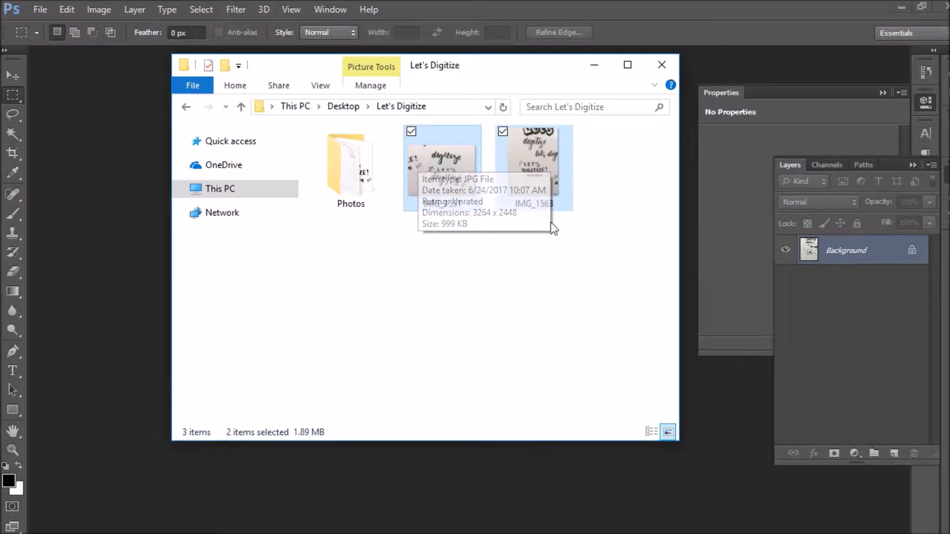
# Step: Open the IMG_1551 and IMG_1563 photos in Photoshop and dock the IMG_1563 window beside the other document
pyautogui.moveTo(473, 188); pyautogui.dragTo(419, 490)
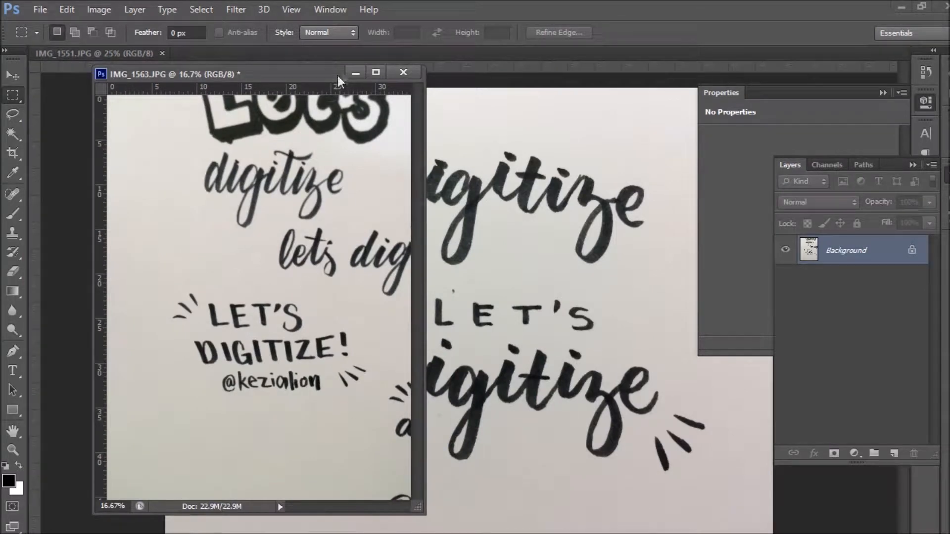
pyautogui.moveTo(339, 67); pyautogui.dragTo(342, 54)
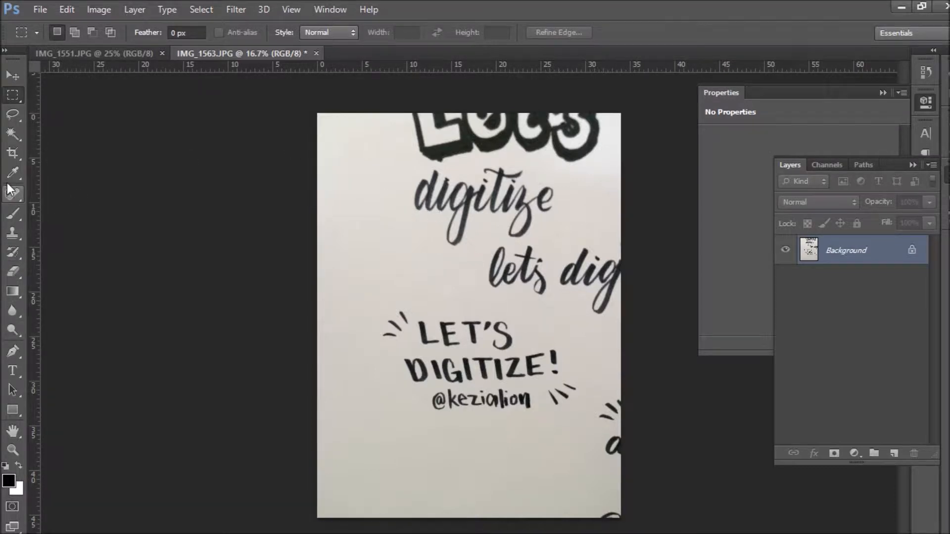
# Step: Frame a crop around the "LET'S DIGITIZE!" lettering, its accent strokes and the handle line beneath it
pyautogui.press('c')
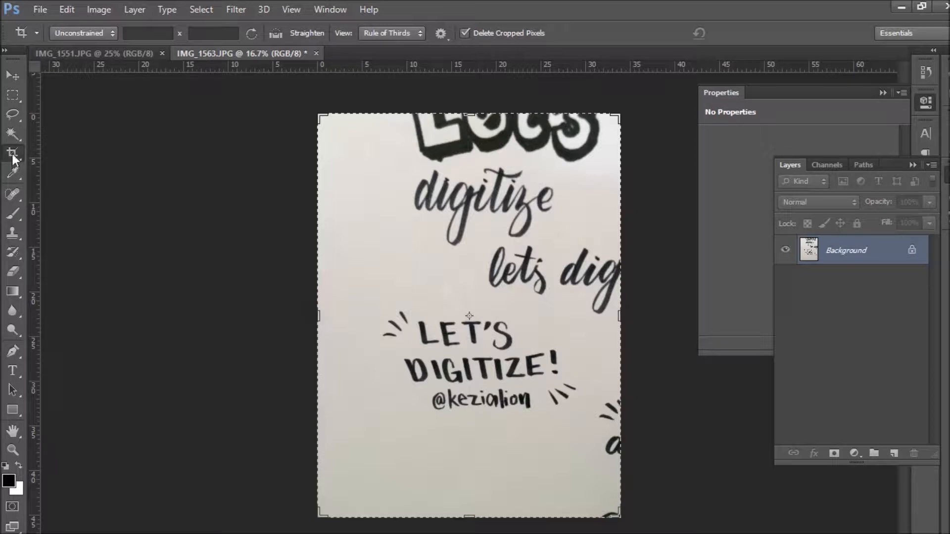
pyautogui.moveTo(319, 117); pyautogui.dragTo(347, 203)
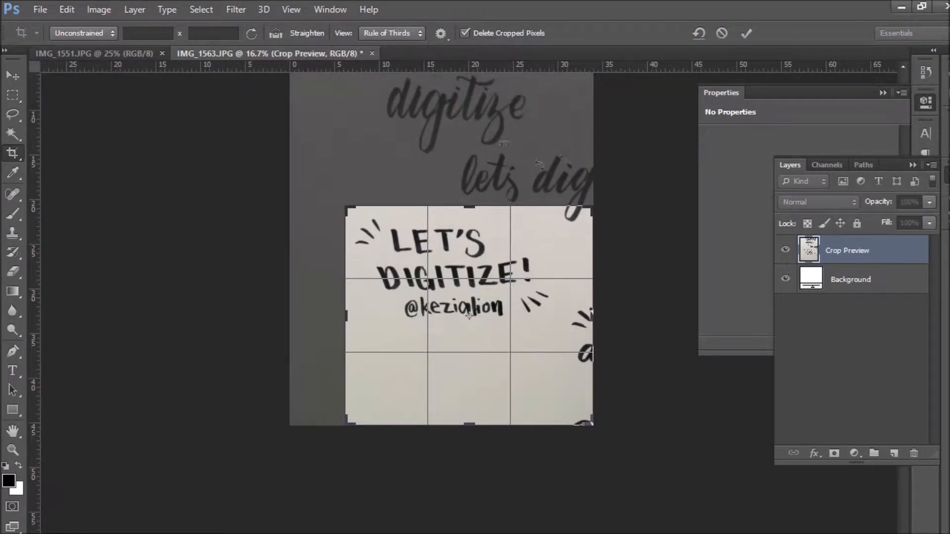
pyautogui.moveTo(591, 422); pyautogui.dragTo(571, 382)
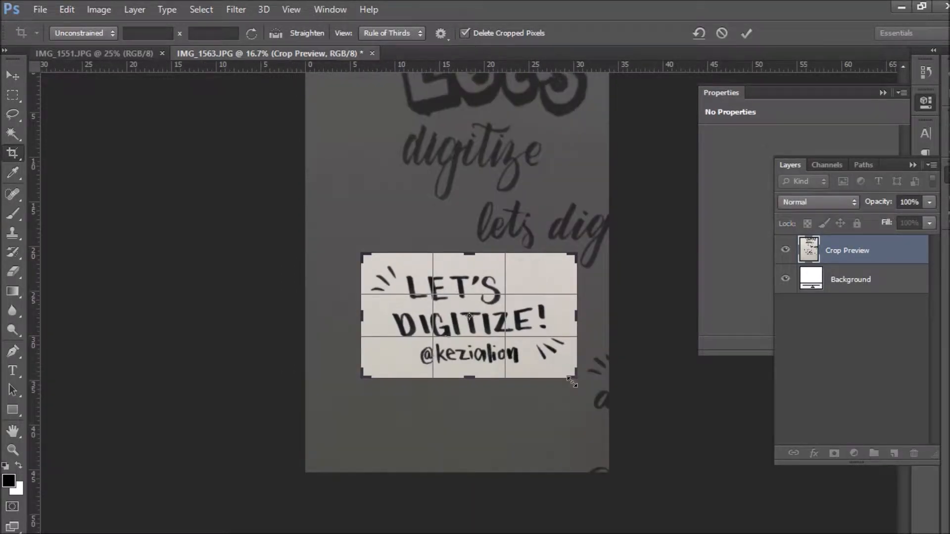
# Step: Try the 1 x 1 (Square) crop ratio and return the ratio to Unconstrained
pyautogui.click(76, 33)
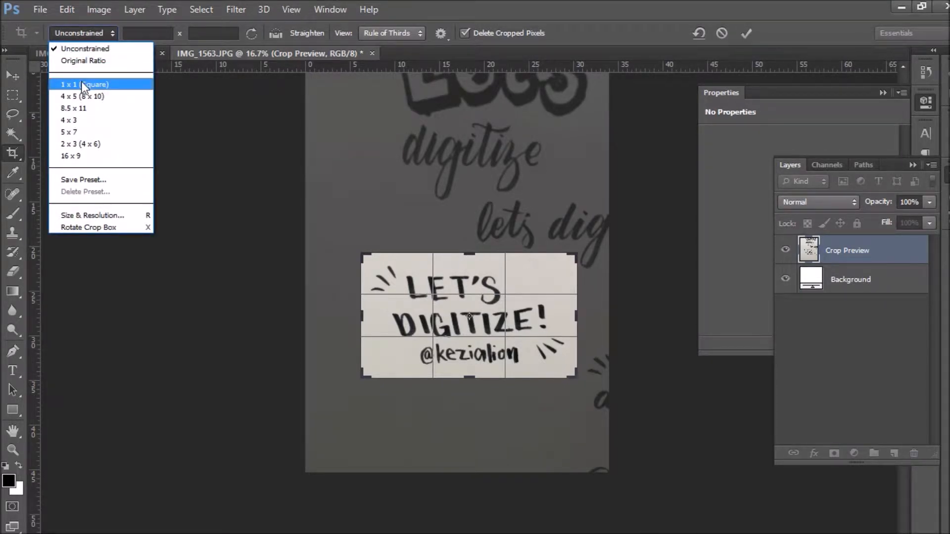
pyautogui.click(82, 84)
pyautogui.click(81, 33)
pyautogui.click(76, 43)
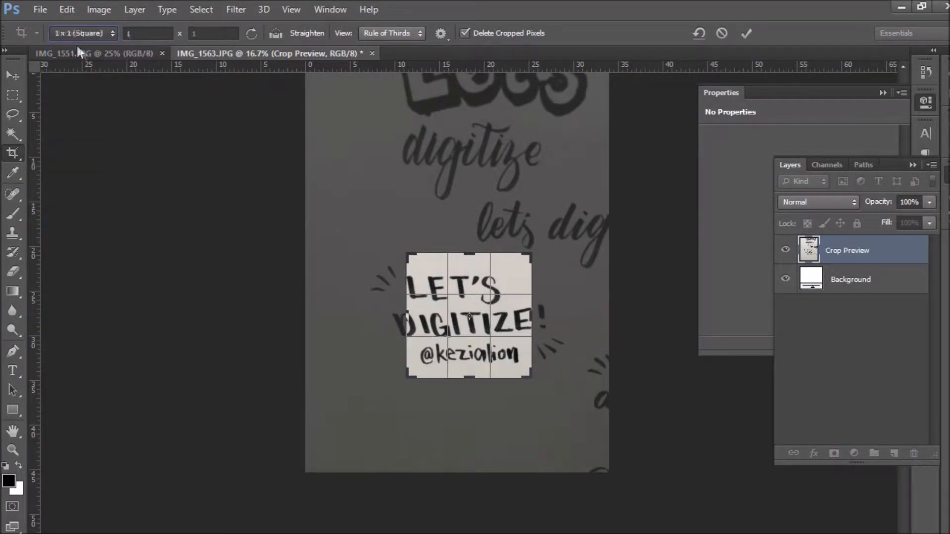
# Step: Widen the crop frame on both sides to include the whole lettering with its accent strokes, and apply the crop
pyautogui.moveTo(535, 317); pyautogui.dragTo(569, 297)
pyautogui.moveTo(388, 309); pyautogui.dragTo(372, 307)
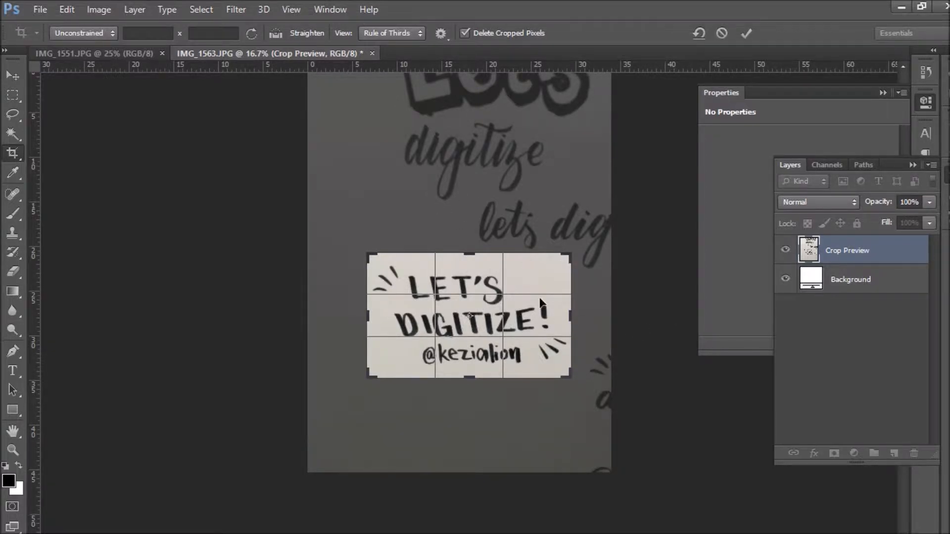
pyautogui.click(13, 77)
pyautogui.click(426, 233)
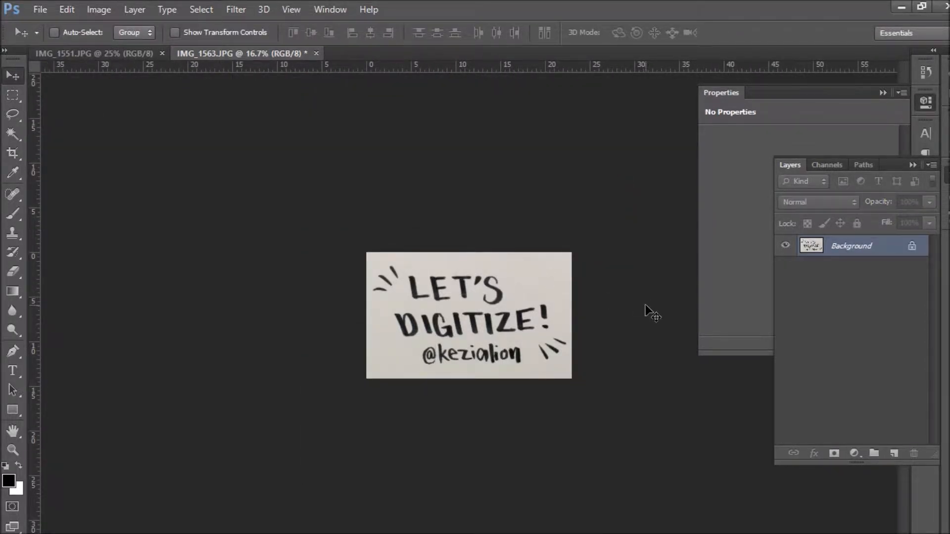
# Step: Add a new layer above the photo and set the foreground colour to yellow fffd3b
pyautogui.hotkey('ctrl', '0')
pyautogui.hotkey('ctrl', '-')
pyautogui.hotkey('ctrl', '-')
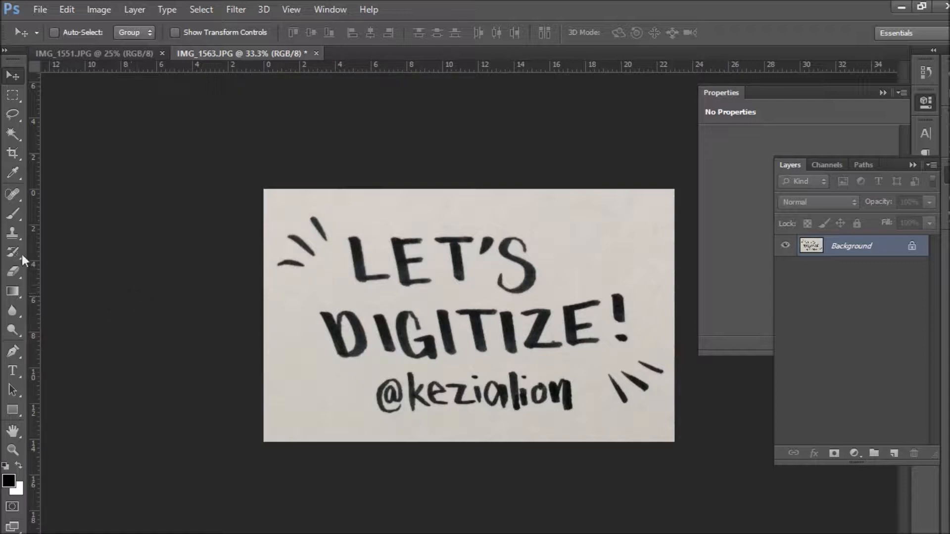
pyautogui.click(893, 453)
pyautogui.click(9, 481)
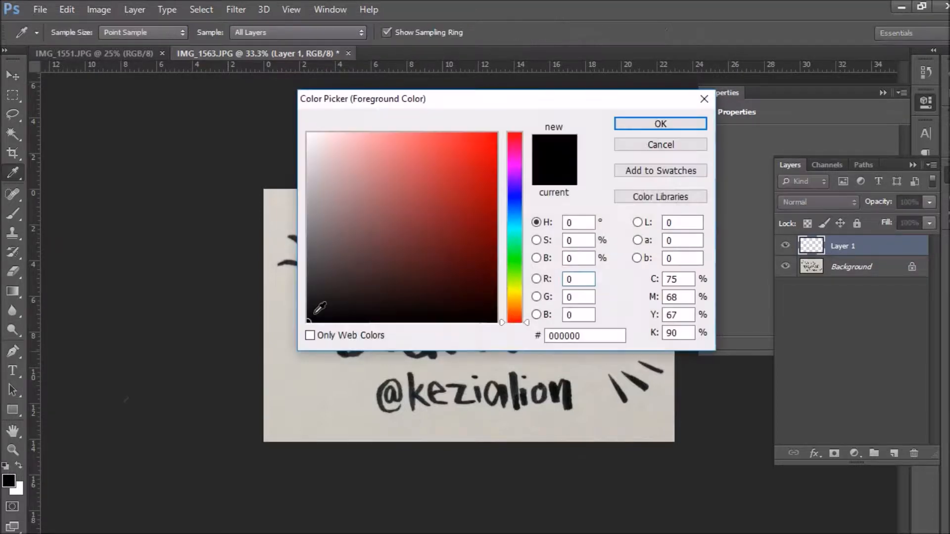
pyautogui.click(514, 291)
pyautogui.moveTo(449, 156); pyautogui.dragTo(452, 133)
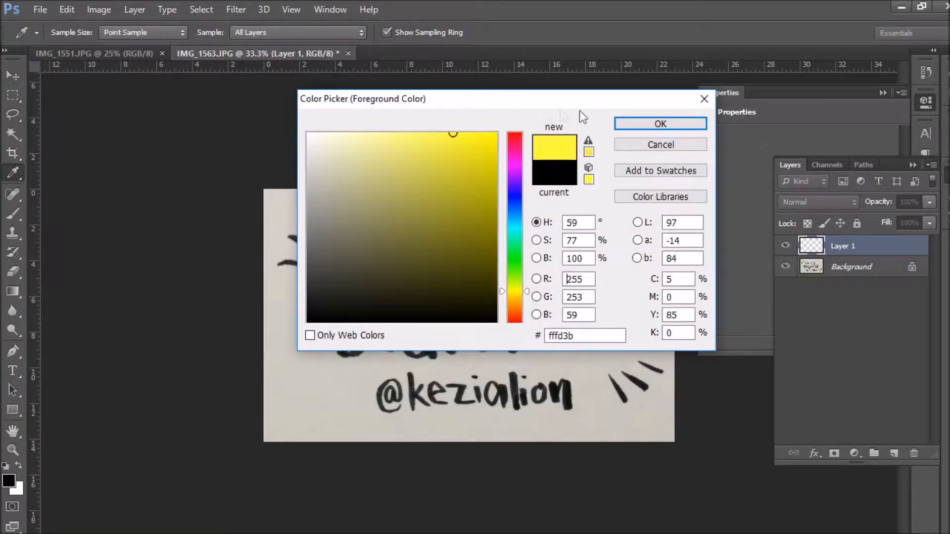
pyautogui.click(643, 124)
# Step: Set up the Brush tool with 40% opacity and a 49 px size
pyautogui.press('b')
pyautogui.click(303, 34)
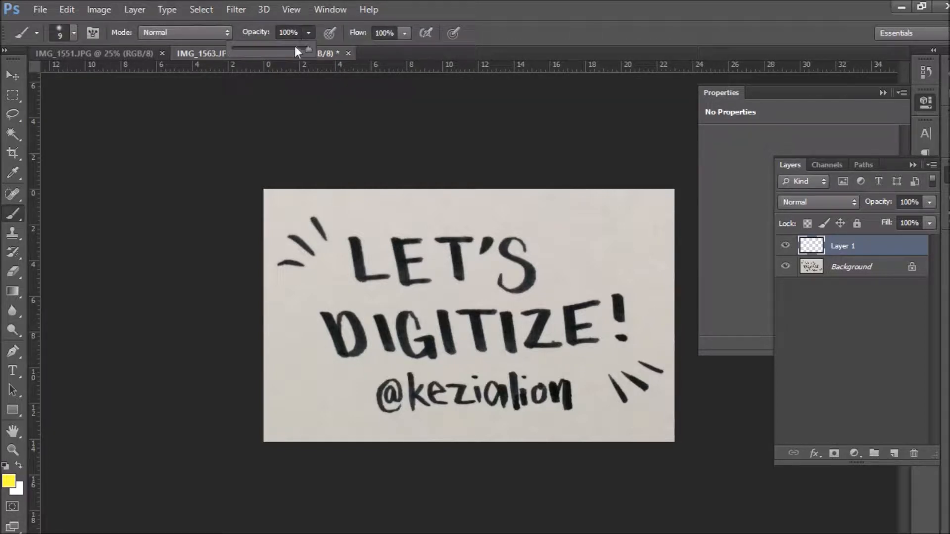
pyautogui.moveTo(260, 48); pyautogui.dragTo(262, 49)
pyautogui.rightClick(417, 331)
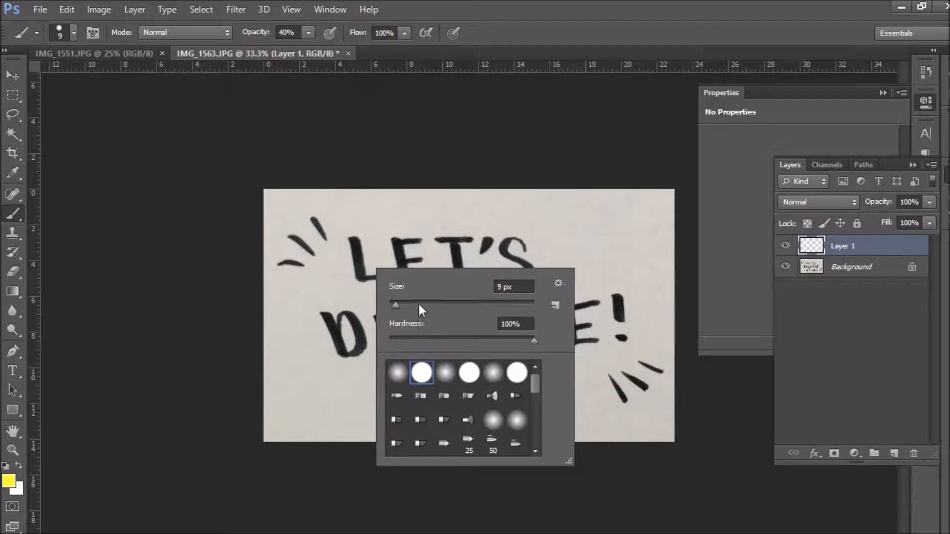
pyautogui.moveTo(419, 305); pyautogui.dragTo(423, 305)
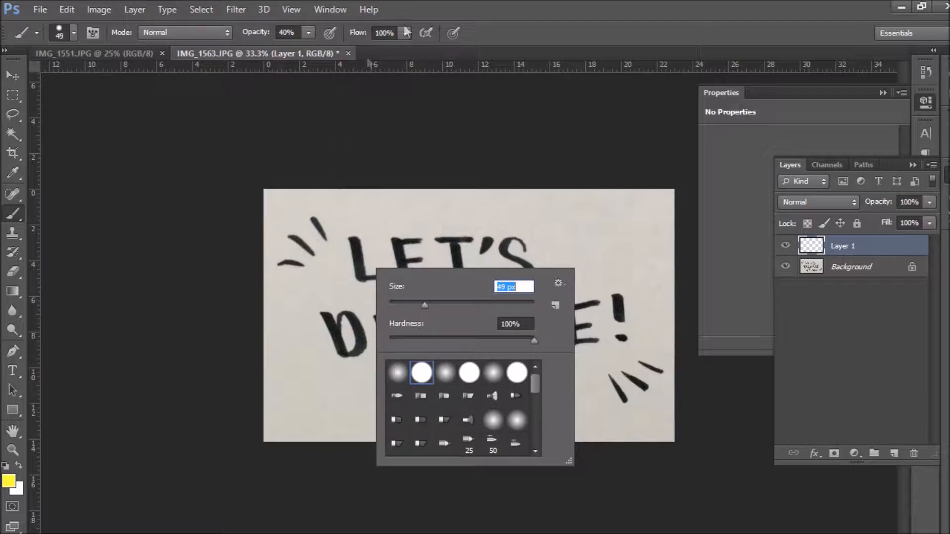
pyautogui.click(451, 4)
# Step: Highlight parts of the L, an accent stroke, the Z, the G and the handle line in yellow, and hide Layer 1
pyautogui.moveTo(359, 275)
pyautogui.mouseDown()
pyautogui.moveTo(386, 276)
pyautogui.moveTo(360, 268)
pyautogui.mouseUp()
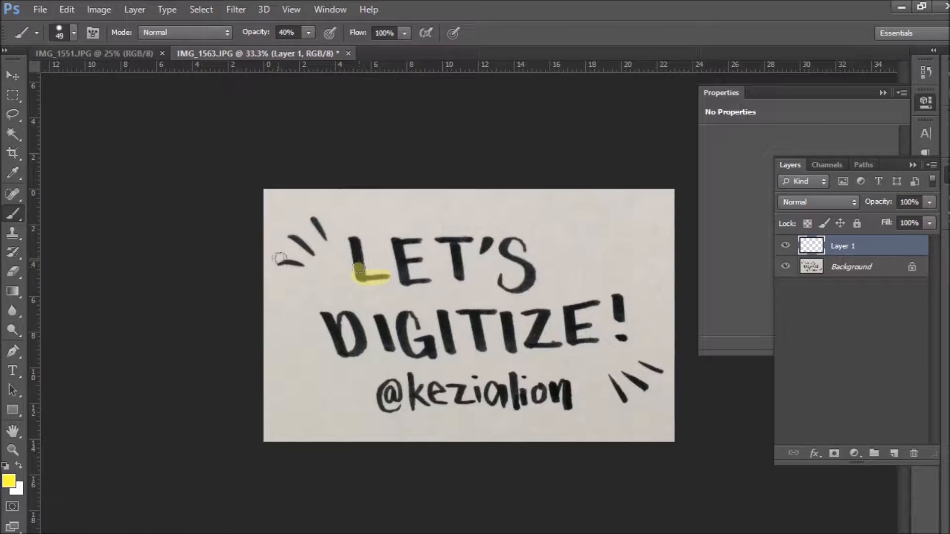
pyautogui.moveTo(278, 260); pyautogui.dragTo(285, 265)
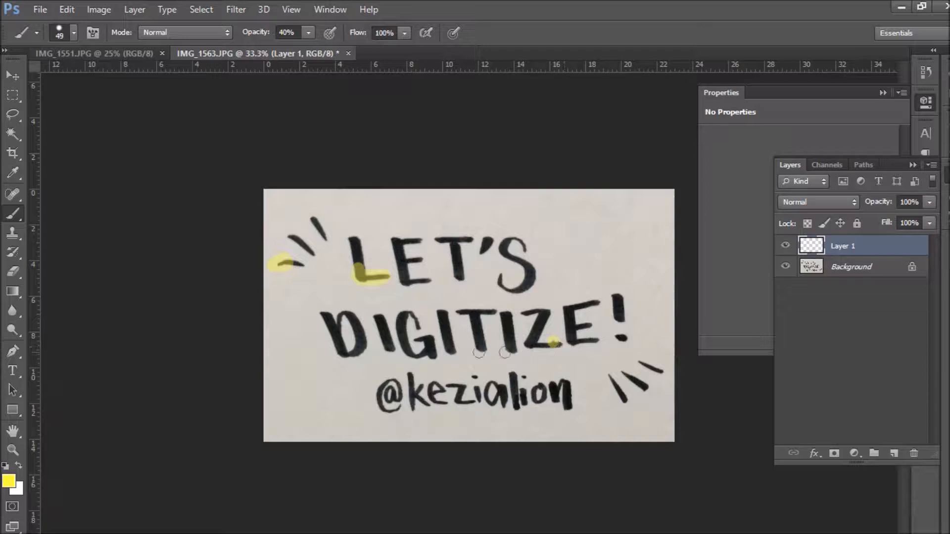
pyautogui.moveTo(410, 312); pyautogui.dragTo(418, 328)
pyautogui.moveTo(374, 405)
pyautogui.mouseDown()
pyautogui.moveTo(479, 405)
pyautogui.moveTo(497, 394)
pyautogui.moveTo(563, 403)
pyautogui.mouseUp()
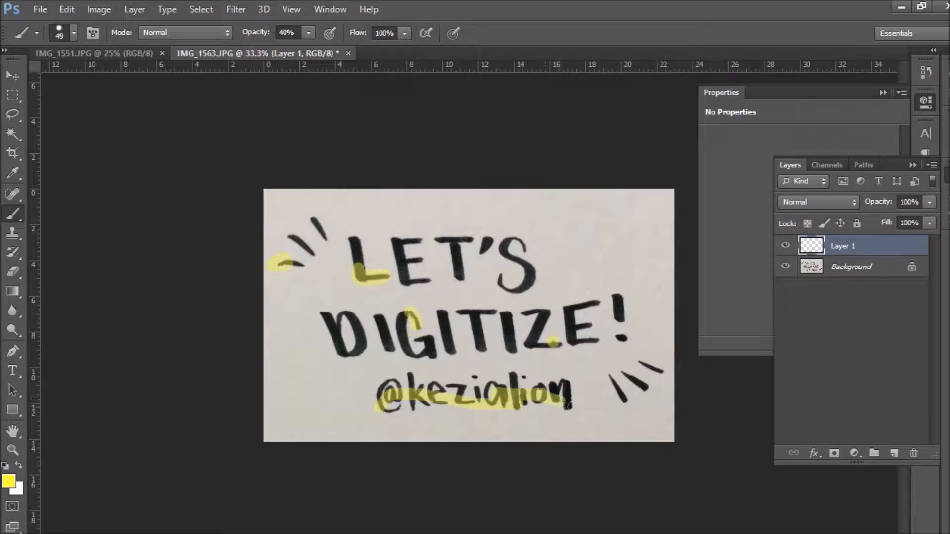
pyautogui.click(791, 250)
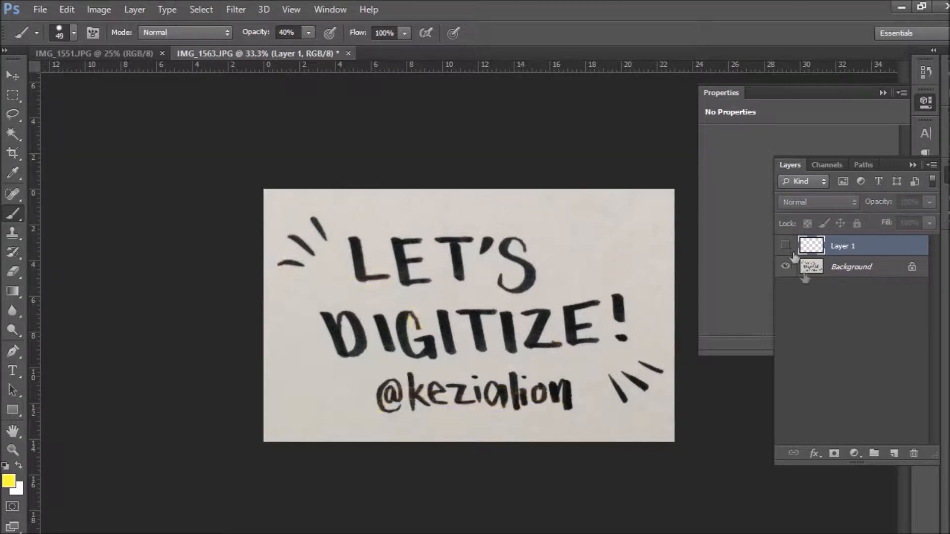
# Step: Try to remove the handle line from the Background layer with a rectangular selection and a Content-Aware fill at 100% opacity
pyautogui.press('m')
pyautogui.moveTo(371, 365); pyautogui.dragTo(588, 421)
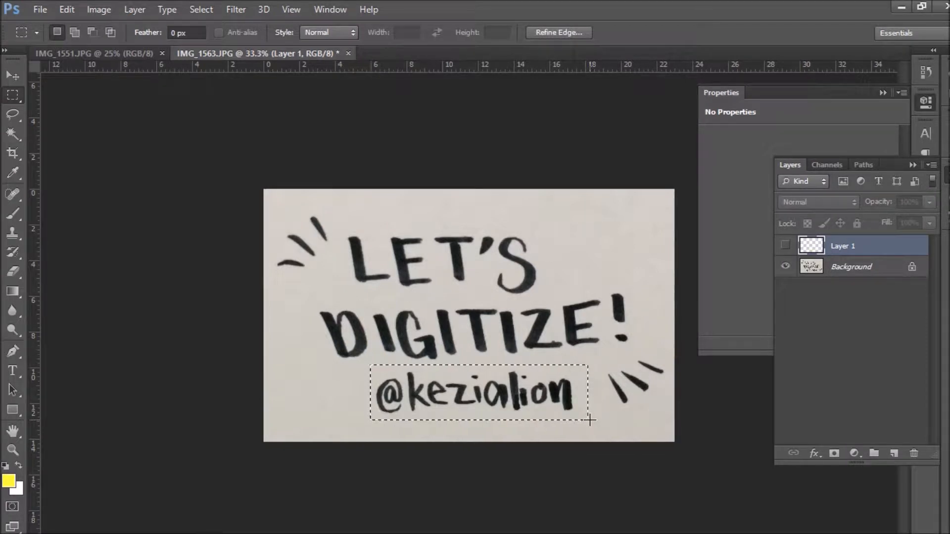
pyautogui.click(841, 270)
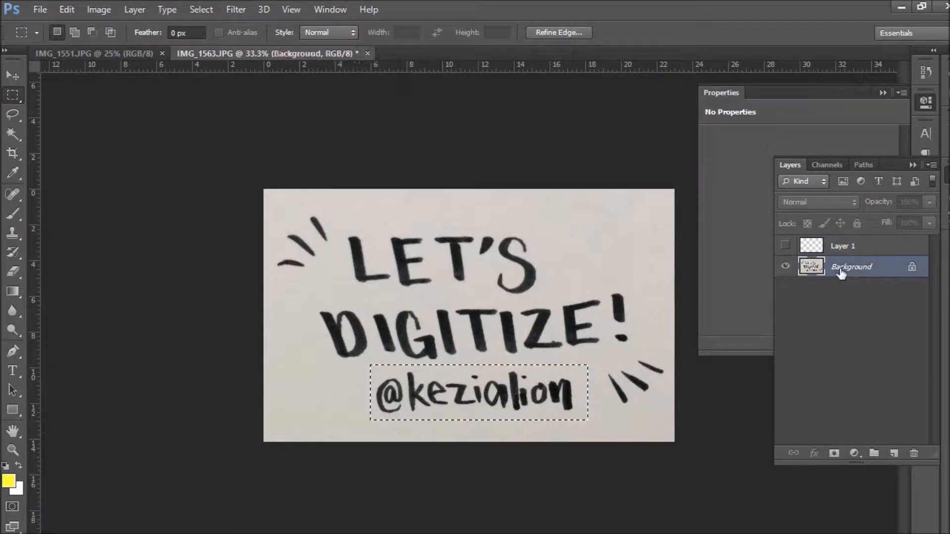
pyautogui.press('Delete')
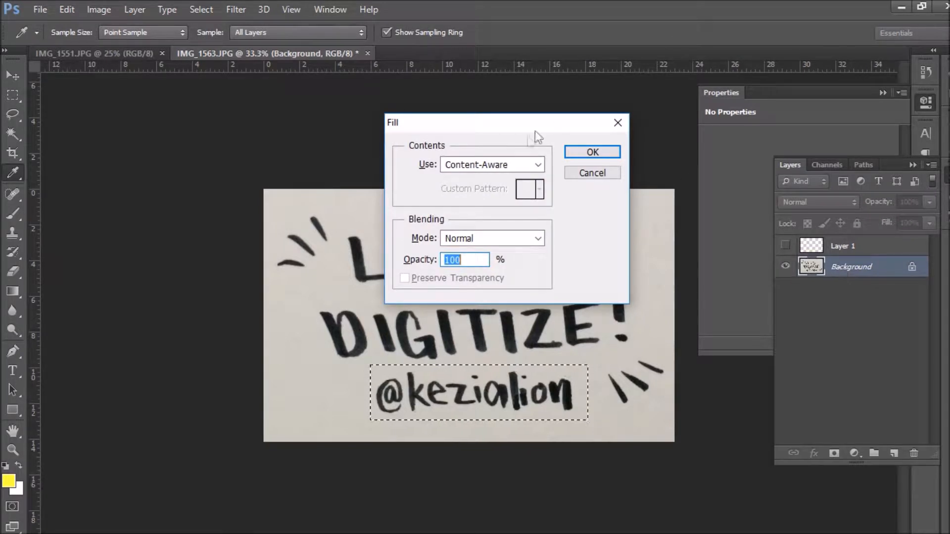
pyautogui.click(590, 154)
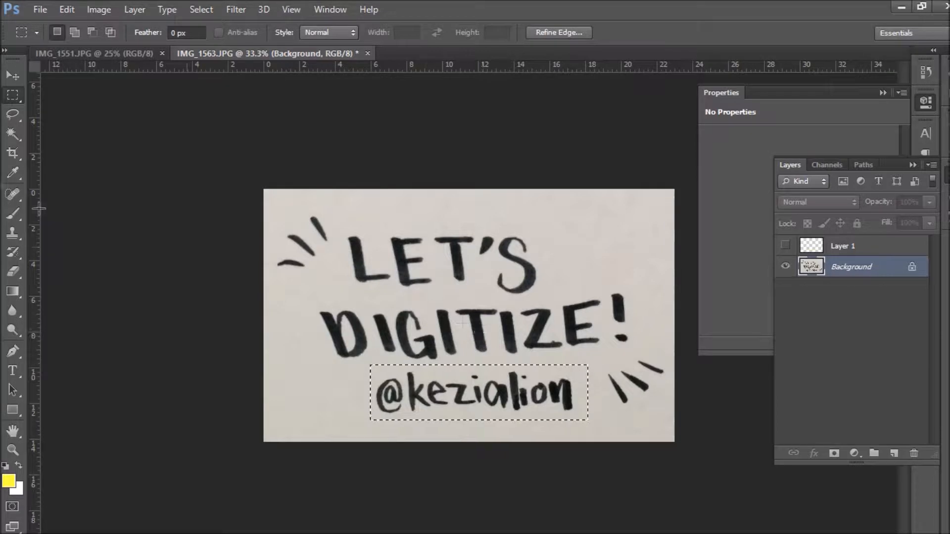
# Step: Sample the paper colour beside the handle line as the foreground colour for the Brush tool
pyautogui.click(12, 233)
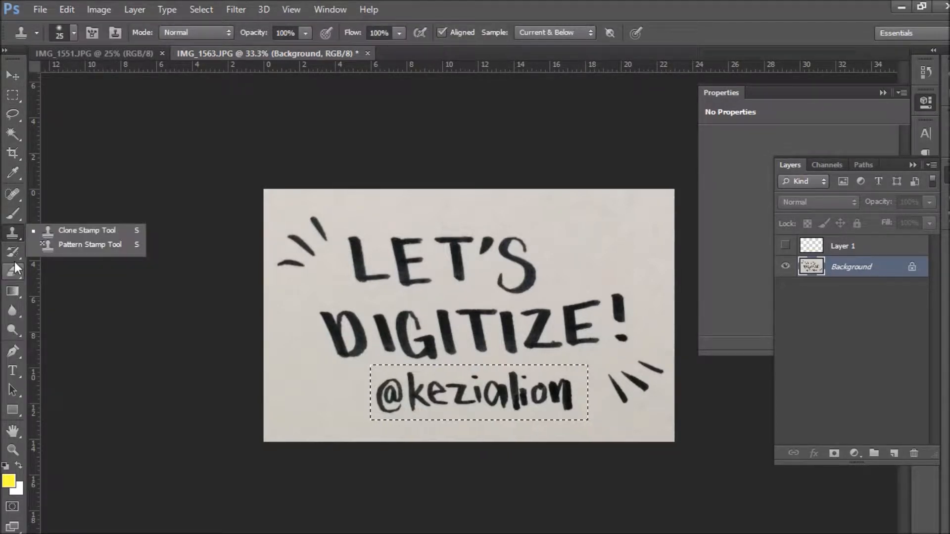
pyautogui.click(13, 213)
pyautogui.press('x')
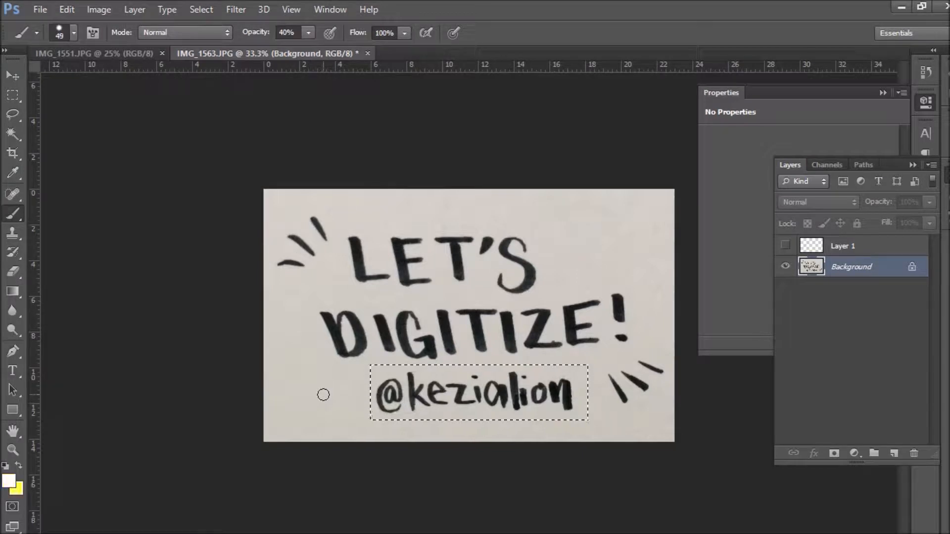
pyautogui.press('i')
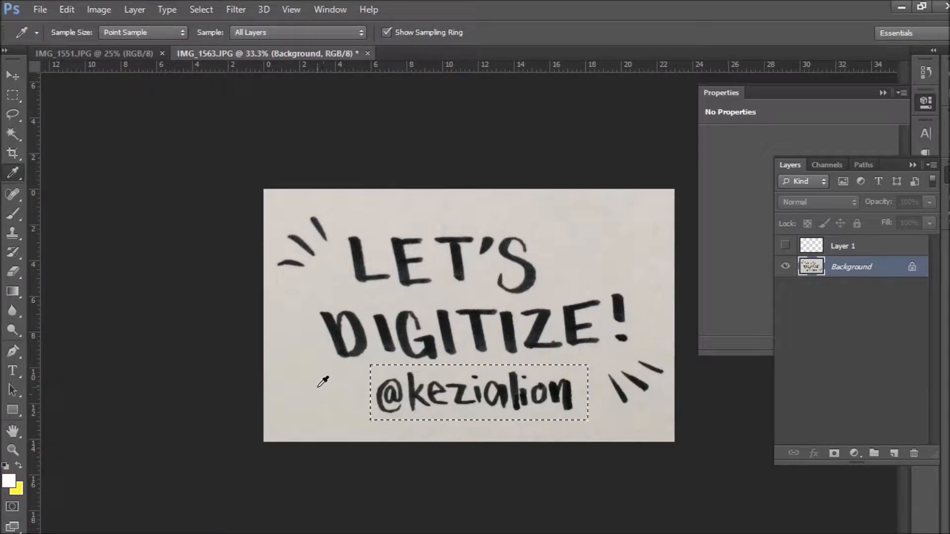
pyautogui.click(312, 393)
pyautogui.press('b')
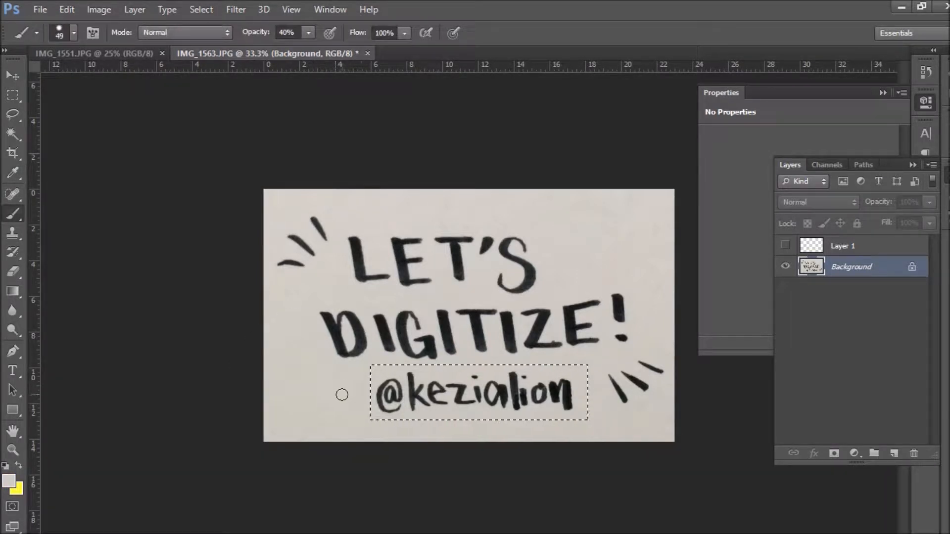
# Step: Clear the selection around the handle line and set the brush opacity to 100%
pyautogui.rightClick(376, 395)
pyautogui.click(299, 32)
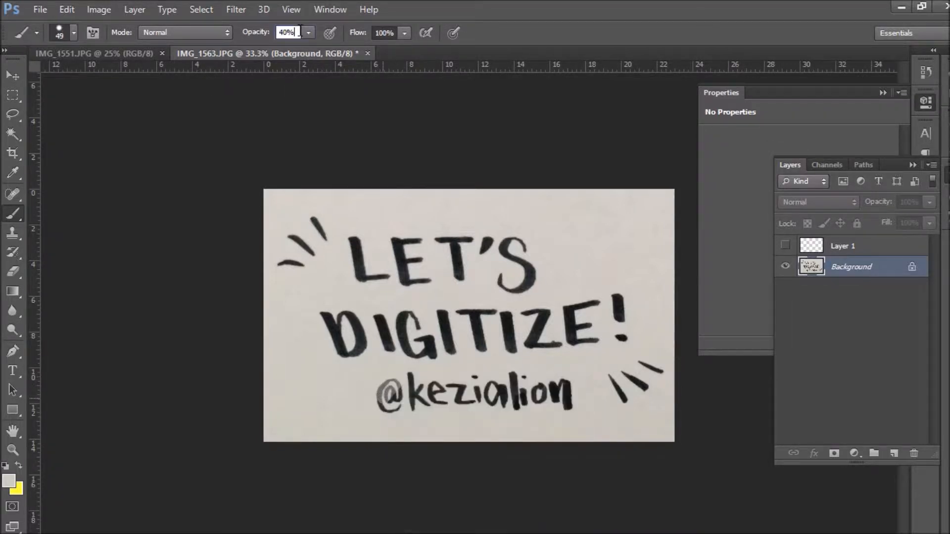
pyautogui.click(308, 32)
pyautogui.moveTo(309, 49); pyautogui.dragTo(379, 63)
# Step: Paint over the handle line on the Background layer with the paper colour, enlarging the brush to 200 px
pyautogui.moveTo(381, 391)
pyautogui.mouseDown()
pyautogui.moveTo(402, 390)
pyautogui.moveTo(386, 410)
pyautogui.moveTo(410, 377)
pyautogui.moveTo(407, 412)
pyautogui.moveTo(418, 397)
pyautogui.moveTo(517, 409)
pyautogui.moveTo(555, 401)
pyautogui.moveTo(477, 388)
pyautogui.mouseUp()
pyautogui.press(']')
pyautogui.press(']')
pyautogui.press(']')
pyautogui.press(']')
pyautogui.press(']')
pyautogui.press(']')
pyautogui.press(']')
pyautogui.press(']')
pyautogui.press(']')
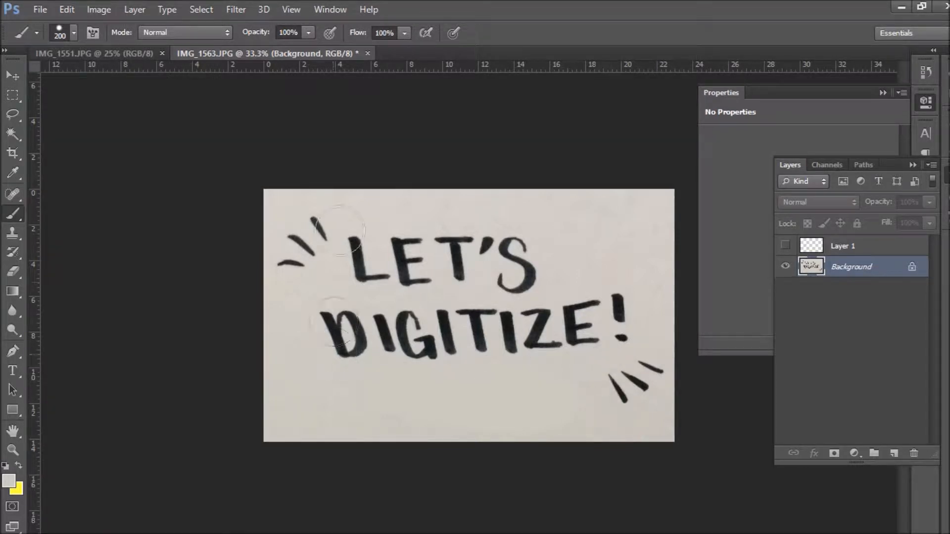
pyautogui.moveTo(438, 68)
pyautogui.mouseDown()
pyautogui.moveTo(436, 383)
pyautogui.moveTo(437, 60)
pyautogui.moveTo(414, 67)
pyautogui.mouseUp()
# Step: Add a Levels adjustment layer above the Background and collapse the layer list to uncover the Levels settings
pyautogui.click(854, 454)
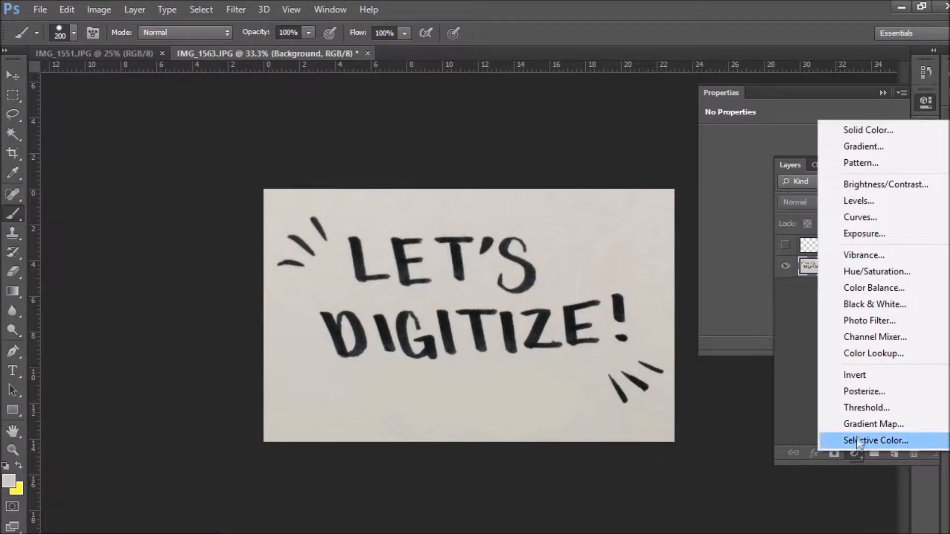
pyautogui.click(838, 204)
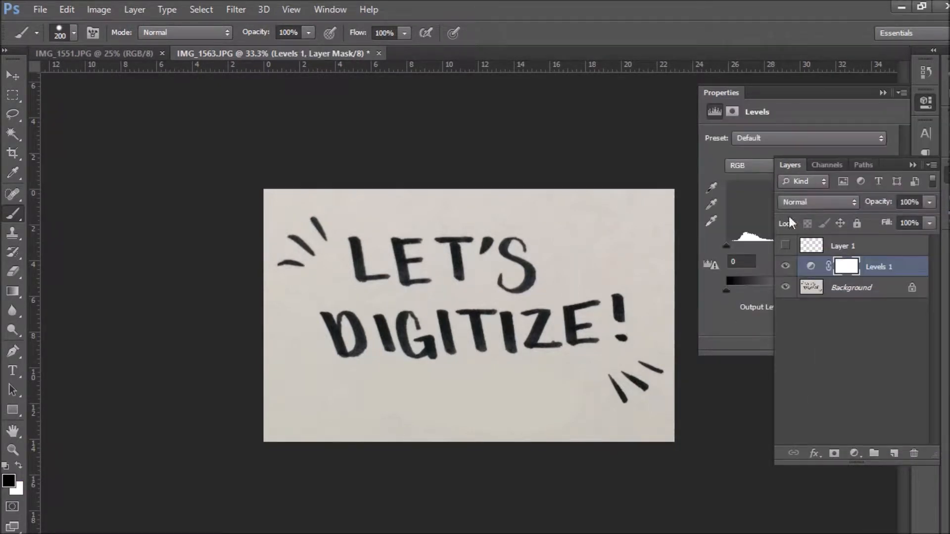
pyautogui.click(913, 164)
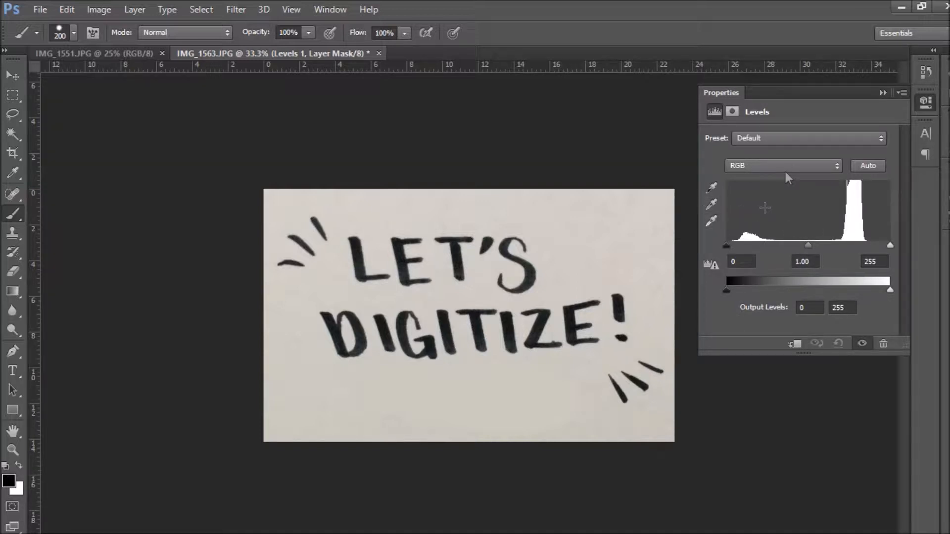
# Step: Set the Levels white point by sampling the paper at two spots to the right of "LET'S"
pyautogui.click(712, 221)
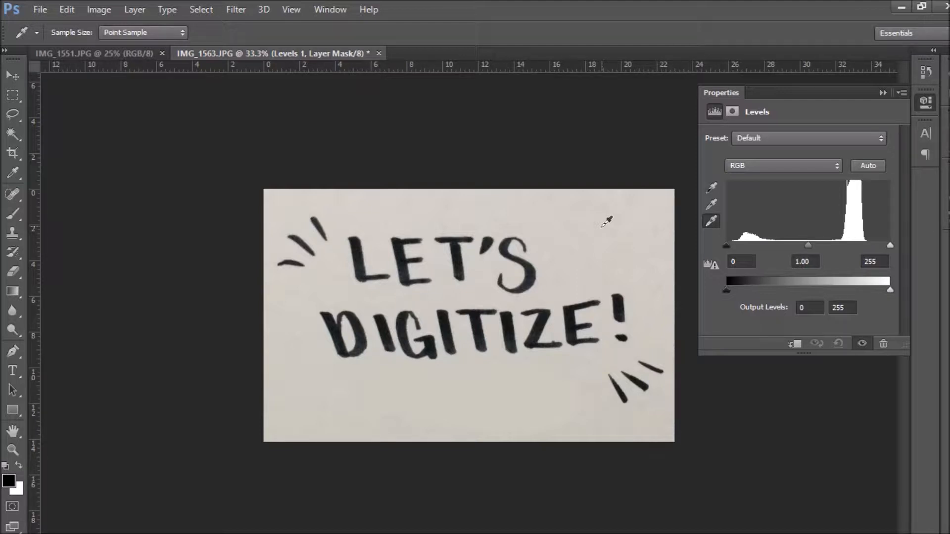
pyautogui.click(606, 221)
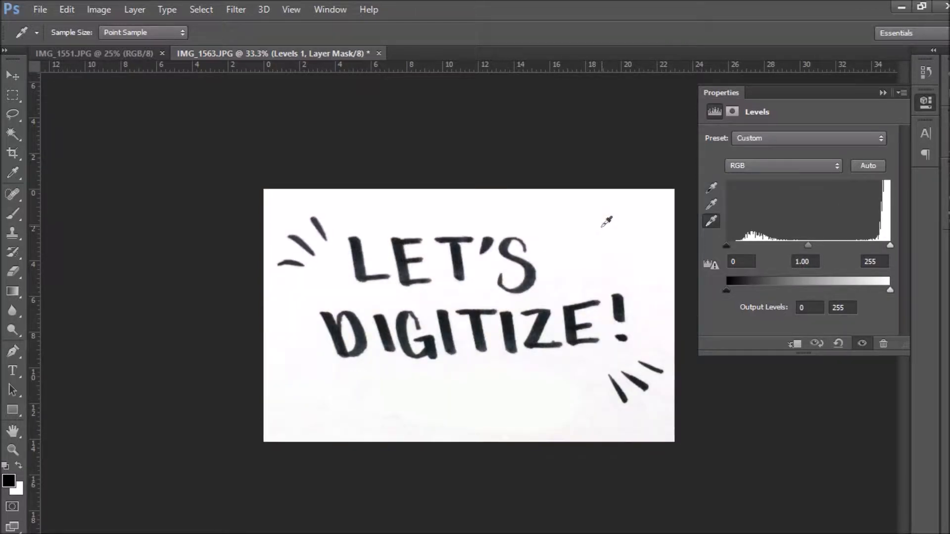
pyautogui.click(565, 276)
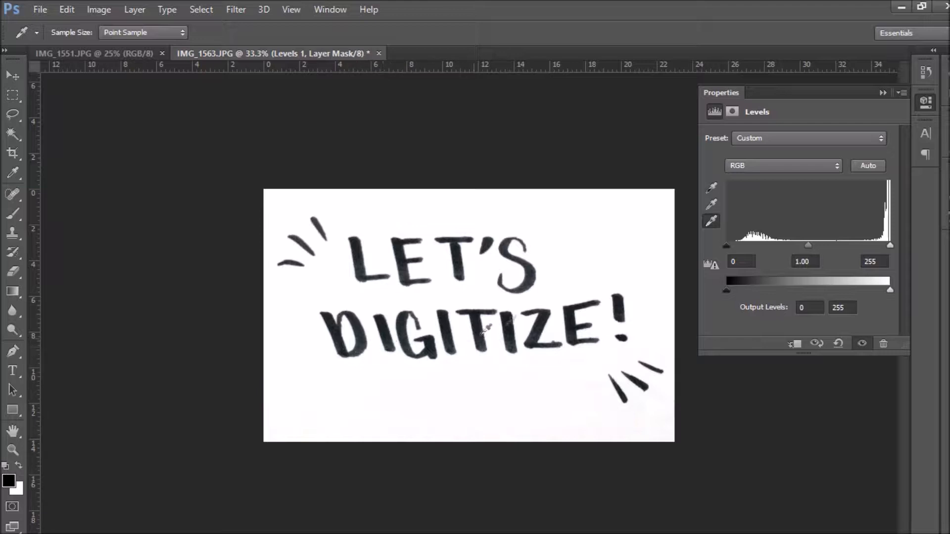
# Step: Set the Levels black point by sampling the ink in the "S" of "LET'S" and the "D" and first "I" of "DIGITIZE"
pyautogui.click(708, 188)
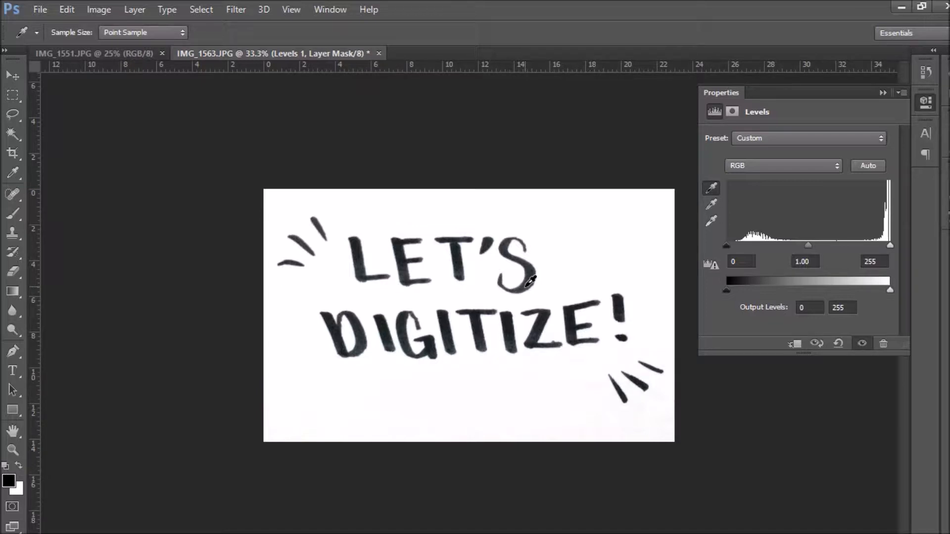
pyautogui.click(530, 281)
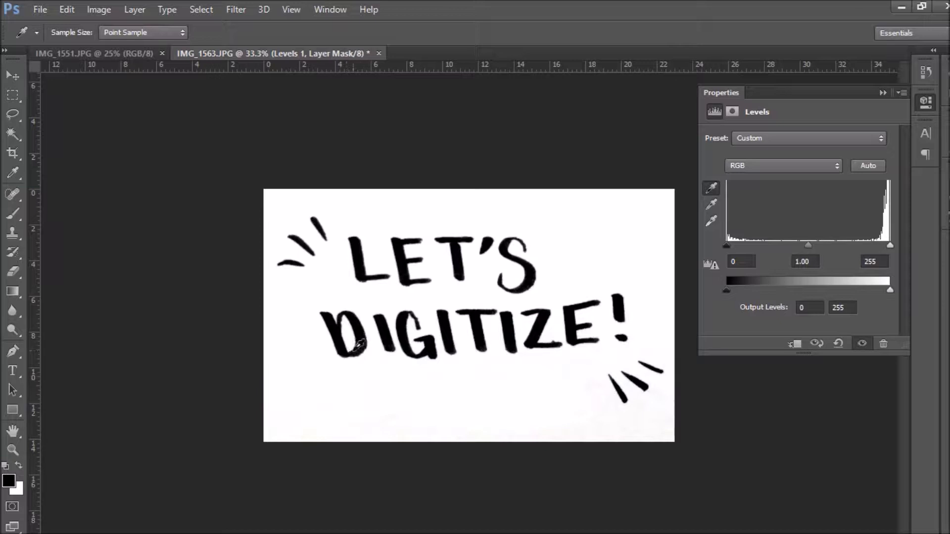
pyautogui.click(360, 351)
pyautogui.click(390, 349)
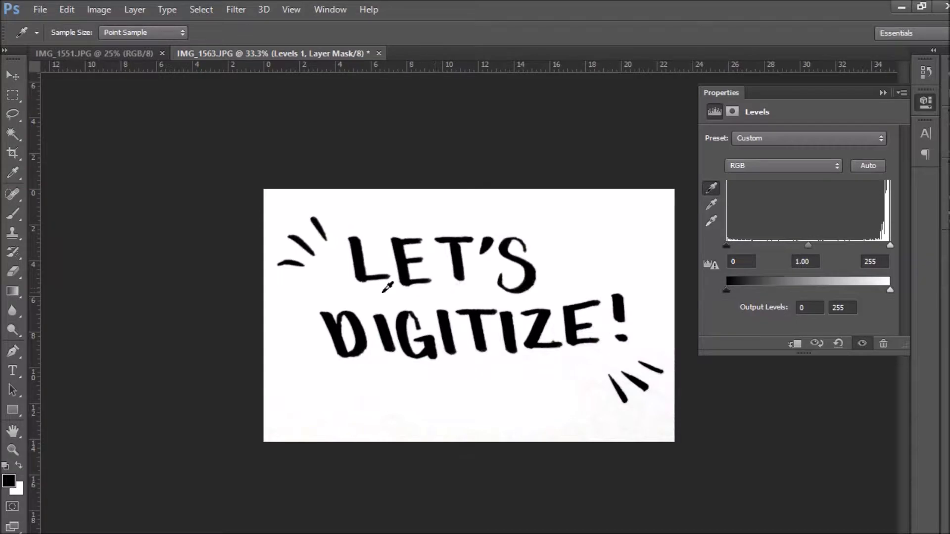
# Step: Show the Info panel and check the colour values of the paper background
pyautogui.click(95, 14)
pyautogui.click(554, 8)
pyautogui.click(320, 12)
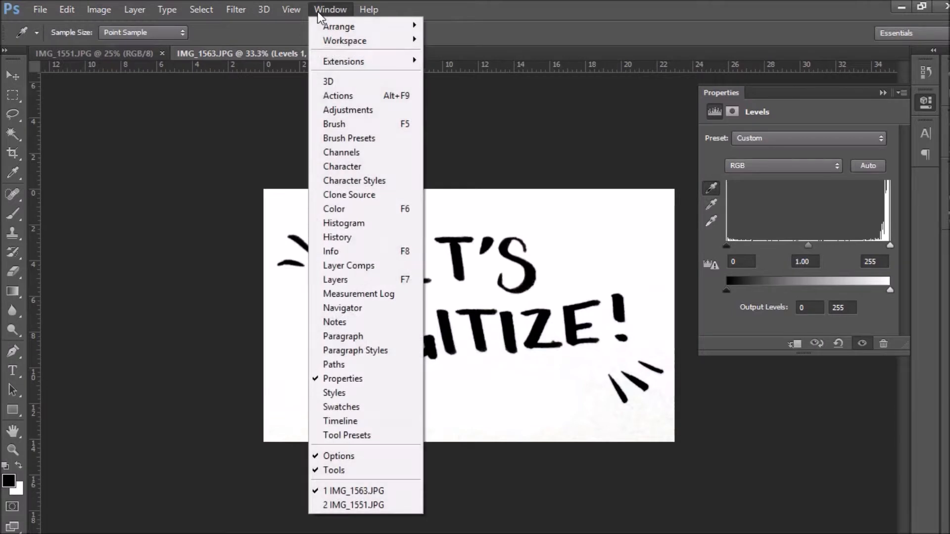
pyautogui.click(331, 251)
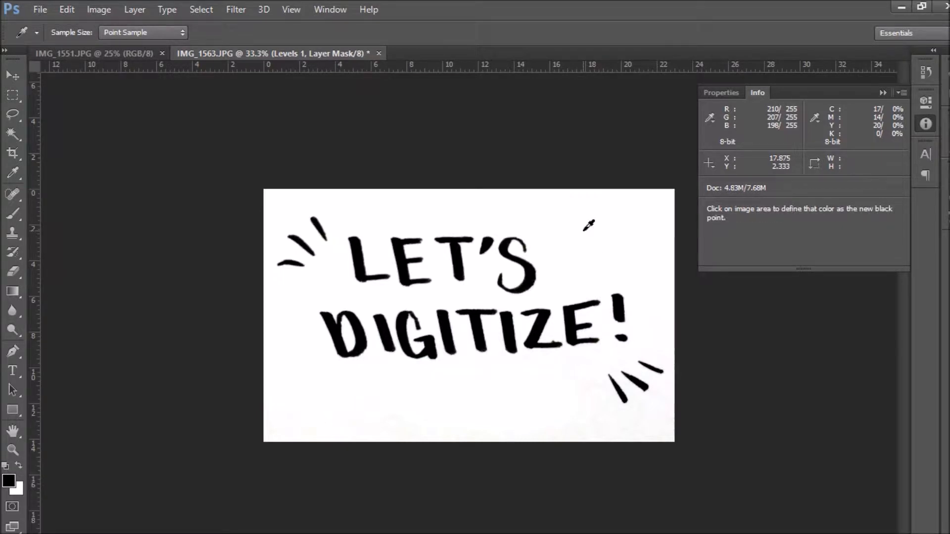
# Step: Save a JPEG copy of the cleaned lettering as "Lets Digitize.jpg" in the Let's Digitize folder
pyautogui.hotkey('ctrl', 'shift', 's')
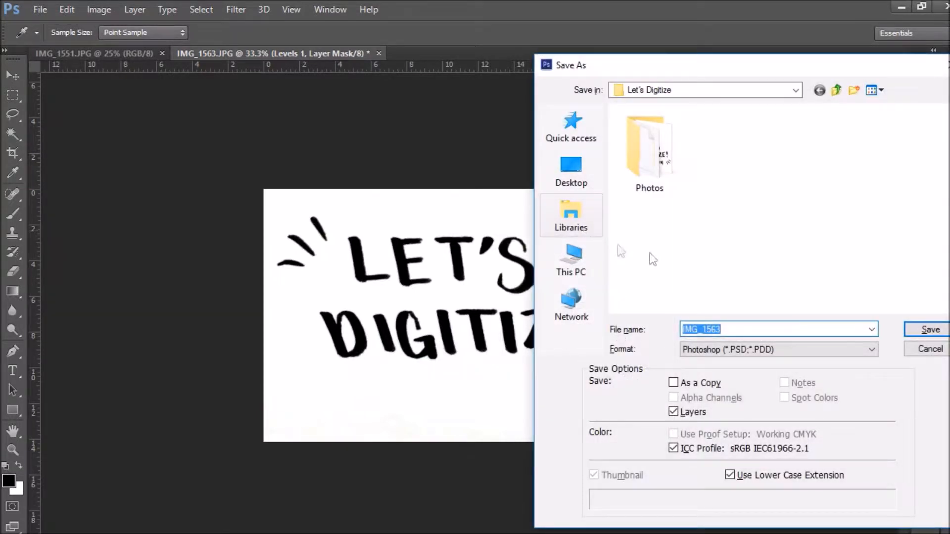
pyautogui.write('Lets Digitize.jpg')
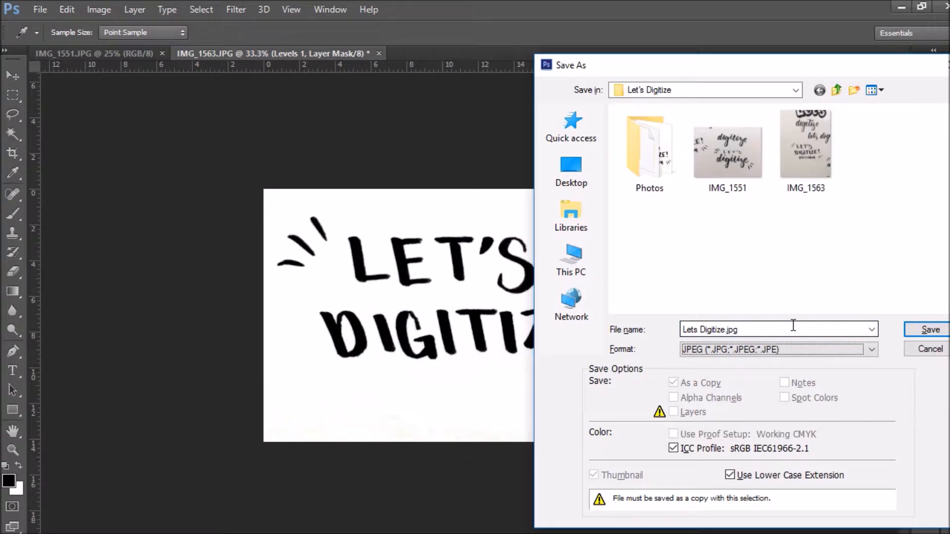
pyautogui.press('Return')
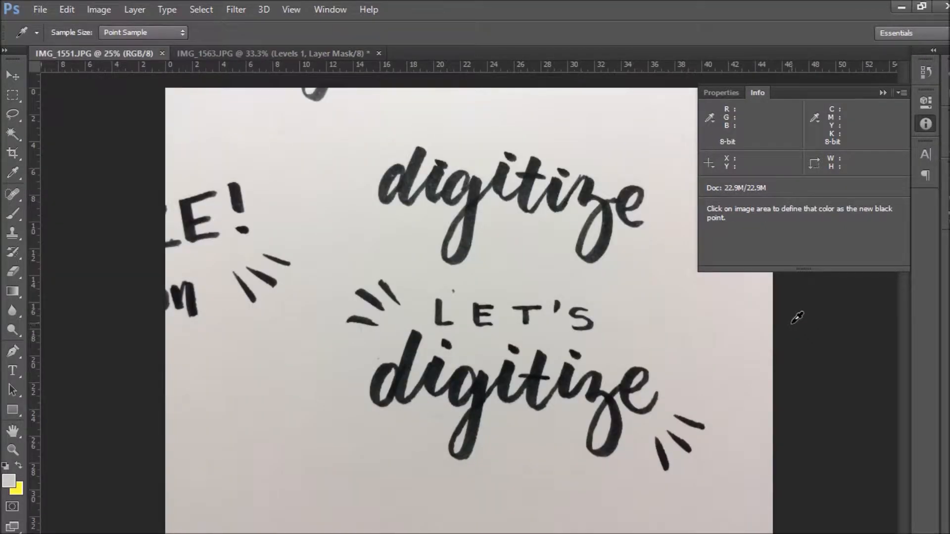
# Step: Crop IMG_1551.JPG to the lower "LET'S digitize" lettering with its accent strokes, about 28.3 by 16.3 on the rulers
pyautogui.press('m')
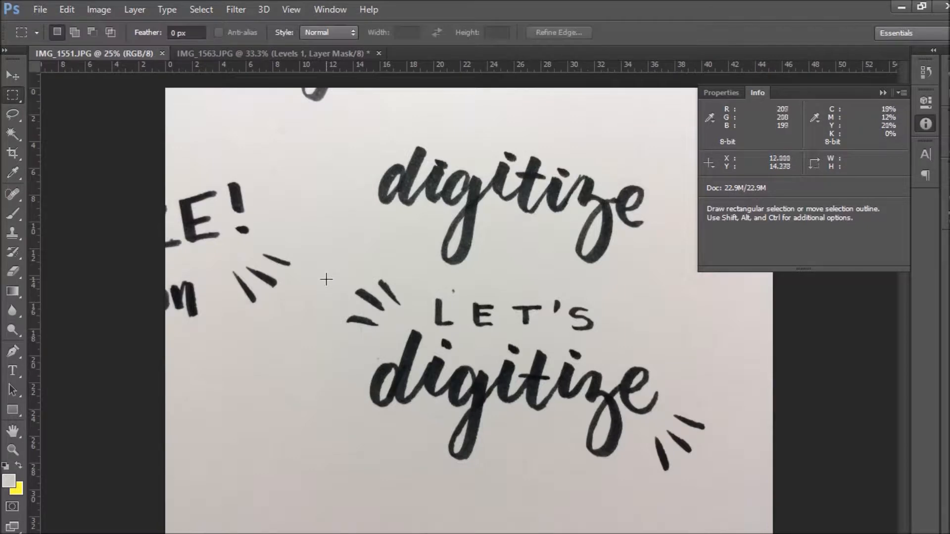
pyautogui.press('c')
pyautogui.moveTo(163, 93); pyautogui.dragTo(250, 178)
pyautogui.moveTo(682, 453); pyautogui.dragTo(652, 418)
pyautogui.press('Return')
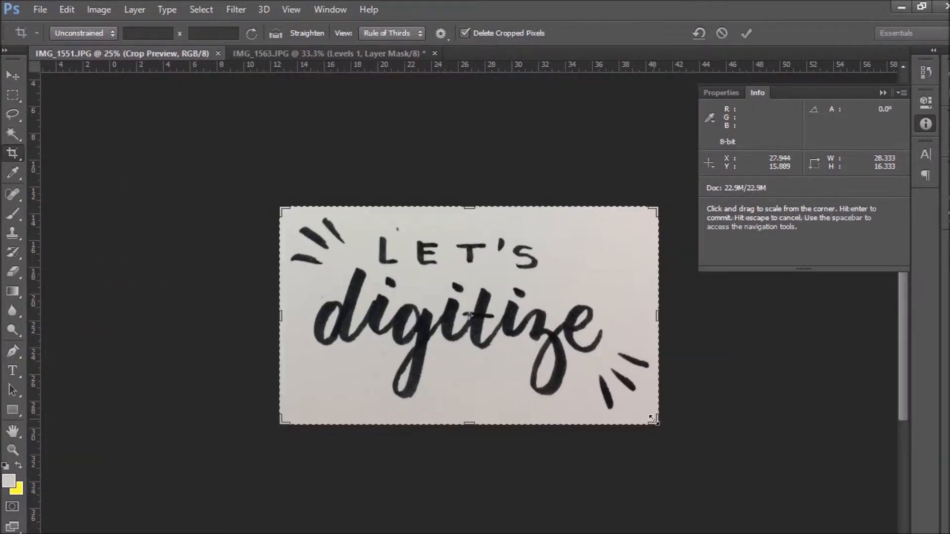
pyautogui.press('v')
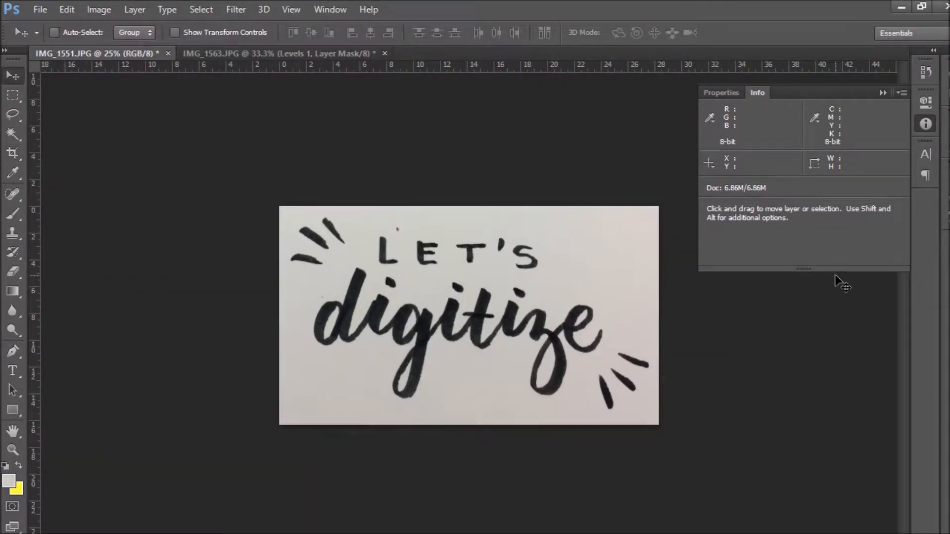
# Step: Add a Levels adjustment layer and set its white point by sampling the paper to the right of "LET'S" and below "digitize"
pyautogui.press('F7')
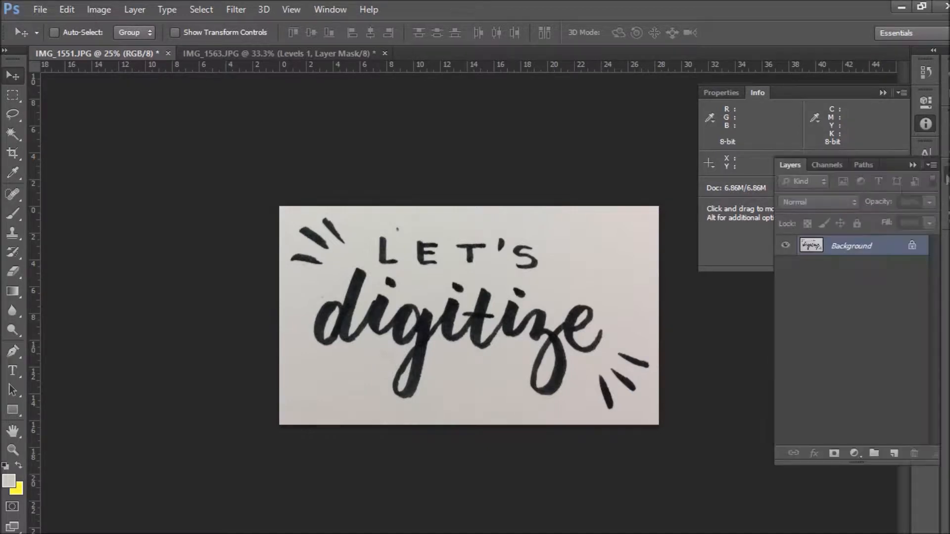
pyautogui.click(854, 453)
pyautogui.click(858, 202)
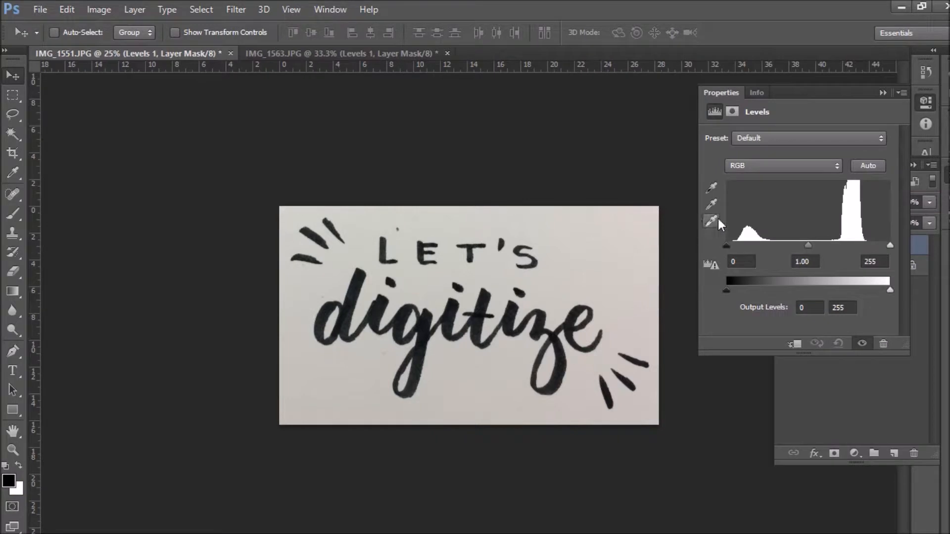
pyautogui.click(618, 253)
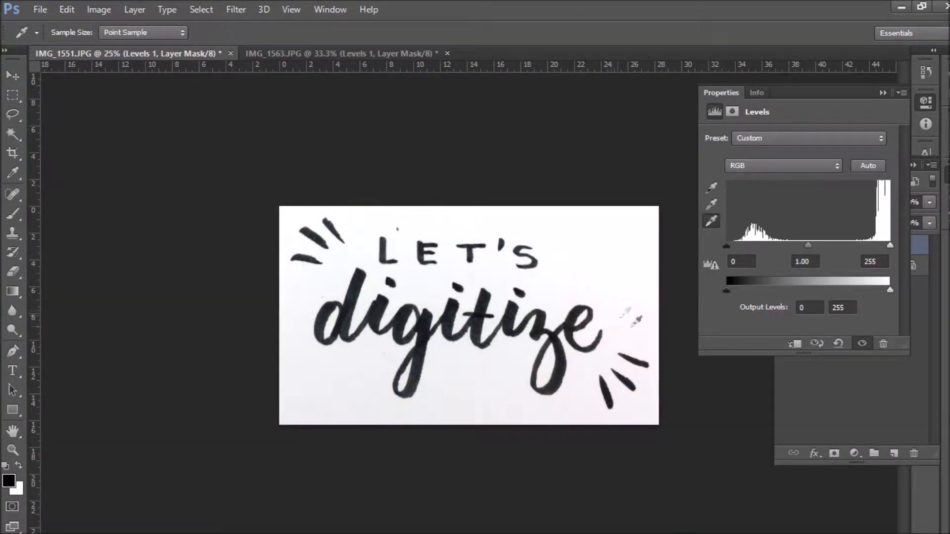
pyautogui.click(382, 366)
# Step: Set the Levels black point by sampling three spots of ink in the "g" of "digitize"
pyautogui.click(712, 187)
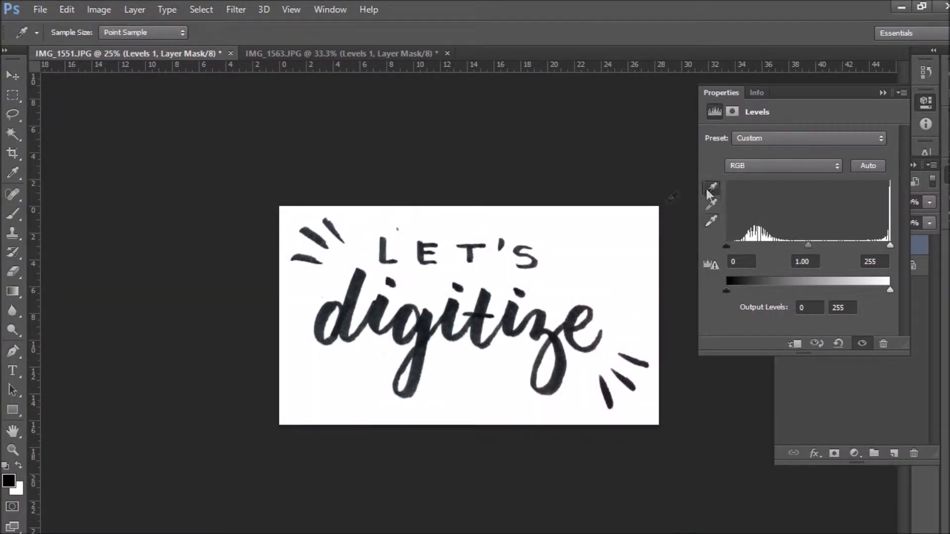
pyautogui.click(429, 331)
pyautogui.click(422, 365)
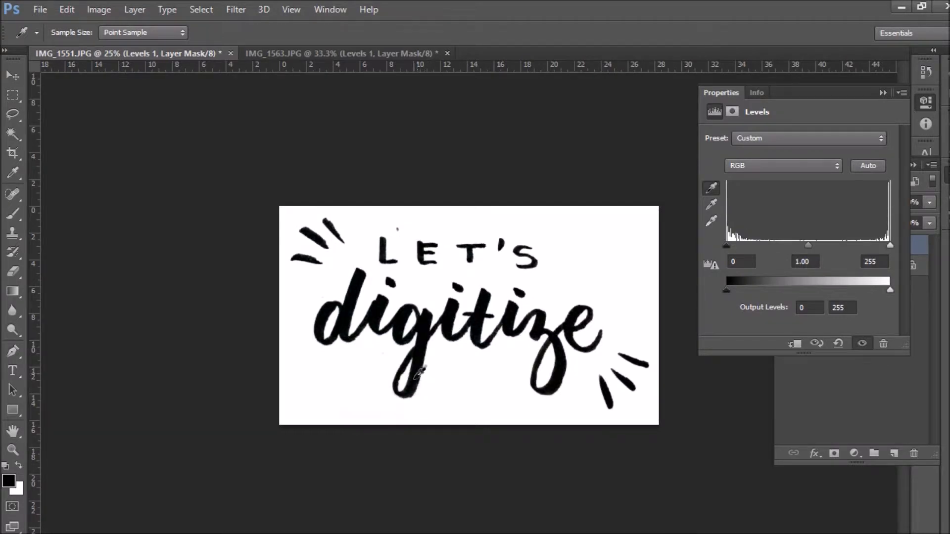
pyautogui.click(414, 390)
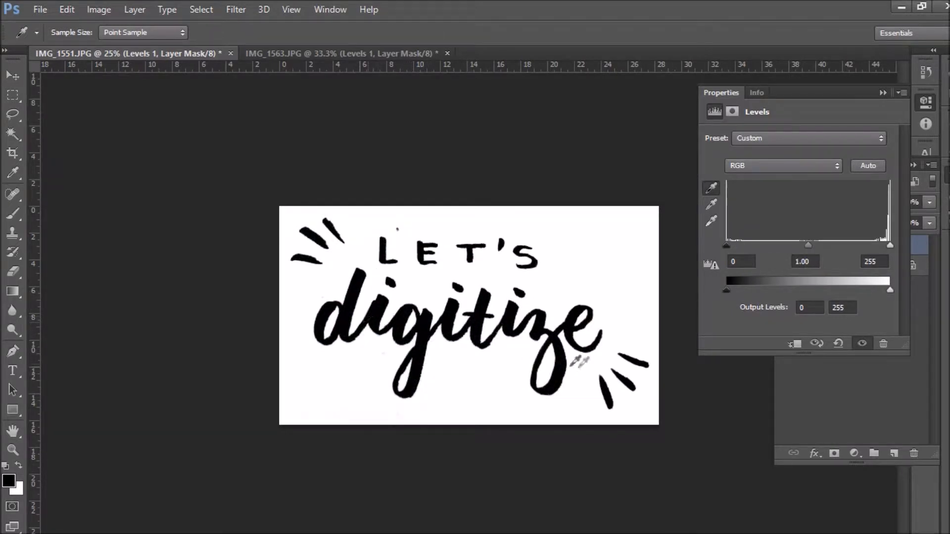
# Step: Save a JPEG copy of the script lettering as "Lets Digitize 2" in the Let's Digitize folder
pyautogui.hotkey('ctrl', 'shift', 's')
pyautogui.press('Tab')
pyautogui.press('j')
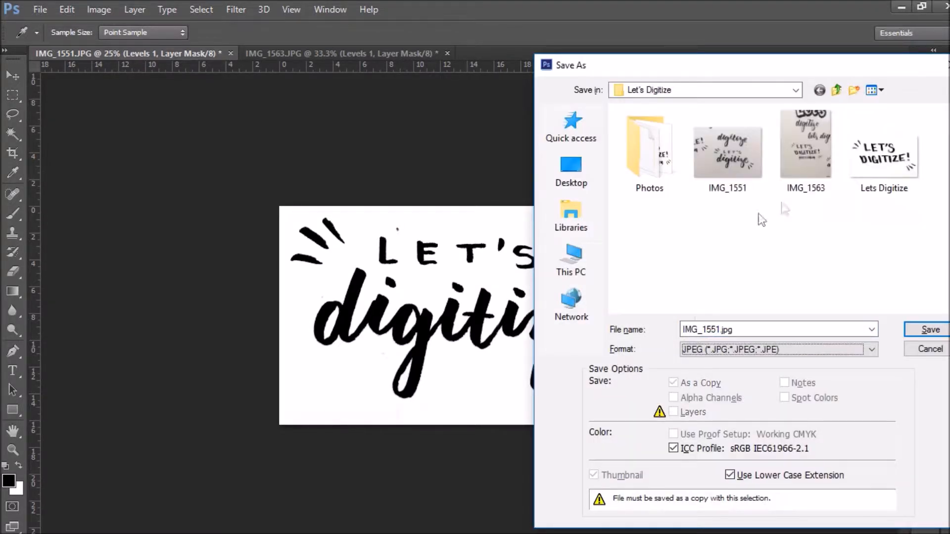
pyautogui.click(893, 163)
pyautogui.click(779, 326)
pyautogui.write('Lets Digitize 2')
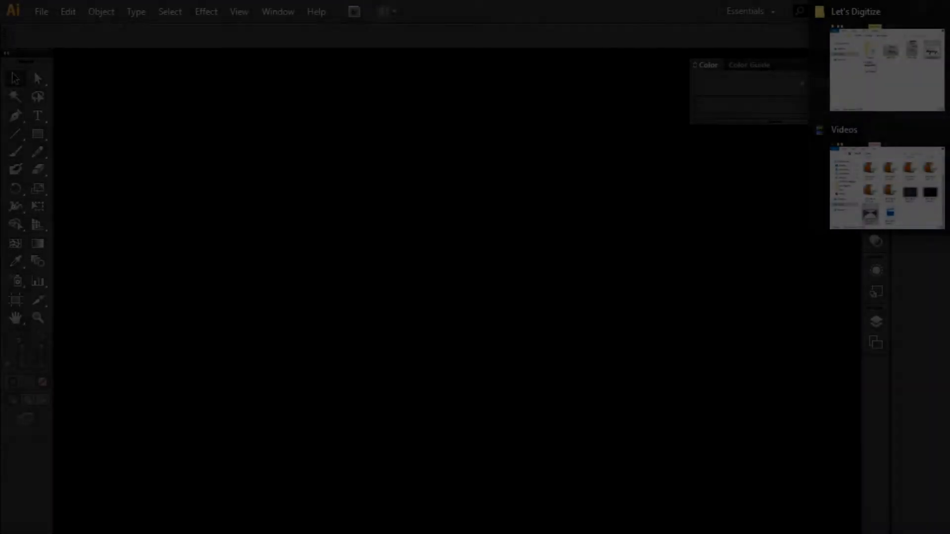
# Step: Switch to Illustrator and open the "Lets Digitize 2" image from the Let's Digitize folder
pyautogui.click(912, 106)
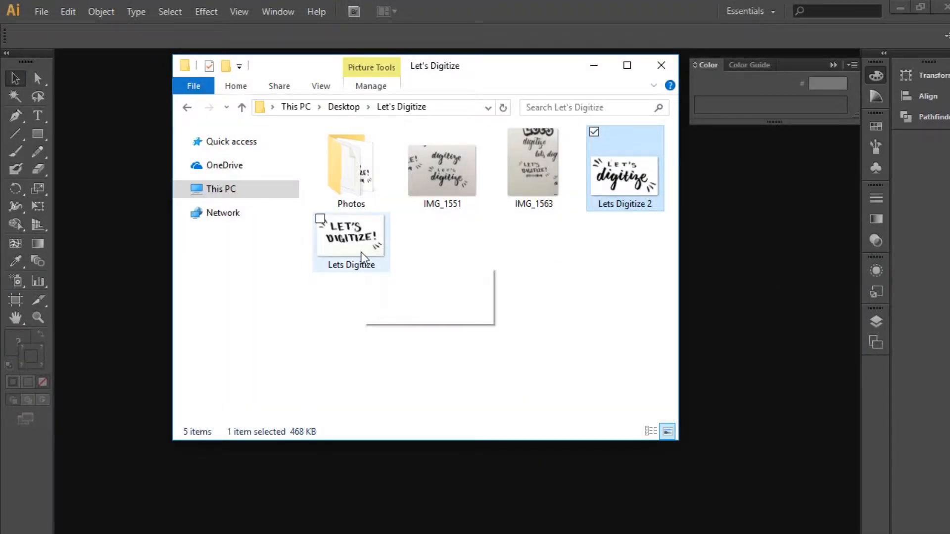
pyautogui.keyDown('ctrl'); pyautogui.click(372, 266); pyautogui.keyUp('ctrl')
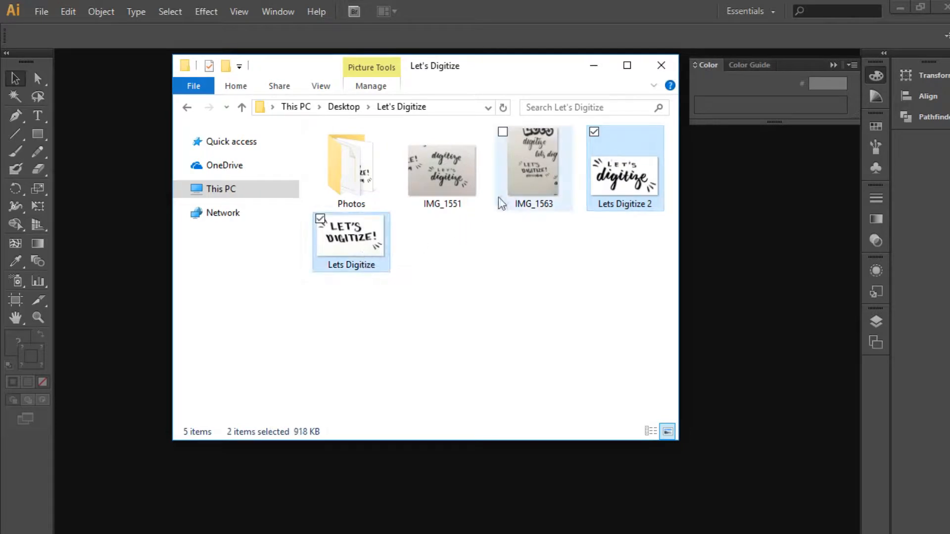
pyautogui.keyDown('ctrl'); pyautogui.click(601, 176); pyautogui.keyUp('ctrl')
pyautogui.click(625, 183)
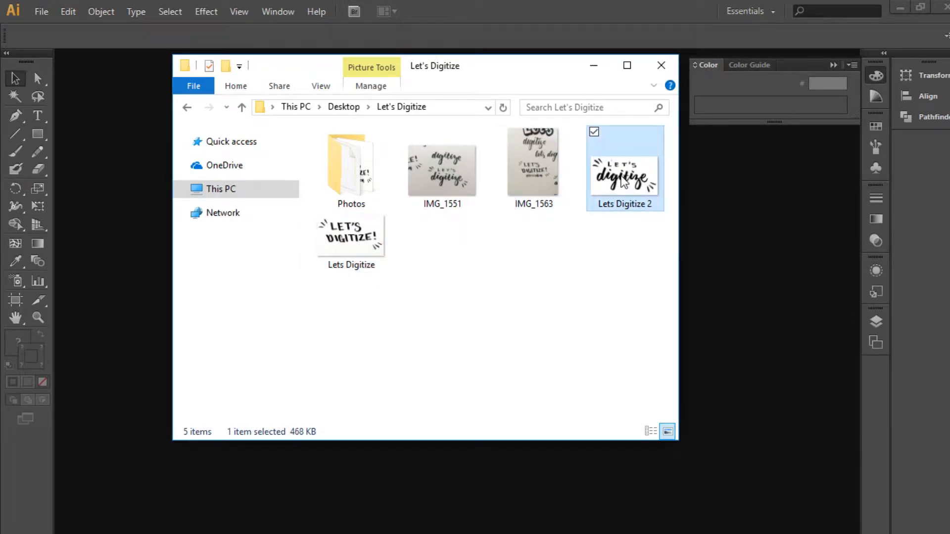
pyautogui.moveTo(625, 183); pyautogui.dragTo(754, 269)
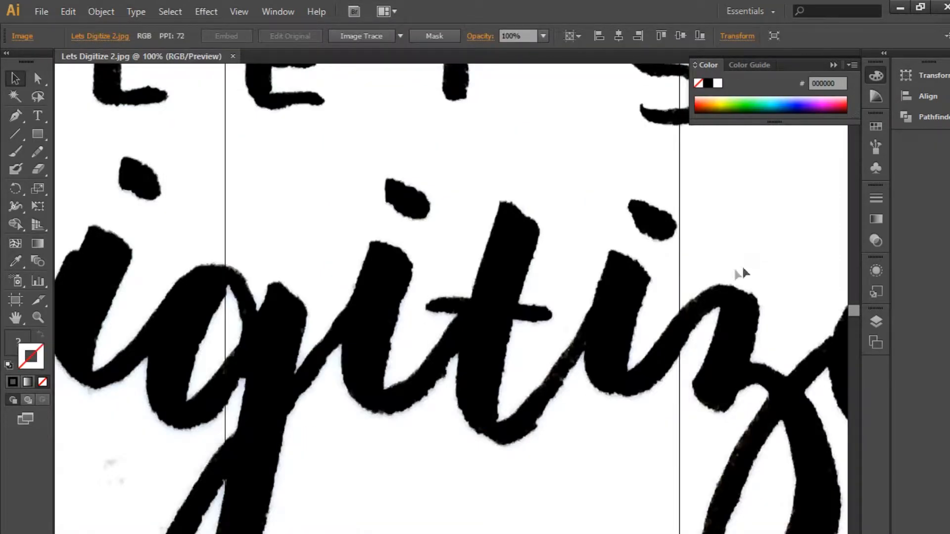
# Step: Scale the lettering image down proportionally about its centre to about 1088 × 627 pt
pyautogui.hotkey('ctrl', '0')
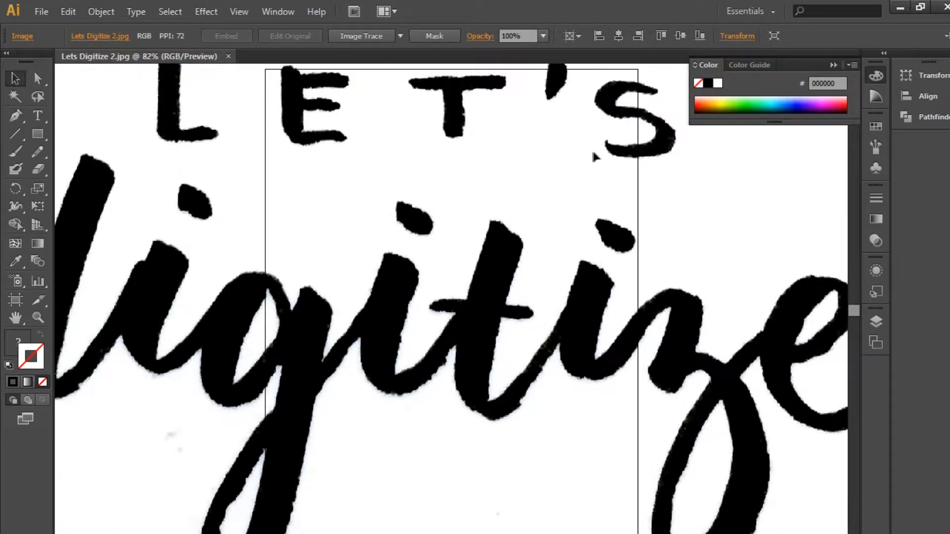
pyautogui.hotkey('ctrl', '-')
pyautogui.hotkey('ctrl', '-')
pyautogui.hotkey('ctrl', '-')
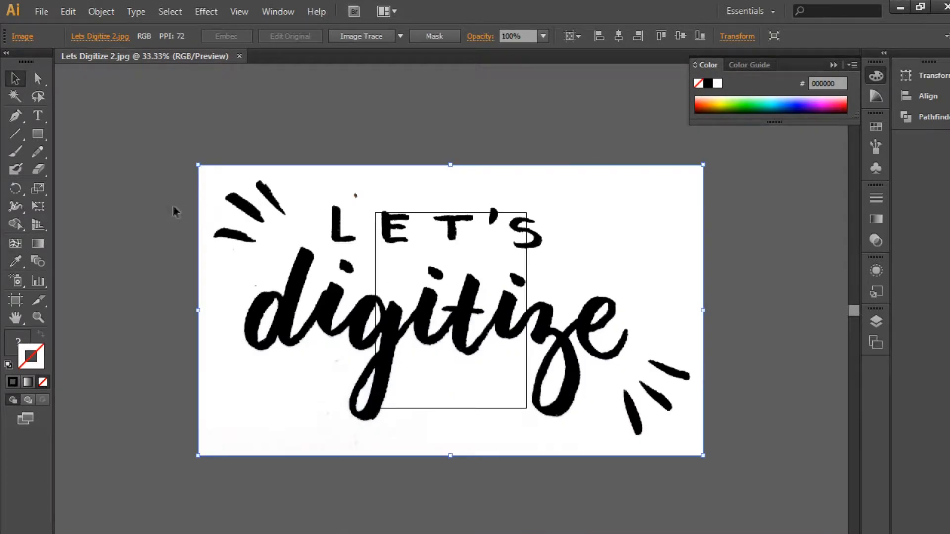
pyautogui.moveTo(198, 165); pyautogui.dragTo(303, 212)
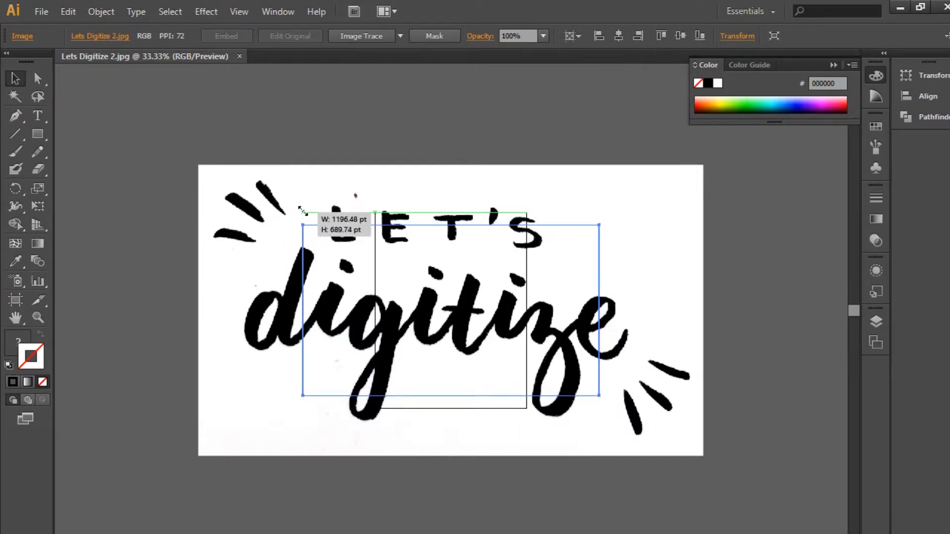
pyautogui.moveTo(302, 211)
pyautogui.mouseDown()
pyautogui.moveTo(288, 194)
pyautogui.moveTo(297, 184)
pyautogui.moveTo(318, 210)
pyautogui.mouseUp()
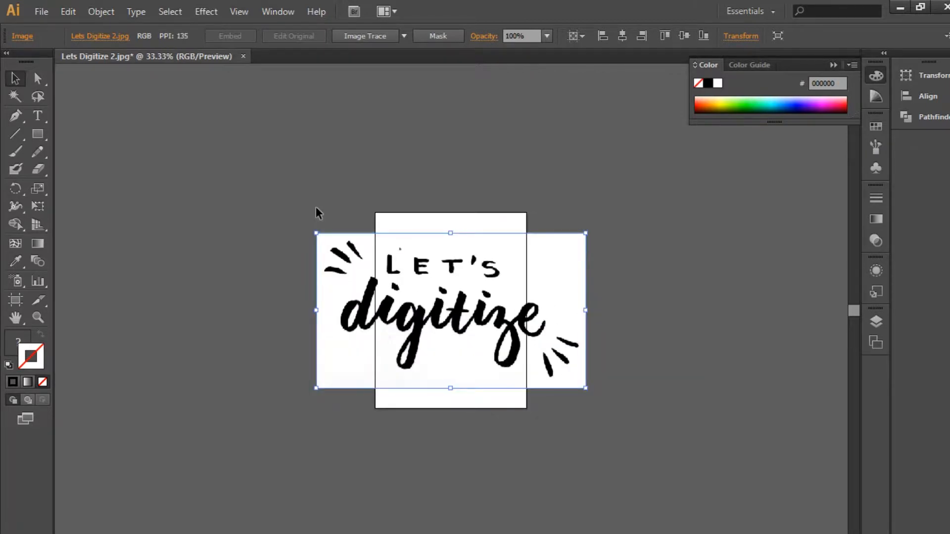
# Step: Fit the artboard to the bounds of the lettering image and deselect everything
pyautogui.click(24, 299)
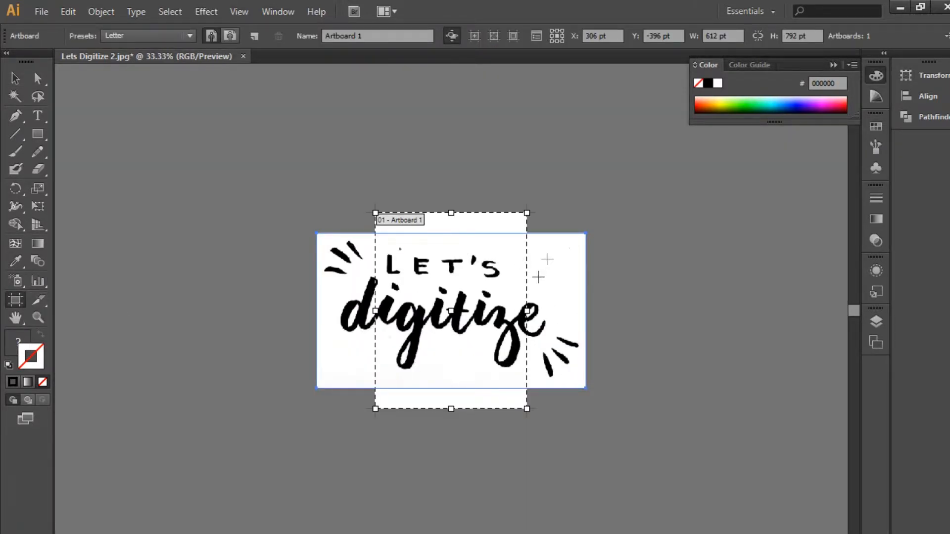
pyautogui.click(571, 253)
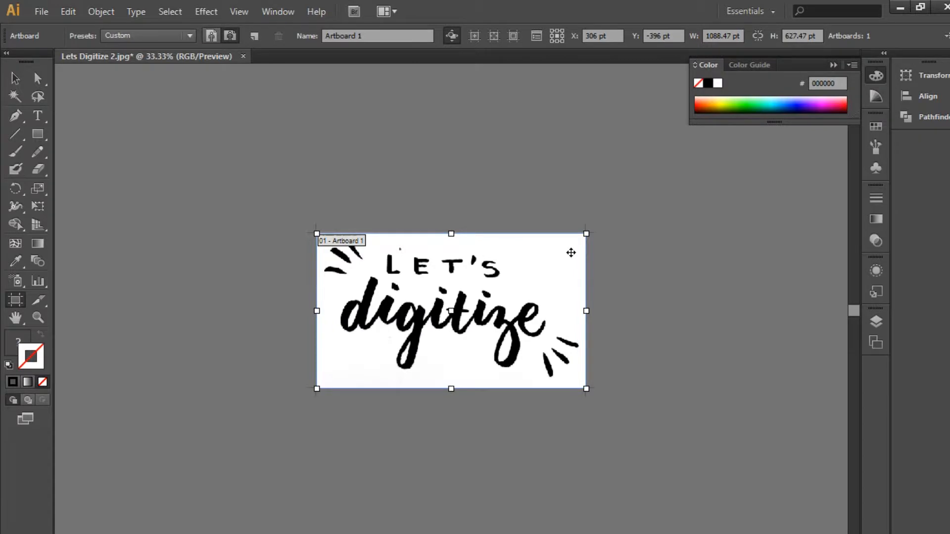
pyautogui.press('v')
pyautogui.click(409, 192)
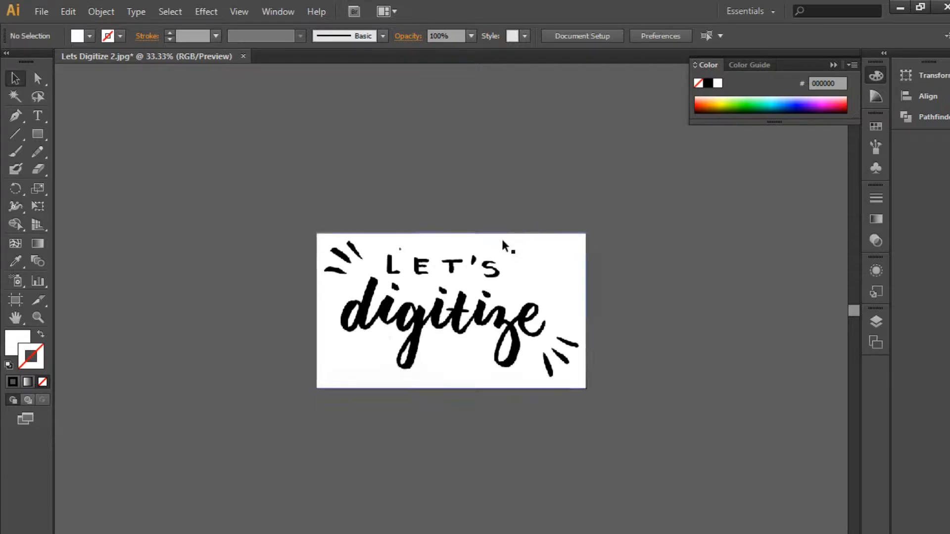
# Step: Trace the placed lettering image with Image Trace and expand the result into vector paths
pyautogui.click(541, 359)
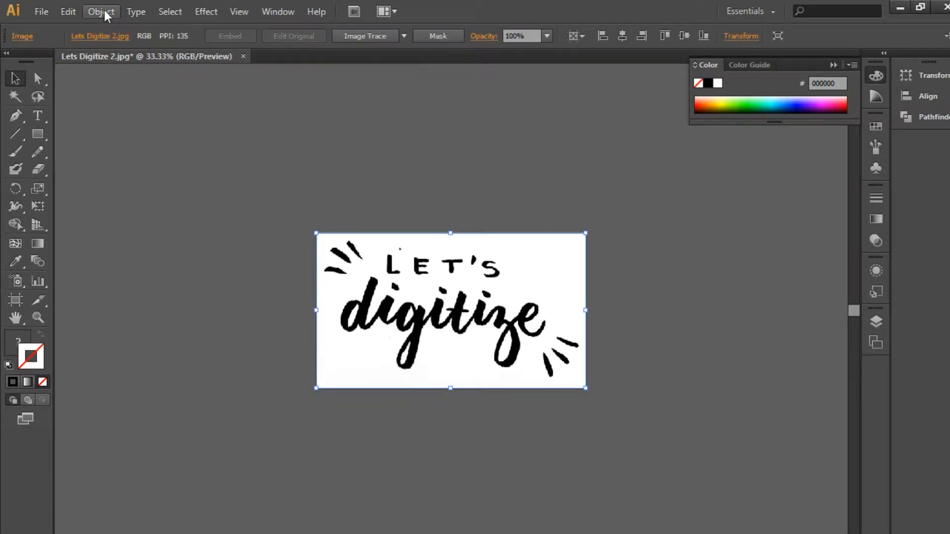
pyautogui.click(783, 255)
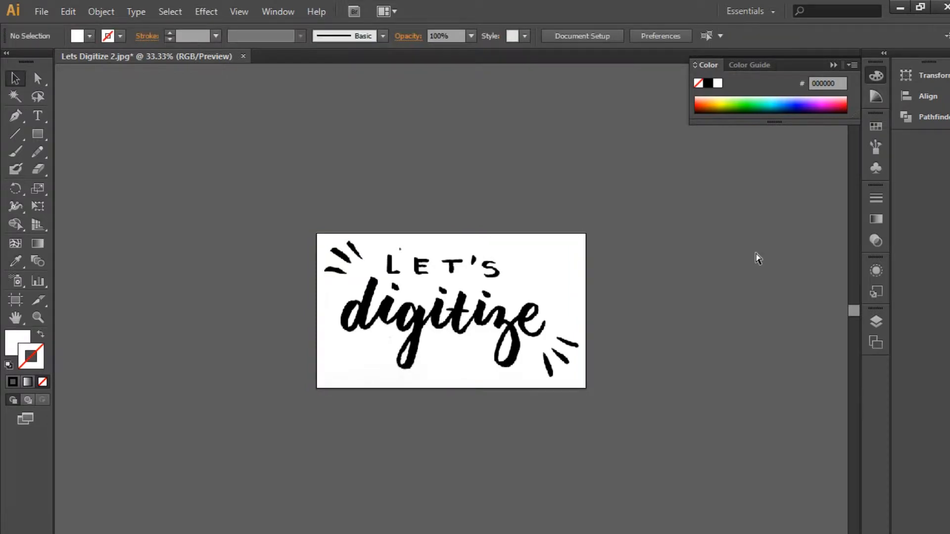
pyautogui.hotkey('ctrl', '1')
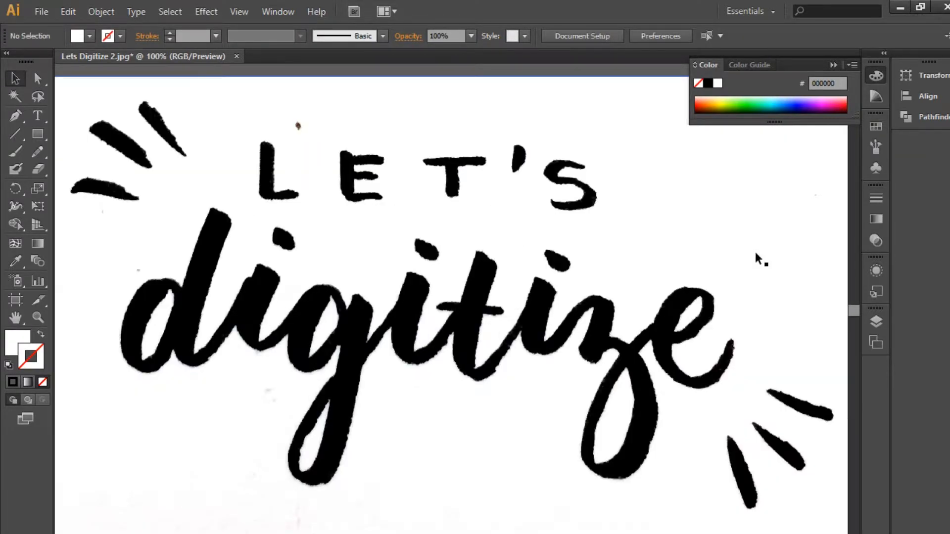
pyautogui.hotkey('ctrl', '-')
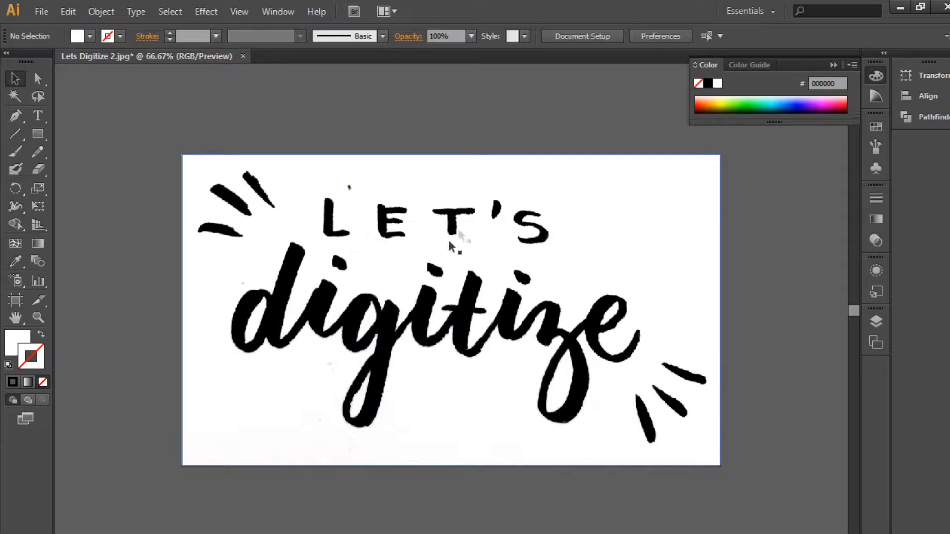
pyautogui.click(406, 190)
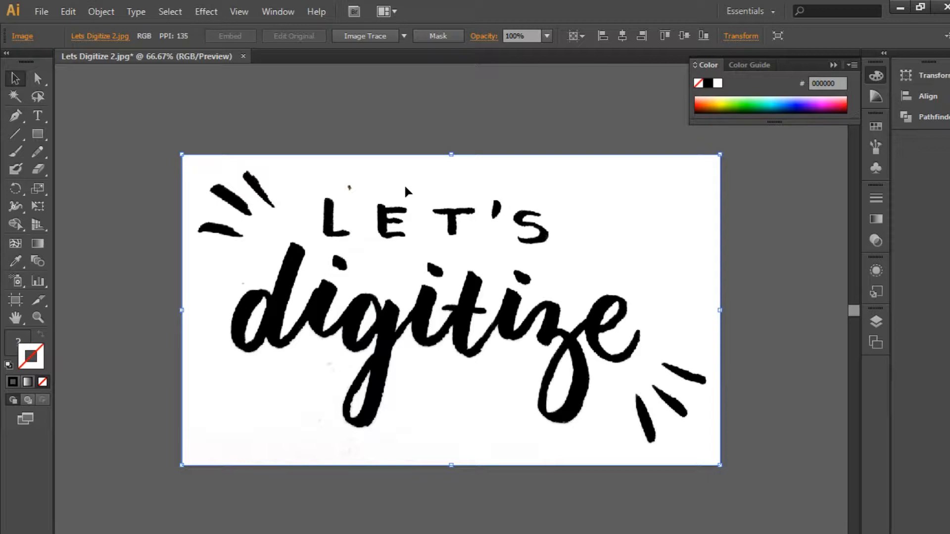
pyautogui.click(101, 15)
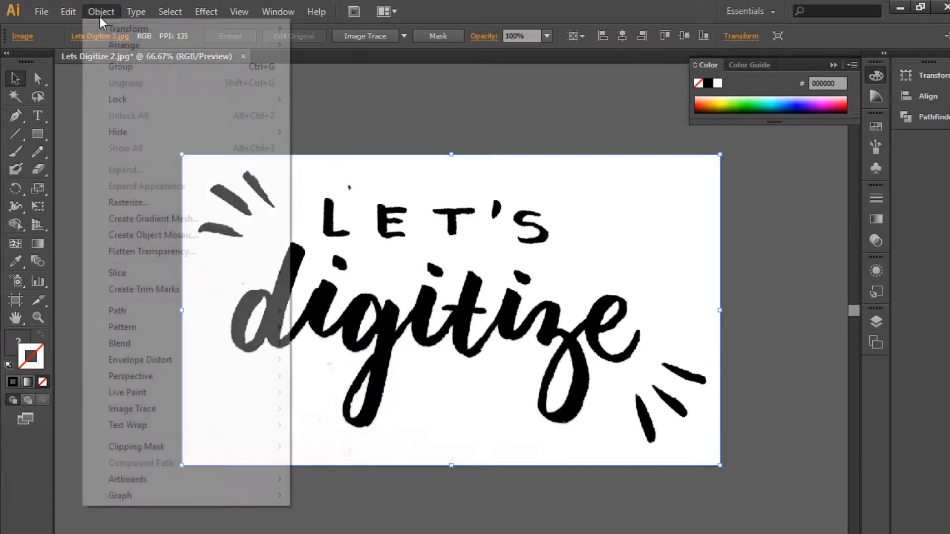
pyautogui.moveTo(163, 407)
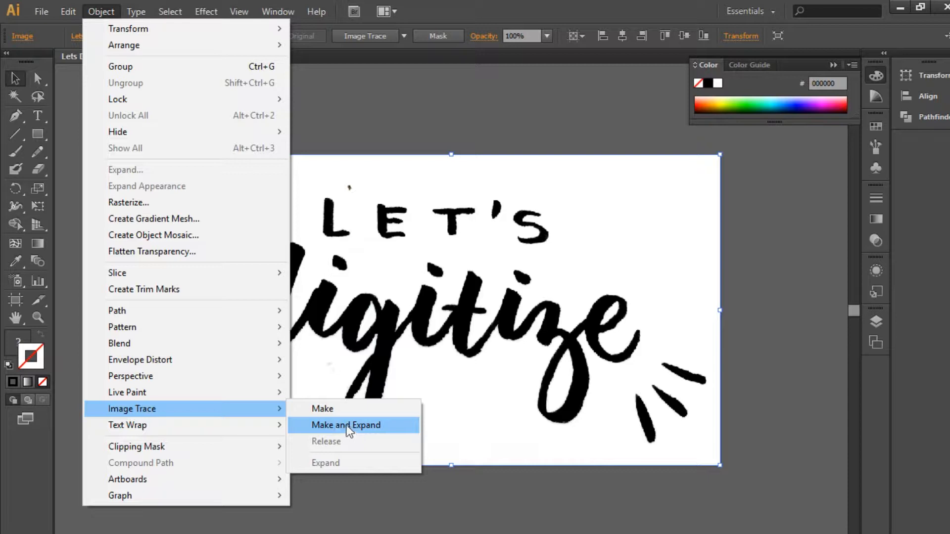
pyautogui.click(330, 425)
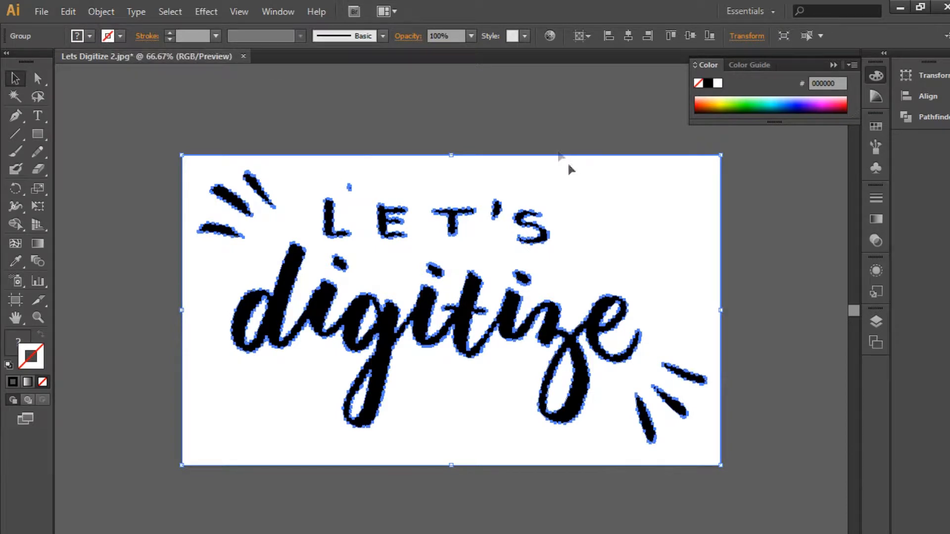
# Step: Try moving the traced lettering as a single group, and undo the moves
pyautogui.click(539, 124)
pyautogui.click(565, 184)
pyautogui.moveTo(565, 190); pyautogui.dragTo(541, 286)
pyautogui.moveTo(500, 334)
pyautogui.mouseDown()
pyautogui.moveTo(540, 269)
pyautogui.moveTo(534, 283)
pyautogui.mouseUp()
pyautogui.hotkey('ctrl', 'z')
pyautogui.hotkey('ctrl', 'z')
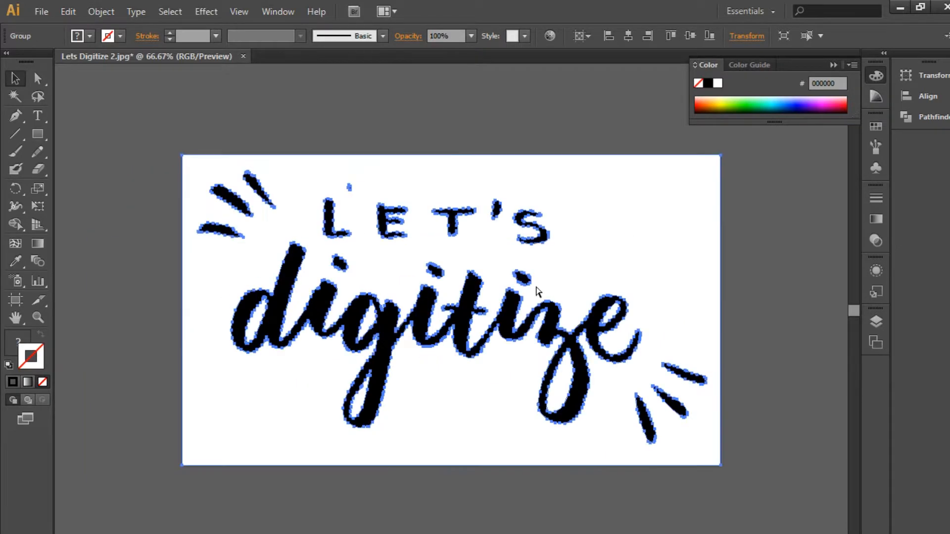
# Step: Ungroup the traced lettering into separate paths
pyautogui.click(496, 142)
pyautogui.click(494, 172)
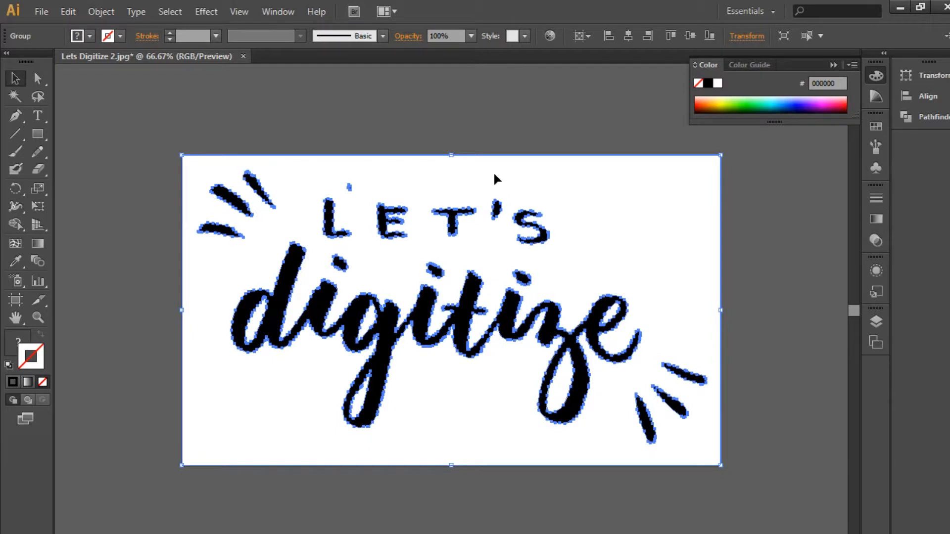
pyautogui.rightClick(494, 174)
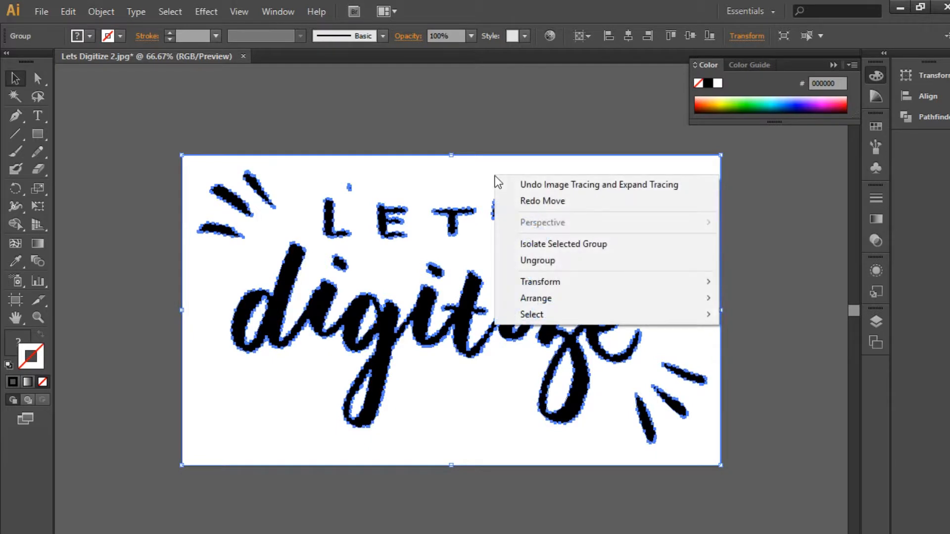
pyautogui.click(532, 257)
# Step: Try moving the letter S and the white background shape separately, and undo the moves
pyautogui.click(475, 138)
pyautogui.moveTo(530, 229); pyautogui.dragTo(578, 250)
pyautogui.moveTo(685, 214); pyautogui.dragTo(692, 289)
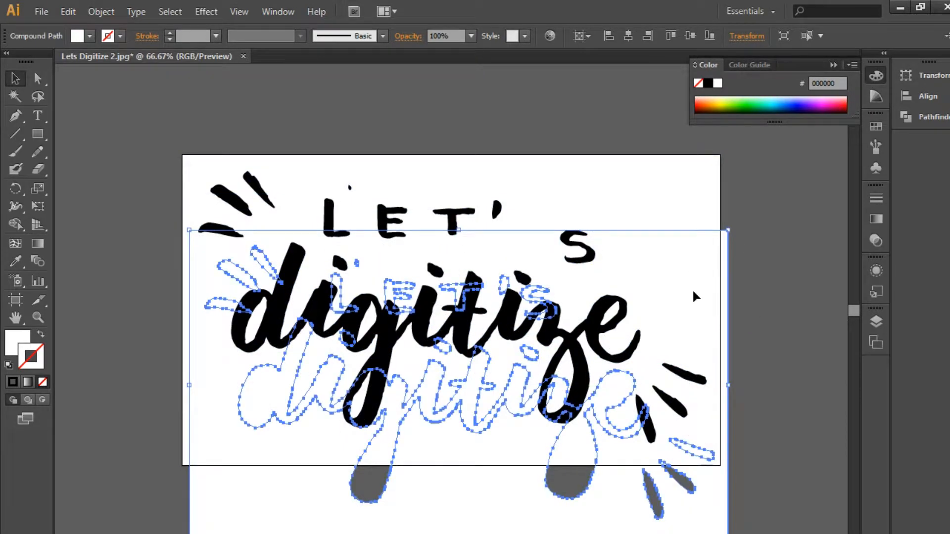
pyautogui.moveTo(690, 286); pyautogui.dragTo(674, 227)
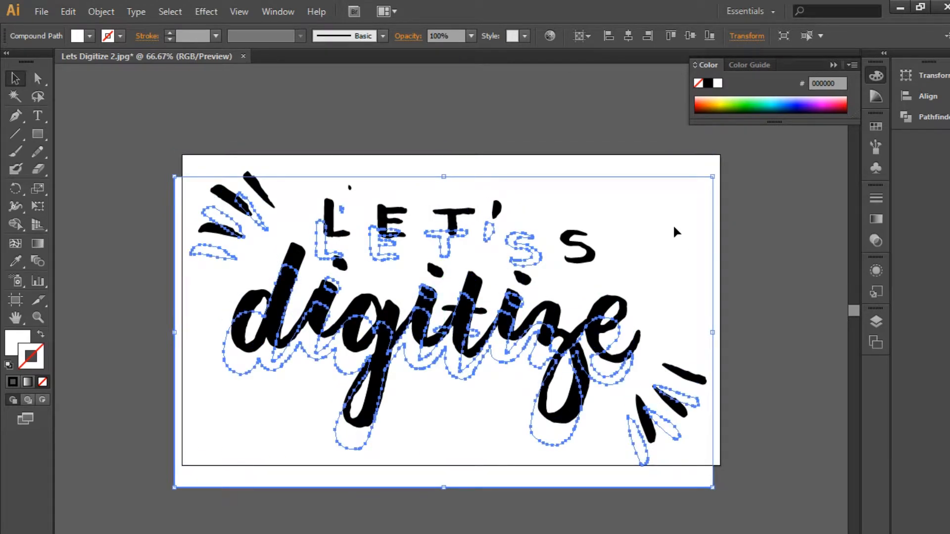
pyautogui.hotkey('ctrl', 'z')
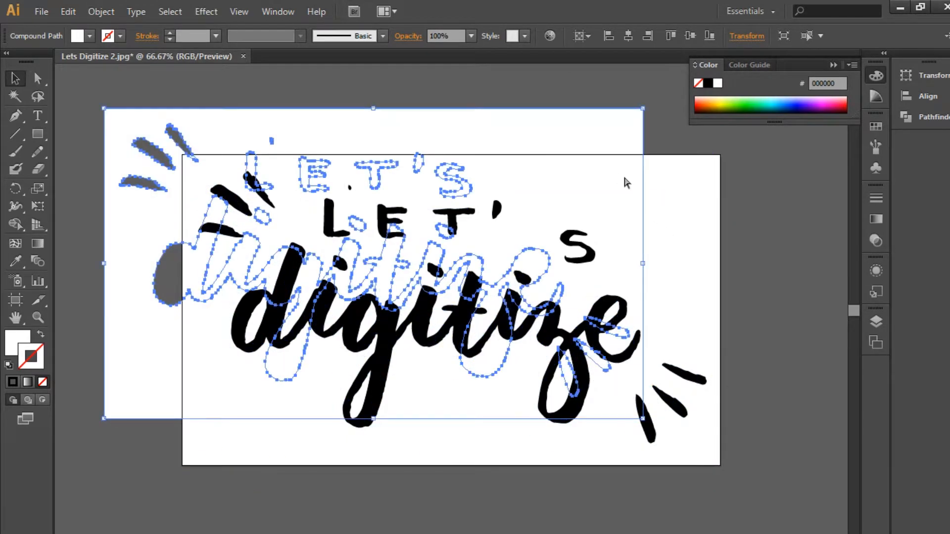
pyautogui.hotkey('ctrl', 'z')
pyautogui.hotkey('ctrl', 'z')
pyautogui.click(609, 112)
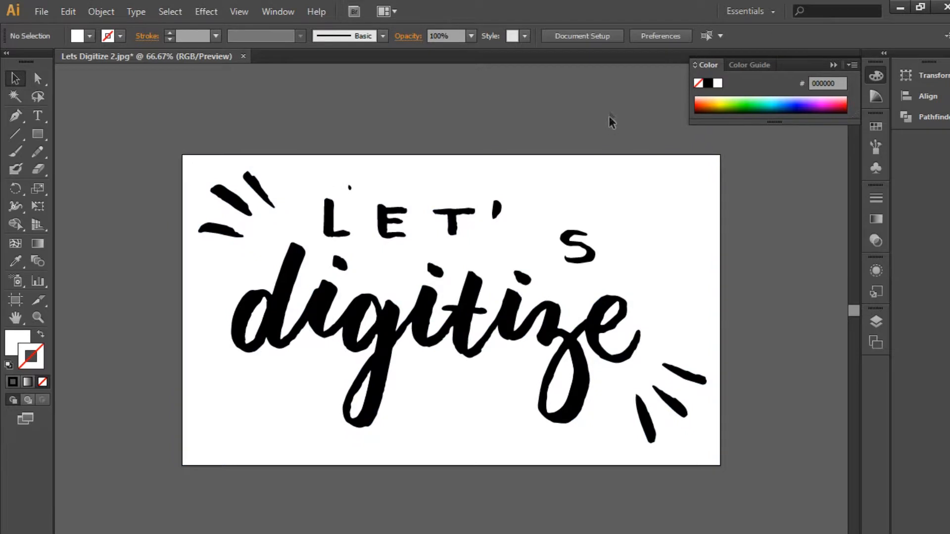
pyautogui.hotkey('ctrl', 'z')
pyautogui.click(610, 123)
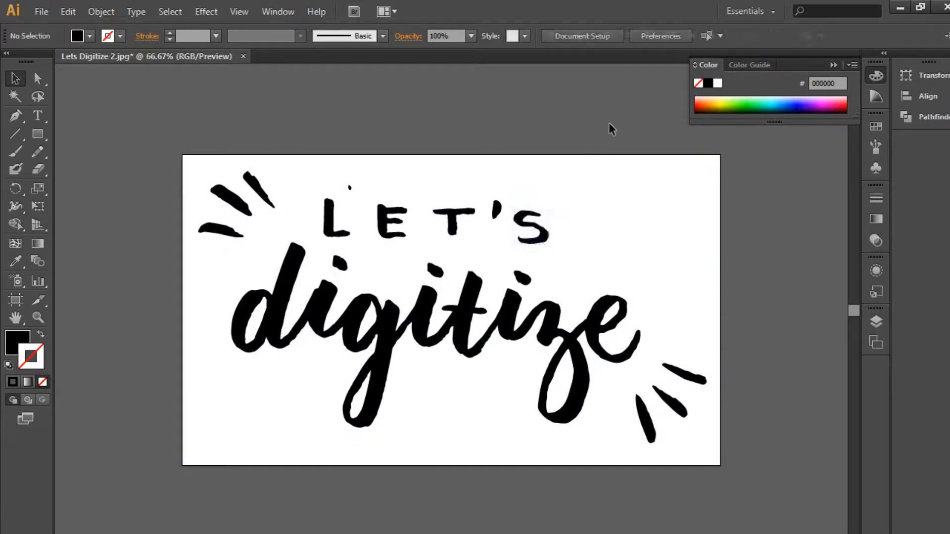
# Step: Select all white-filled shapes by matching the background's fill color, pull them off the lettering and delete them
pyautogui.click(616, 171)
pyautogui.rightClick(618, 173)
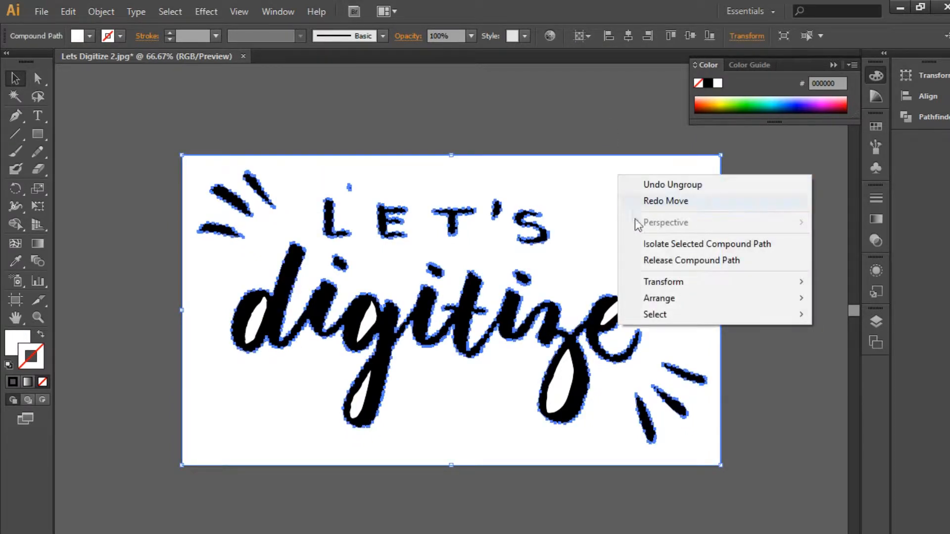
pyautogui.click(173, 12)
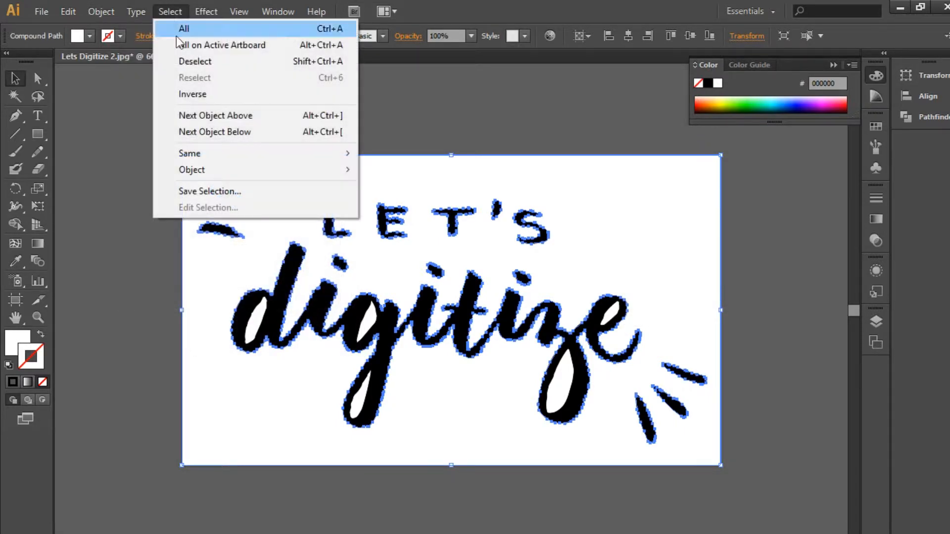
pyautogui.moveTo(193, 155)
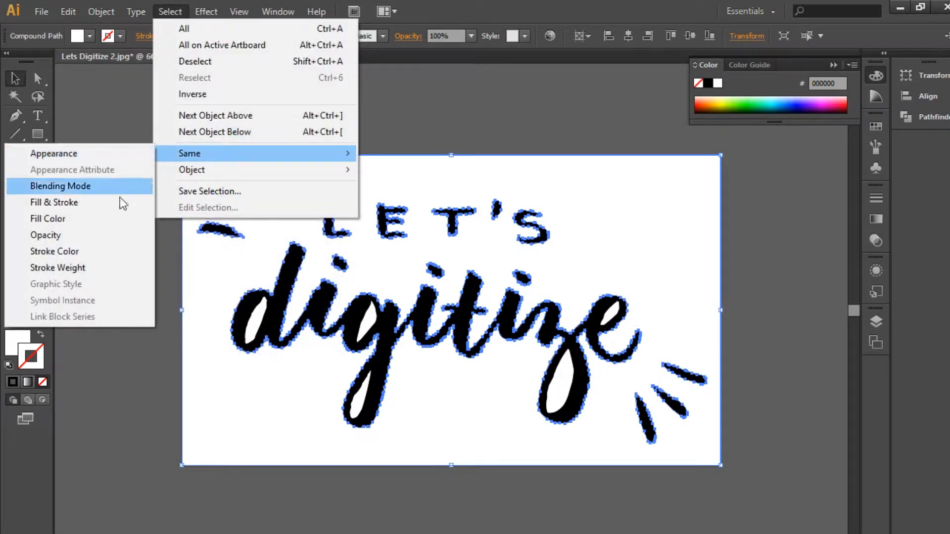
pyautogui.click(98, 219)
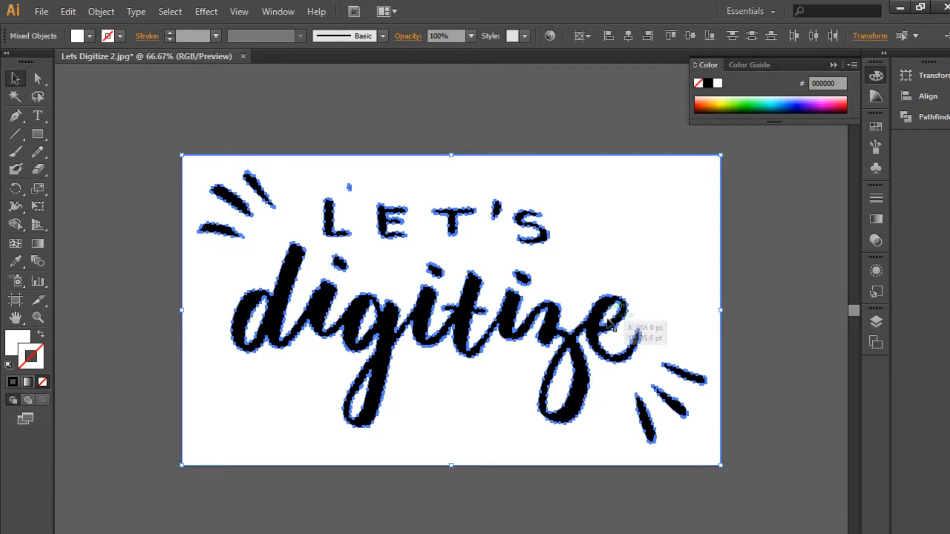
pyautogui.moveTo(544, 252)
pyautogui.mouseDown()
pyautogui.moveTo(636, 349)
pyautogui.moveTo(627, 334)
pyautogui.moveTo(624, 136)
pyautogui.moveTo(645, 170)
pyautogui.moveTo(639, 149)
pyautogui.moveTo(599, 119)
pyautogui.mouseUp()
pyautogui.moveTo(617, 156); pyautogui.dragTo(619, 98)
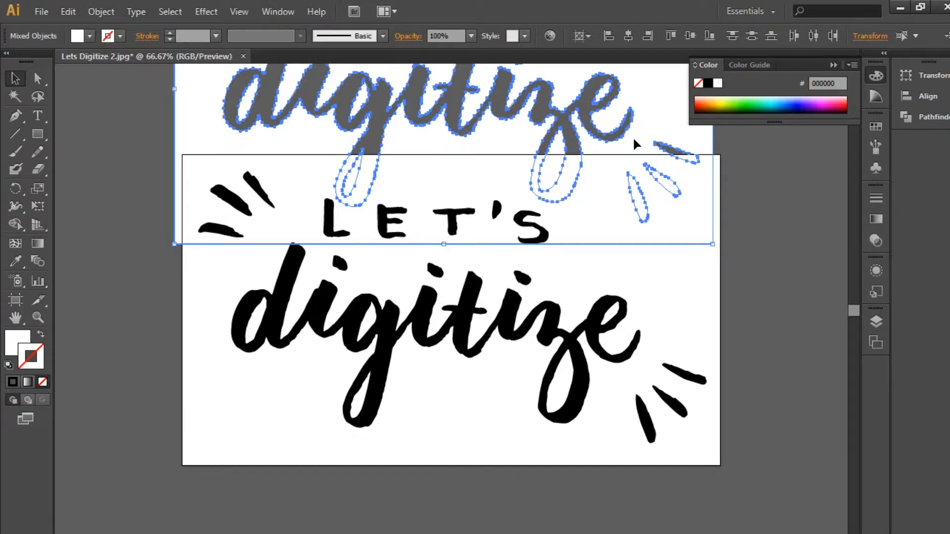
pyautogui.press('Delete')
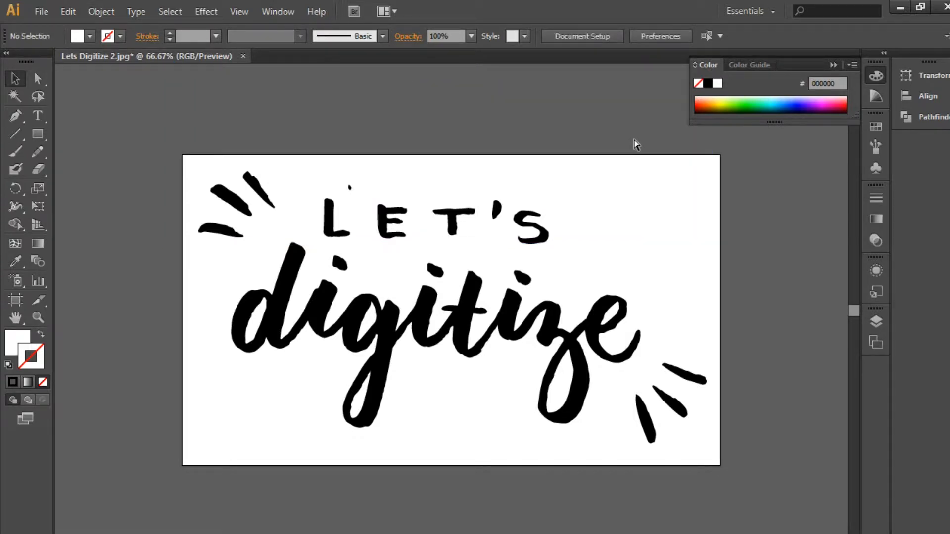
# Step: Delete the stray speck above the L in LET'S, and check the remaining paths by selecting them all
pyautogui.click(407, 158)
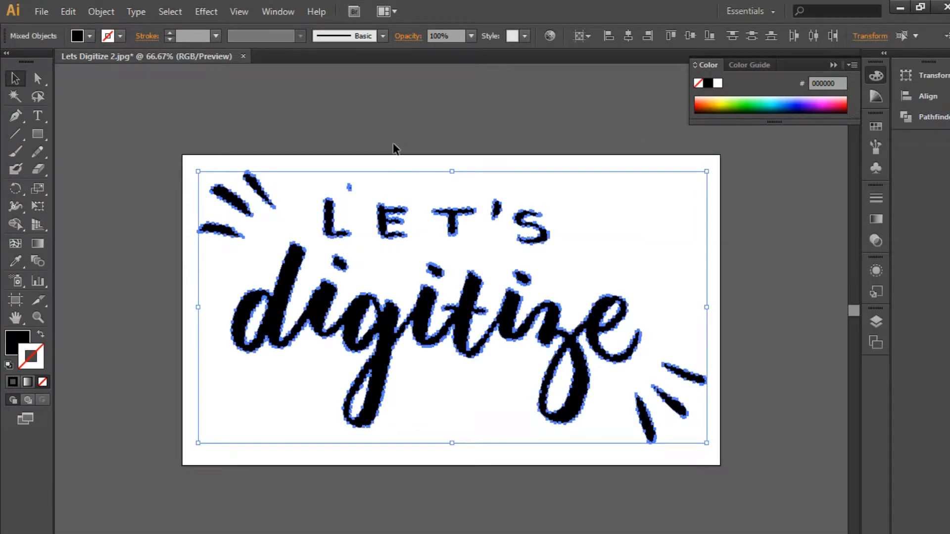
pyautogui.click(393, 148)
pyautogui.moveTo(376, 161); pyautogui.dragTo(346, 188)
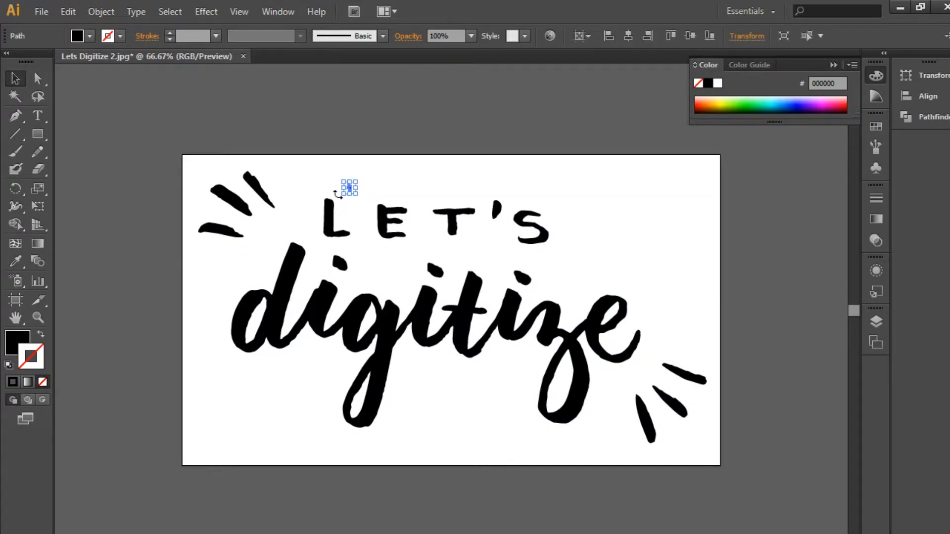
pyautogui.press('Delete')
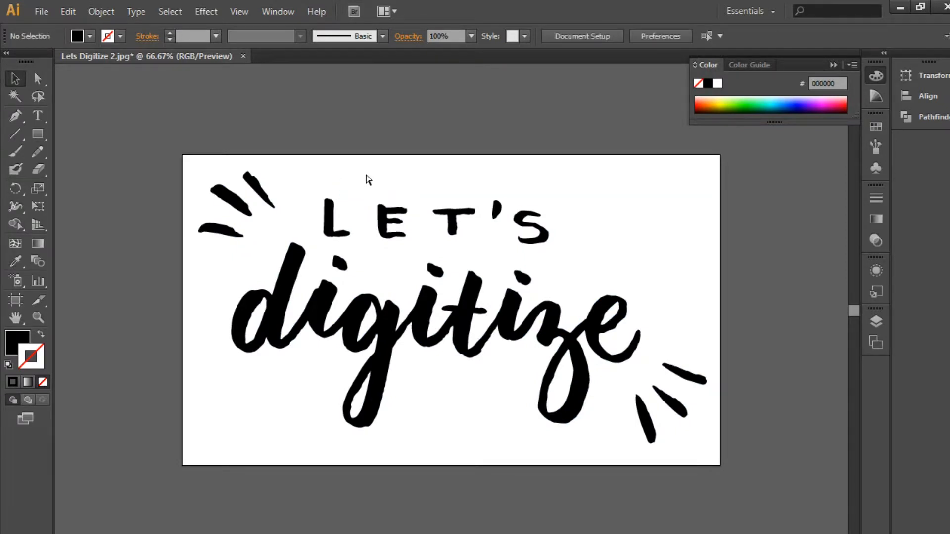
pyautogui.hotkey('ctrl', 'a')
pyautogui.click(660, 223)
pyautogui.hotkey('ctrl', 'a')
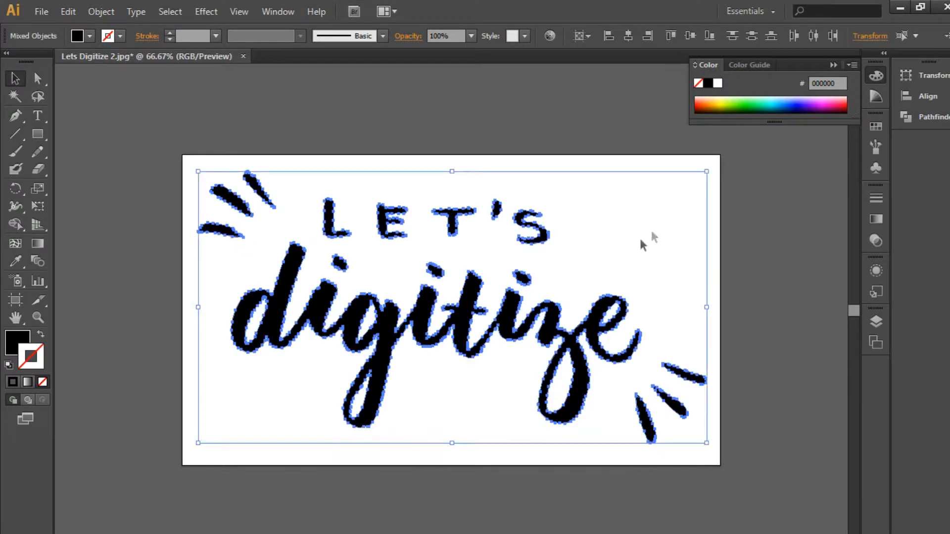
pyautogui.click(646, 280)
# Step: Nudge the dot of the first i in "digitize" slightly down and to the left
pyautogui.click(339, 269)
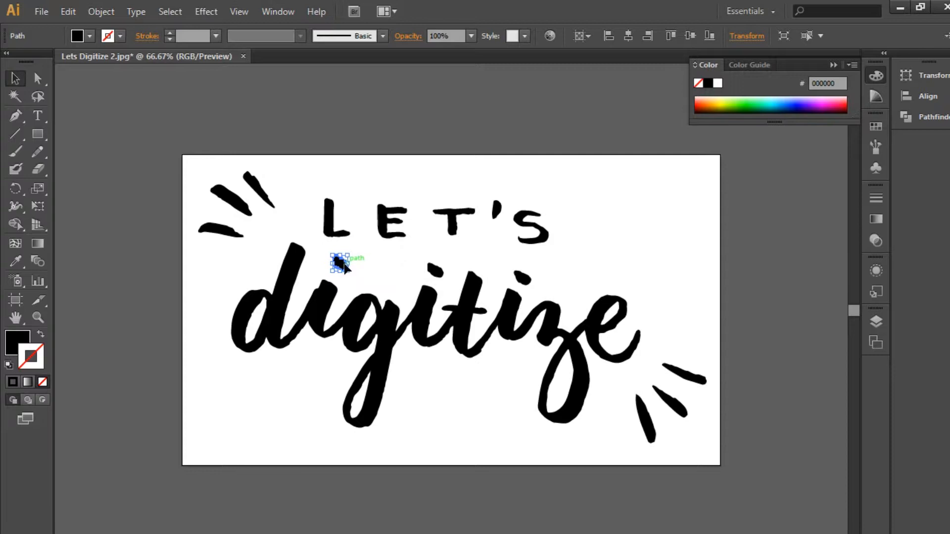
pyautogui.press('Down')
pyautogui.press('Down')
pyautogui.press('Down')
pyautogui.press('Down')
pyautogui.press('Down')
pyautogui.press('Down')
pyautogui.press('Left')
pyautogui.press('Left')
pyautogui.press('Left')
pyautogui.press('Left')
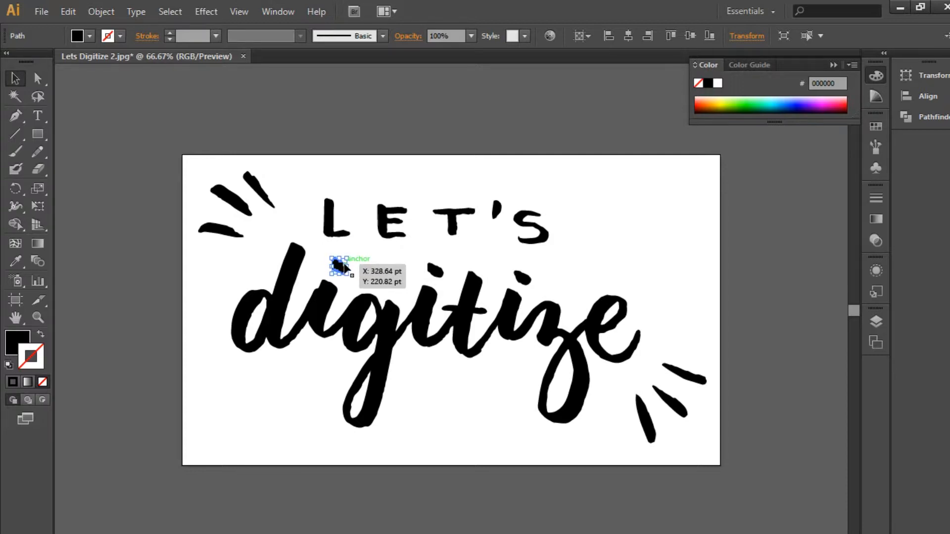
pyautogui.click(367, 261)
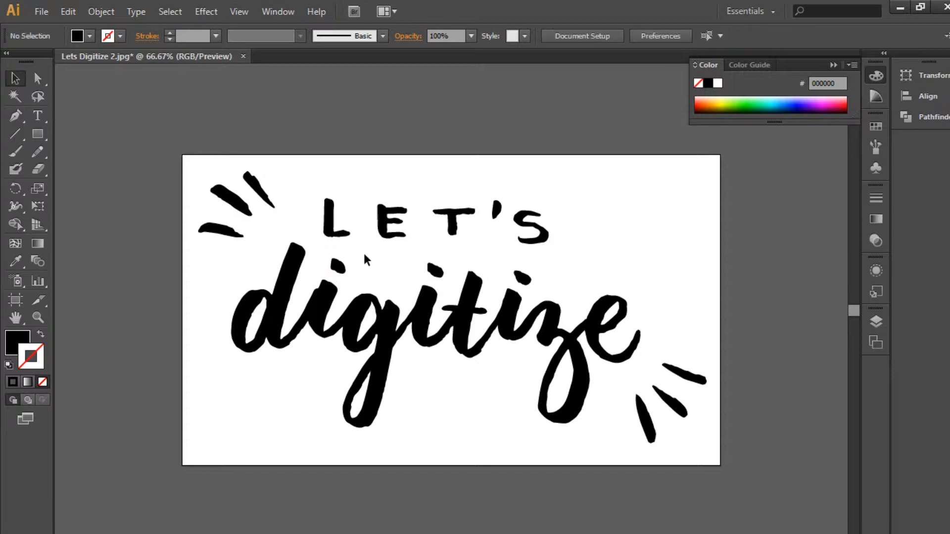
# Step: Show the rulers and place horizontal guides at the LET'S baseline, the "digitize" baseline and near the tops of its lowercase letters
pyautogui.hotkey('ctrl', 'r')
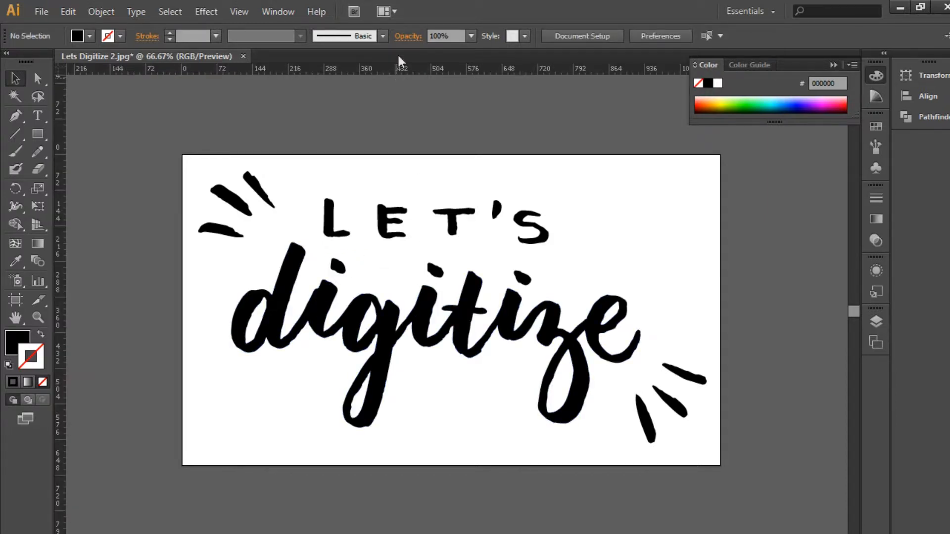
pyautogui.moveTo(414, 73); pyautogui.dragTo(411, 234)
pyautogui.moveTo(441, 73); pyautogui.dragTo(385, 353)
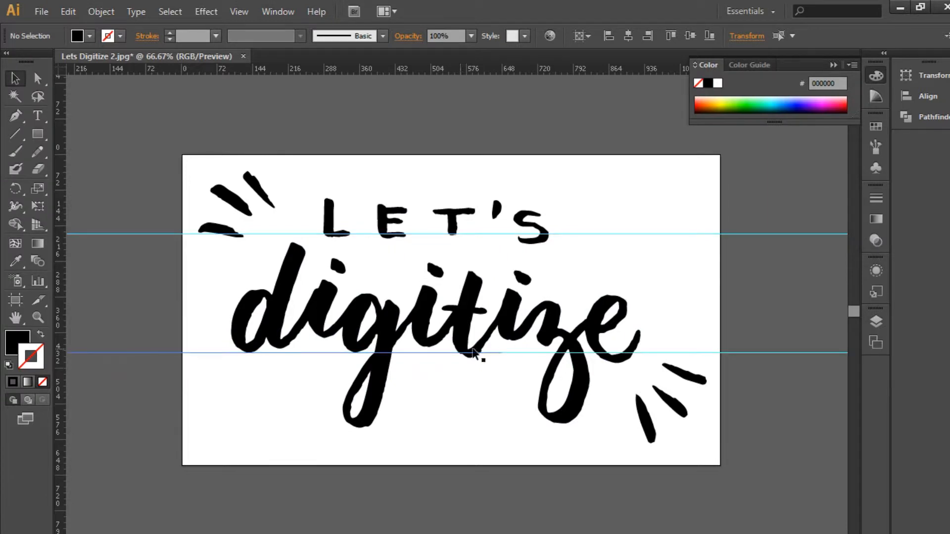
pyautogui.moveTo(411, 67); pyautogui.dragTo(357, 280)
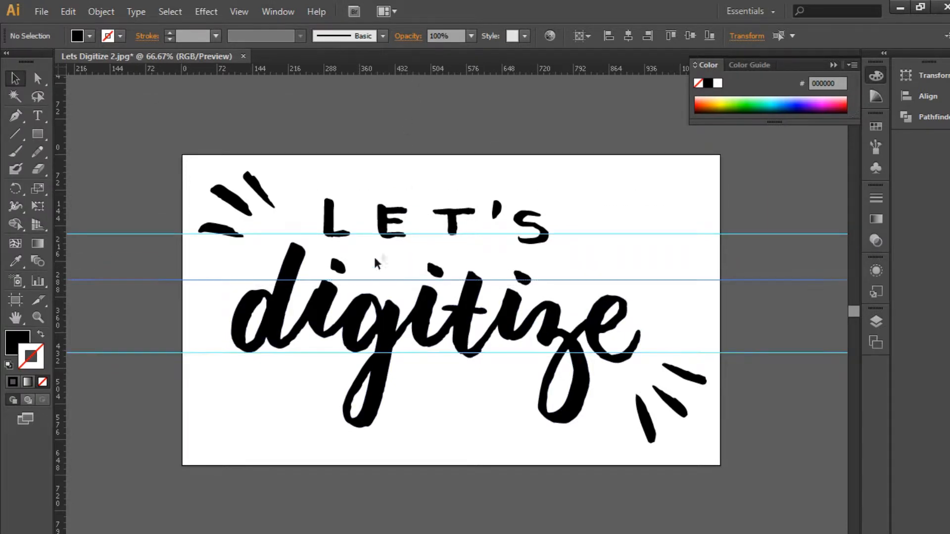
# Step: Select the letter L in LET'S and group it
pyautogui.click(452, 242)
pyautogui.moveTo(453, 247); pyautogui.dragTo(406, 303)
pyautogui.moveTo(268, 235); pyautogui.dragTo(301, 297)
pyautogui.hotkey('ctrl', 'g')
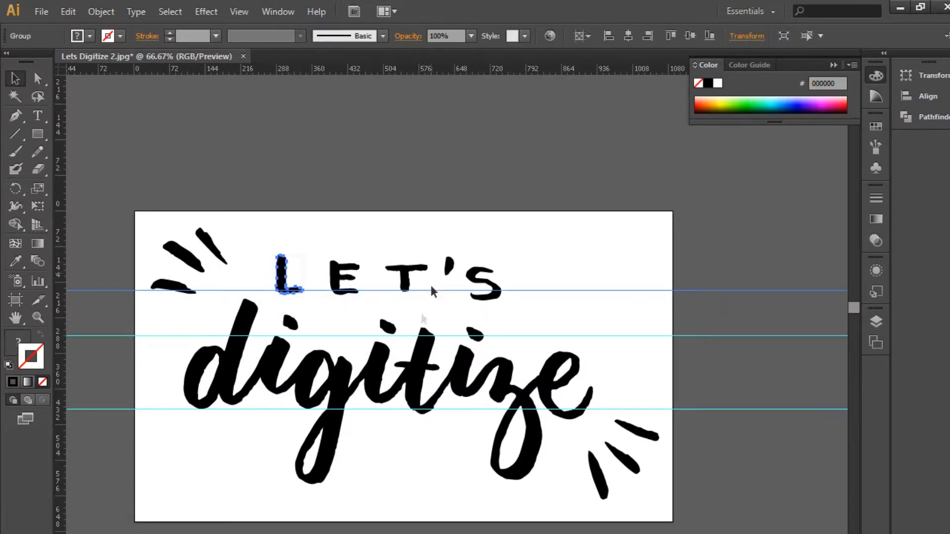
# Step: Select all the letters and the apostrophe of LET'S together and align their top edges
pyautogui.moveTo(327, 238); pyautogui.dragTo(359, 299)
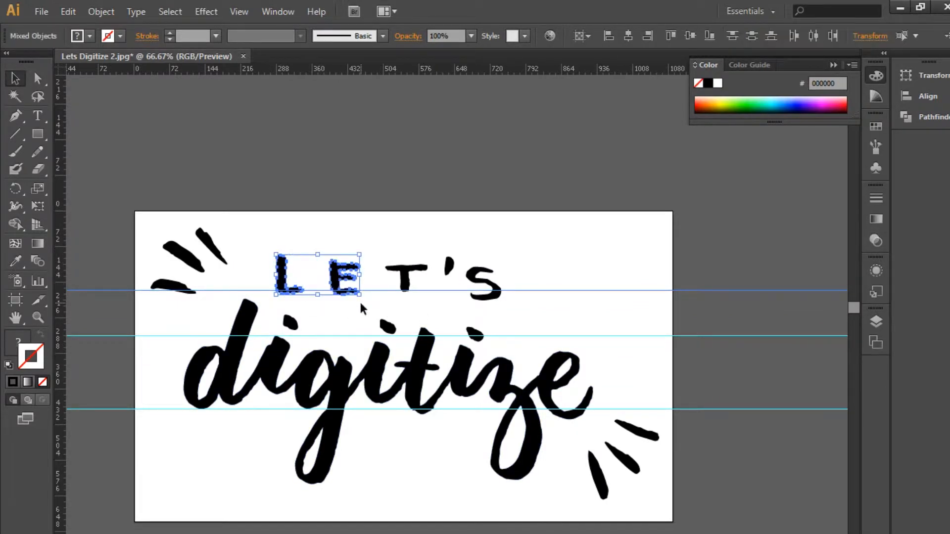
pyautogui.click(363, 262)
pyautogui.moveTo(362, 262); pyautogui.dragTo(324, 308)
pyautogui.moveTo(361, 251); pyautogui.dragTo(345, 274)
pyautogui.keyDown('shift'); pyautogui.click(412, 270); pyautogui.keyUp('shift')
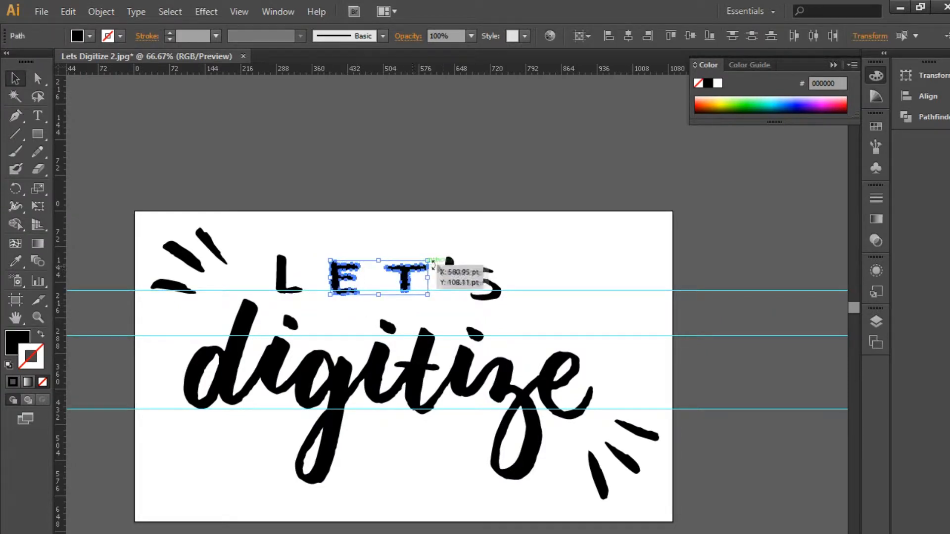
pyautogui.keyDown('shift'); pyautogui.click(448, 265); pyautogui.keyUp('shift')
pyautogui.keyDown('shift'); pyautogui.click(472, 270); pyautogui.keyUp('shift')
pyautogui.keyDown('shift'); pyautogui.click(285, 268); pyautogui.keyUp('shift')
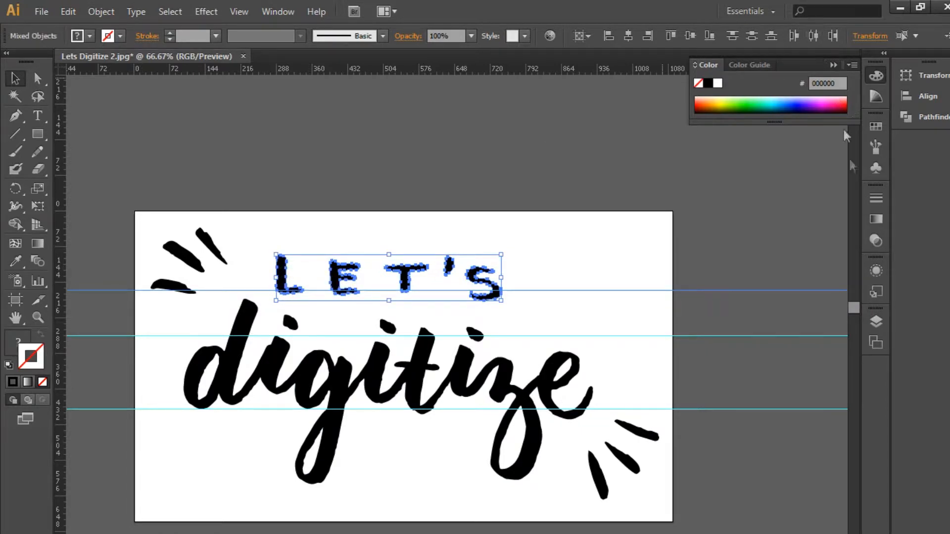
pyautogui.click(587, 35)
pyautogui.click(599, 52)
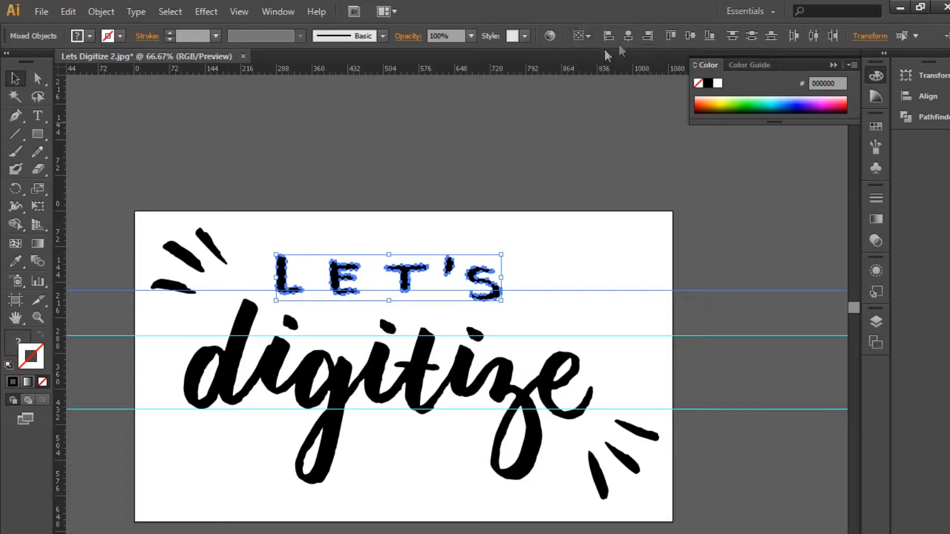
pyautogui.click(684, 36)
pyautogui.click(670, 35)
pyautogui.click(538, 250)
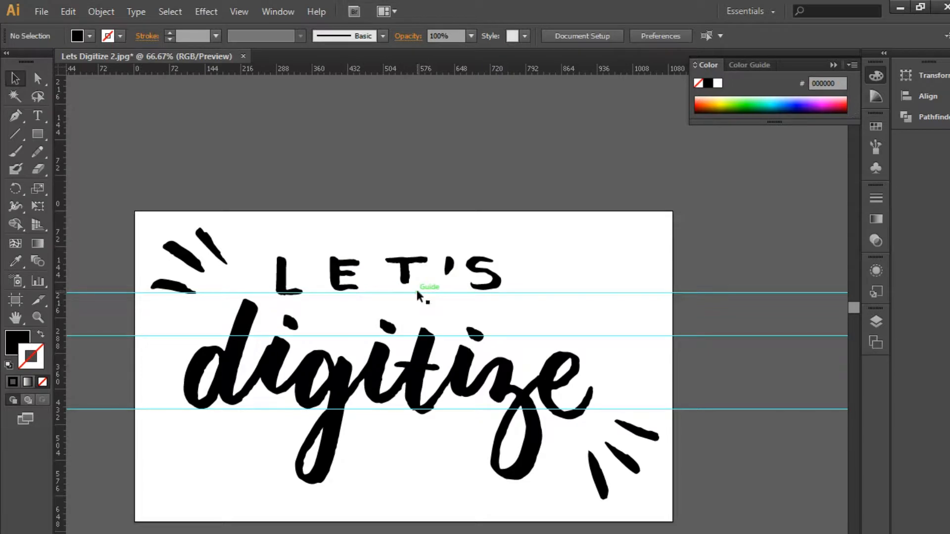
# Step: Try to move the lower anchor points of the L in LET'S up towards the baseline guide
pyautogui.scroll(4, 420, 294)
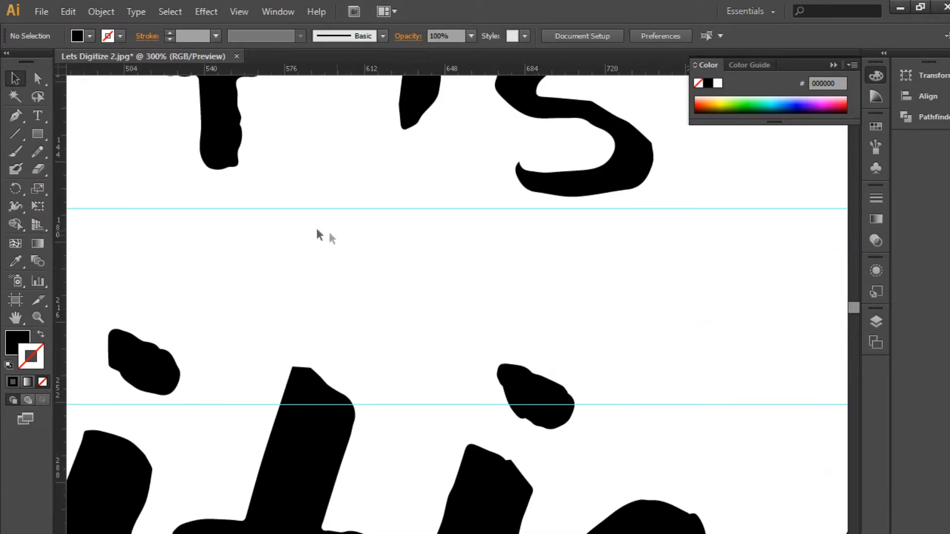
pyautogui.moveTo(294, 229); pyautogui.dragTo(711, 327)
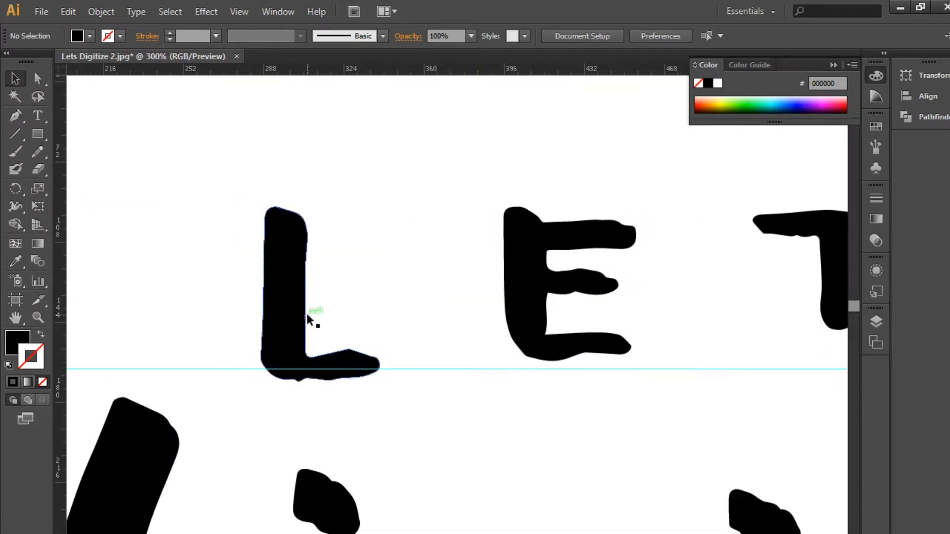
pyautogui.click(311, 318)
pyautogui.press('a')
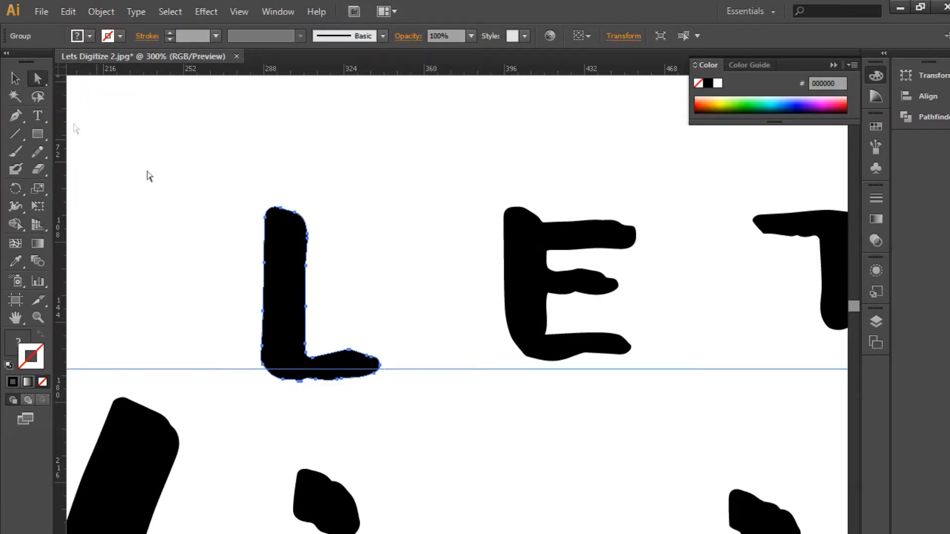
pyautogui.moveTo(412, 319); pyautogui.dragTo(248, 396)
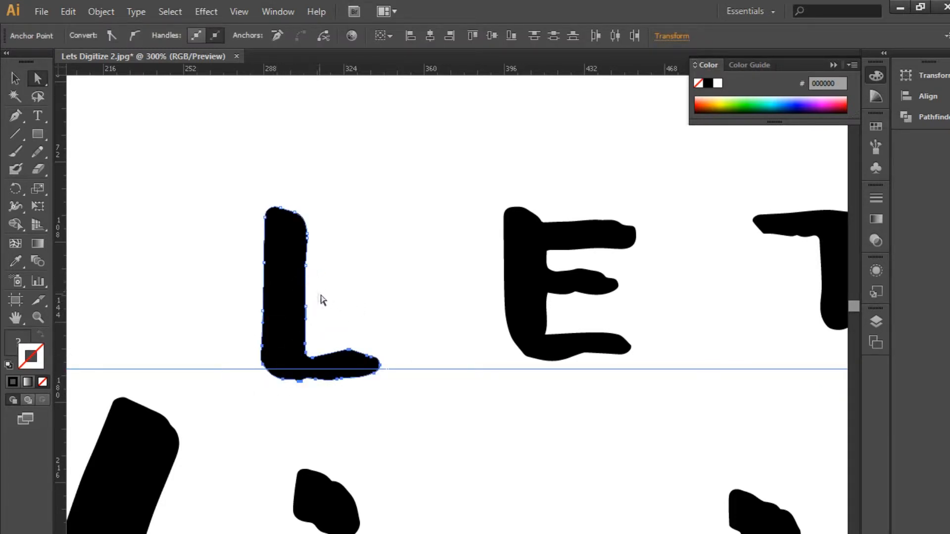
pyautogui.moveTo(241, 291)
pyautogui.mouseDown()
pyautogui.moveTo(417, 382)
pyautogui.moveTo(412, 399)
pyautogui.mouseUp()
pyautogui.hotkey('ctrl', '+')
pyautogui.moveTo(310, 306); pyautogui.dragTo(505, 324)
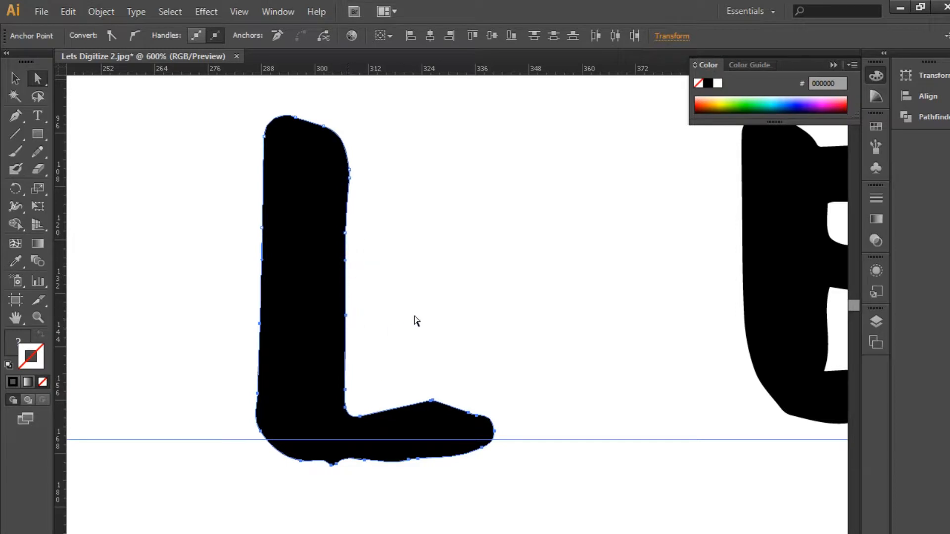
pyautogui.moveTo(412, 327); pyautogui.dragTo(420, 269)
pyautogui.moveTo(553, 274); pyautogui.dragTo(212, 479)
pyautogui.moveTo(325, 424); pyautogui.dragTo(331, 390)
pyautogui.hotkey('ctrl', 'z')
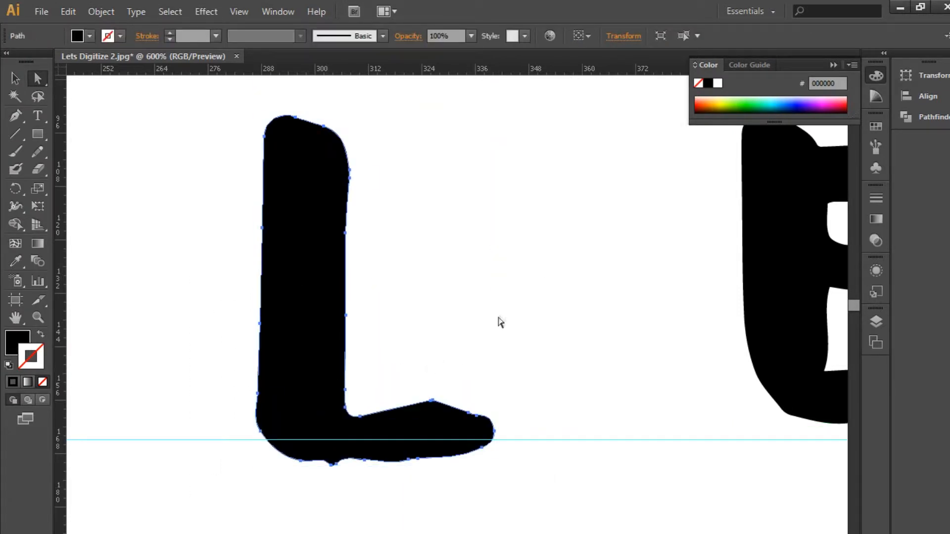
# Step: Select the L's lower anchor points without the guide and nudge them up until the foot rests on the baseline guide
pyautogui.click(497, 322)
pyautogui.moveTo(534, 284); pyautogui.dragTo(208, 510)
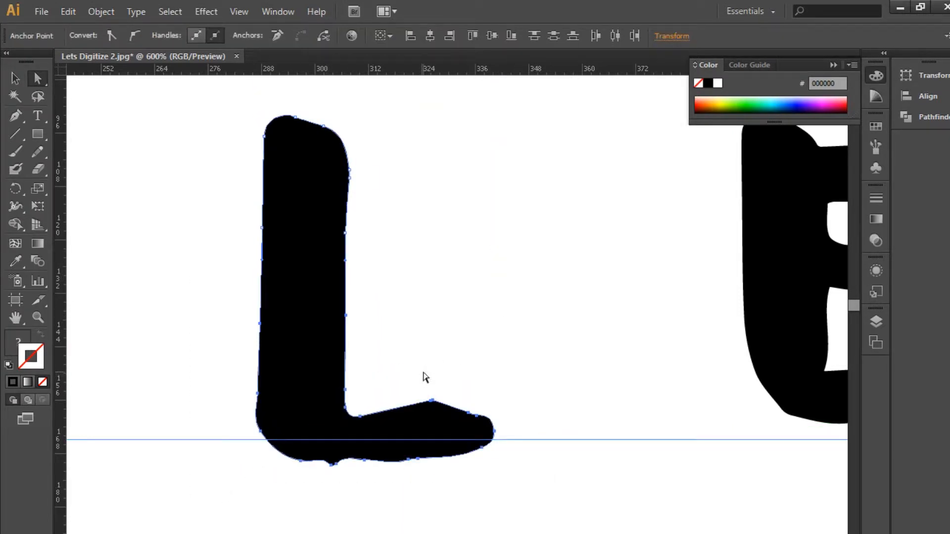
pyautogui.moveTo(429, 394); pyautogui.dragTo(418, 360)
pyautogui.hotkey('ctrl', 'z')
pyautogui.keyDown('shift'); pyautogui.click(504, 439); pyautogui.keyUp('shift')
pyautogui.press('Up')
pyautogui.press('Up')
pyautogui.press('Up')
pyautogui.press('Up')
pyautogui.press('Up')
pyautogui.press('Up')
pyautogui.press('Up')
pyautogui.press('Up')
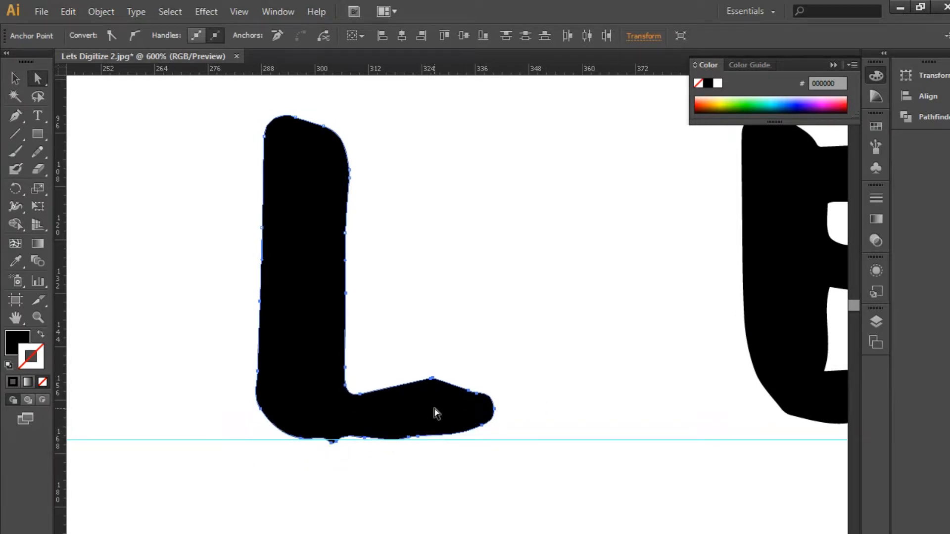
pyautogui.click(494, 358)
pyautogui.click(549, 439)
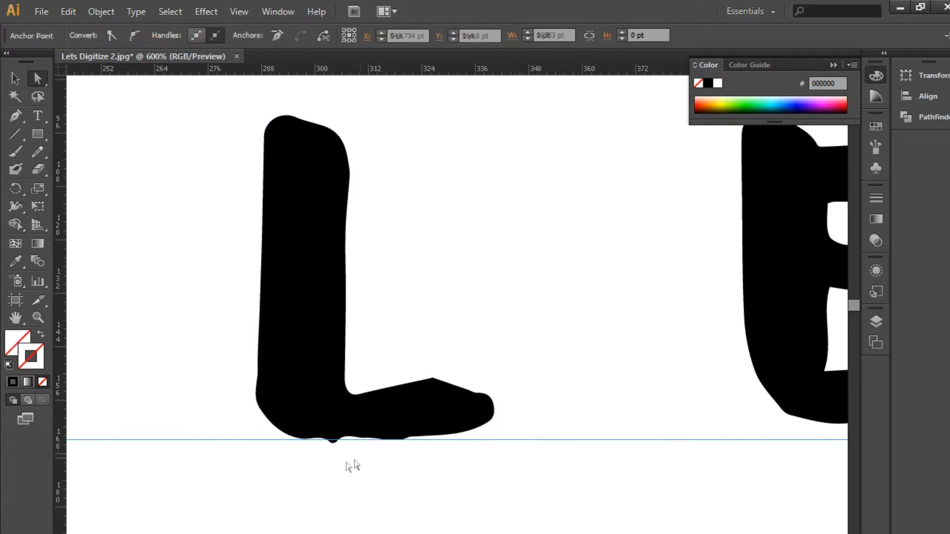
pyautogui.click(426, 395)
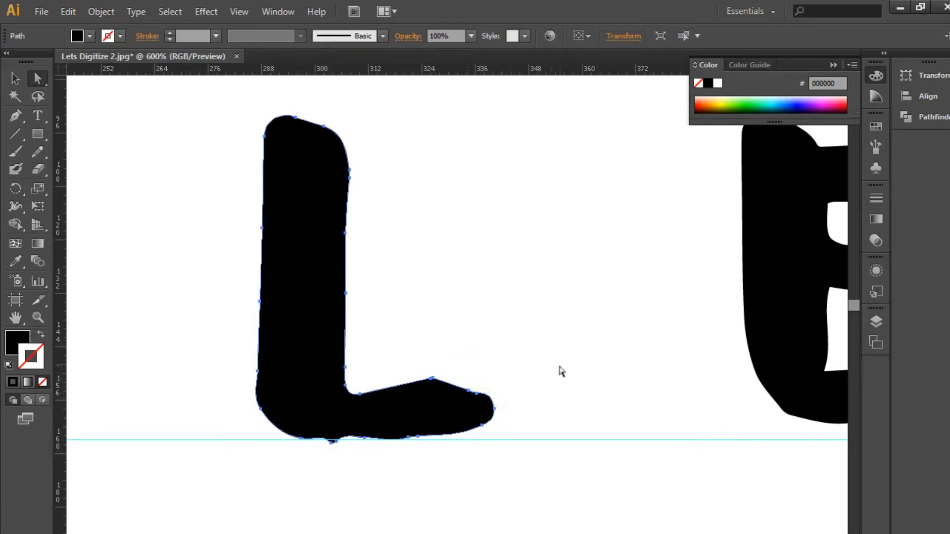
pyautogui.click(569, 346)
# Step: Move the lower anchor points of the E in LET'S straight down so its bottom reaches the baseline guide
pyautogui.moveTo(576, 331); pyautogui.dragTo(292, 340)
pyautogui.moveTo(415, 351); pyautogui.dragTo(651, 465)
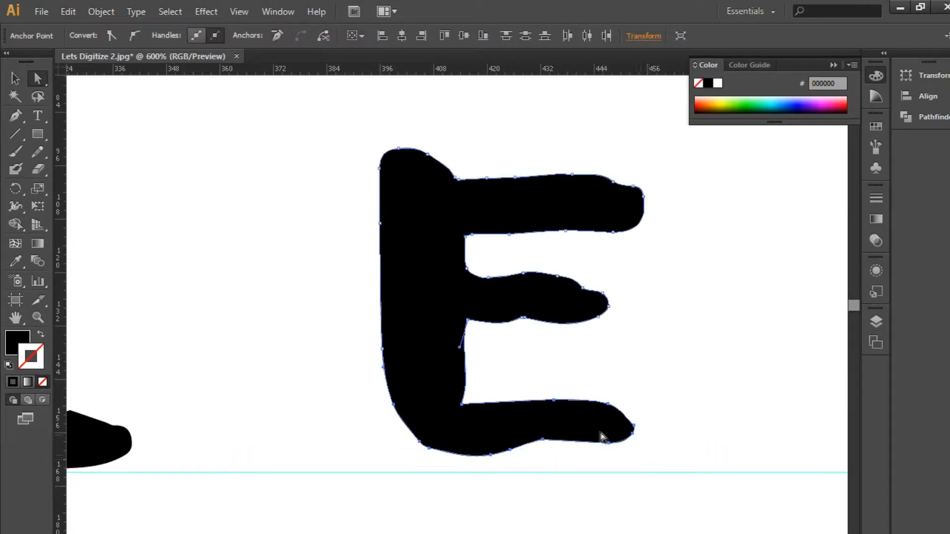
pyautogui.click(383, 349)
pyautogui.moveTo(383, 349); pyautogui.dragTo(385, 371)
pyautogui.click(569, 386)
# Step: Extend the stem of the T in LET'S by moving its lower anchor points down to the baseline guide
pyautogui.moveTo(587, 385); pyautogui.dragTo(534, 397)
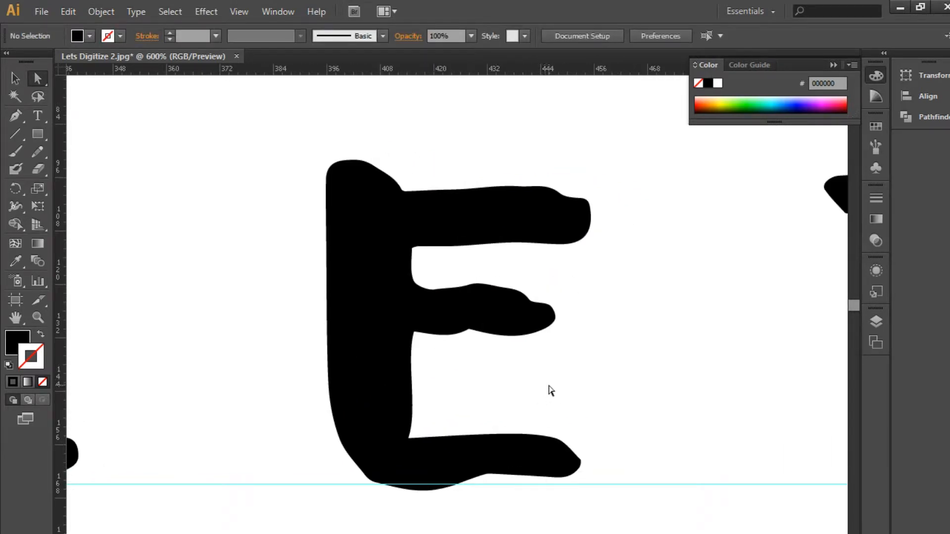
pyautogui.moveTo(736, 411); pyautogui.dragTo(236, 388)
pyautogui.moveTo(435, 286); pyautogui.dragTo(554, 423)
pyautogui.moveTo(533, 296); pyautogui.dragTo(530, 377)
pyautogui.click(583, 361)
# Step: Move the lower anchor points of the S in LET'S down so its bottom curve sits on the baseline guide
pyautogui.moveTo(585, 339); pyautogui.dragTo(124, 342)
pyautogui.moveTo(438, 345); pyautogui.dragTo(238, 367)
pyautogui.moveTo(376, 384); pyautogui.dragTo(666, 462)
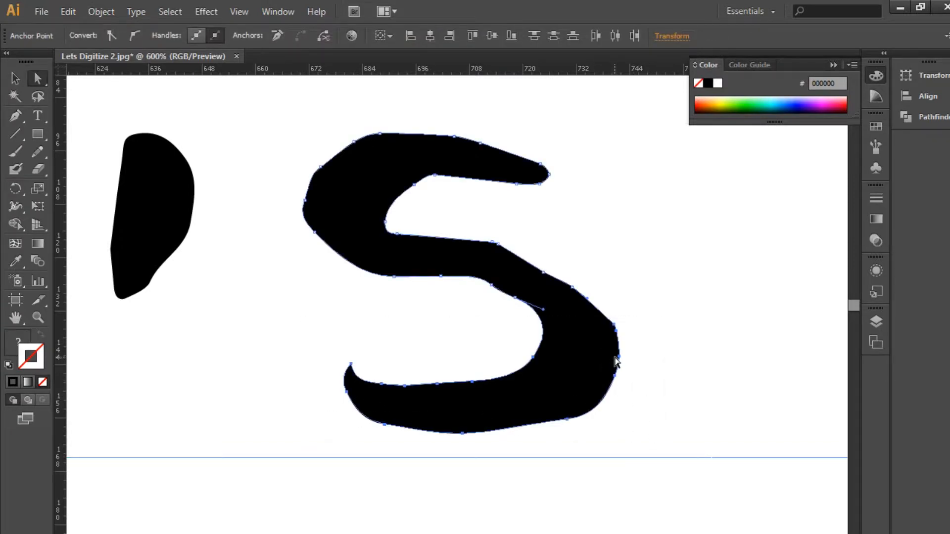
pyautogui.moveTo(618, 356); pyautogui.dragTo(616, 392)
pyautogui.hotkey('ctrl', 'z')
pyautogui.moveTo(619, 357); pyautogui.dragTo(621, 389)
pyautogui.click(613, 294)
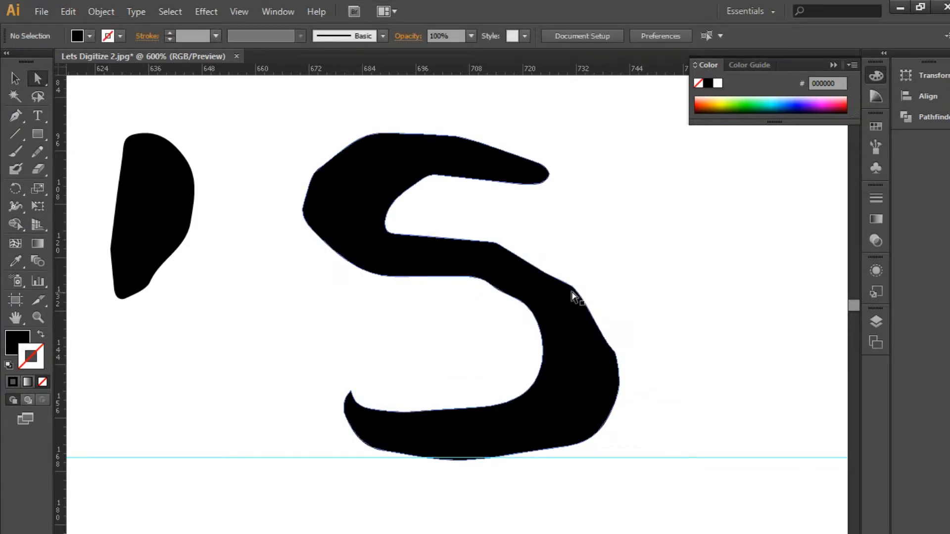
# Step: Round out the flattened right shoulder of the S by adjusting the direction handles of the anchor points around it
pyautogui.click(572, 286)
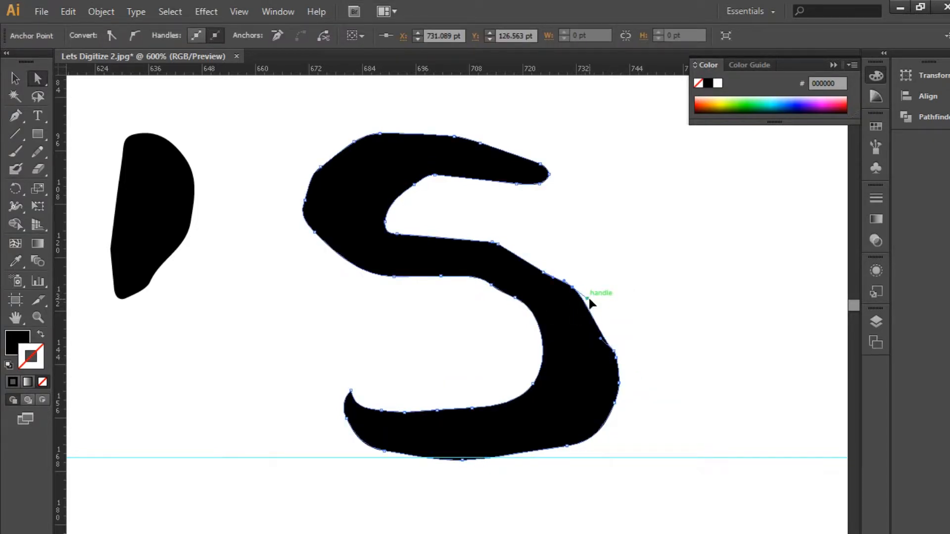
pyautogui.click(602, 286)
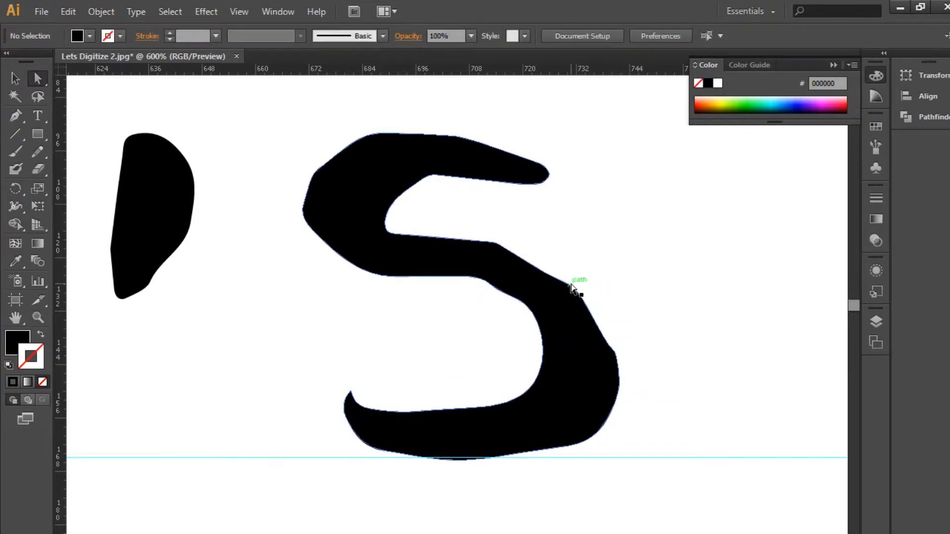
pyautogui.click(576, 312)
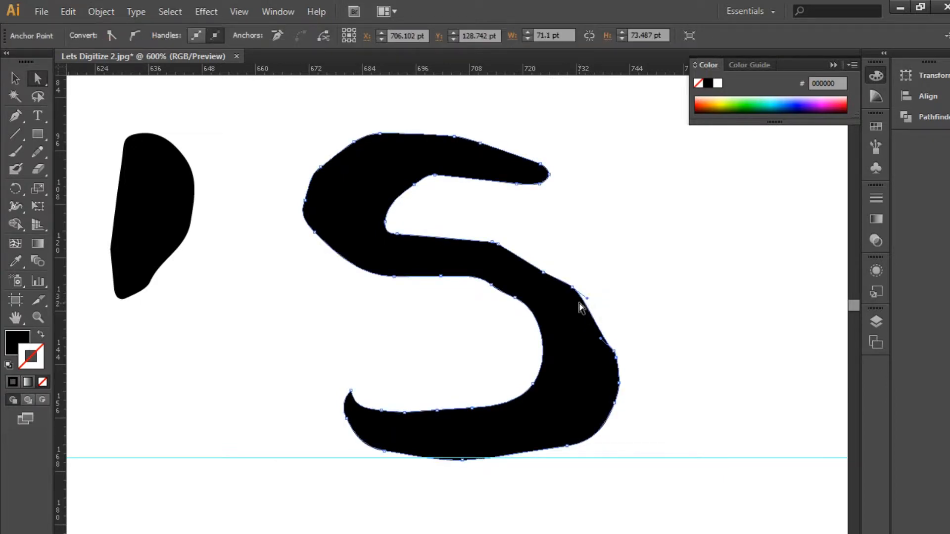
pyautogui.click(573, 288)
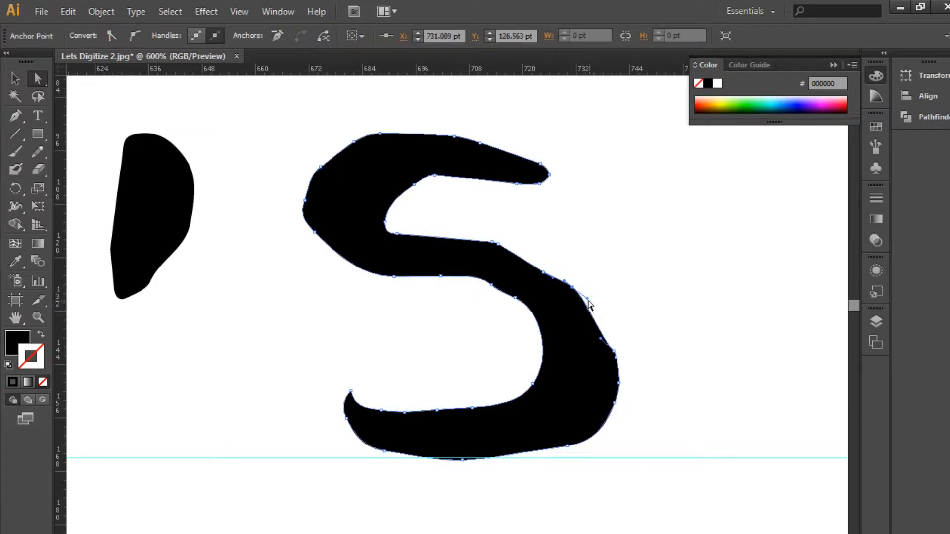
pyautogui.moveTo(587, 298); pyautogui.dragTo(613, 306)
pyautogui.moveTo(601, 339); pyautogui.dragTo(608, 302)
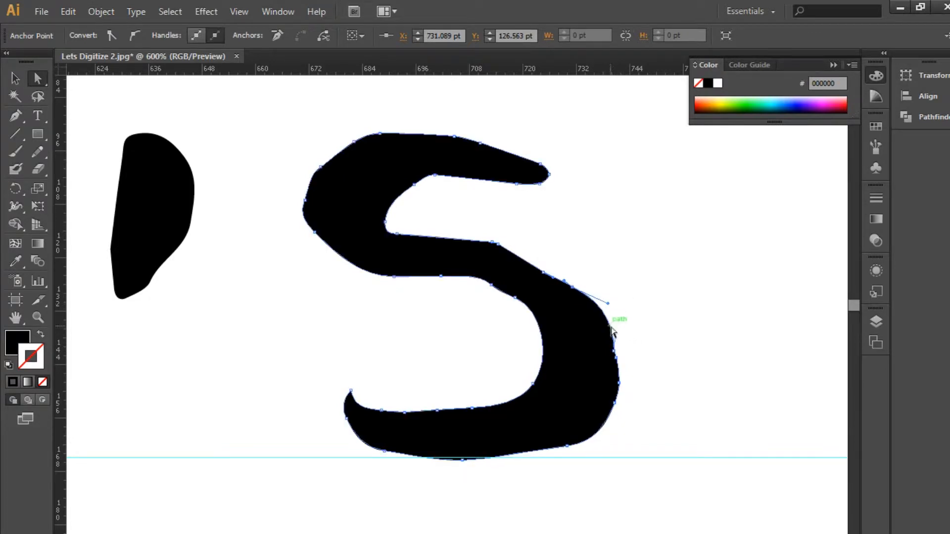
pyautogui.click(617, 330)
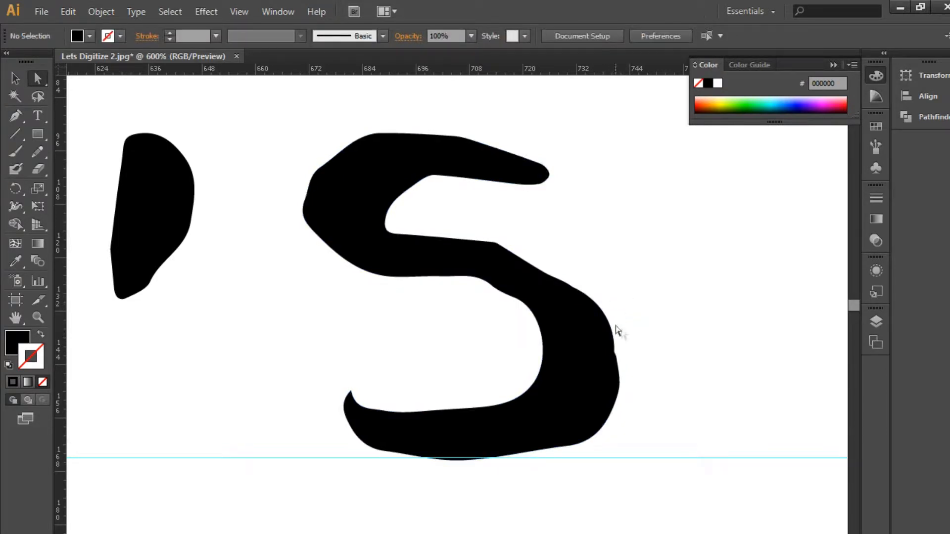
# Step: Use the Smooth tool on the S to even out its middle diagonal stroke and lower bowl
pyautogui.click(452, 243)
pyautogui.click(513, 231)
pyautogui.click(503, 247)
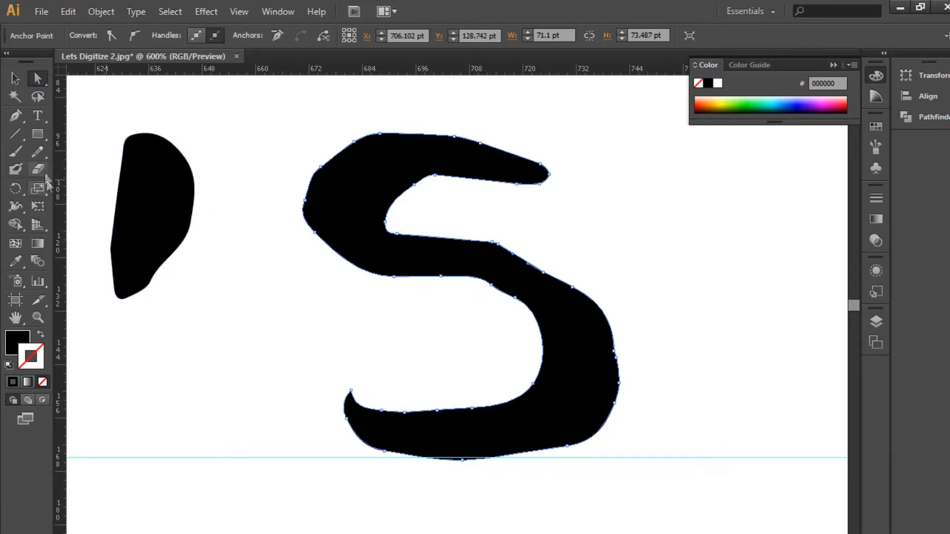
pyautogui.click(37, 150)
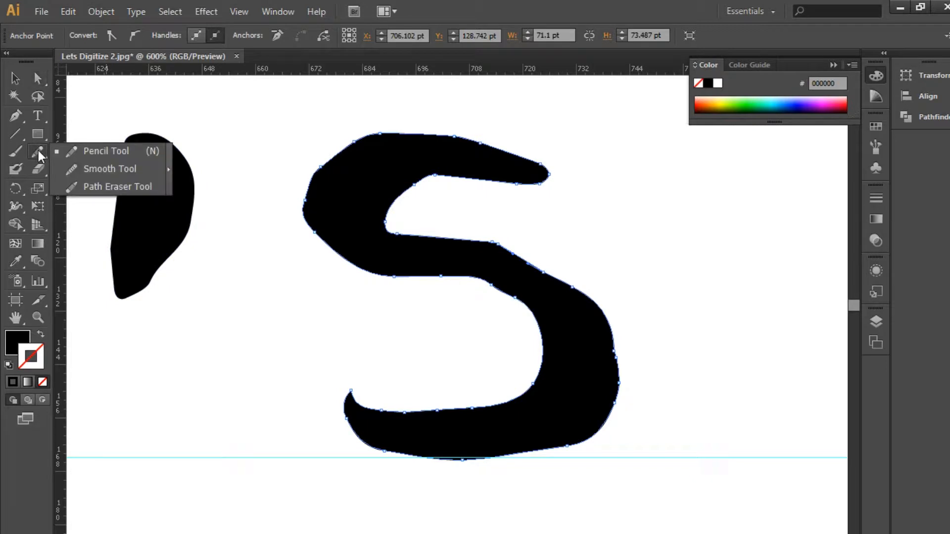
pyautogui.click(116, 171)
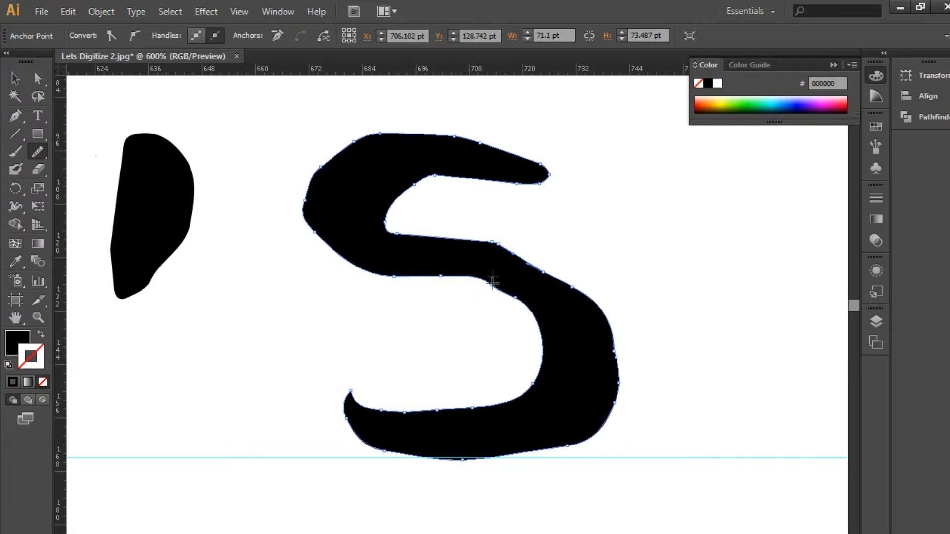
pyautogui.moveTo(446, 277)
pyautogui.mouseDown()
pyautogui.moveTo(521, 297)
pyautogui.moveTo(535, 315)
pyautogui.moveTo(535, 343)
pyautogui.mouseUp()
pyautogui.moveTo(489, 243)
pyautogui.mouseDown()
pyautogui.moveTo(563, 289)
pyautogui.moveTo(464, 238)
pyautogui.moveTo(576, 286)
pyautogui.moveTo(489, 252)
pyautogui.moveTo(589, 273)
pyautogui.moveTo(554, 272)
pyautogui.moveTo(455, 232)
pyautogui.moveTo(559, 270)
pyautogui.moveTo(483, 249)
pyautogui.mouseUp()
pyautogui.moveTo(518, 317); pyautogui.dragTo(523, 320)
pyautogui.moveTo(448, 276); pyautogui.dragTo(587, 348)
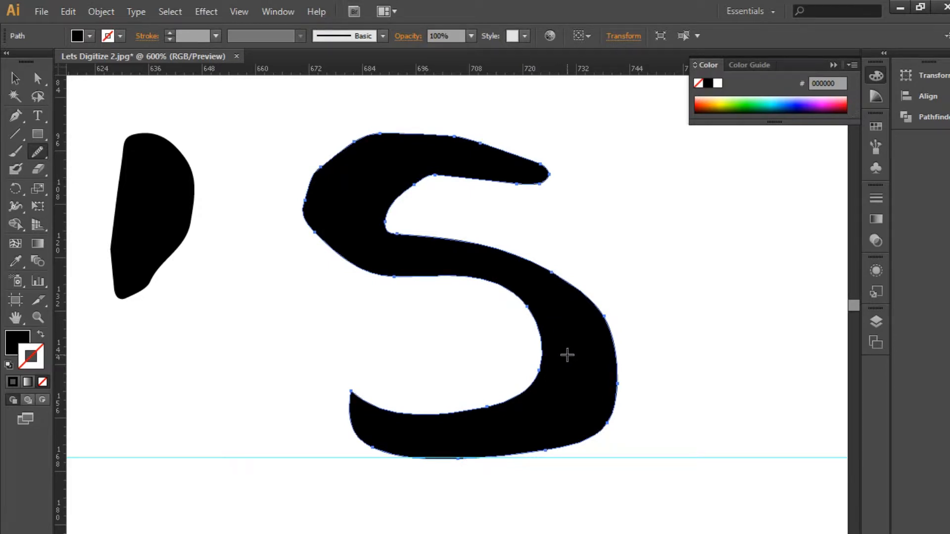
# Step: Smooth the upper half of the S along its inner curve, outer left curve and top stroke, then deselect it
pyautogui.moveTo(383, 205); pyautogui.dragTo(444, 171)
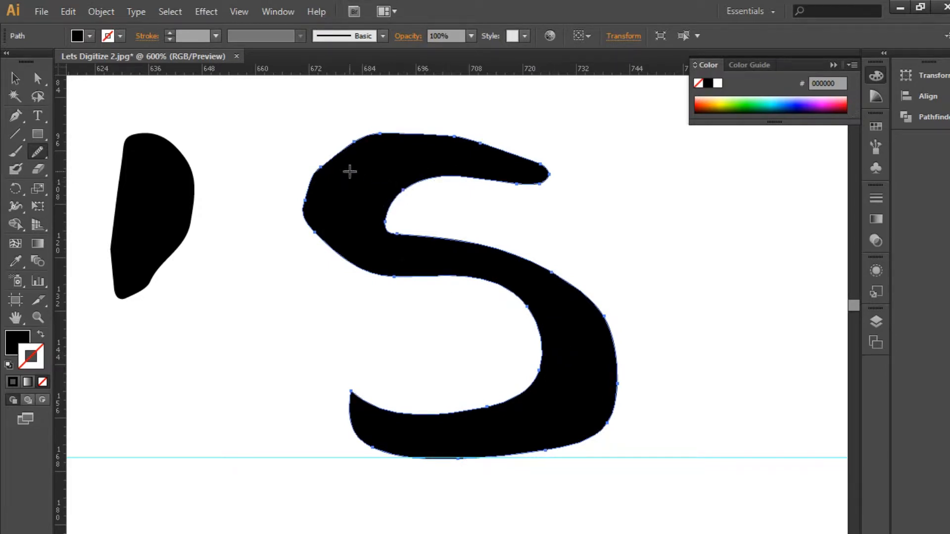
pyautogui.moveTo(357, 144); pyautogui.dragTo(320, 241)
pyautogui.moveTo(318, 199)
pyautogui.mouseDown()
pyautogui.moveTo(361, 285)
pyautogui.moveTo(312, 215)
pyautogui.moveTo(349, 293)
pyautogui.mouseUp()
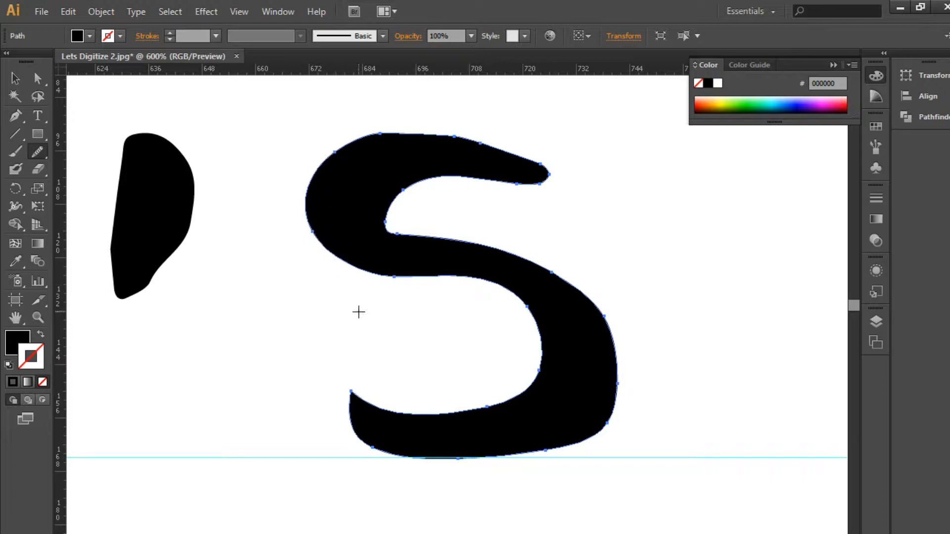
pyautogui.moveTo(436, 297); pyautogui.dragTo(445, 298)
pyautogui.moveTo(392, 139)
pyautogui.mouseDown()
pyautogui.moveTo(521, 203)
pyautogui.moveTo(583, 171)
pyautogui.mouseUp()
pyautogui.moveTo(477, 160)
pyautogui.mouseDown()
pyautogui.moveTo(473, 135)
pyautogui.moveTo(469, 147)
pyautogui.moveTo(485, 133)
pyautogui.moveTo(524, 148)
pyautogui.mouseUp()
pyautogui.press('a')
pyautogui.click(574, 193)
# Step: Add two anchor points along the inner edge of the S's lower-left tip and raise the outer one to round the terminal
pyautogui.moveTo(554, 203); pyautogui.dragTo(572, 185)
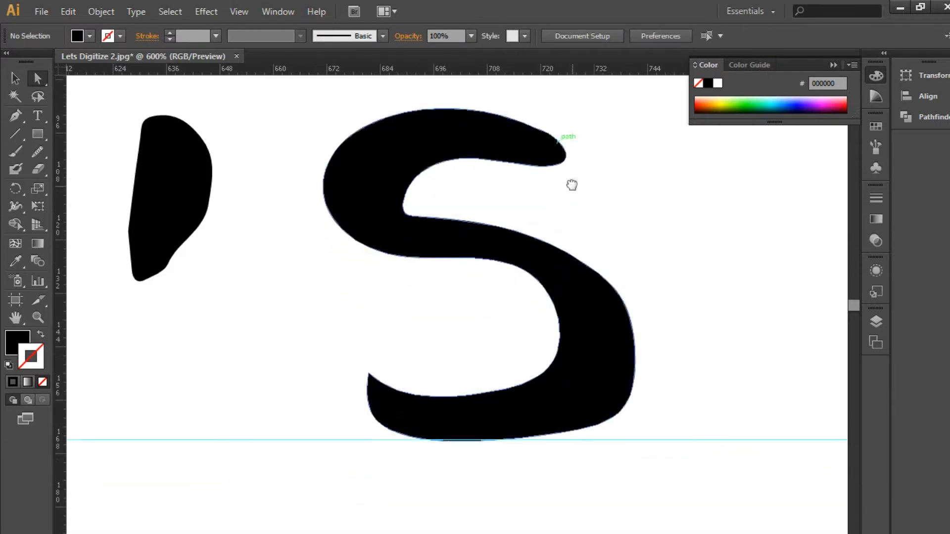
pyautogui.click(373, 386)
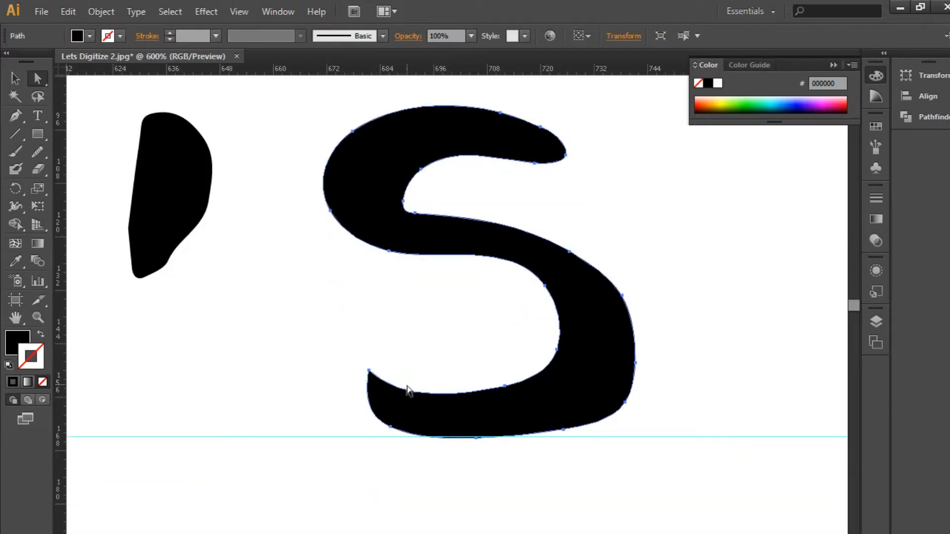
pyautogui.press('p')
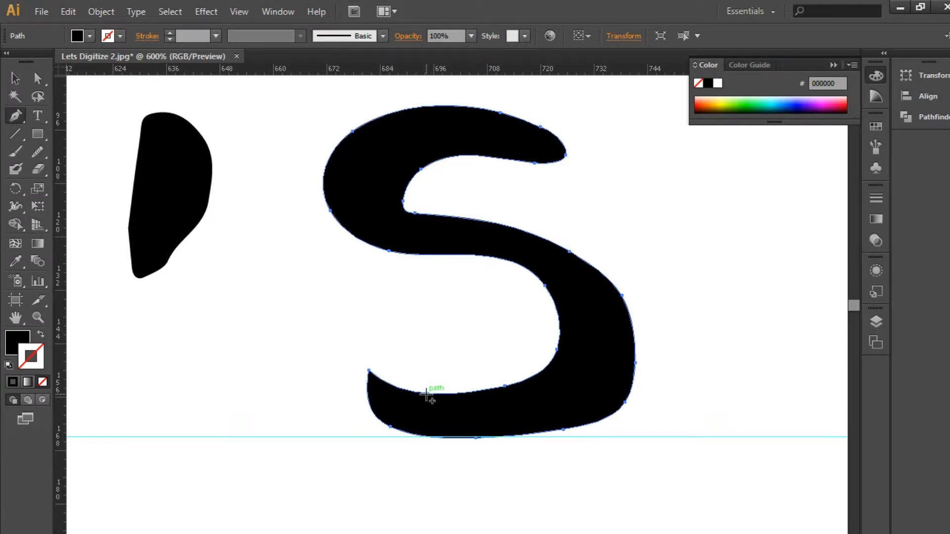
pyautogui.click(425, 393)
pyautogui.click(399, 388)
pyautogui.press('a')
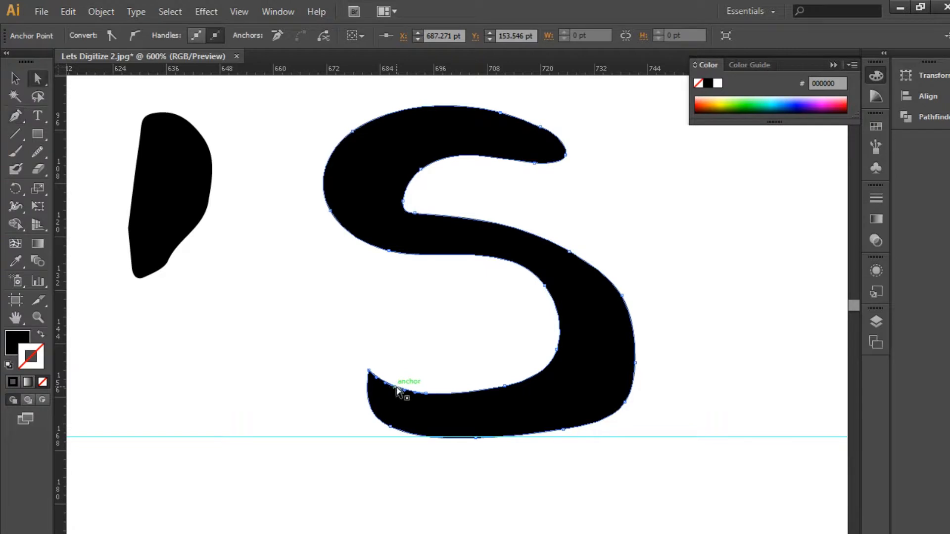
pyautogui.moveTo(395, 388)
pyautogui.mouseDown()
pyautogui.moveTo(381, 383)
pyautogui.moveTo(380, 358)
pyautogui.moveTo(392, 378)
pyautogui.mouseUp()
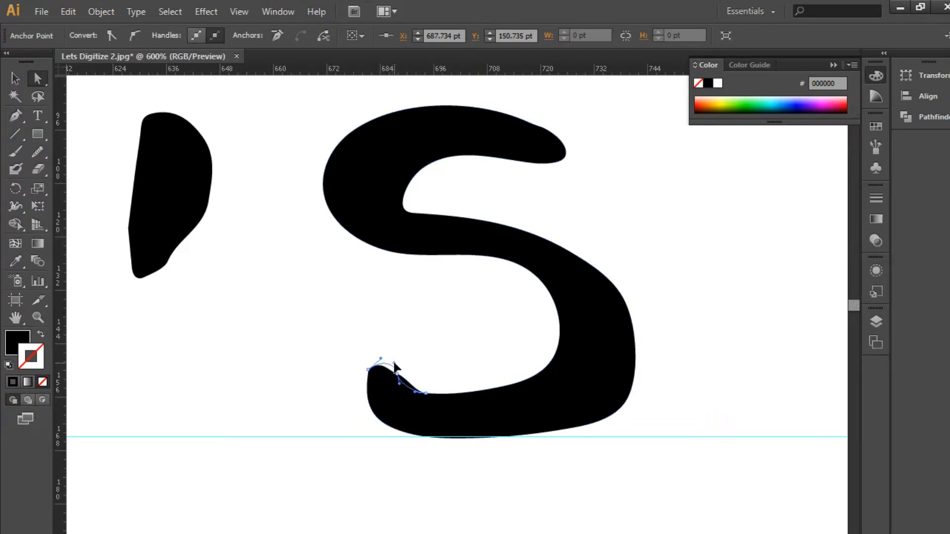
pyautogui.click(447, 380)
pyautogui.moveTo(450, 379); pyautogui.dragTo(487, 407)
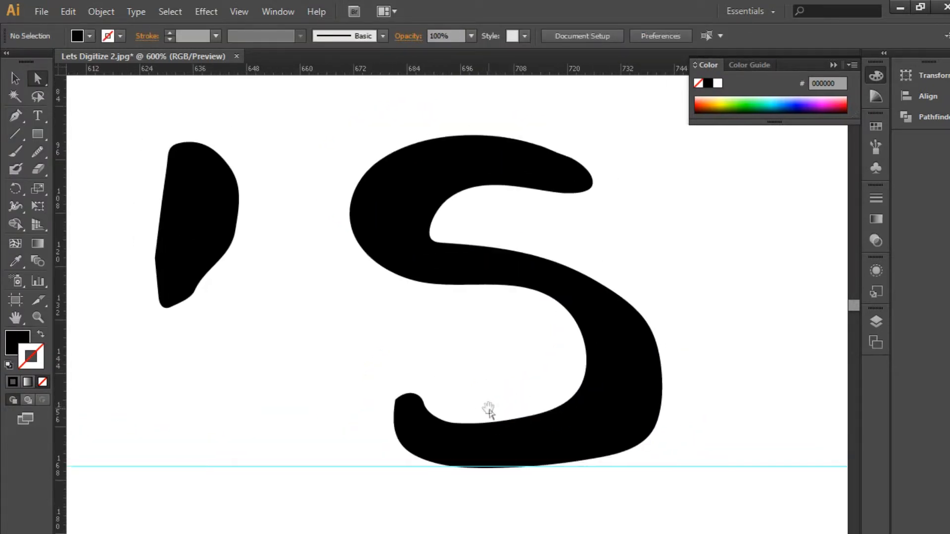
# Step: Reshape the outer edge of the S's diagonal stroke at its upper-right anchor point into a fuller curve
pyautogui.click(577, 292)
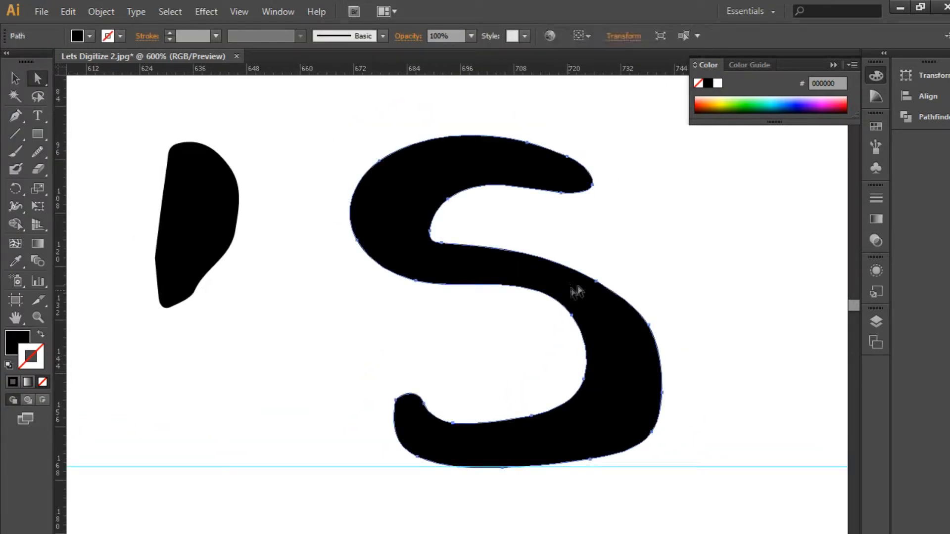
pyautogui.click(604, 286)
pyautogui.moveTo(604, 286); pyautogui.dragTo(620, 255)
pyautogui.click(617, 250)
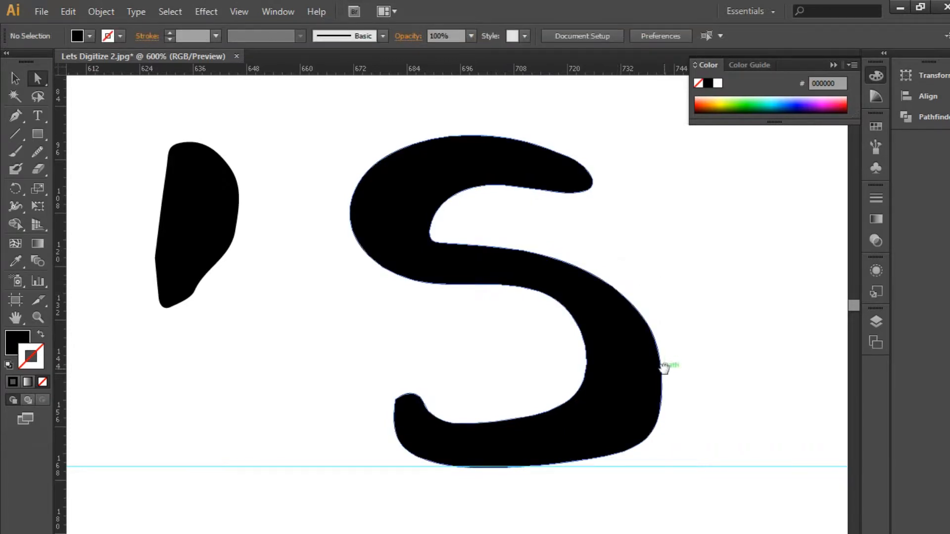
# Step: Reposition the S's lower-right anchor points to round that corner and bring the bottom edge down to the baseline guide
pyautogui.moveTo(663, 369); pyautogui.dragTo(556, 348)
pyautogui.click(540, 371)
pyautogui.moveTo(482, 438); pyautogui.dragTo(473, 439)
pyautogui.moveTo(545, 414); pyautogui.dragTo(535, 418)
pyautogui.click(547, 421)
pyautogui.click(475, 440)
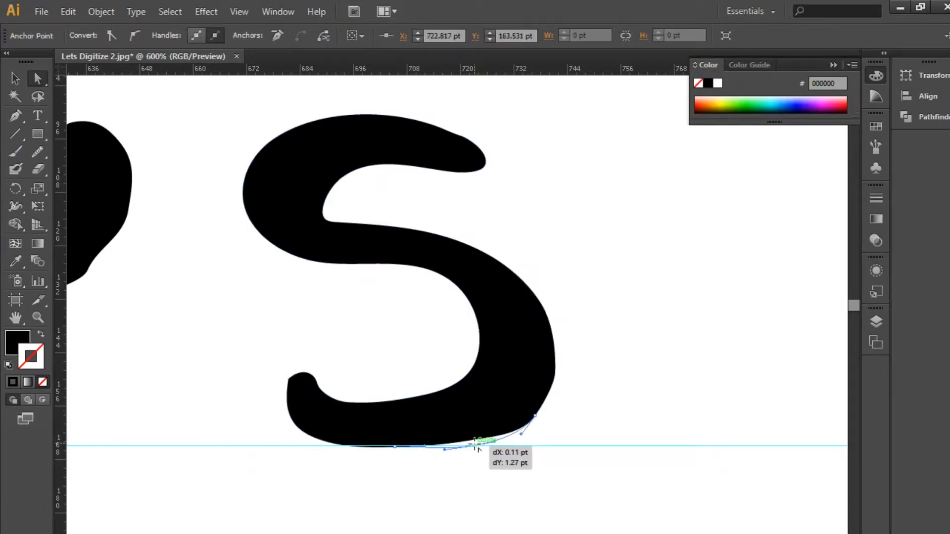
pyautogui.click(583, 409)
pyautogui.moveTo(523, 394); pyautogui.dragTo(535, 408)
pyautogui.click(535, 409)
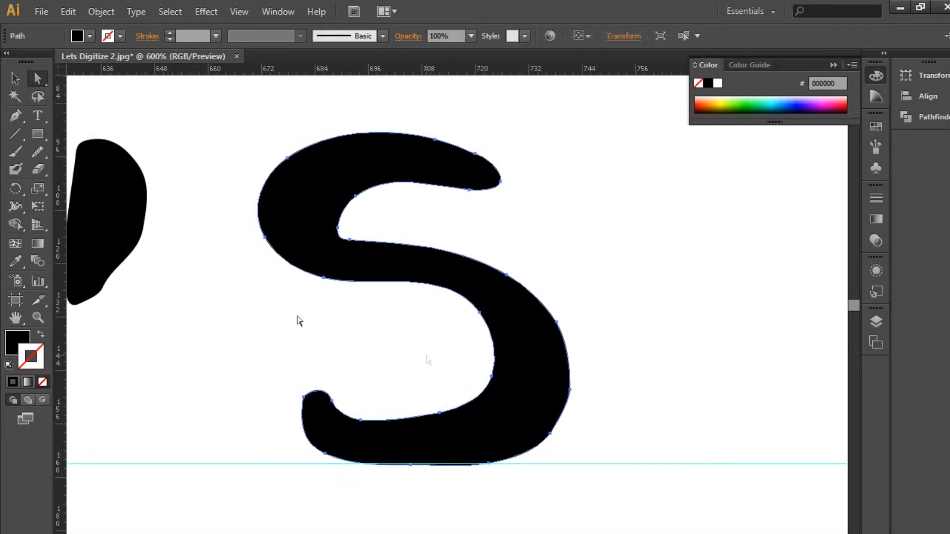
# Step: Smooth the outer lower-right curve of the S with the Smooth tool and deselect the letter
pyautogui.click(39, 152)
pyautogui.moveTo(574, 381); pyautogui.dragTo(535, 443)
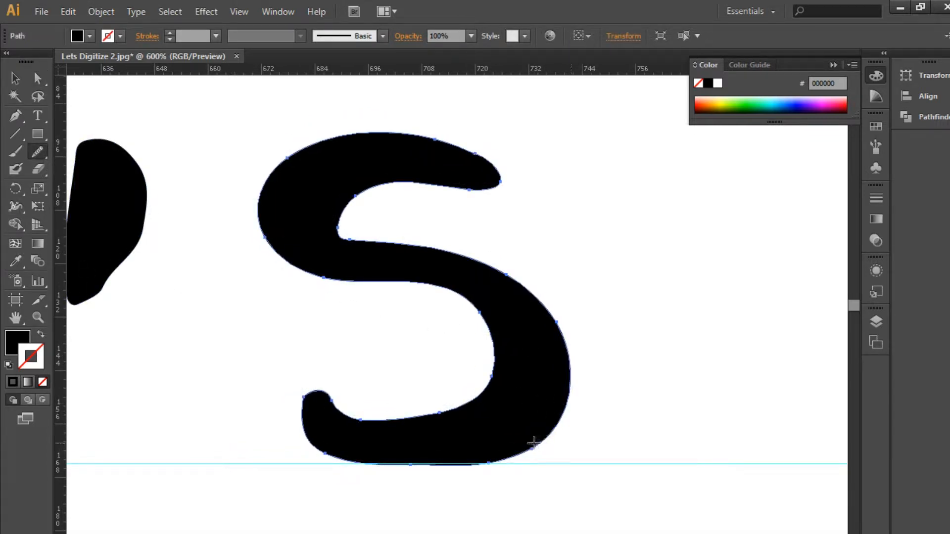
pyautogui.keyDown('ctrl'); pyautogui.click(619, 407); pyautogui.keyUp('ctrl')
pyautogui.moveTo(554, 401); pyautogui.dragTo(652, 414)
pyautogui.moveTo(493, 427); pyautogui.dragTo(503, 442)
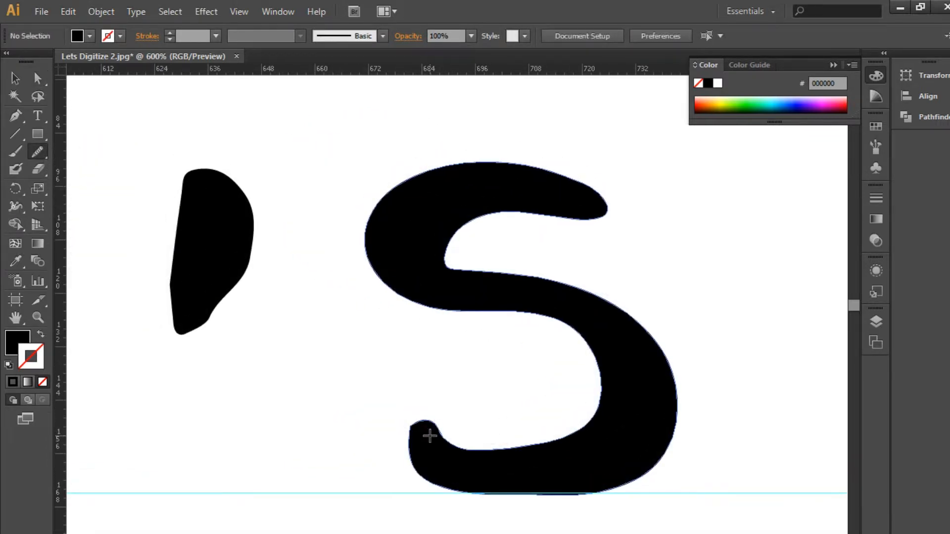
# Step: Deselect the S, fit the whole artboard in the window and hide the guides
pyautogui.moveTo(312, 334); pyautogui.dragTo(386, 360)
pyautogui.press('a')
pyautogui.click(517, 290)
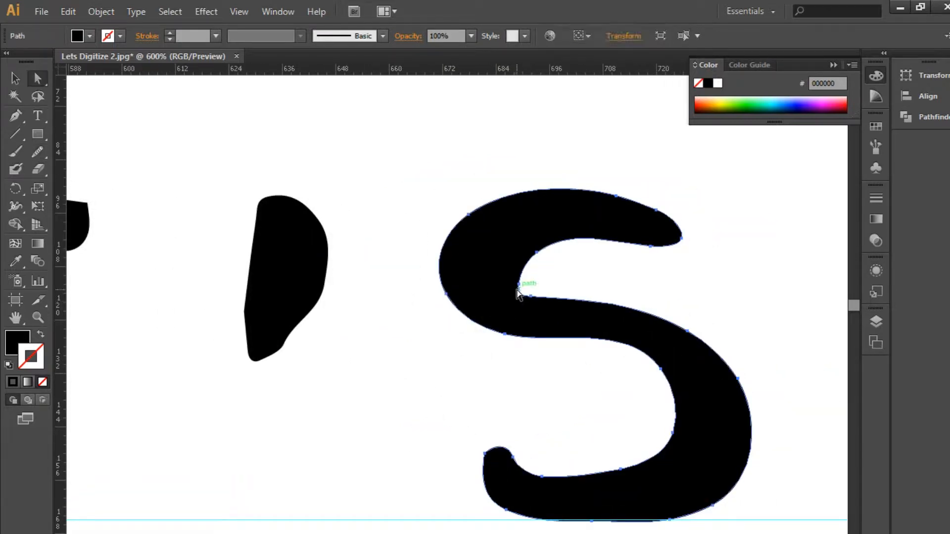
pyautogui.moveTo(530, 295); pyautogui.dragTo(441, 241)
pyautogui.click(549, 290)
pyautogui.moveTo(374, 299); pyautogui.dragTo(643, 344)
pyautogui.moveTo(225, 327); pyautogui.dragTo(471, 328)
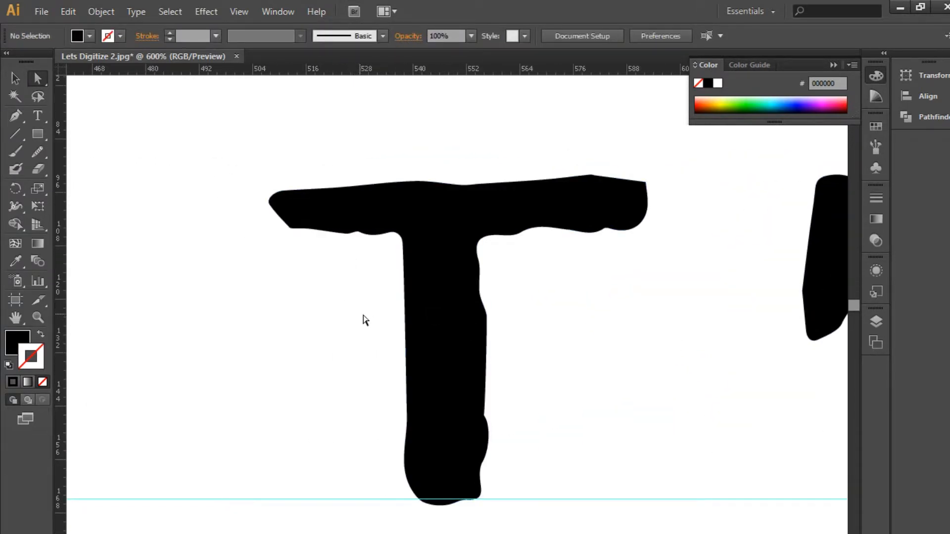
pyautogui.hotkey('ctrl', '0')
pyautogui.hotkey('ctrl', ';')
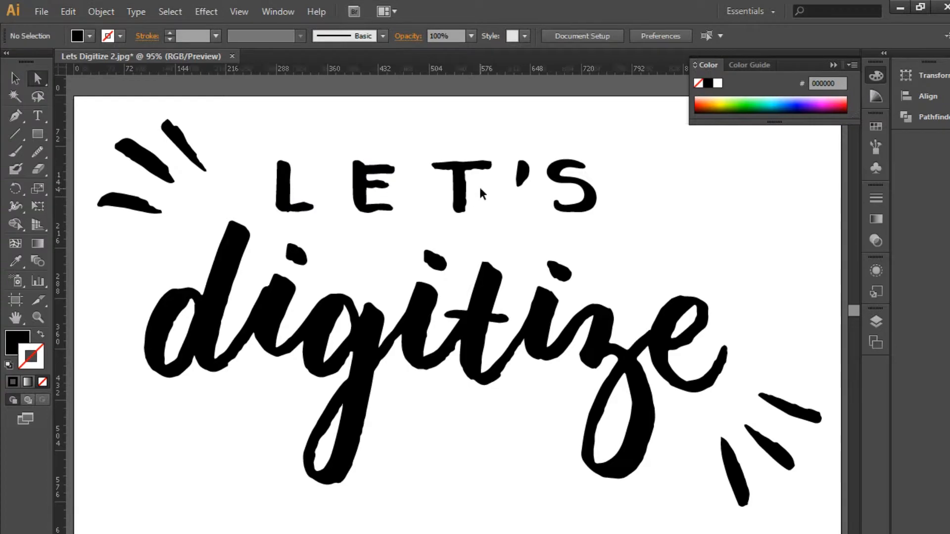
# Step: Select the T in LET'S and delete the anchor points causing bumps along the right edge of its stem
pyautogui.hotkey('ctrl', '+')
pyautogui.hotkey('ctrl', '+')
pyautogui.hotkey('ctrl', '+')
pyautogui.hotkey('ctrl', '+')
pyautogui.moveTo(486, 156); pyautogui.dragTo(440, 353)
pyautogui.moveTo(497, 173); pyautogui.dragTo(469, 405)
pyautogui.click(387, 313)
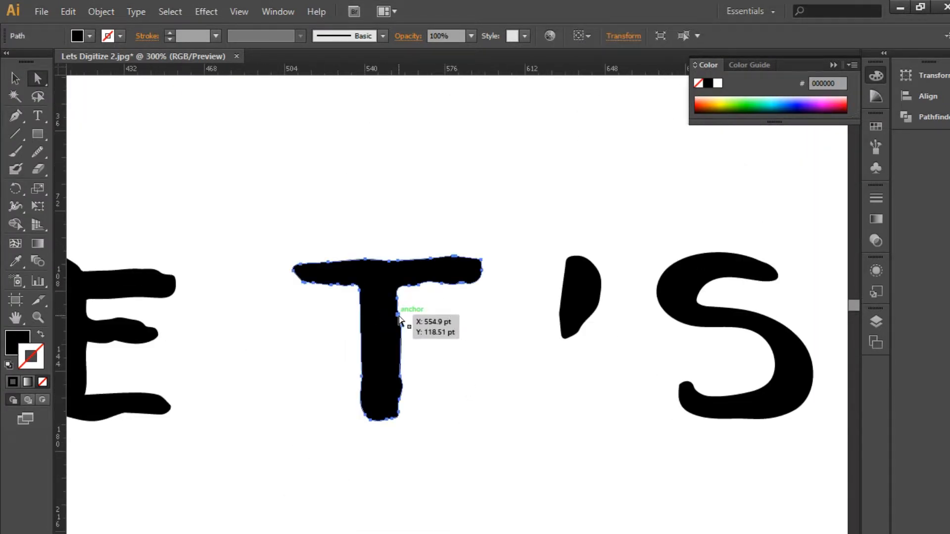
pyautogui.press('p')
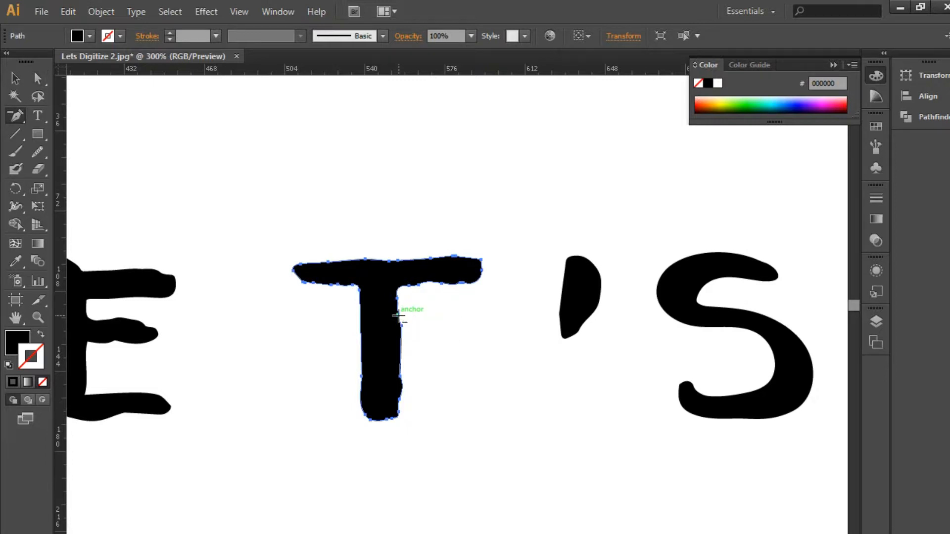
pyautogui.click(398, 315)
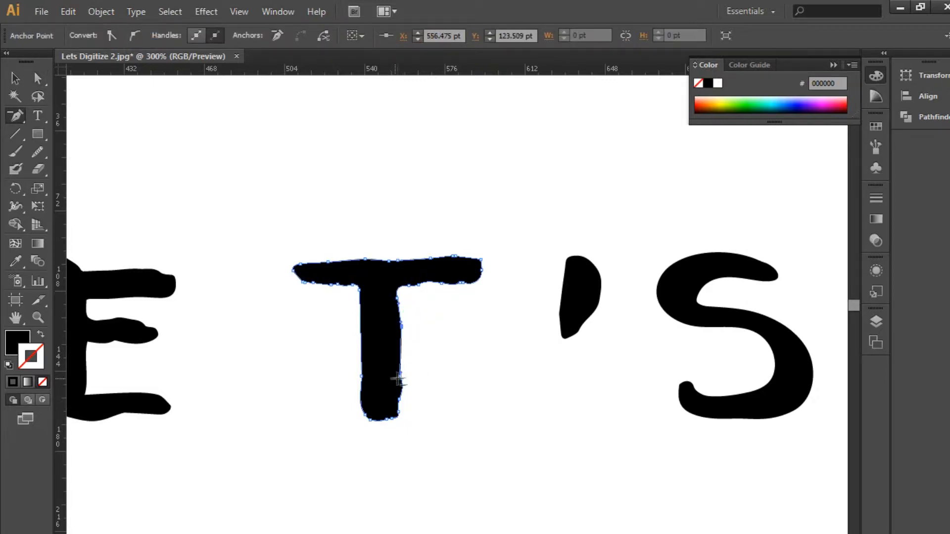
pyautogui.click(400, 404)
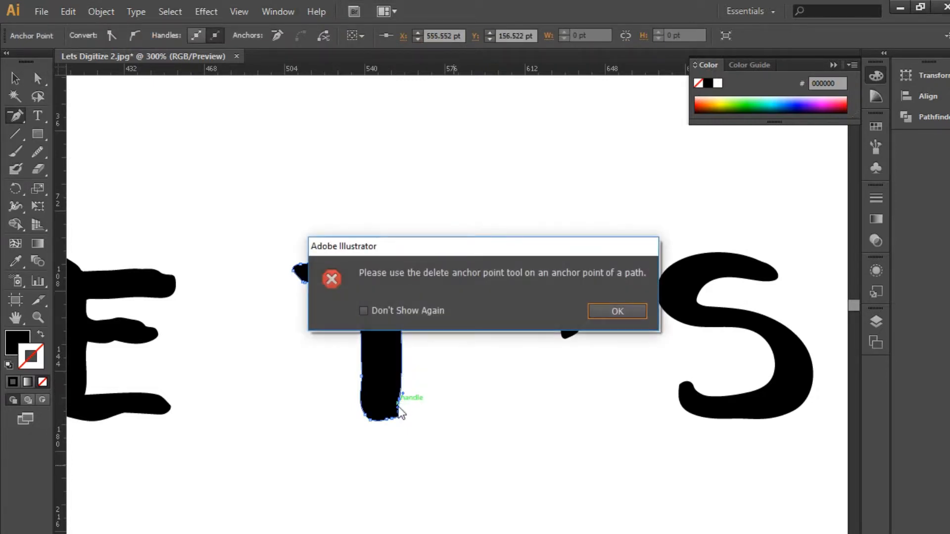
pyautogui.click(617, 311)
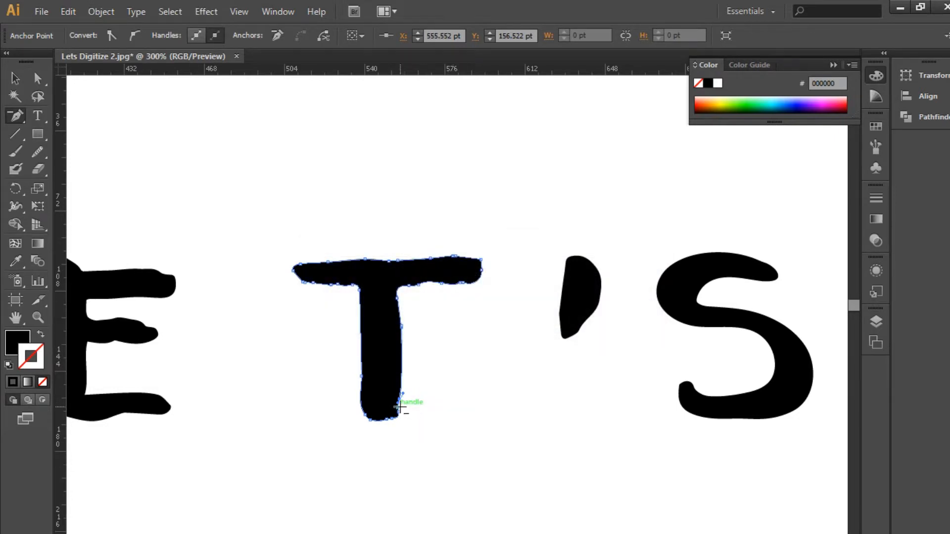
# Step: Delete the extra anchor points near the lower right end of the T's stem so the edge runs straight down
pyautogui.hotkey('ctrl', '=')
pyautogui.hotkey('ctrl', '=')
pyautogui.moveTo(329, 408); pyautogui.dragTo(395, 381)
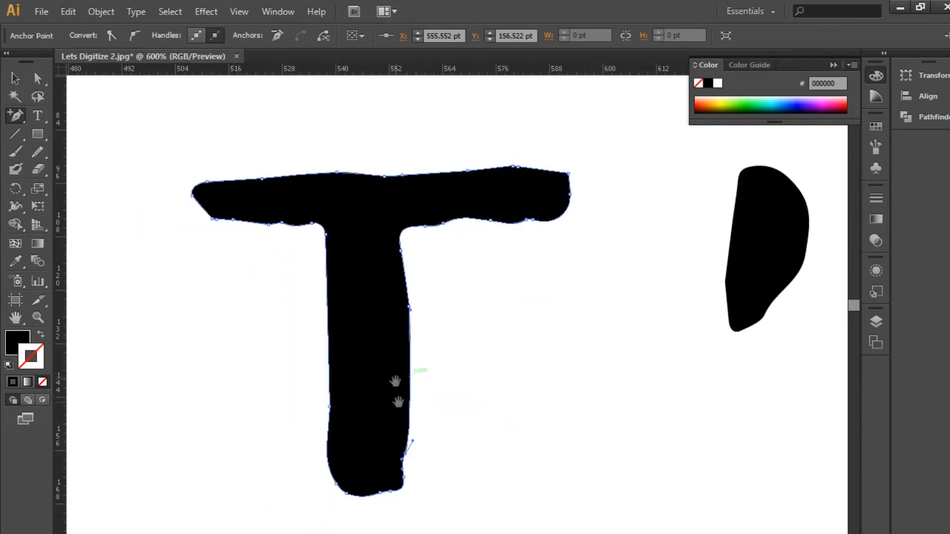
pyautogui.click(405, 456)
pyautogui.press('Return')
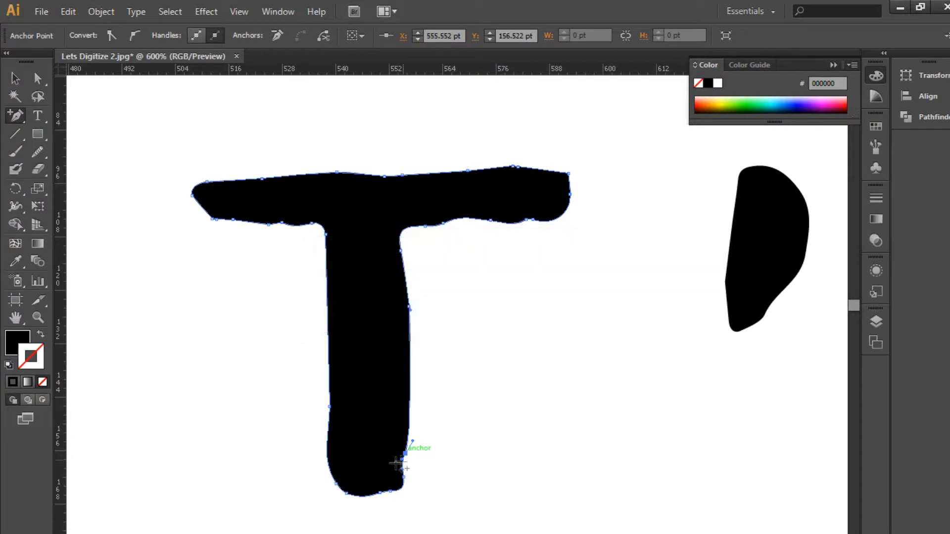
pyautogui.press('v')
pyautogui.click(441, 447)
pyautogui.press('a')
pyautogui.click(405, 453)
pyautogui.press('-')
pyautogui.click(405, 454)
pyautogui.press('a')
pyautogui.moveTo(413, 311); pyautogui.dragTo(416, 413)
pyautogui.moveTo(404, 475); pyautogui.dragTo(498, 482)
pyautogui.click(439, 451)
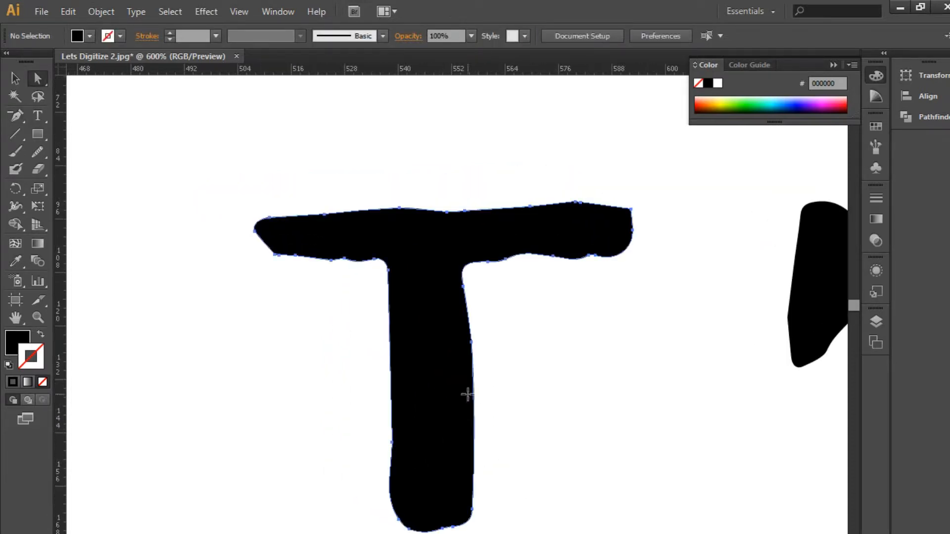
# Step: Move the anchor point on the upper right edge of the T's stem inward to straighten that side
pyautogui.click(471, 341)
pyautogui.moveTo(471, 341); pyautogui.dragTo(465, 313)
pyautogui.click(498, 336)
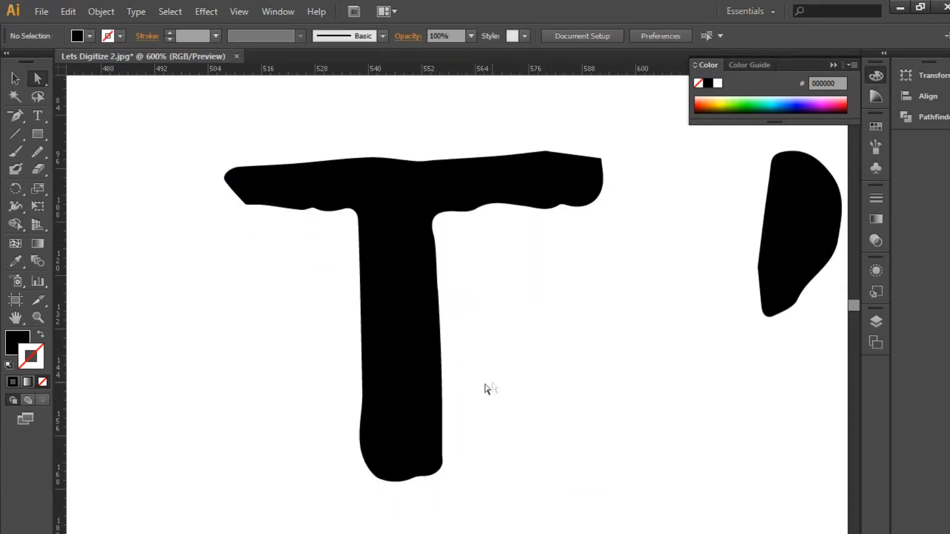
# Step: Delete the uneven anchor point on the bottom edge of the T's stem and deselect the letter
pyautogui.click(417, 475)
pyautogui.press('p')
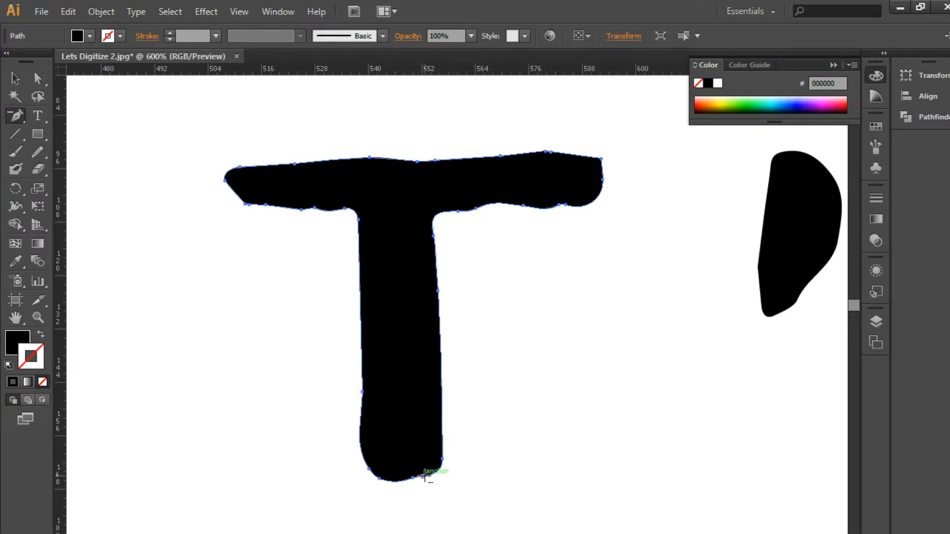
pyautogui.click(424, 476)
pyautogui.press('a')
pyautogui.click(475, 451)
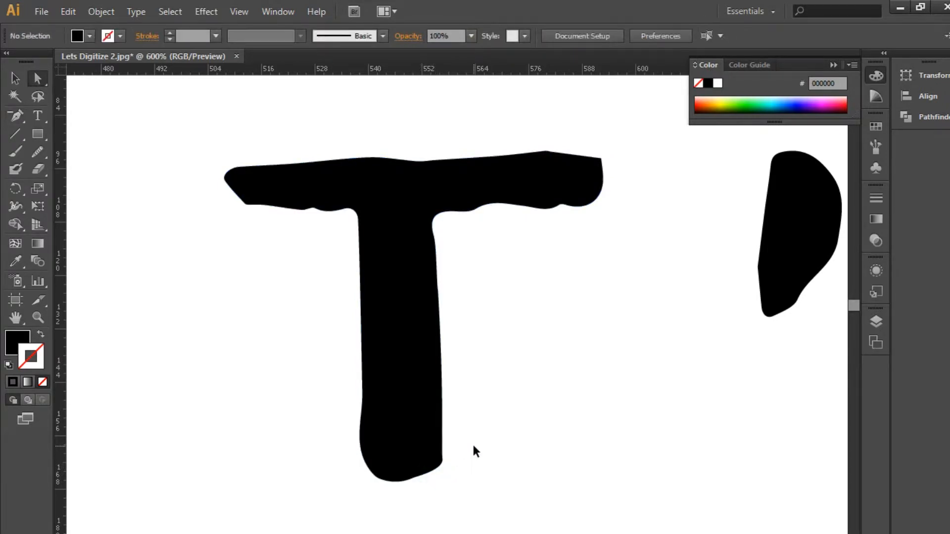
# Step: Show the guides and delete the bump's anchor point on the underside of the T's left arm
pyautogui.press('v')
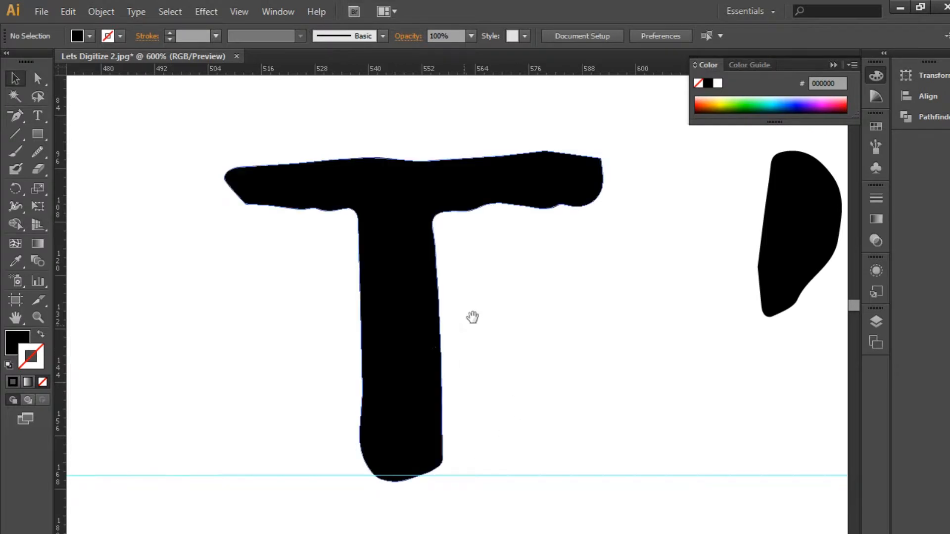
pyautogui.scroll(3, 470, 318)
pyautogui.click(449, 324)
pyautogui.moveTo(487, 304); pyautogui.dragTo(465, 313)
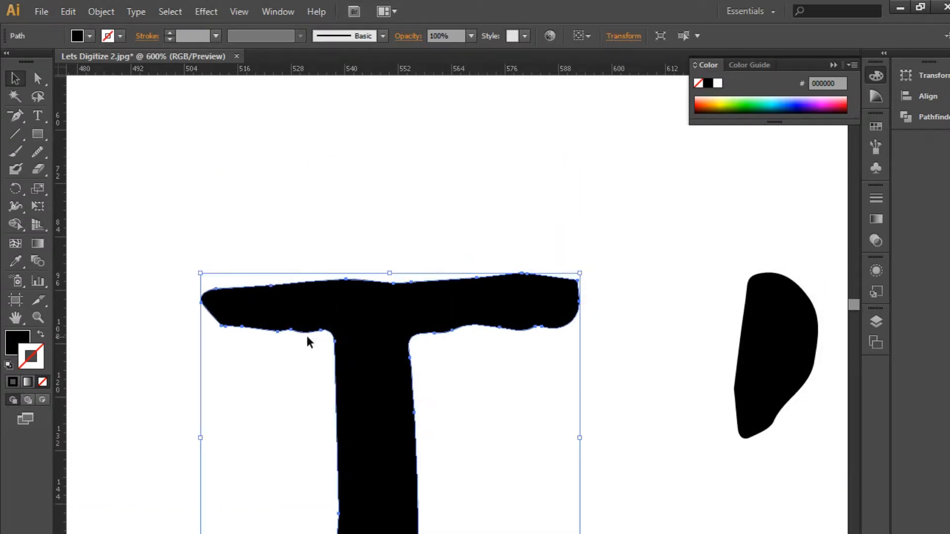
pyautogui.press('p')
pyautogui.click(291, 329)
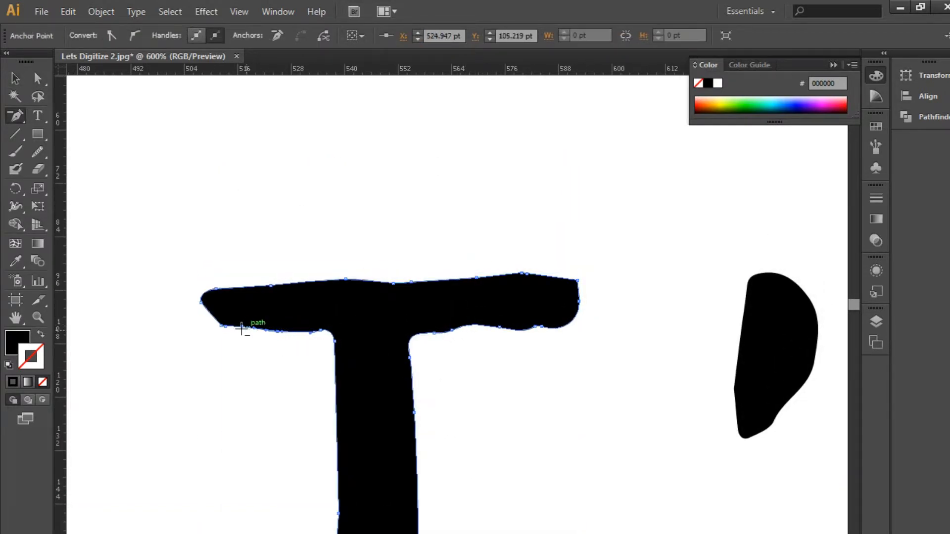
# Step: Delete the surplus anchor points along the top edge of the T's crossbar to flatten it
pyautogui.click(271, 285)
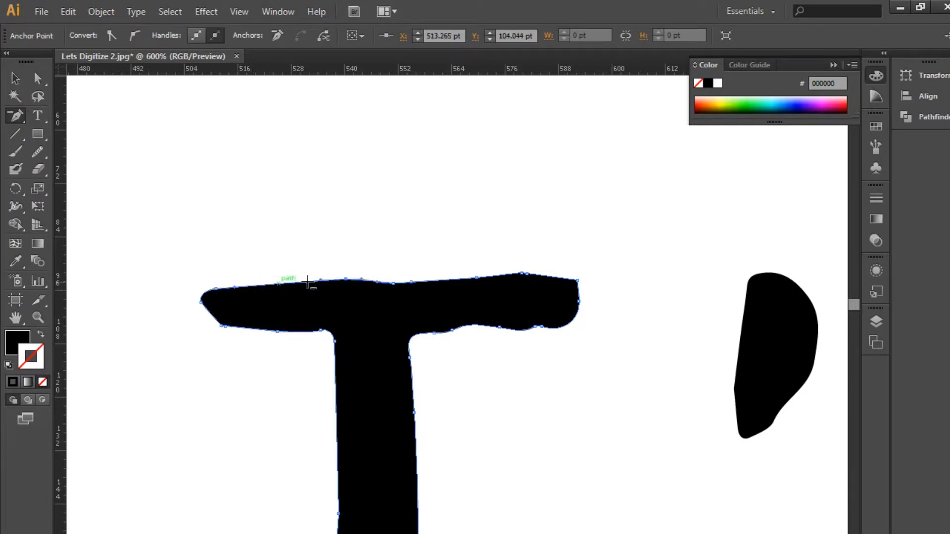
pyautogui.click(393, 282)
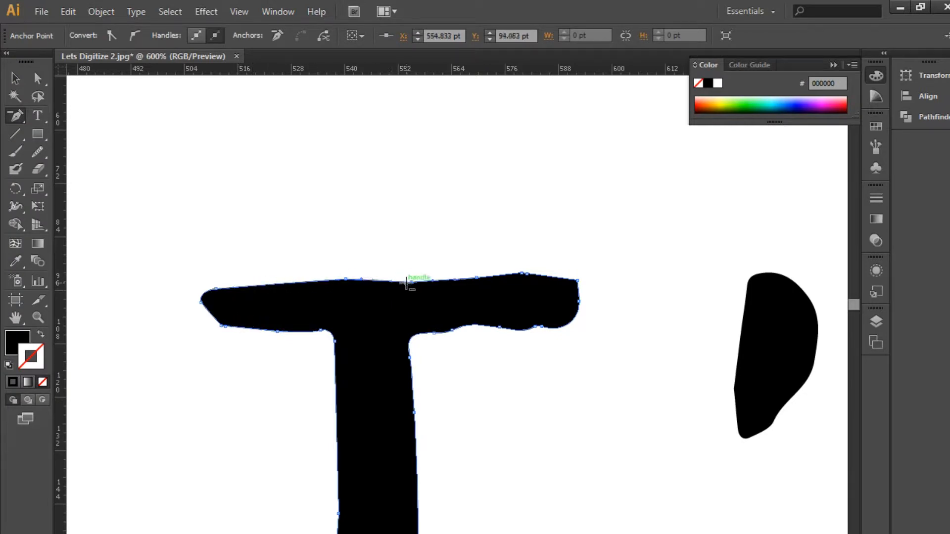
pyautogui.click(432, 280)
pyautogui.press('Return')
pyautogui.click(413, 282)
pyautogui.click(477, 278)
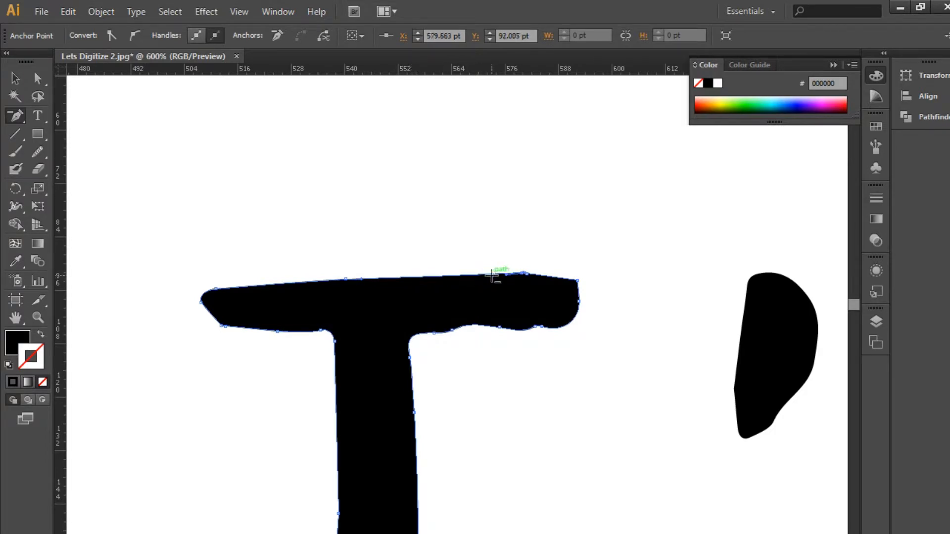
pyautogui.click(525, 273)
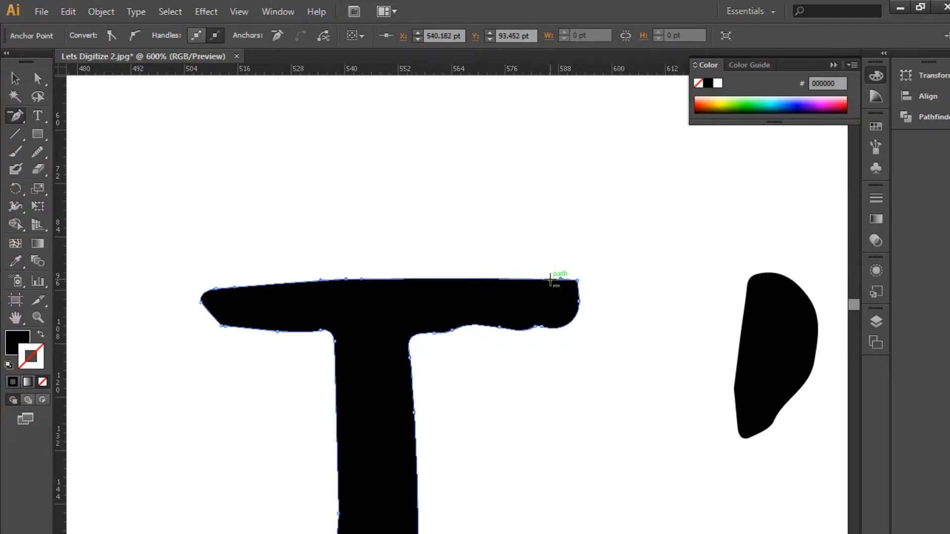
# Step: Delete the wavy anchor points along the underside of the T's right arm, undo the last deletion, and deselect the letter
pyautogui.click(449, 329)
pyautogui.click(500, 326)
pyautogui.click(518, 327)
pyautogui.click(536, 325)
pyautogui.click(543, 327)
pyautogui.hotkey('ctrl', 'z')
pyautogui.keyDown('ctrl'); pyautogui.click(584, 370); pyautogui.keyUp('ctrl')
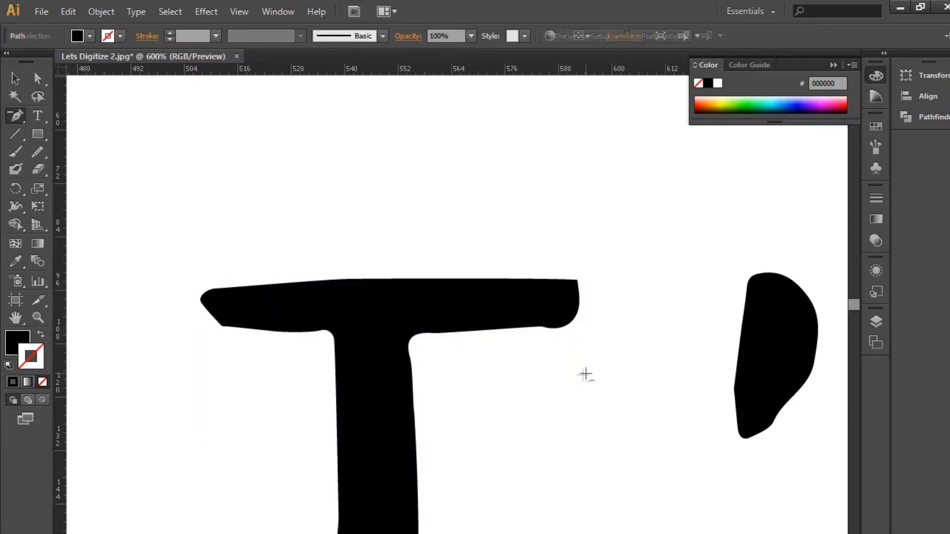
# Step: Reshape the inner corner where the T's right arm meets the stem by moving its anchor point, and deselect the letter
pyautogui.moveTo(409, 391); pyautogui.dragTo(481, 368)
pyautogui.press('a')
pyautogui.click(483, 320)
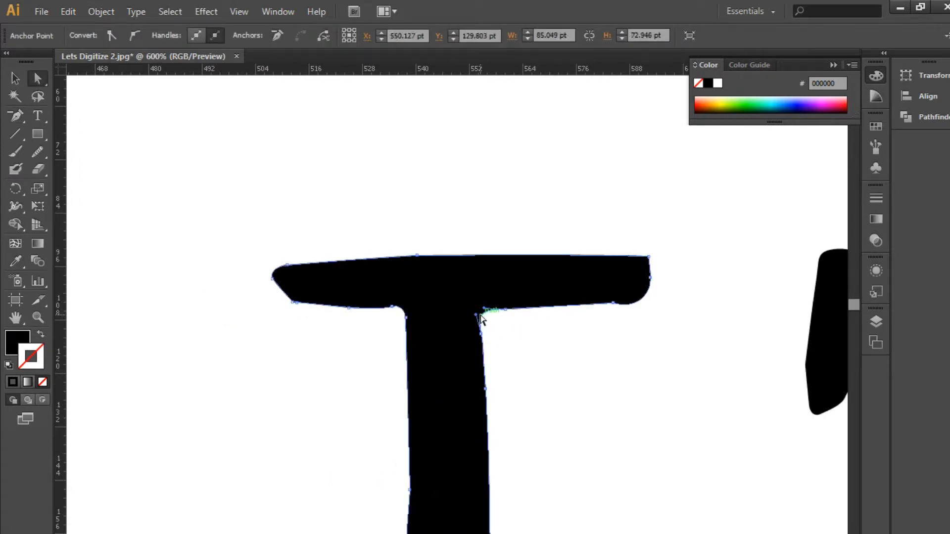
pyautogui.press('p')
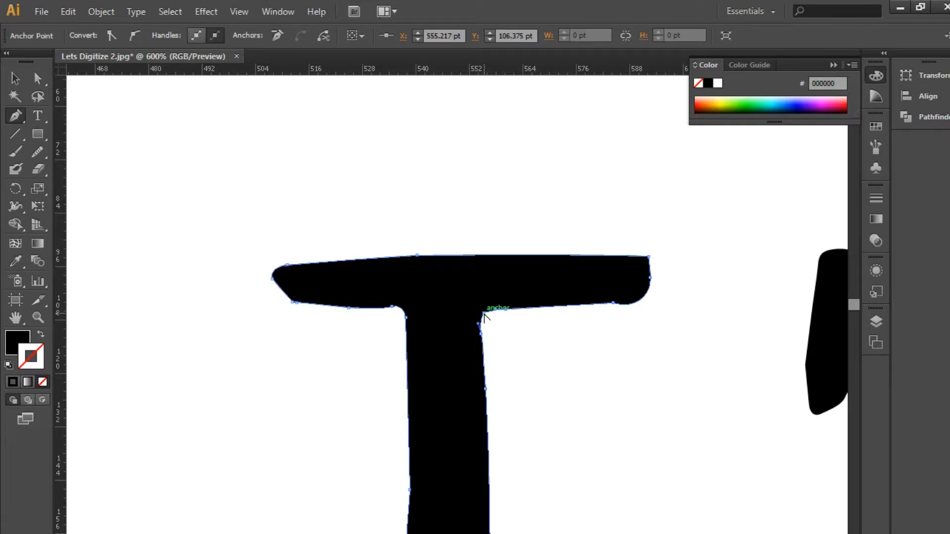
pyautogui.keyDown('ctrl'); pyautogui.click(503, 343); pyautogui.keyUp('ctrl')
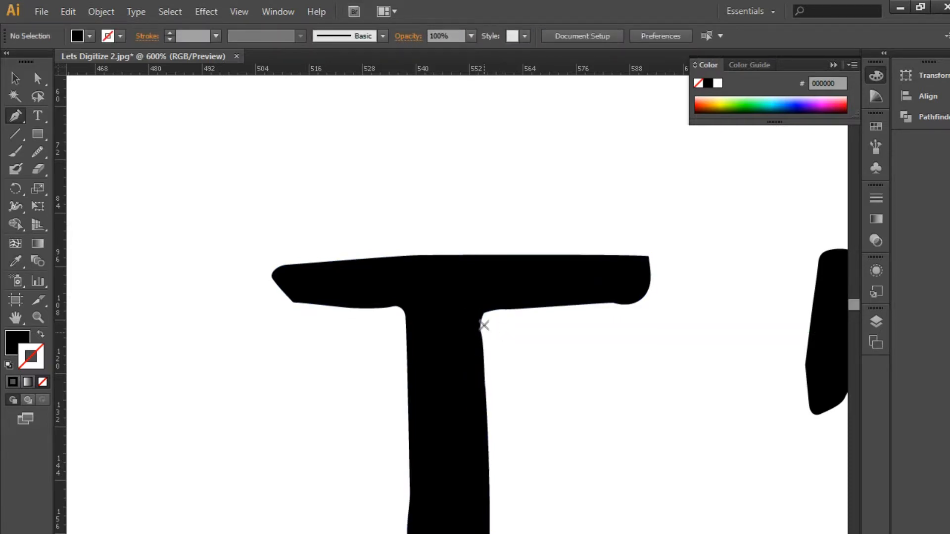
# Step: Add an anchor point at the T's left inner corner, pull it outward to sharpen the corner, and deselect the letter
pyautogui.keyDown('ctrl'); pyautogui.click(409, 317); pyautogui.keyUp('ctrl')
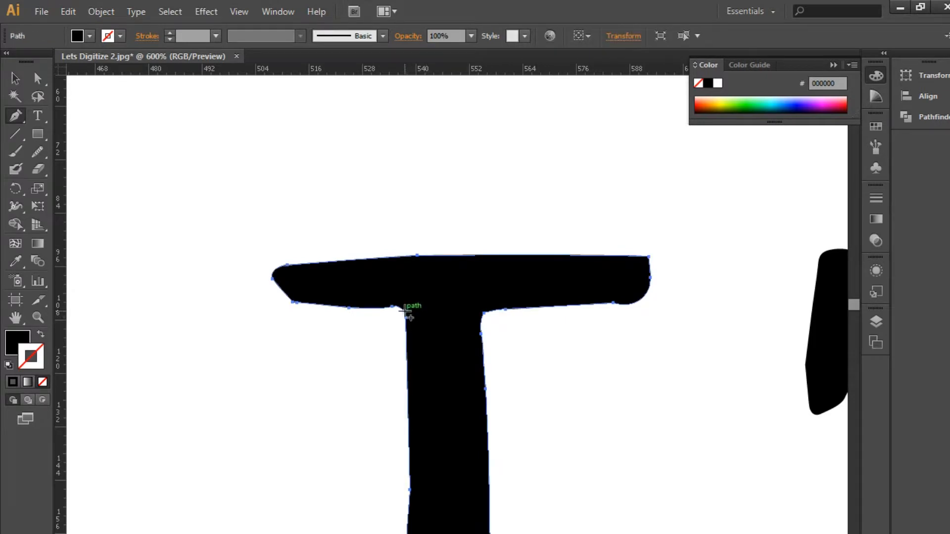
pyautogui.hotkey('ctrl', '+')
pyautogui.hotkey('ctrl', '+')
pyautogui.hotkey('ctrl', '+')
pyautogui.hotkey('ctrl', '+')
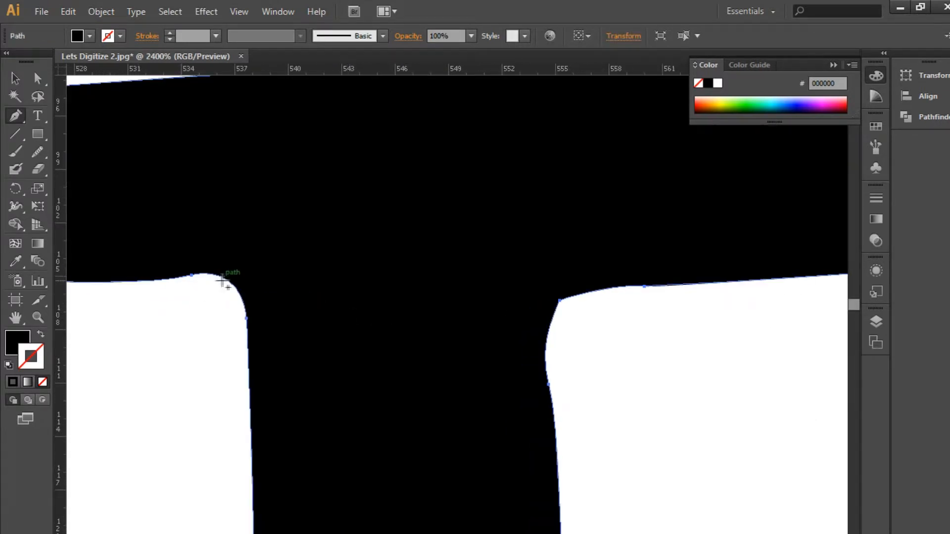
pyautogui.click(232, 280)
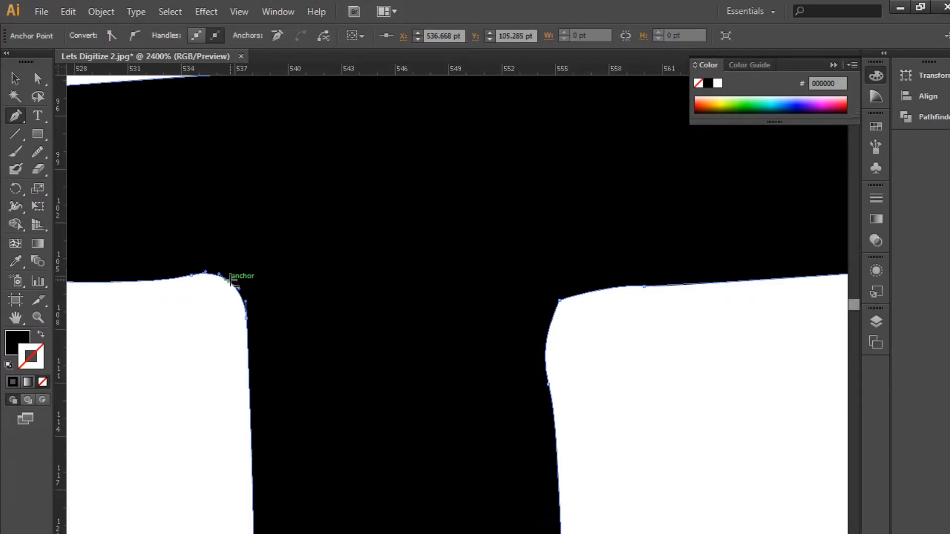
pyautogui.moveTo(230, 280); pyautogui.dragTo(243, 280)
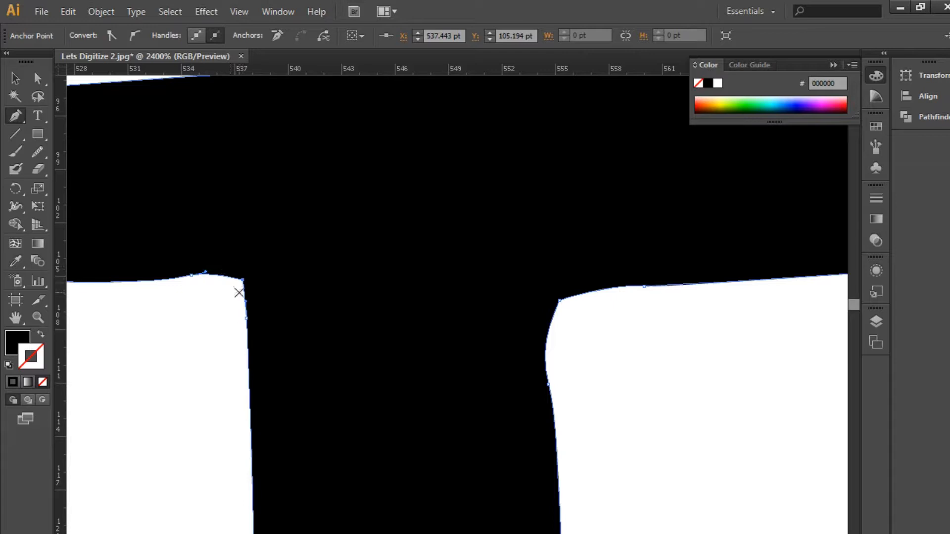
pyautogui.keyDown('ctrl'); pyautogui.click(219, 312); pyautogui.keyUp('ctrl')
# Step: Redraw the underside of the T's left arm beside the stem with the Pencil tool to smooth it, and deselect the letter
pyautogui.moveTo(225, 327); pyautogui.dragTo(391, 363)
pyautogui.press('a')
pyautogui.click(371, 309)
pyautogui.moveTo(372, 309)
pyautogui.mouseDown()
pyautogui.moveTo(364, 316)
pyautogui.moveTo(378, 308)
pyautogui.mouseUp()
pyautogui.hotkey('ctrl', 'z')
pyautogui.click(360, 312)
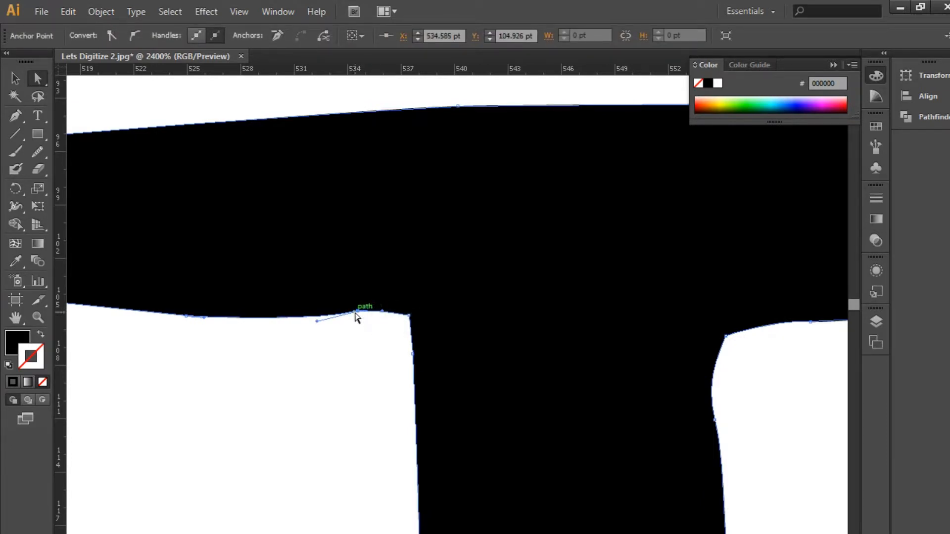
pyautogui.click(39, 153)
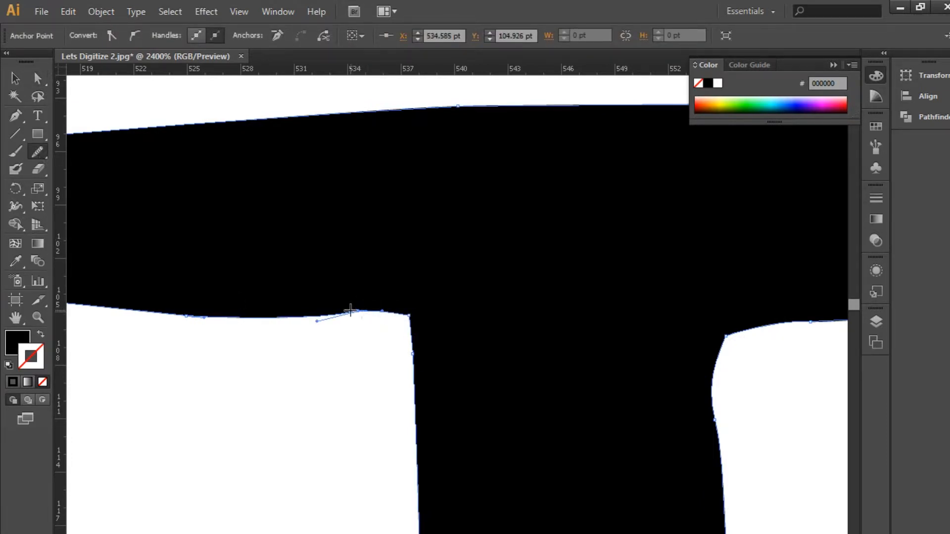
pyautogui.moveTo(369, 309); pyautogui.dragTo(275, 309)
pyautogui.keyDown('ctrl'); pyautogui.click(343, 347); pyautogui.keyUp('ctrl')
# Step: Delete the inward-curving anchor point below the T's right inner corner to straighten the stem edge, and view the whole artboard
pyautogui.moveTo(209, 305); pyautogui.dragTo(32, 246)
pyautogui.keyDown('ctrl'); pyautogui.click(528, 314); pyautogui.keyUp('ctrl')
pyautogui.moveTo(534, 368); pyautogui.dragTo(530, 325)
pyautogui.hotkey('ctrl', 'z')
pyautogui.press('p')
pyautogui.click(535, 361)
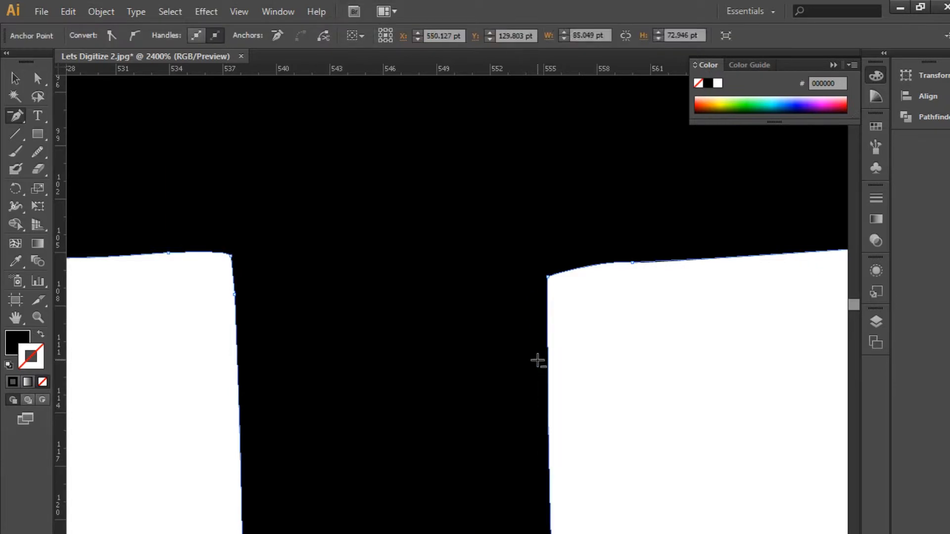
pyautogui.keyDown('ctrl'); pyautogui.click(592, 359); pyautogui.keyUp('ctrl')
pyautogui.hotkey('ctrl', '0')
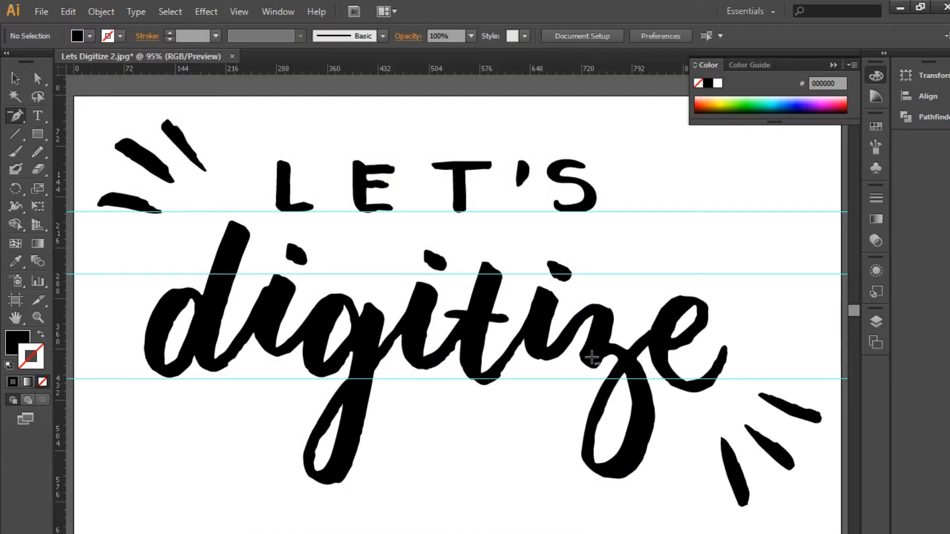
# Step: Draw a rectangle as wide as the T's left arm and place it above the right arm as a length reference
pyautogui.moveTo(452, 244); pyautogui.dragTo(466, 344)
pyautogui.hotkey('ctrl', '+')
pyautogui.hotkey('ctrl', '+')
pyautogui.hotkey('ctrl', '+')
pyautogui.hotkey('ctrl', '+')
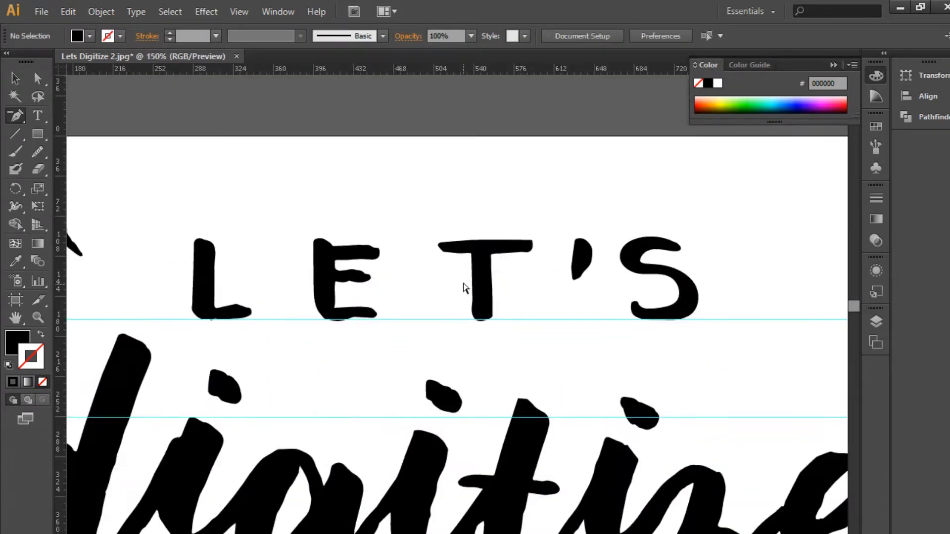
pyautogui.moveTo(591, 240); pyautogui.dragTo(584, 314)
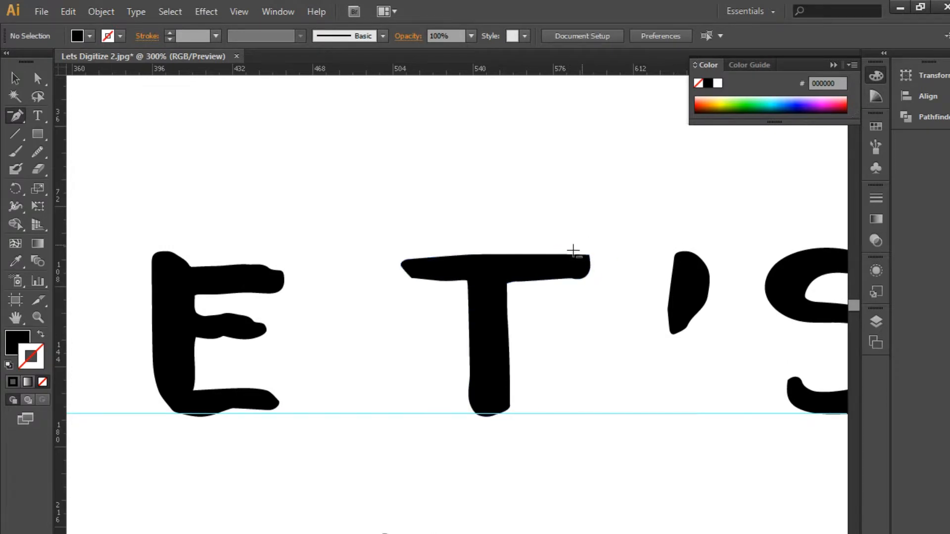
pyautogui.press('a')
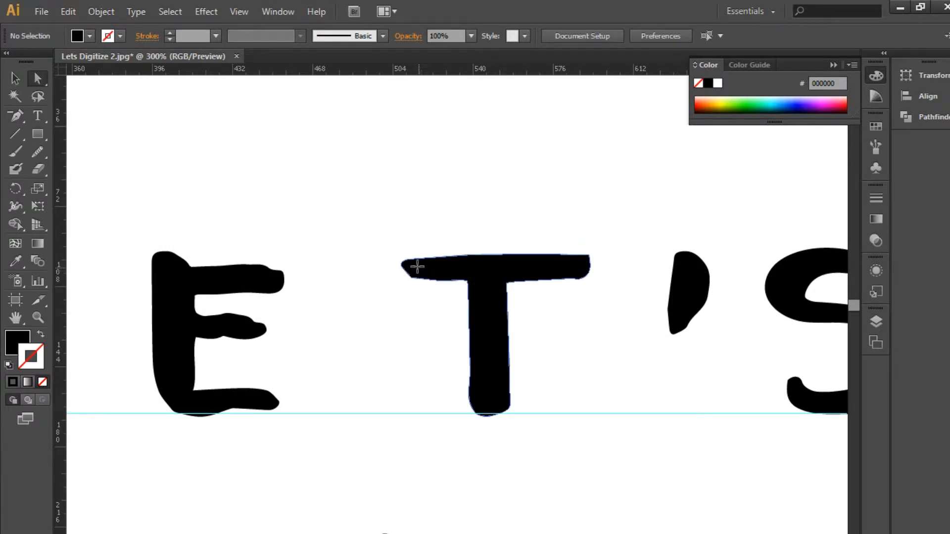
pyautogui.press('m')
pyautogui.moveTo(401, 251); pyautogui.dragTo(545, 227)
pyautogui.press('v')
pyautogui.press('a')
# Step: Shorten the T's right arm by about 7.21 pt to the rectangle's outer edge, and delete the reference rectangle
pyautogui.moveTo(612, 249); pyautogui.dragTo(554, 310)
pyautogui.moveTo(589, 269); pyautogui.dragTo(576, 266)
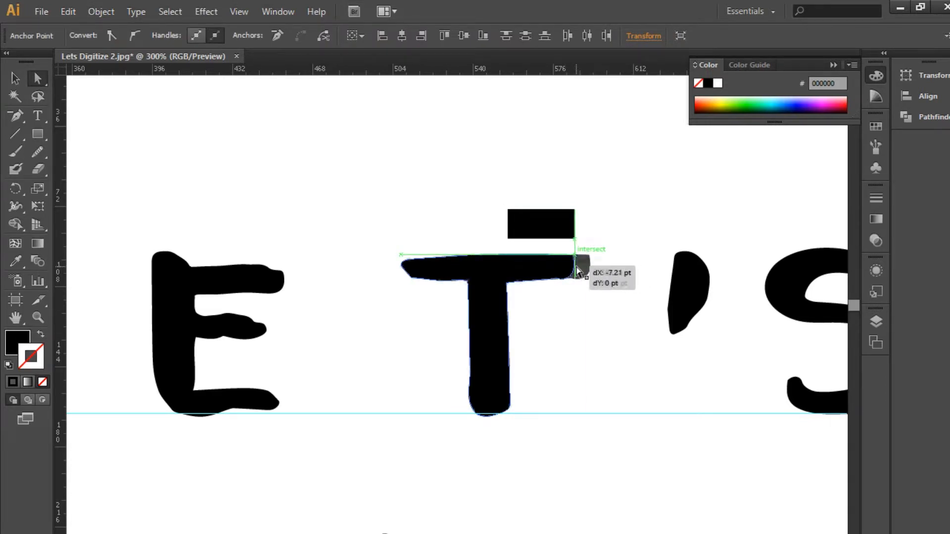
pyautogui.click(591, 259)
pyautogui.press('v')
pyautogui.click(545, 230)
pyautogui.press('Delete')
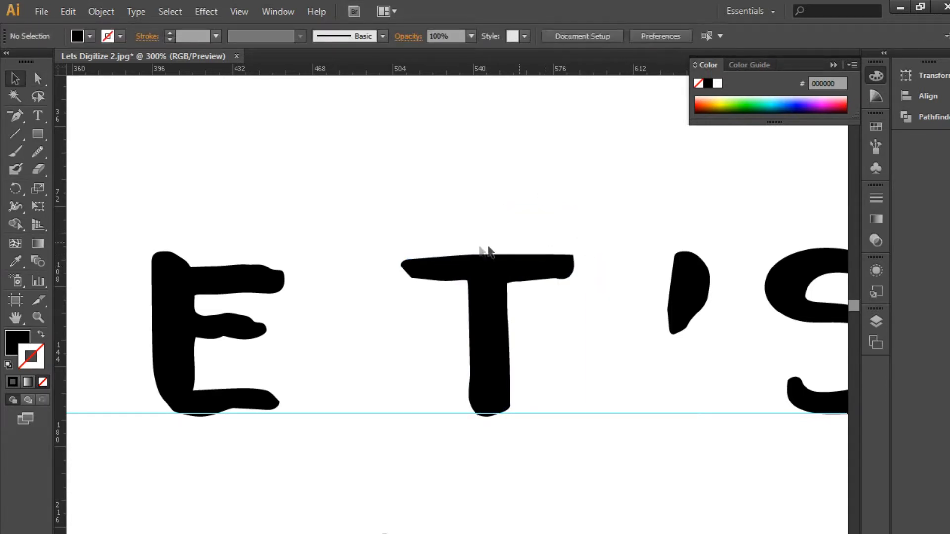
# Step: Delete the bumpy anchor points along the top edge and underside of the E's upper arm to smooth it
pyautogui.hscroll(-5, 478, 254)
pyautogui.scroll(1, 476, 350)
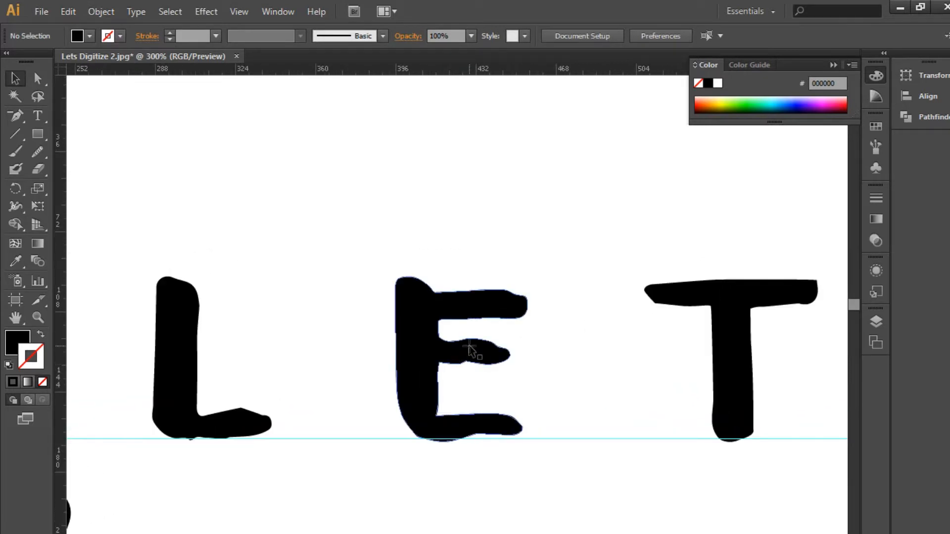
pyautogui.click(472, 351)
pyautogui.hotkey('ctrl', '=')
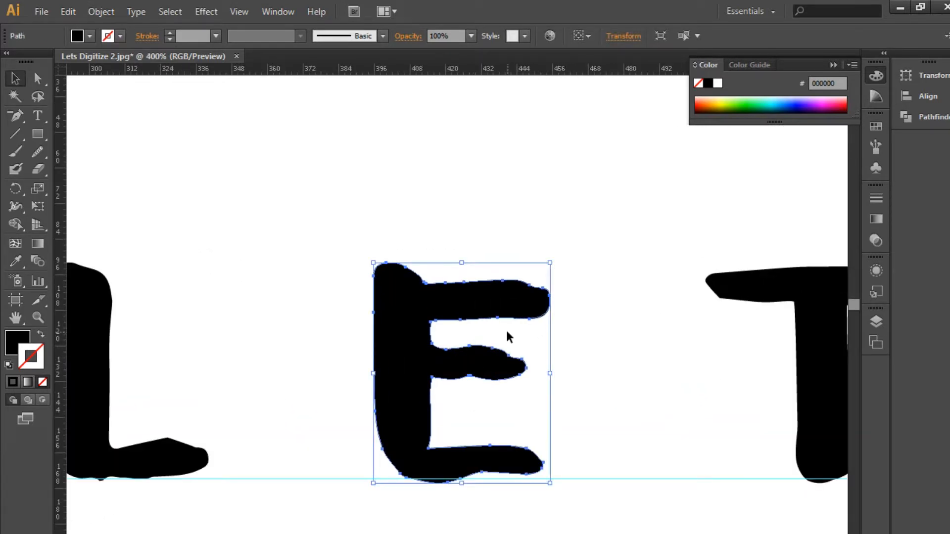
pyautogui.press('p')
pyautogui.click(529, 285)
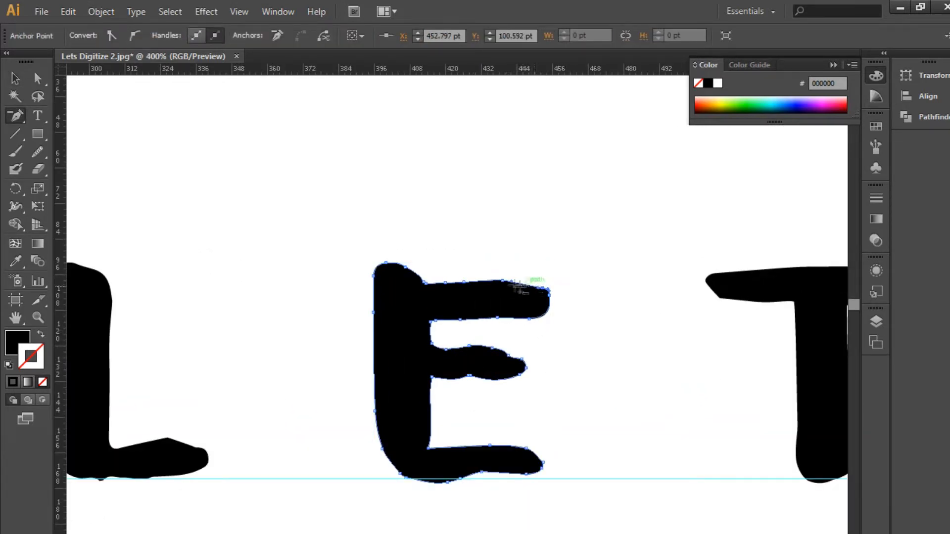
pyautogui.hotkey('ctrl', 'z')
pyautogui.click(519, 279)
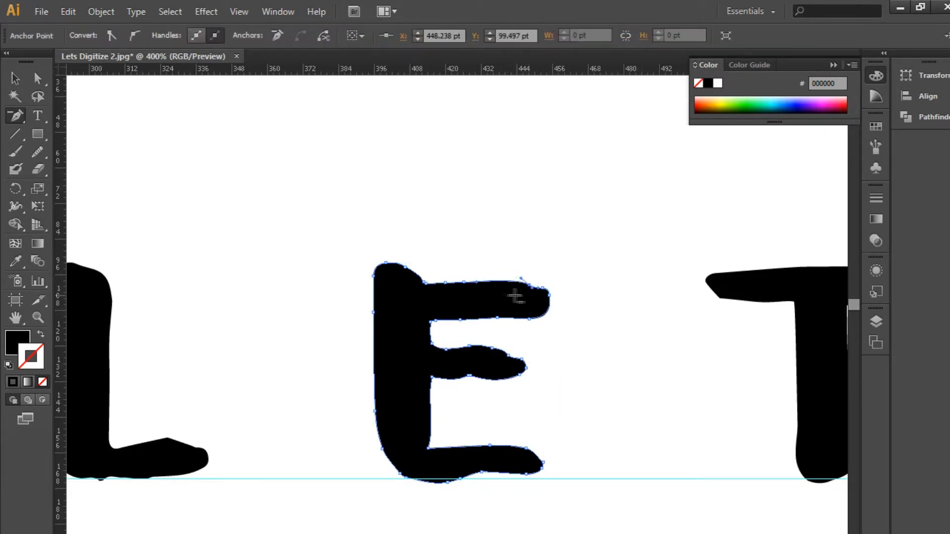
pyautogui.click(529, 286)
pyautogui.click(618, 315)
pyautogui.click(533, 286)
pyautogui.click(592, 310)
pyautogui.hotkey('ctrl', '+')
pyautogui.click(600, 254)
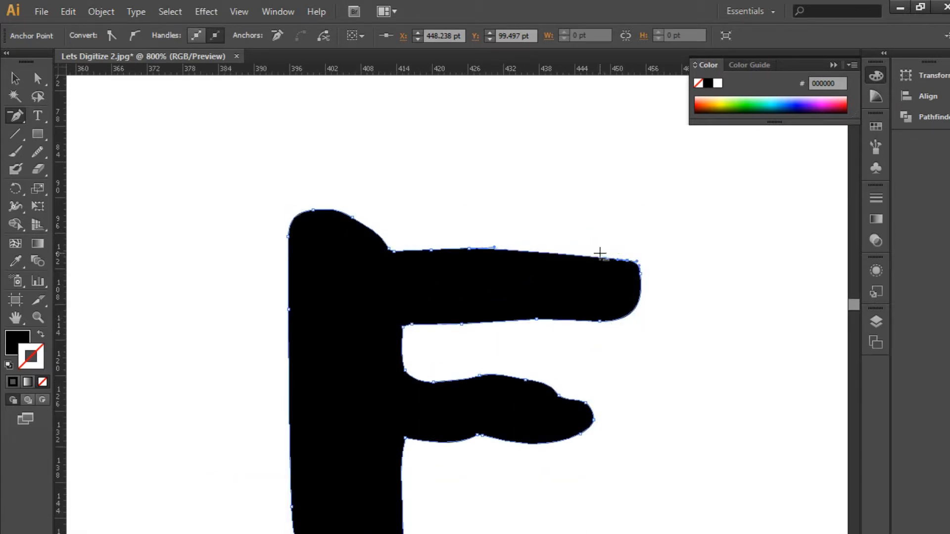
# Step: Delete the wavy anchor points on the upper and lower edges of the E's middle arm and adjust the one near its tip
pyautogui.click(479, 375)
pyautogui.click(525, 380)
pyautogui.moveTo(559, 396); pyautogui.dragTo(559, 390)
pyautogui.keyDown('ctrl'); pyautogui.click(561, 371); pyautogui.keyUp('ctrl')
pyautogui.click(482, 435)
pyautogui.click(479, 433)
pyautogui.keyDown('ctrl'); pyautogui.click(434, 371); pyautogui.keyUp('ctrl')
pyautogui.keyDown('ctrl'); pyautogui.click(417, 378); pyautogui.keyUp('ctrl')
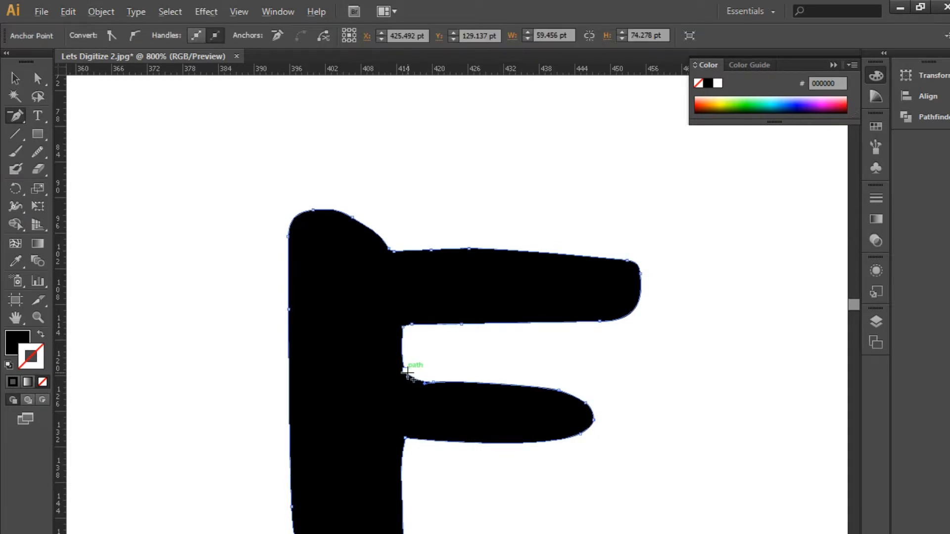
# Step: Sharpen the E's inner corner where the top of the middle arm meets the stem
pyautogui.press('alt')
pyautogui.press('a')
pyautogui.click(405, 371)
pyautogui.moveTo(406, 372); pyautogui.dragTo(420, 235)
pyautogui.hotkey('ctrl', 'z')
pyautogui.press('p')
pyautogui.keyDown('alt'); pyautogui.click(403, 380); pyautogui.keyUp('alt')
# Step: Reshape the E's outer bottom corner, delete the pinched anchor point above it, and adjust the inner corner above the bottom arm
pyautogui.press('a')
pyautogui.moveTo(339, 518); pyautogui.dragTo(286, 512)
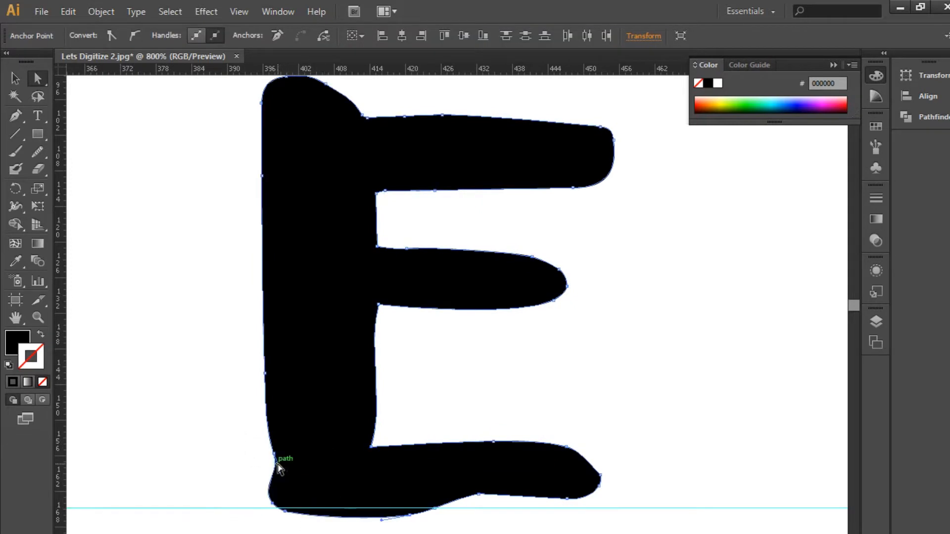
pyautogui.press('-')
pyautogui.click(270, 454)
pyautogui.press('a')
pyautogui.click(371, 447)
pyautogui.moveTo(386, 411); pyautogui.dragTo(372, 442)
pyautogui.moveTo(370, 341); pyautogui.dragTo(373, 345)
# Step: Smooth the E's bottom arm by deleting the uneven anchor point on its underside and repositioning the neighbouring points, then deselect
pyautogui.moveTo(476, 495); pyautogui.dragTo(414, 456)
pyautogui.press('-')
pyautogui.click(415, 454)
pyautogui.press('a')
pyautogui.moveTo(505, 458); pyautogui.dragTo(508, 467)
pyautogui.click(538, 436)
pyautogui.moveTo(531, 428); pyautogui.dragTo(535, 407)
pyautogui.hotkey('ctrl', 'shift', 'a')
# Step: Delete the bumpy anchor points along the L's bottom edge and move the remaining foot points to even out the baseline
pyautogui.press('p')
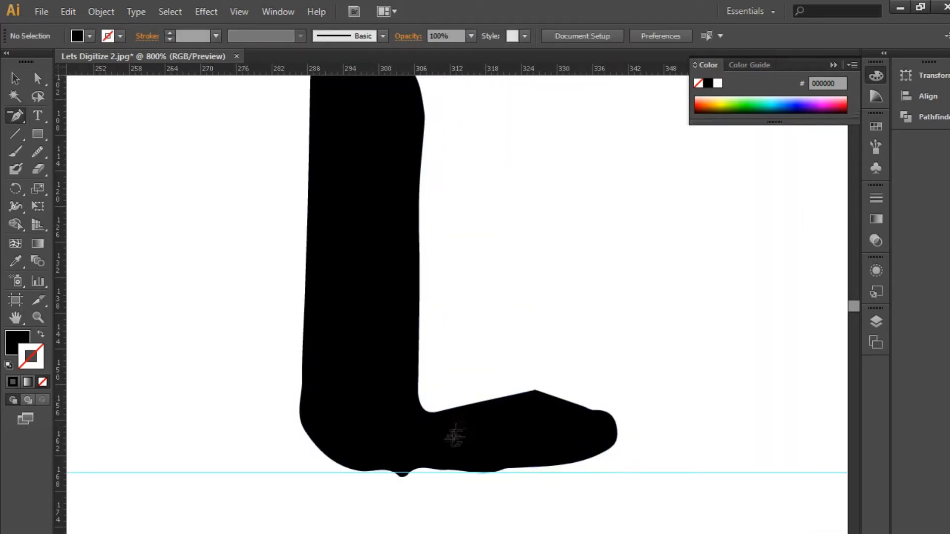
pyautogui.click(402, 476)
pyautogui.click(440, 470)
pyautogui.click(504, 470)
pyautogui.press('a')
pyautogui.click(515, 468)
pyautogui.moveTo(516, 468); pyautogui.dragTo(516, 472)
pyautogui.moveTo(600, 454); pyautogui.dragTo(601, 467)
# Step: Delete the peak and bump anchor points on the upper edge of the L's foot, and deselect the letter
pyautogui.press('-')
pyautogui.click(535, 390)
pyautogui.click(587, 407)
pyautogui.press('Return')
pyautogui.click(581, 406)
pyautogui.press('a')
pyautogui.hotkey('ctrl', 'shift', 'a')
# Step: Reposition the L's remaining uneven anchor points to refine its outline, and view the whole artboard
pyautogui.moveTo(471, 409); pyautogui.dragTo(479, 412)
pyautogui.click(486, 364)
pyautogui.moveTo(488, 362); pyautogui.dragTo(505, 401)
pyautogui.moveTo(446, 363); pyautogui.dragTo(443, 380)
pyautogui.hotkey('ctrl', '0')
pyautogui.press('c')
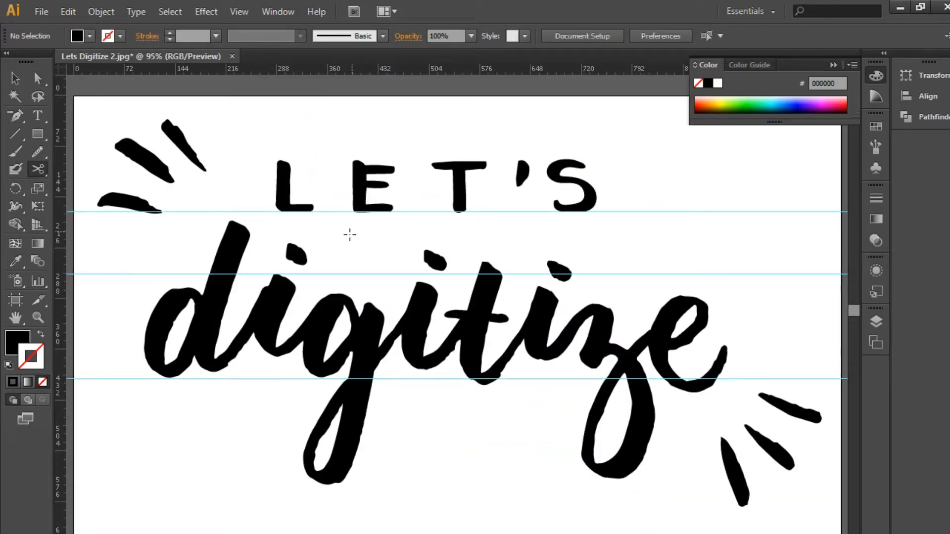
# Step: Add a horizontal guide along the top edge of the T in "LET'S"
pyautogui.press('v')
pyautogui.moveTo(649, 165); pyautogui.dragTo(290, 194)
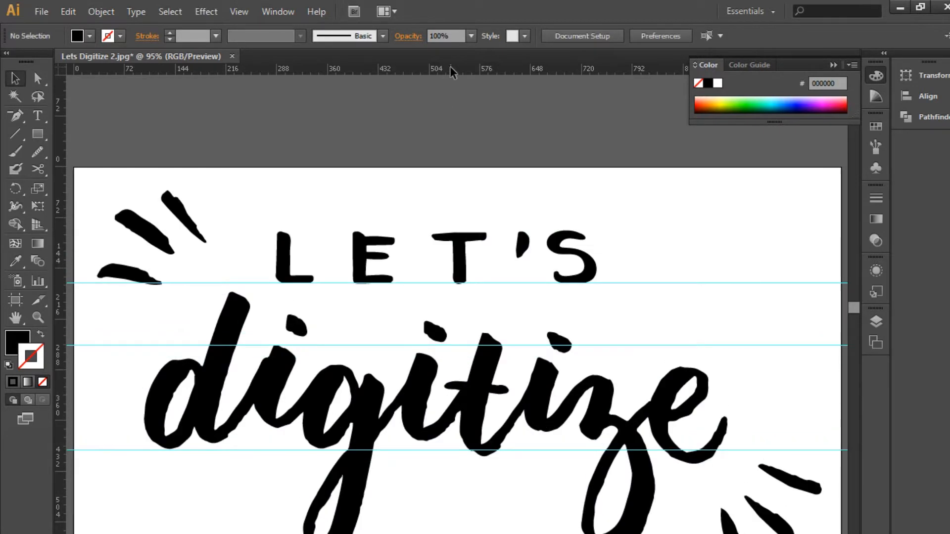
pyautogui.moveTo(450, 66); pyautogui.dragTo(459, 232)
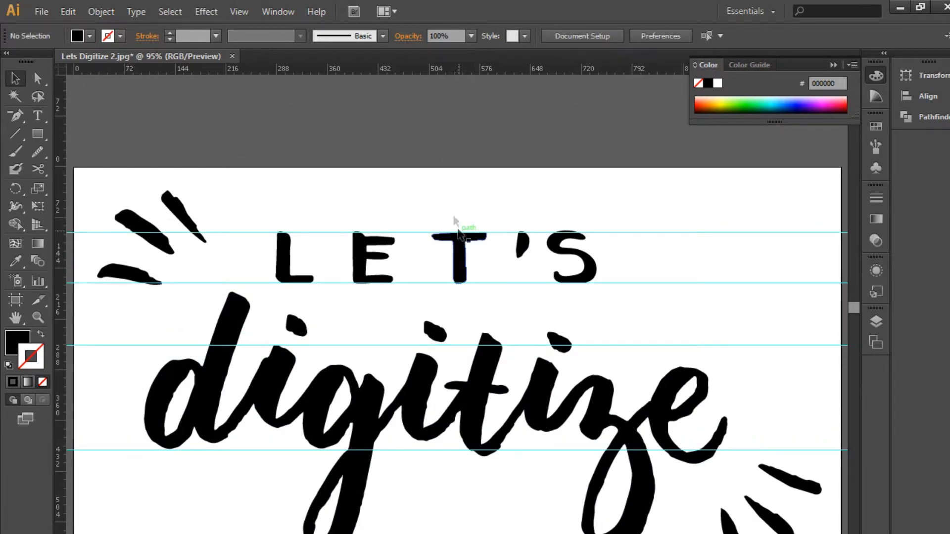
# Step: Stretch the E upward to about 76 pt high, raise the top of the L to the upper guide, and deselect
pyautogui.click(371, 237)
pyautogui.moveTo(371, 237); pyautogui.dragTo(371, 233)
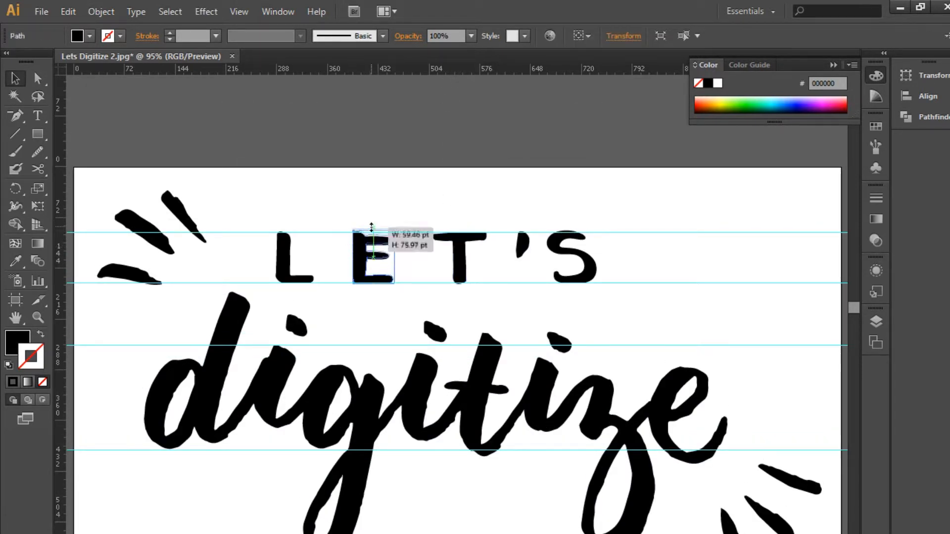
pyautogui.click(424, 212)
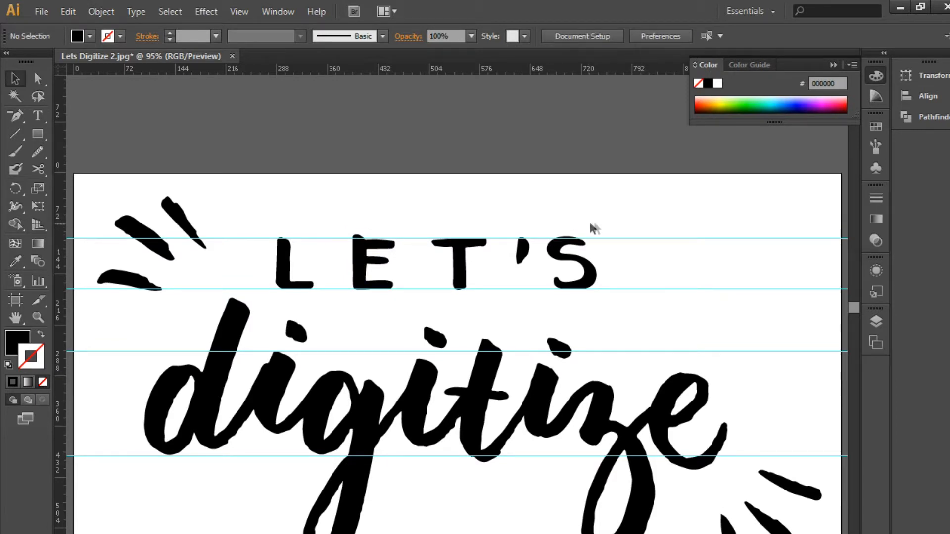
pyautogui.moveTo(294, 243); pyautogui.dragTo(294, 239)
pyautogui.click(259, 226)
# Step: Try to distribute the "LET'S" letters by their horizontal centres with Align to Selection, and undo it
pyautogui.moveTo(230, 231); pyautogui.dragTo(598, 280)
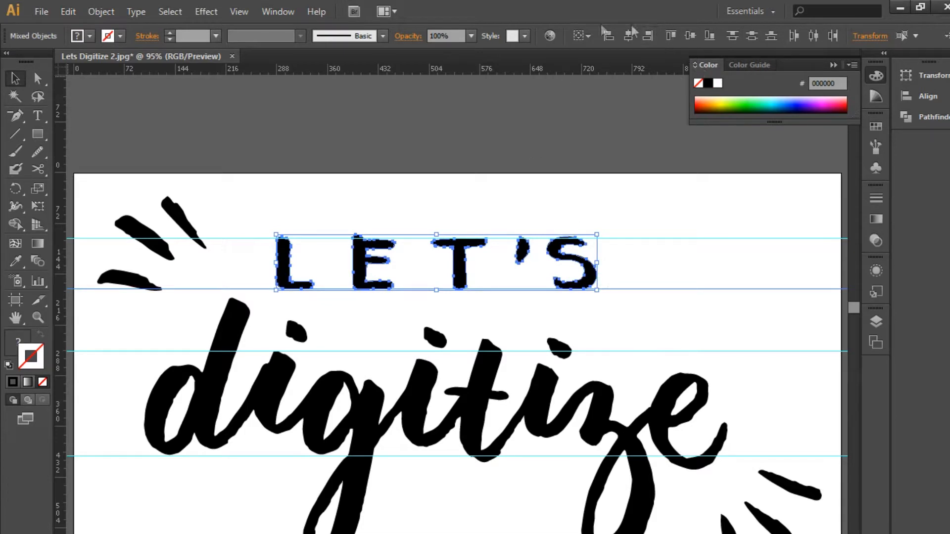
pyautogui.click(581, 34)
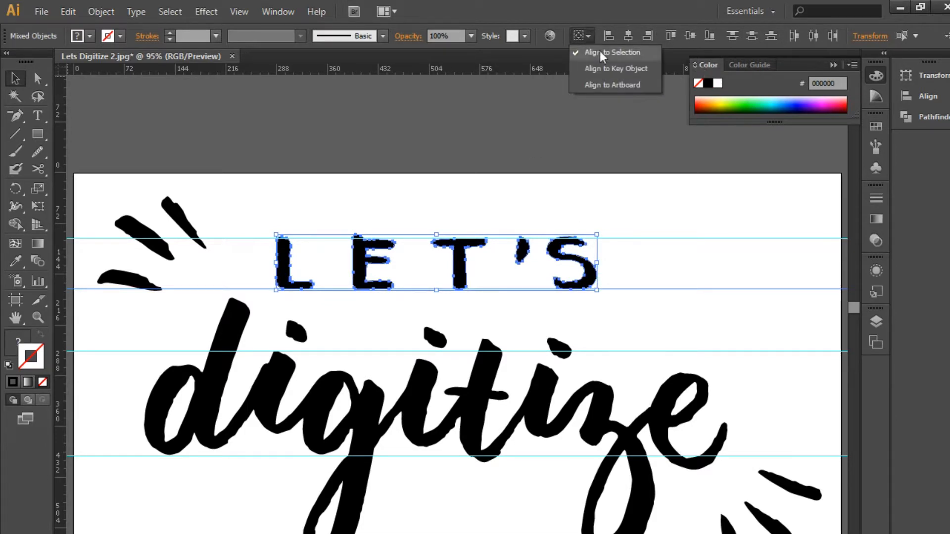
pyautogui.click(814, 43)
pyautogui.click(814, 42)
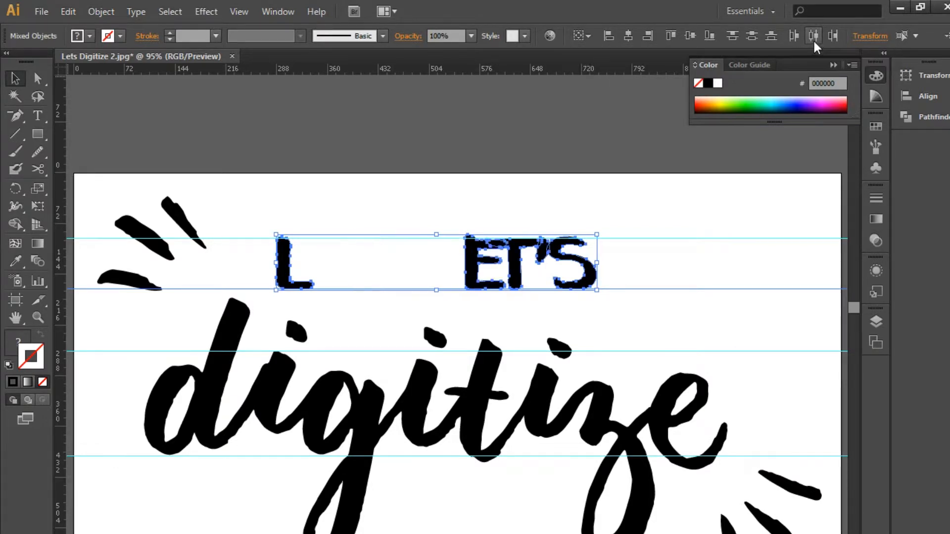
pyautogui.click(658, 221)
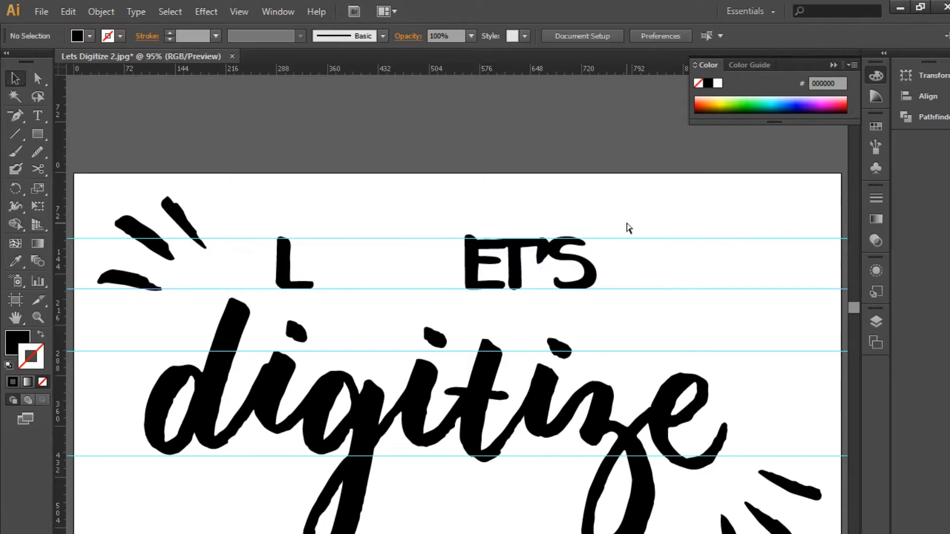
pyautogui.hotkey('ctrl', 'z')
# Step: Try the left, centre and right horizontal distribution options on the "LET'S" letters, undo each one, and deselect
pyautogui.moveTo(638, 254); pyautogui.dragTo(263, 264)
pyautogui.click(820, 35)
pyautogui.hotkey('ctrl', 'z')
pyautogui.click(797, 35)
pyautogui.hotkey('ctrl', 'z')
pyautogui.click(814, 36)
pyautogui.hotkey('ctrl', 'z')
pyautogui.click(838, 36)
pyautogui.hotkey('ctrl', 'z')
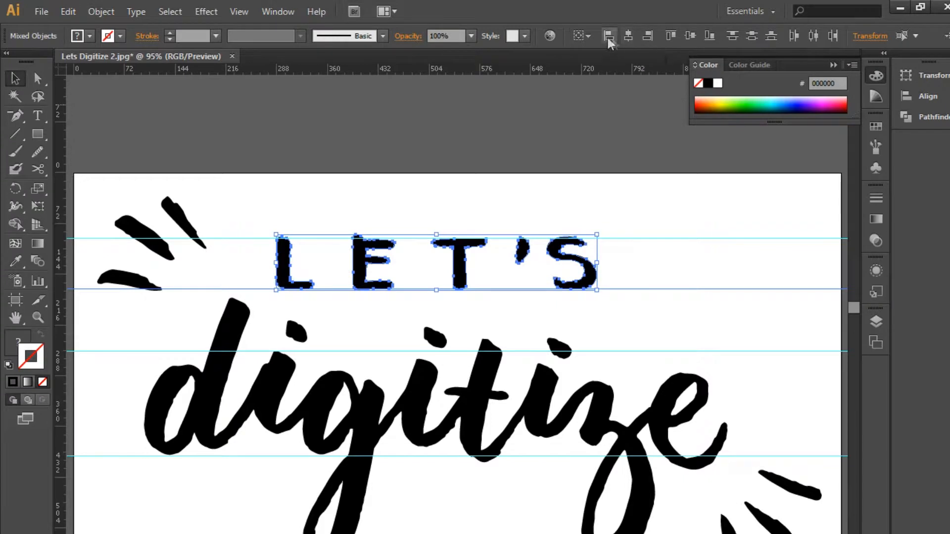
pyautogui.click(660, 251)
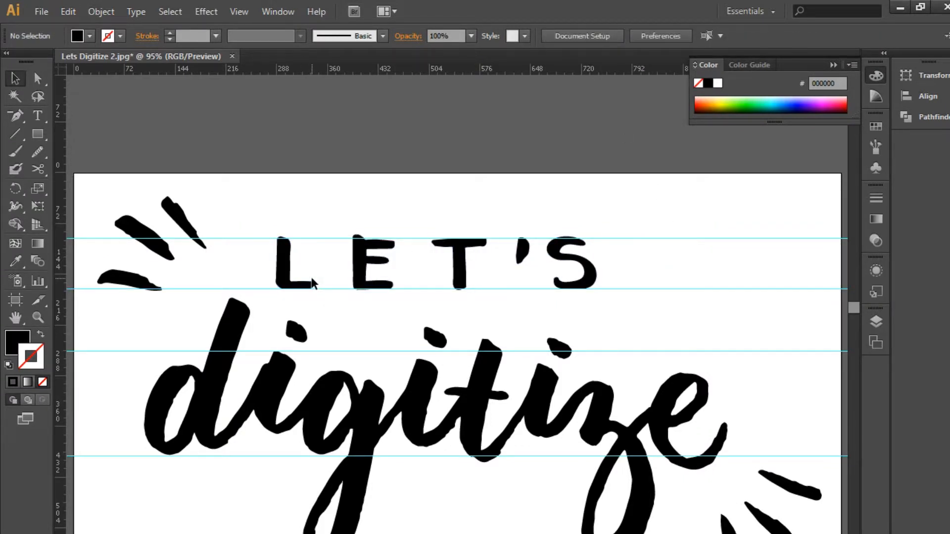
# Step: Try shifting the E and the T of "LET'S" horizontally by eye
pyautogui.click(356, 278)
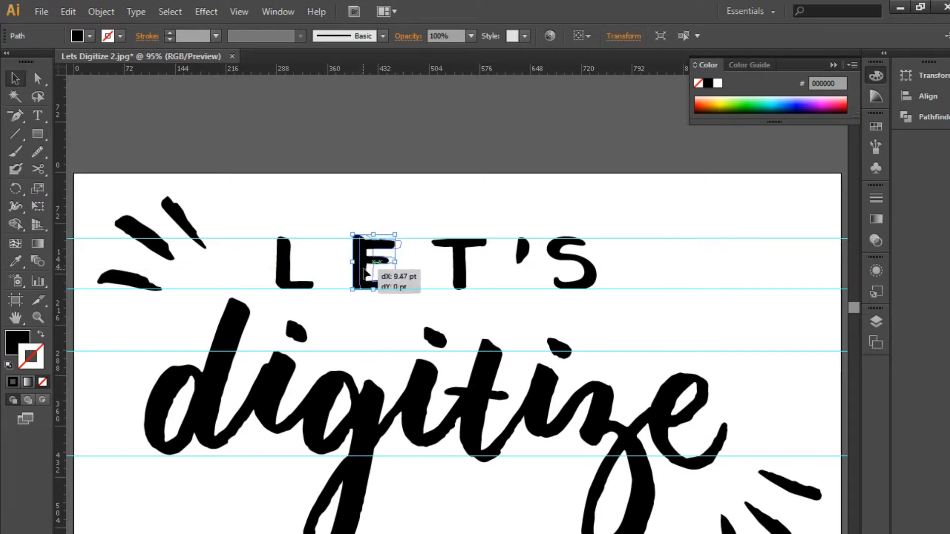
pyautogui.moveTo(454, 268)
pyautogui.mouseDown()
pyautogui.moveTo(435, 269)
pyautogui.moveTo(448, 267)
pyautogui.mouseUp()
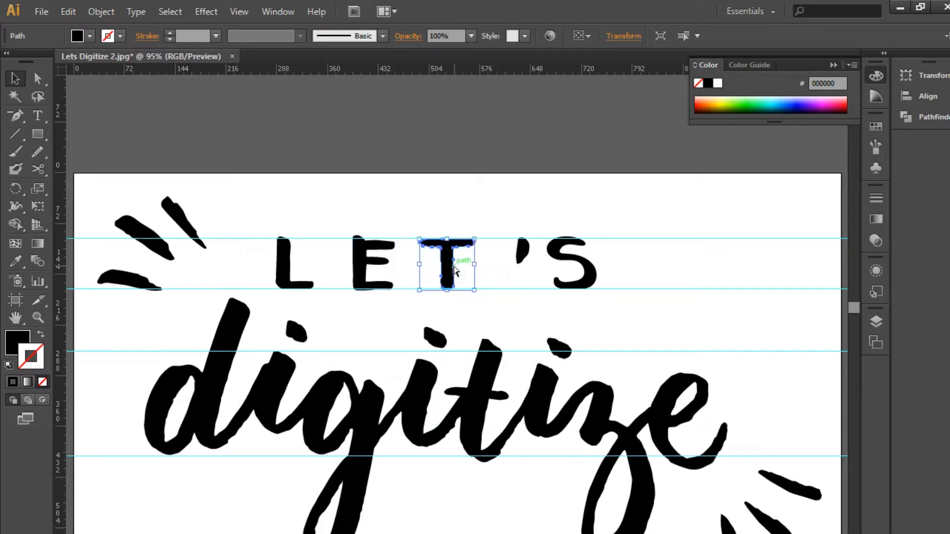
# Step: Draw a small spacer rectangle bridging the gap between the L and E of "LET'S" and place a copy after the E
pyautogui.press('m')
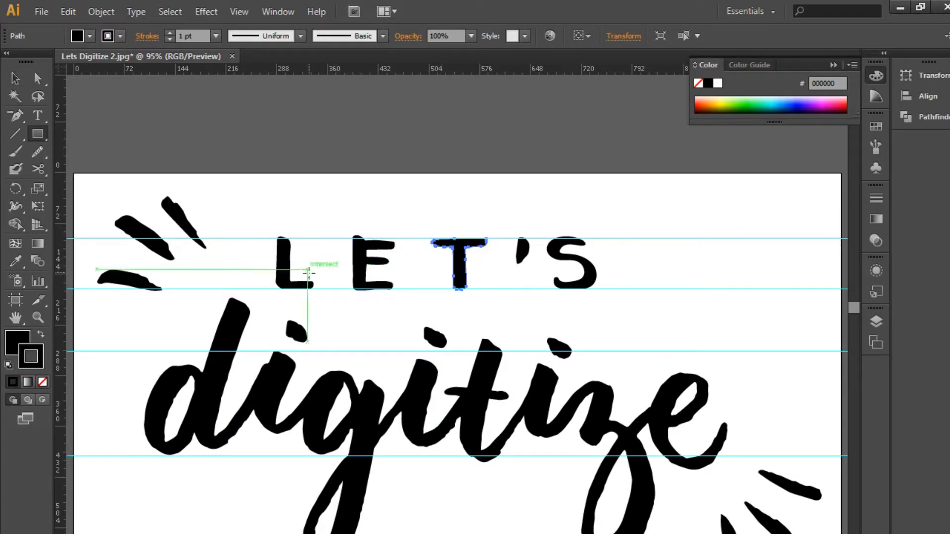
pyautogui.moveTo(320, 275); pyautogui.dragTo(350, 292)
pyautogui.press('v')
pyautogui.moveTo(417, 298); pyautogui.dragTo(413, 295)
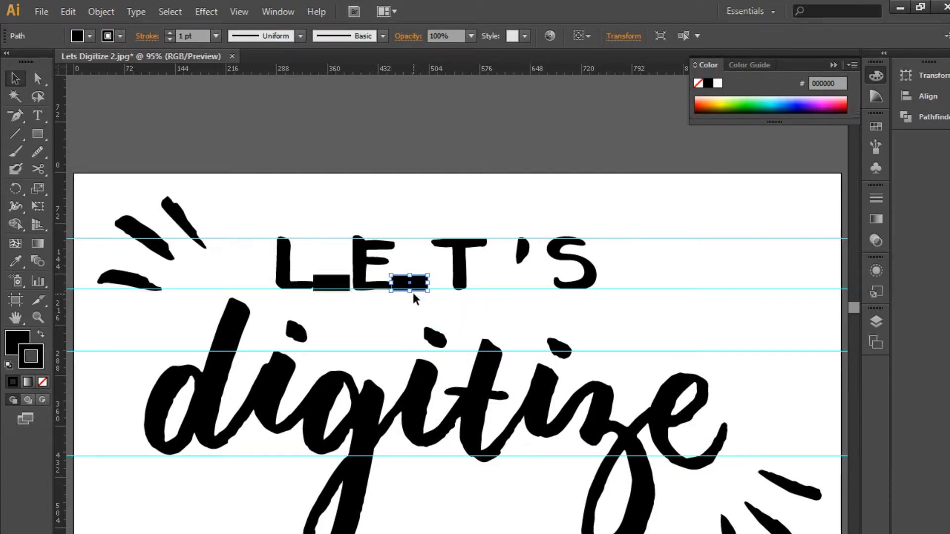
# Step: Fill both spacer rectangles with bright green and deselect them
pyautogui.keyDown('shift'); pyautogui.click(330, 283); pyautogui.keyUp('shift')
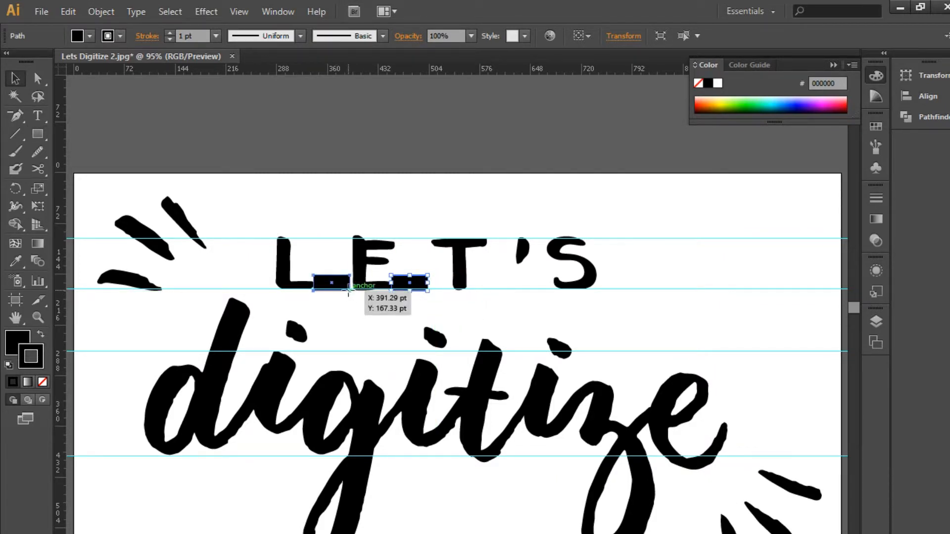
pyautogui.click(742, 99)
pyautogui.hotkey('shift', 'x')
pyautogui.click(479, 176)
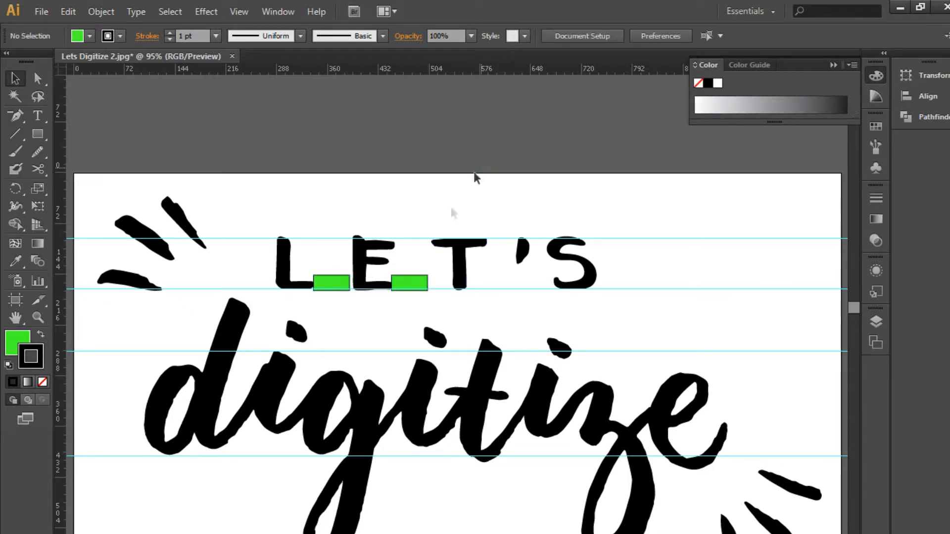
# Step: Nudge the E of "LET'S" left until it meets the edge of the first green spacer
pyautogui.click(353, 287)
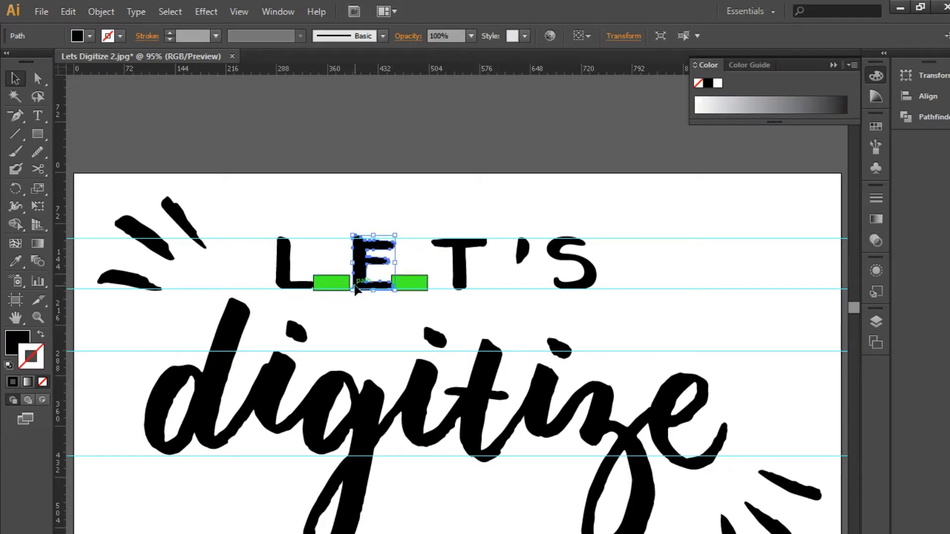
pyautogui.press('Left')
pyautogui.press('Left')
pyautogui.press('Left')
pyautogui.press('Left')
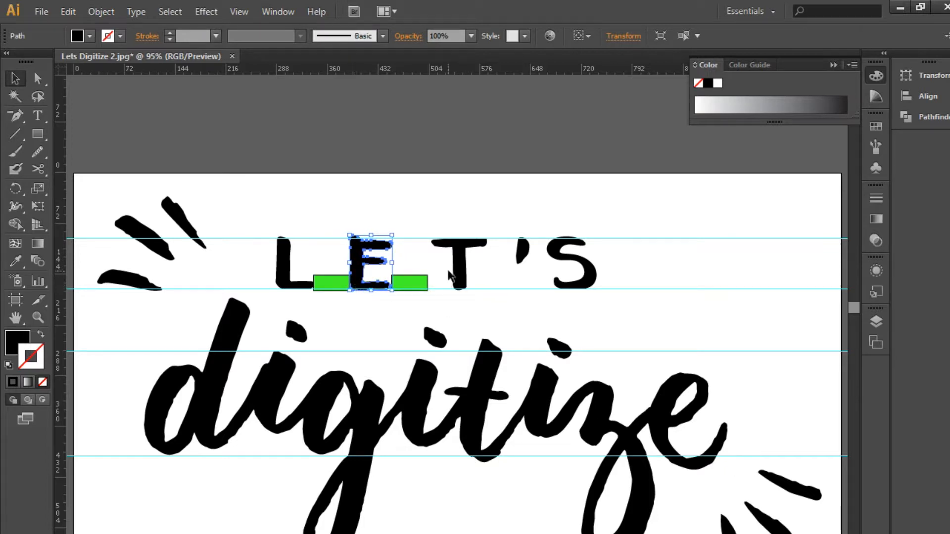
# Step: Move the T of "LET'S" left until its crossbar lines up with the edge of the second green spacer
pyautogui.moveTo(467, 271); pyautogui.dragTo(458, 279)
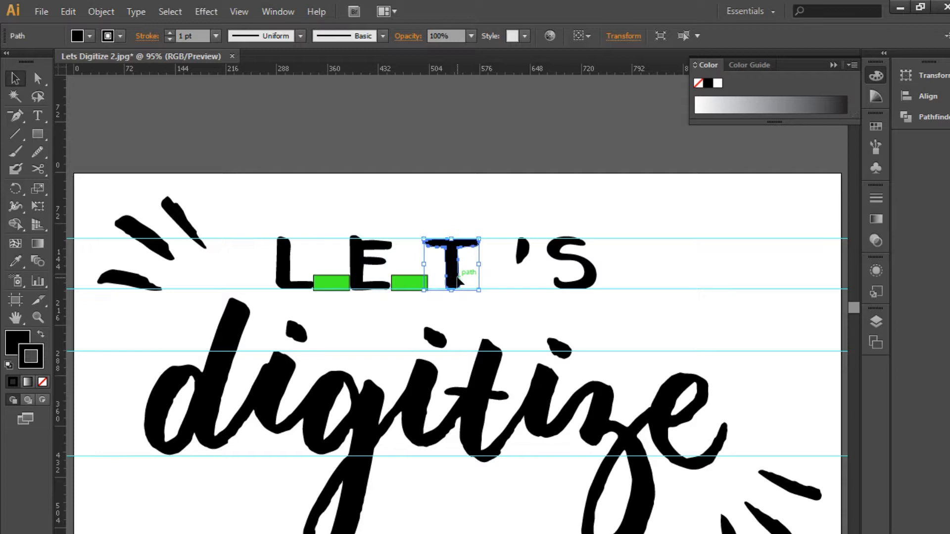
pyautogui.click(519, 215)
pyautogui.click(459, 278)
pyautogui.press('Left')
pyautogui.click(430, 295)
# Step: Place a copy of the green spacer after the T and bring the apostrophe left to close up the gap
pyautogui.moveTo(410, 281); pyautogui.dragTo(487, 283)
pyautogui.doubleClick(522, 250)
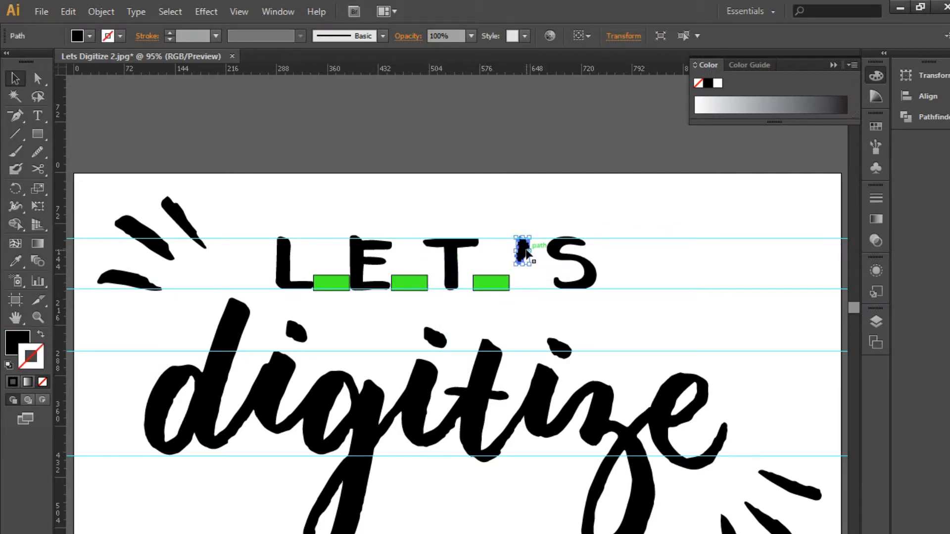
pyautogui.doubleClick(533, 212)
pyautogui.click(522, 250)
# Step: Move the third green spacer between the apostrophe and the S, and shift the S left to meet it
pyautogui.moveTo(522, 246); pyautogui.dragTo(534, 284)
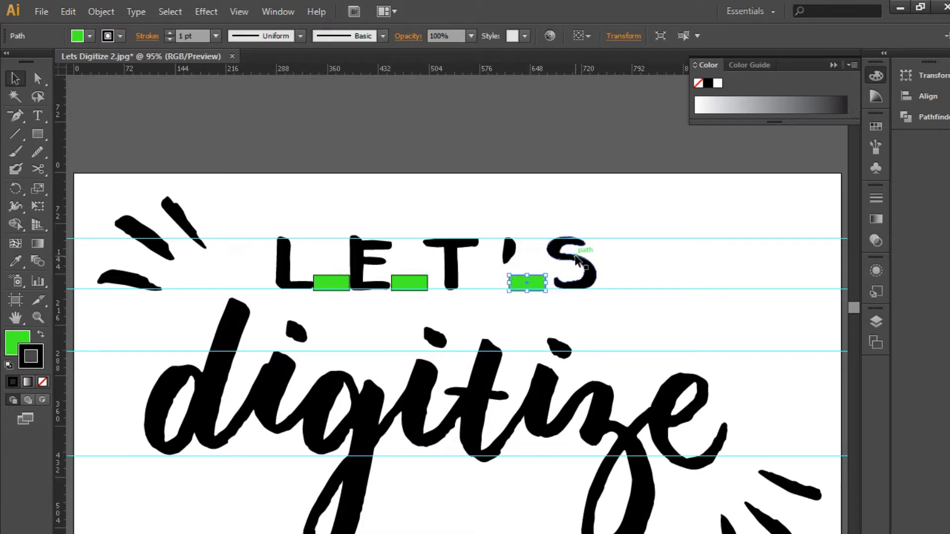
pyautogui.moveTo(573, 257); pyautogui.dragTo(565, 258)
pyautogui.click(585, 242)
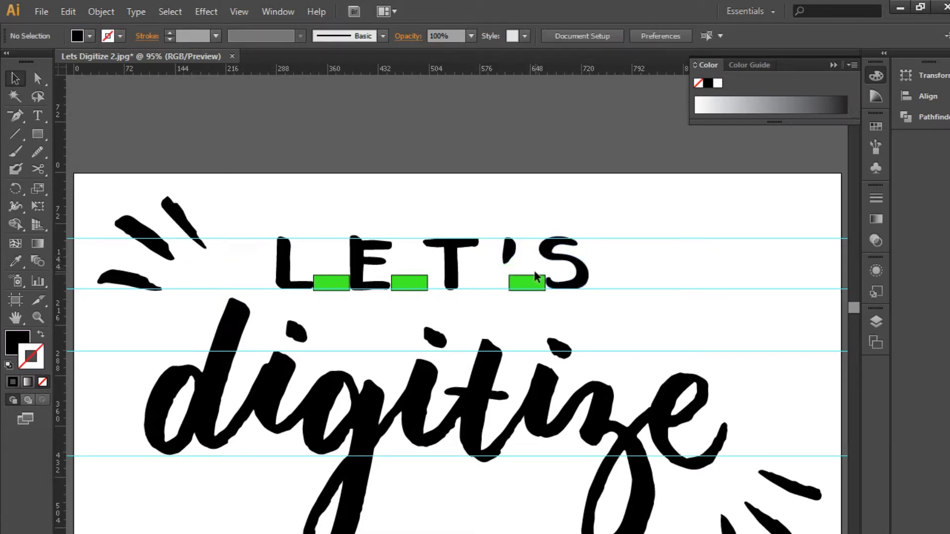
# Step: Delete the three green spacer rectangles and hide the guides
pyautogui.click(528, 279)
pyautogui.keyDown('shift'); pyautogui.click(410, 284); pyautogui.keyUp('shift')
pyautogui.keyDown('shift'); pyautogui.click(335, 286); pyautogui.keyUp('shift')
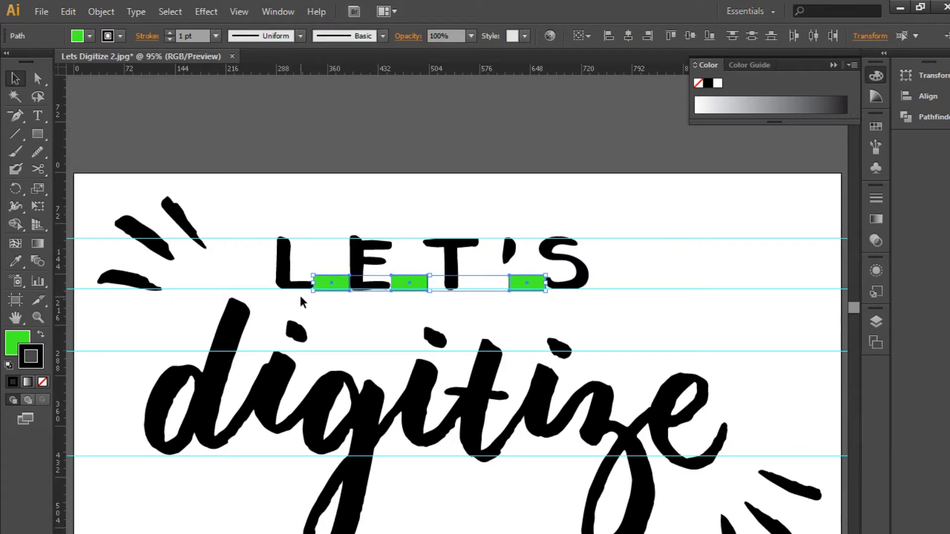
pyautogui.press('Delete')
pyautogui.hotkey('ctrl', ';')
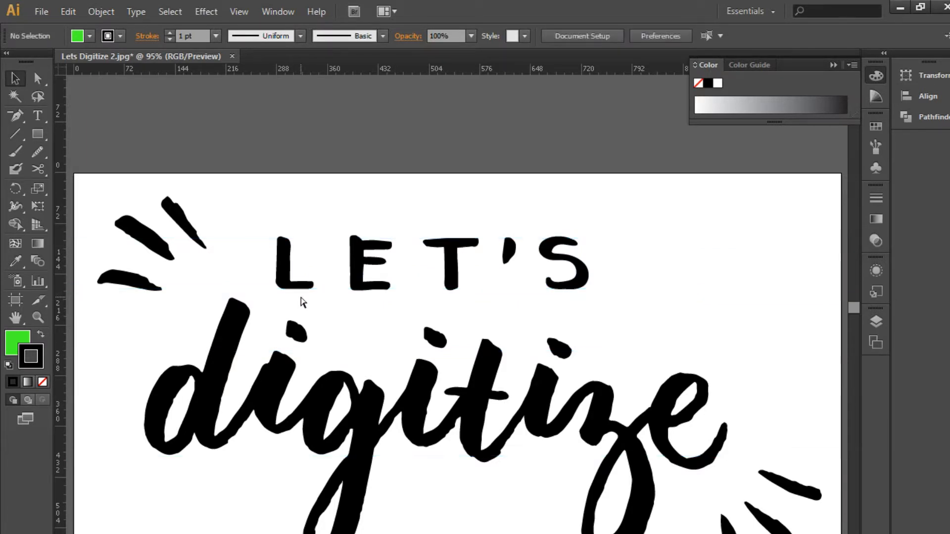
# Step: Group the "LET'S" letters, try centring the group horizontally, and deselect it
pyautogui.moveTo(267, 217); pyautogui.dragTo(600, 266)
pyautogui.click(609, 270)
pyautogui.click(564, 283)
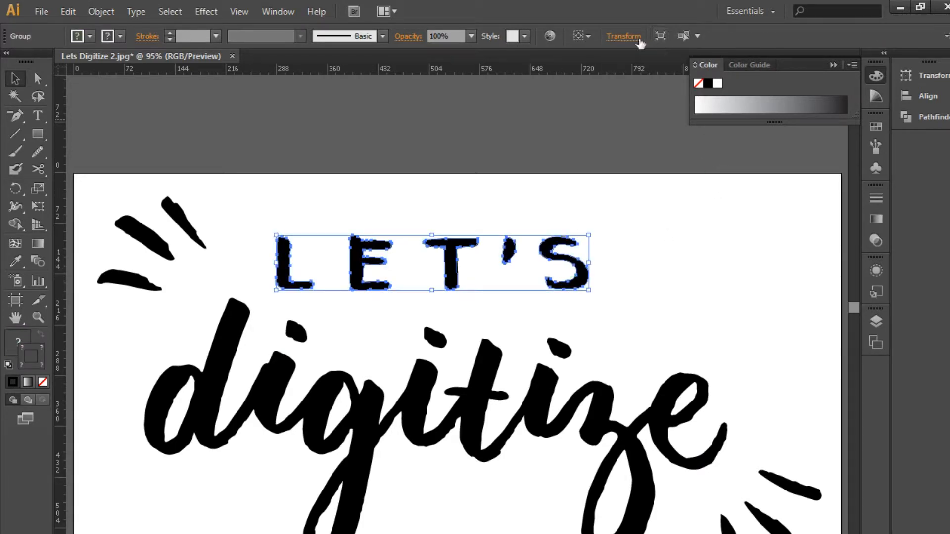
pyautogui.click(588, 35)
pyautogui.click(591, 85)
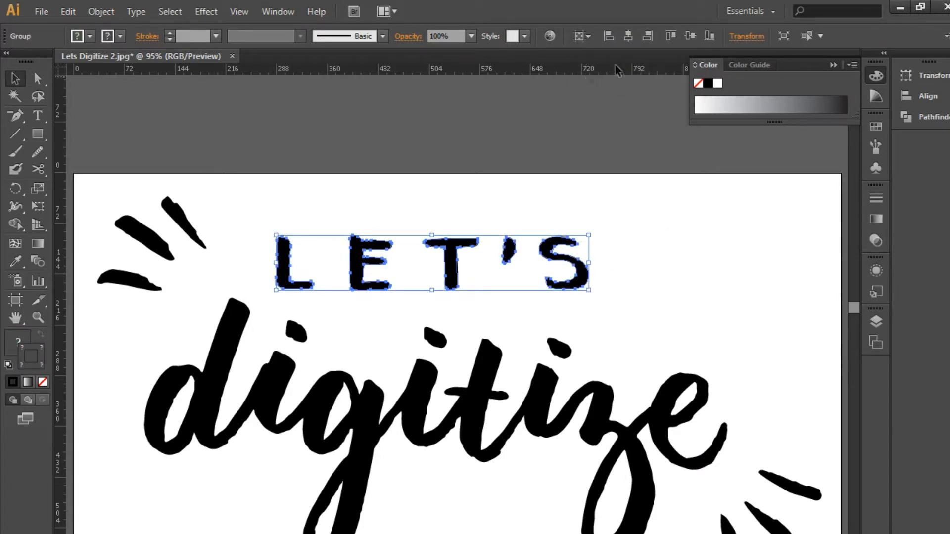
pyautogui.click(624, 34)
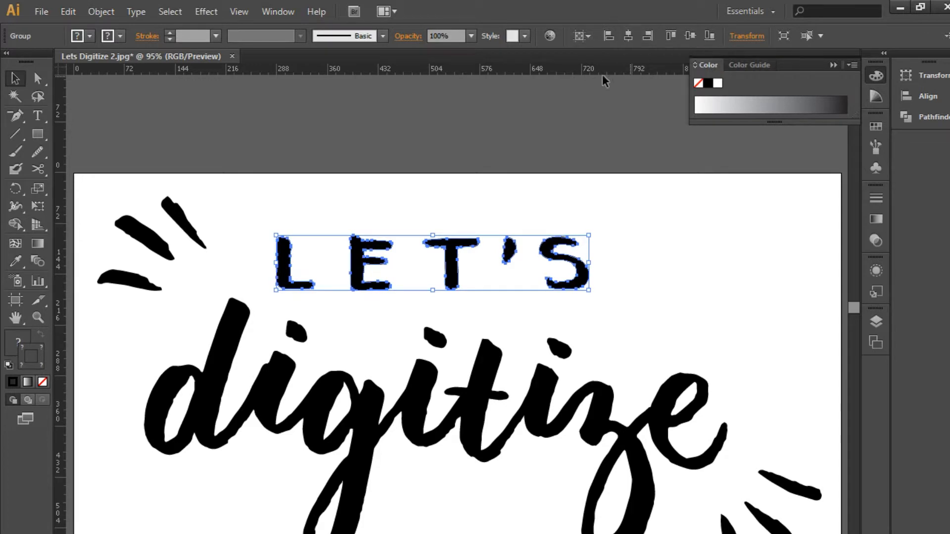
pyautogui.click(534, 172)
# Step: Remove the bump on the upper-left edge of the first i in "digitize" by deleting its extra anchor points with the Pen tool
pyautogui.hotkey('ctrl', '-')
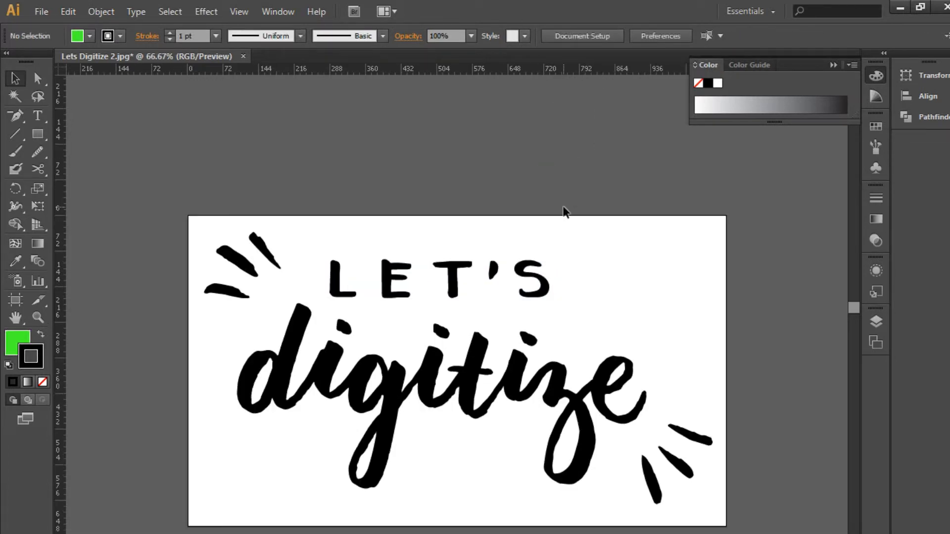
pyautogui.click(316, 393)
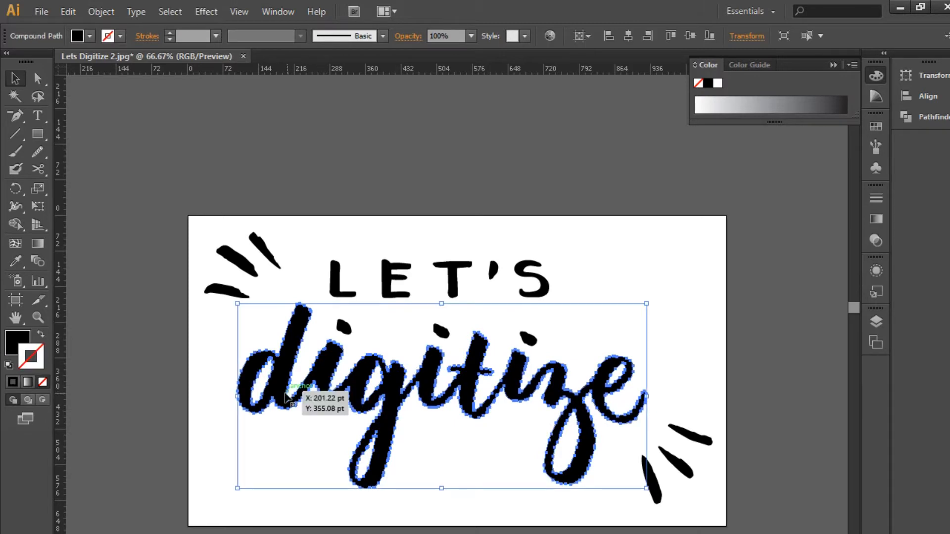
pyautogui.hotkey('ctrl', '+')
pyautogui.hotkey('ctrl', '+')
pyautogui.hotkey('ctrl', '+')
pyautogui.moveTo(271, 403); pyautogui.dragTo(439, 304)
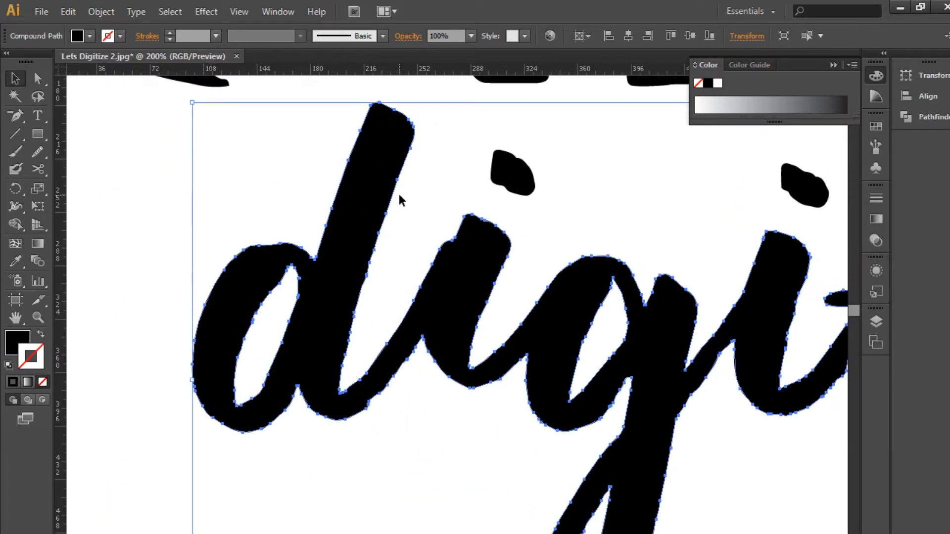
pyautogui.click(416, 213)
pyautogui.press('p')
pyautogui.keyDown('ctrl'); pyautogui.click(446, 255); pyautogui.keyUp('ctrl')
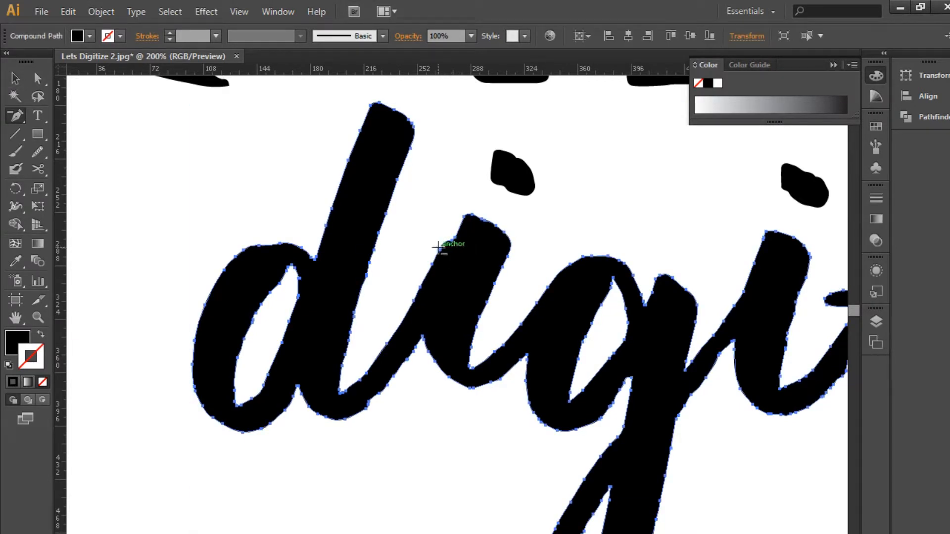
pyautogui.click(438, 247)
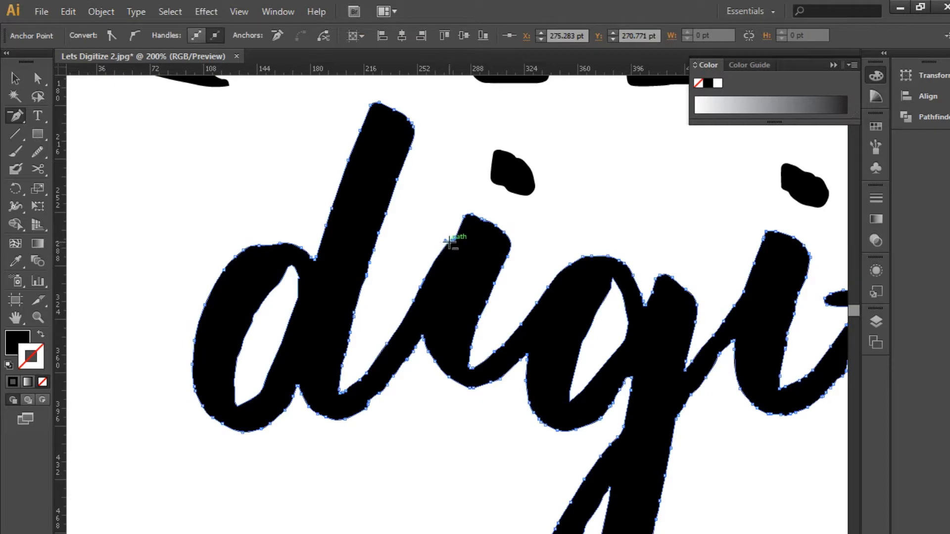
pyautogui.click(451, 240)
pyautogui.keyDown('ctrl'); pyautogui.click(553, 195); pyautogui.keyUp('ctrl')
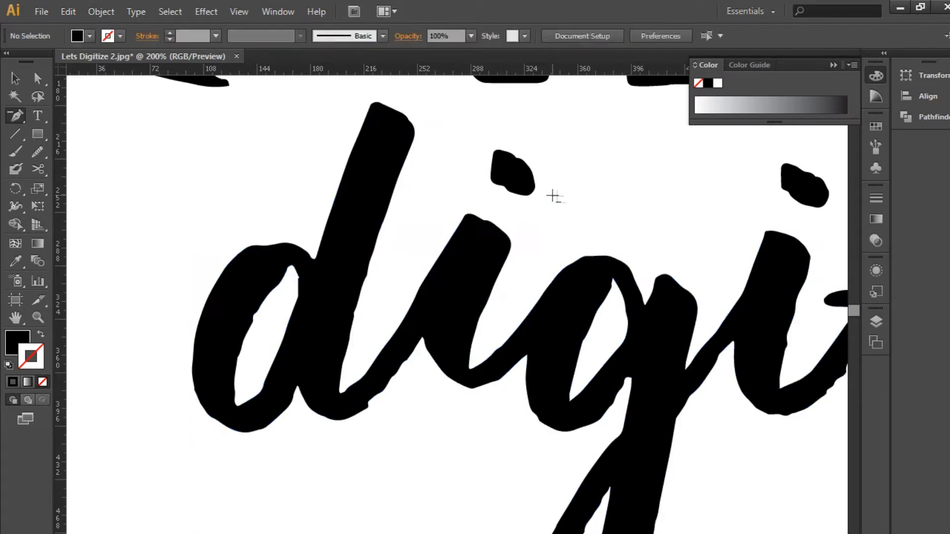
# Step: Examine the outlines across the whole "digitize" word, ending at the upper-left accent strokes
pyautogui.moveTo(642, 225); pyautogui.dragTo(452, 231)
pyautogui.moveTo(517, 236); pyautogui.dragTo(267, 229)
pyautogui.moveTo(454, 246); pyautogui.dragTo(238, 212)
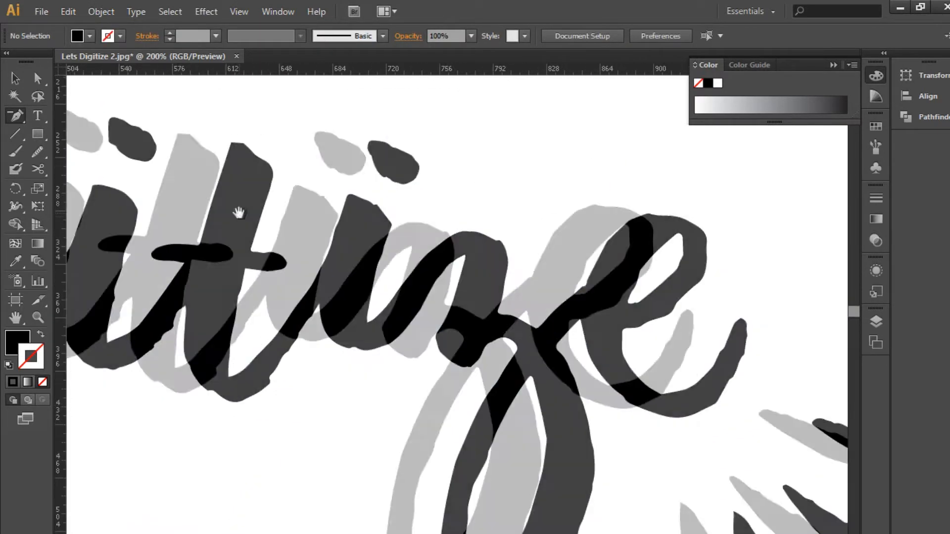
pyautogui.moveTo(455, 274); pyautogui.dragTo(272, 153)
pyautogui.moveTo(567, 344); pyautogui.dragTo(802, 420)
pyautogui.moveTo(296, 212); pyautogui.dragTo(780, 340)
pyautogui.moveTo(541, 298); pyautogui.dragTo(780, 356)
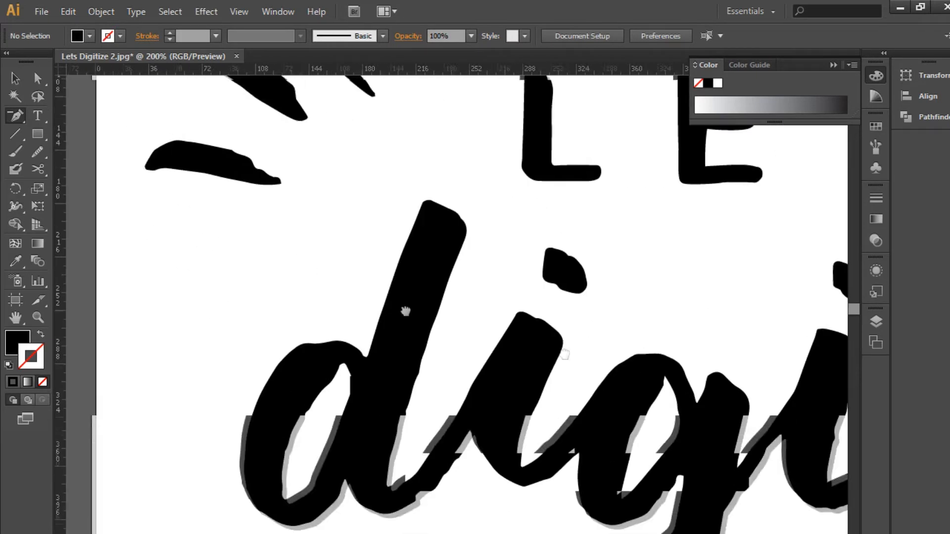
pyautogui.moveTo(328, 275); pyautogui.dragTo(665, 381)
# Step: Reshape the left end of the lowest upper-left accent stroke by adjusting its anchor points, and deselect it
pyautogui.keyDown('ctrl'); pyautogui.click(503, 272); pyautogui.keyUp('ctrl')
pyautogui.press('a')
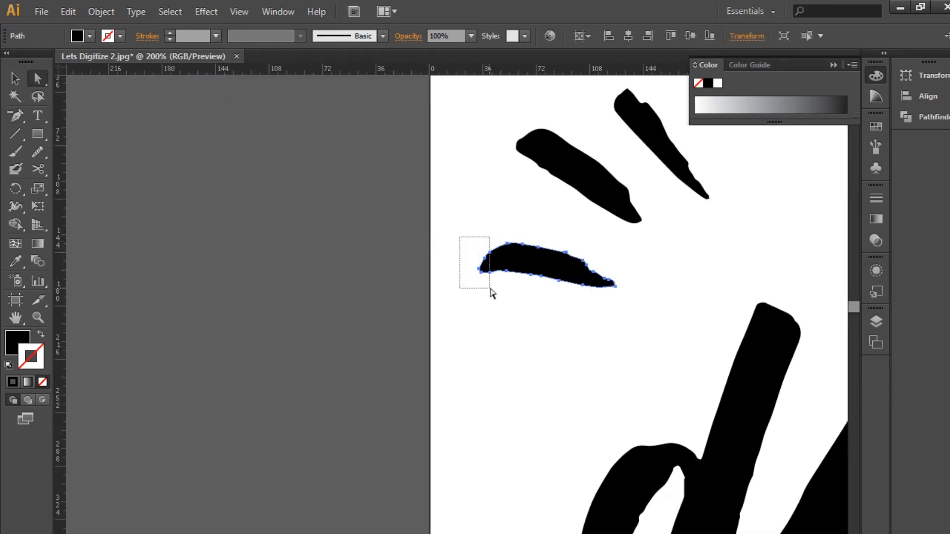
pyautogui.moveTo(489, 289); pyautogui.dragTo(489, 290)
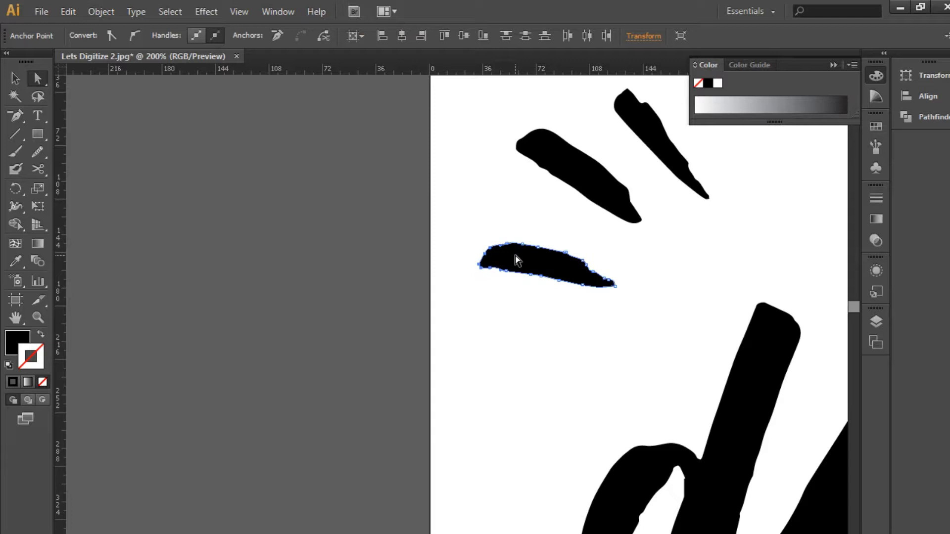
pyautogui.click(523, 245)
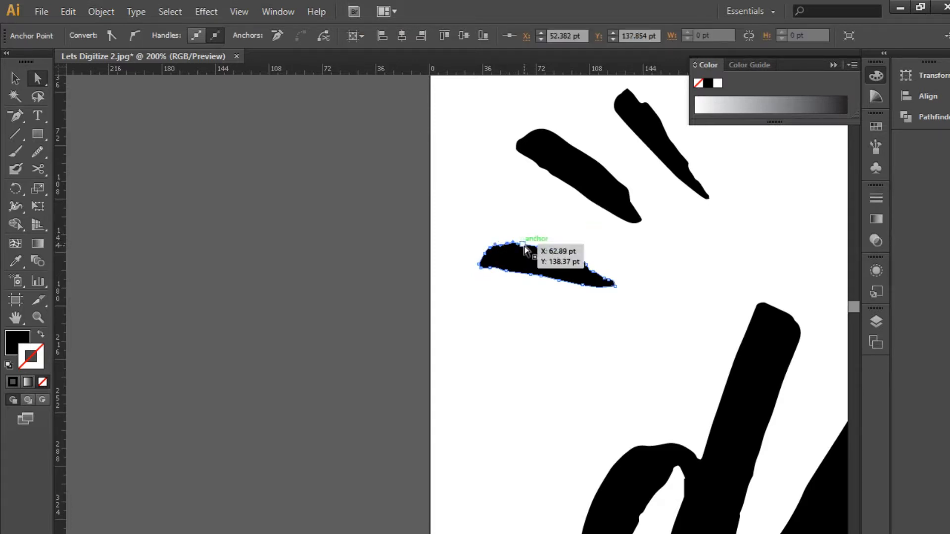
pyautogui.click(519, 218)
# Step: Show the guides and add a horizontal guide along the base of the first i in "digitize"
pyautogui.moveTo(663, 277); pyautogui.dragTo(358, 321)
pyautogui.press('v')
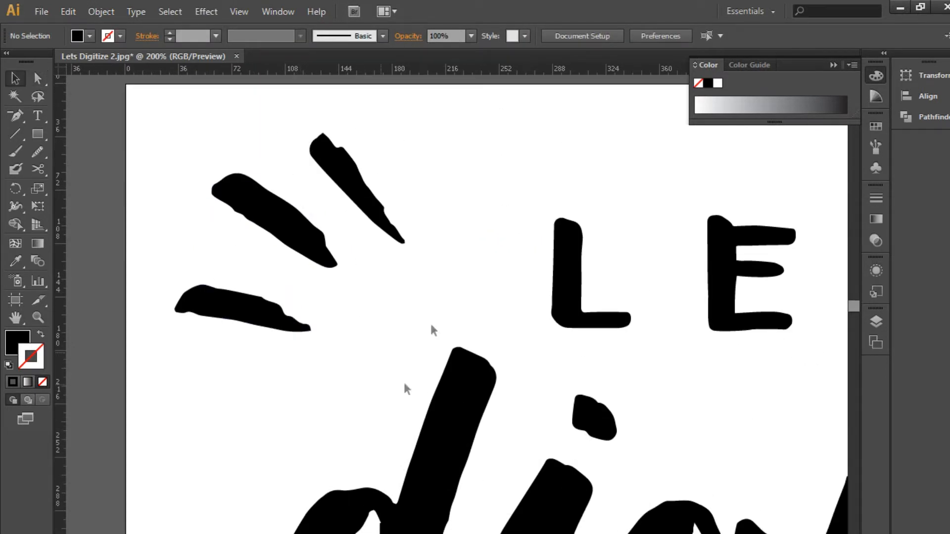
pyautogui.moveTo(507, 482); pyautogui.dragTo(346, 248)
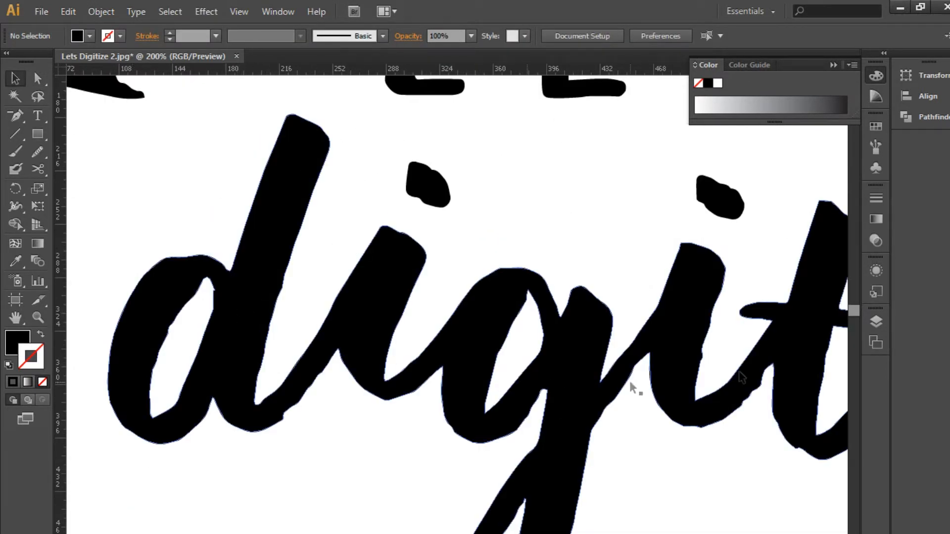
pyautogui.moveTo(705, 312); pyautogui.dragTo(554, 280)
pyautogui.moveTo(713, 344); pyautogui.dragTo(508, 316)
pyautogui.moveTo(695, 376); pyautogui.dragTo(487, 346)
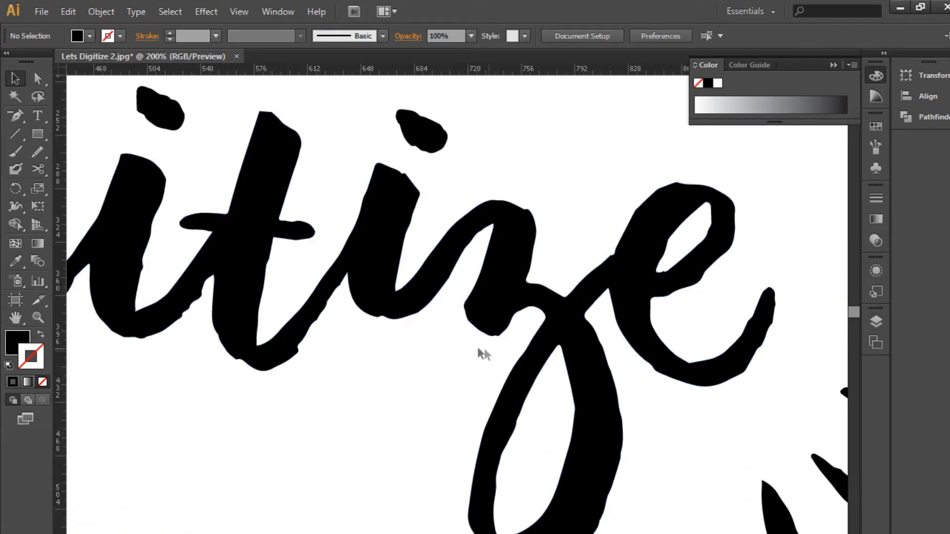
pyautogui.hotkey('ctrl', '0')
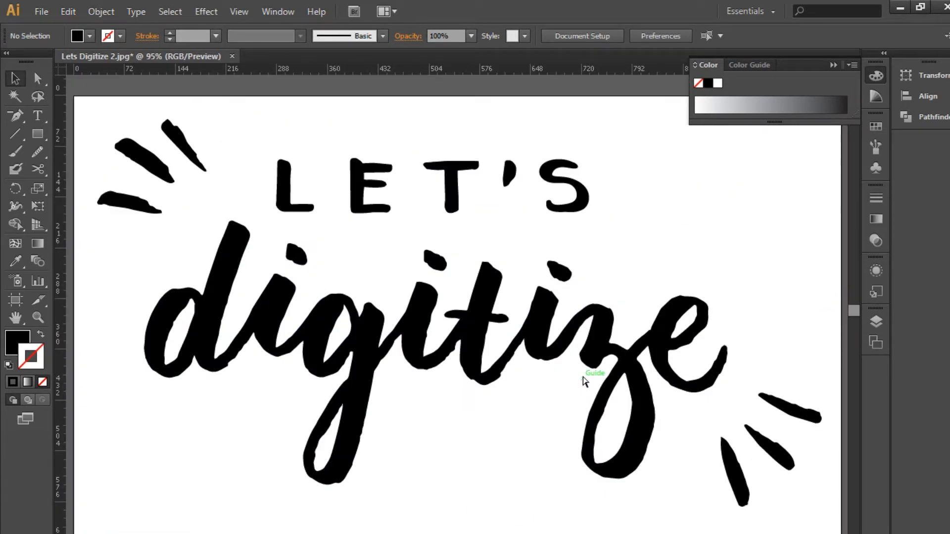
pyautogui.moveTo(476, 68); pyautogui.dragTo(477, 179)
pyautogui.moveTo(471, 225); pyautogui.dragTo(399, 357)
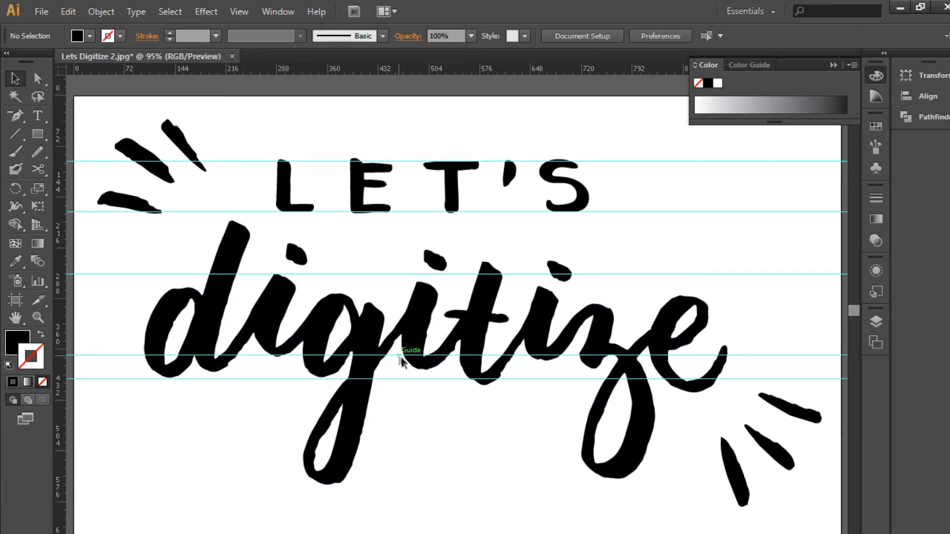
# Step: Align the top edges of the three i dots in "digitize" with one another
pyautogui.scroll(4, 402, 361)
pyautogui.moveTo(371, 350); pyautogui.dragTo(712, 463)
pyautogui.moveTo(471, 391); pyautogui.dragTo(459, 415)
pyautogui.click(294, 252)
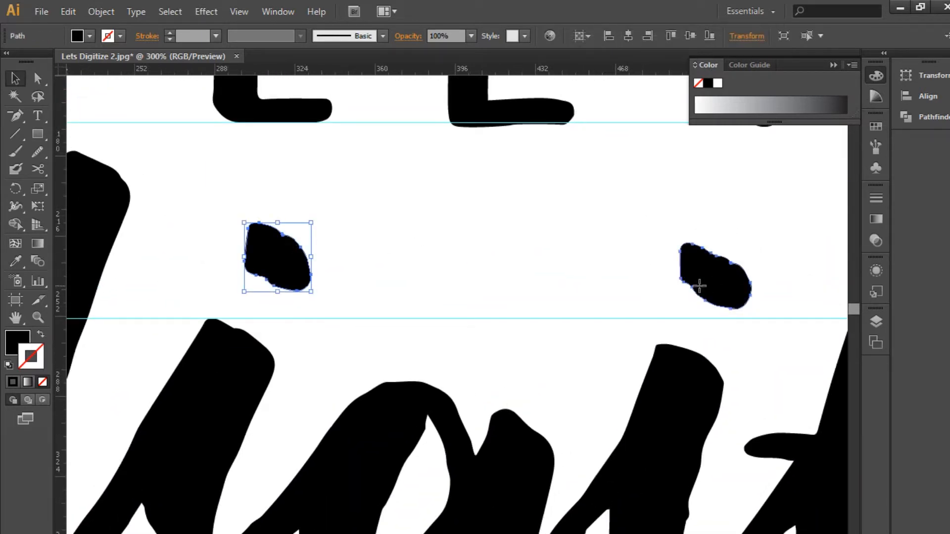
pyautogui.keyDown('shift'); pyautogui.click(699, 286); pyautogui.keyUp('shift')
pyautogui.moveTo(712, 287); pyautogui.dragTo(112, 204)
pyautogui.keyDown('shift'); pyautogui.click(493, 214); pyautogui.keyUp('shift')
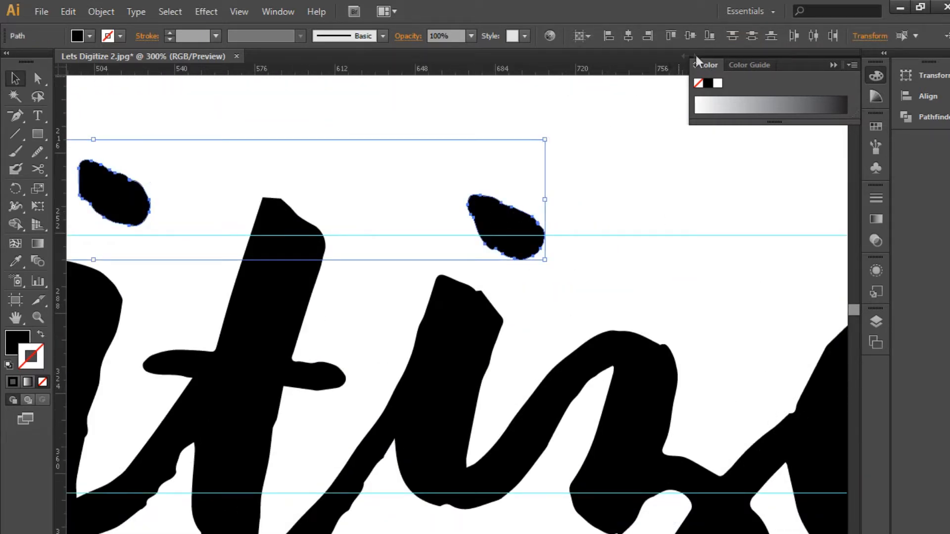
pyautogui.click(580, 36)
pyautogui.click(593, 48)
pyautogui.click(670, 36)
pyautogui.click(574, 172)
# Step: Add a horizontal guide at the right shoulder of the first i in "digitize"
pyautogui.moveTo(491, 259); pyautogui.dragTo(670, 277)
pyautogui.moveTo(407, 297); pyautogui.dragTo(585, 301)
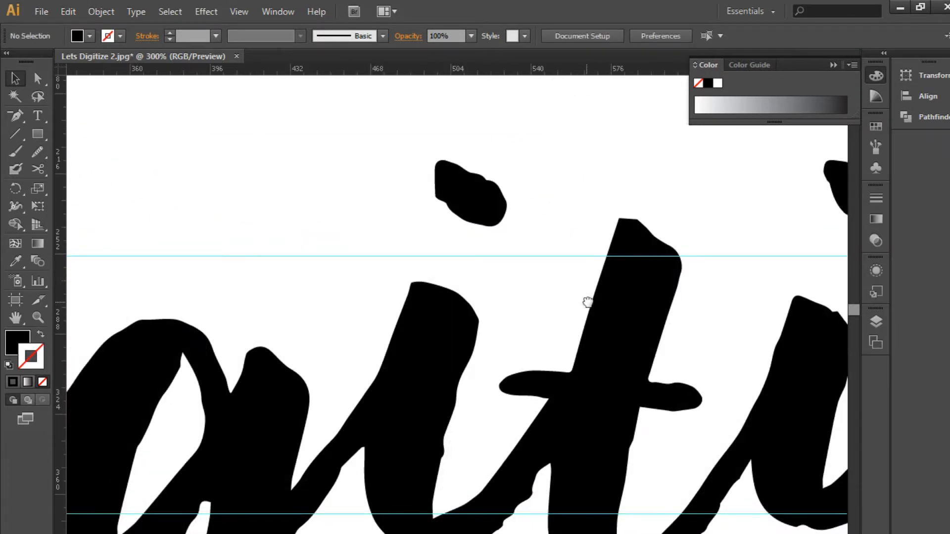
pyautogui.moveTo(479, 292); pyautogui.dragTo(733, 314)
pyautogui.moveTo(631, 314); pyautogui.dragTo(697, 319)
pyautogui.moveTo(566, 302); pyautogui.dragTo(395, 280)
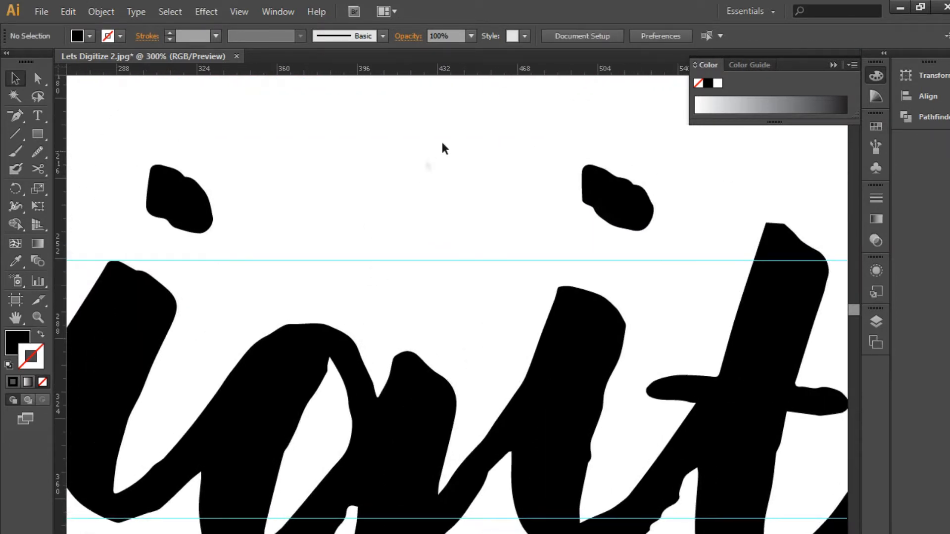
pyautogui.moveTo(513, 66); pyautogui.dragTo(207, 307)
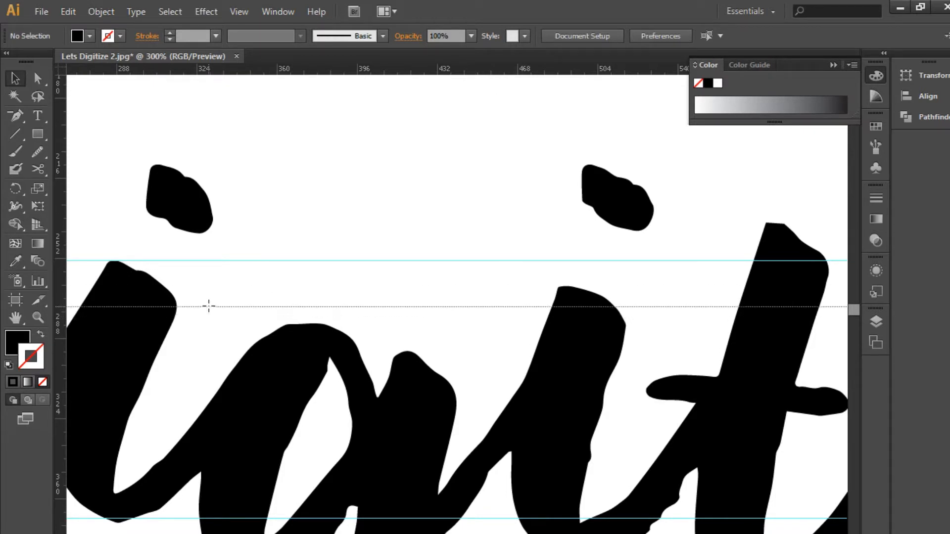
# Step: Raise the tops of the second and third i stems in "digitize" to match the two guides at the first i
pyautogui.press('a')
pyautogui.click(555, 311)
pyautogui.moveTo(649, 350)
pyautogui.mouseDown()
pyautogui.moveTo(629, 328)
pyautogui.moveTo(637, 300)
pyautogui.mouseUp()
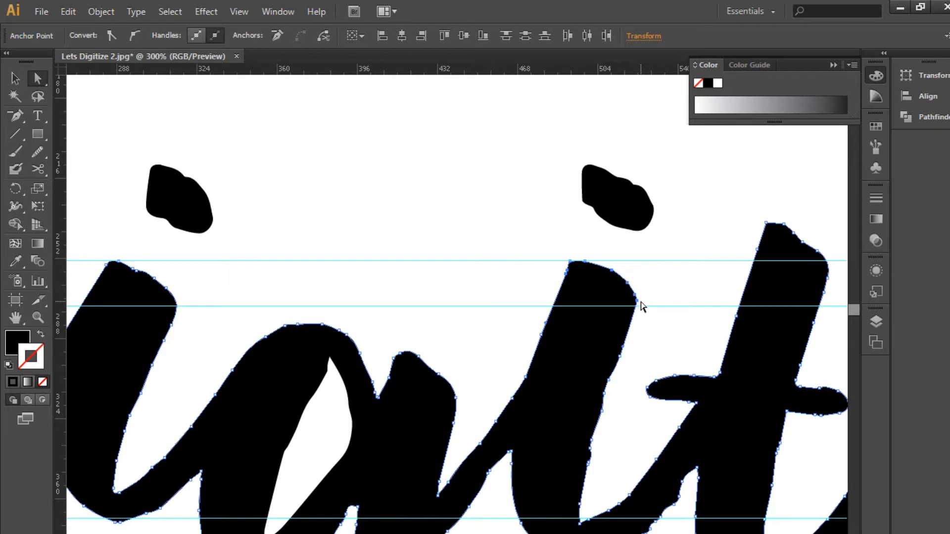
pyautogui.moveTo(632, 352)
pyautogui.mouseDown()
pyautogui.moveTo(473, 292)
pyautogui.moveTo(471, 313)
pyautogui.moveTo(516, 320)
pyautogui.moveTo(529, 282)
pyautogui.mouseUp()
pyautogui.click(598, 294)
pyautogui.moveTo(598, 287); pyautogui.dragTo(336, 174)
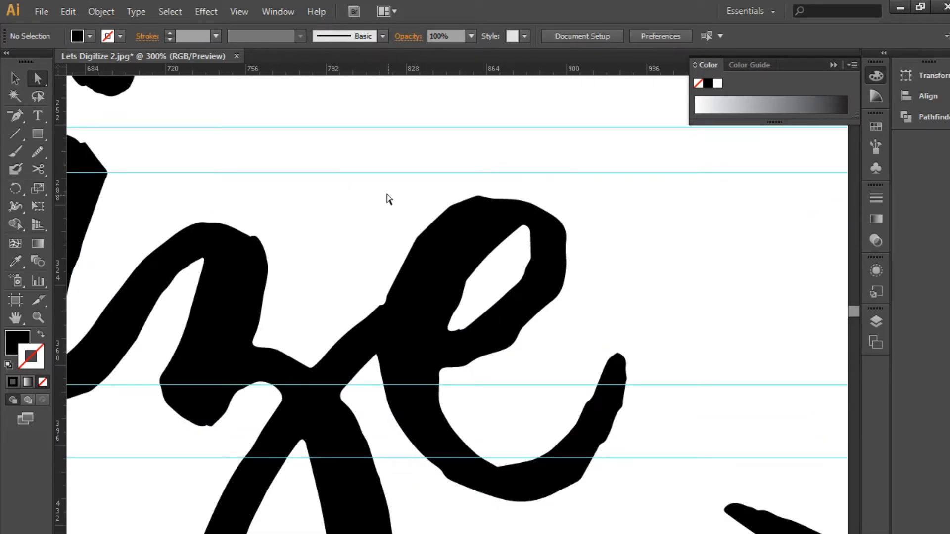
# Step: Lasso the anchor points of the e in "digitize" and move the letter up until its top meets the upper guide
pyautogui.moveTo(556, 360); pyautogui.dragTo(688, 509)
pyautogui.click(693, 427)
pyautogui.press('q')
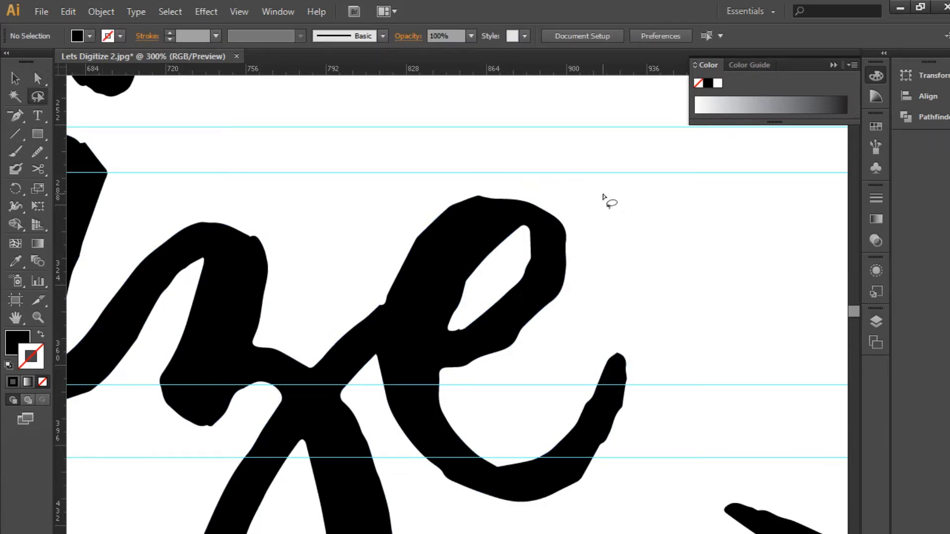
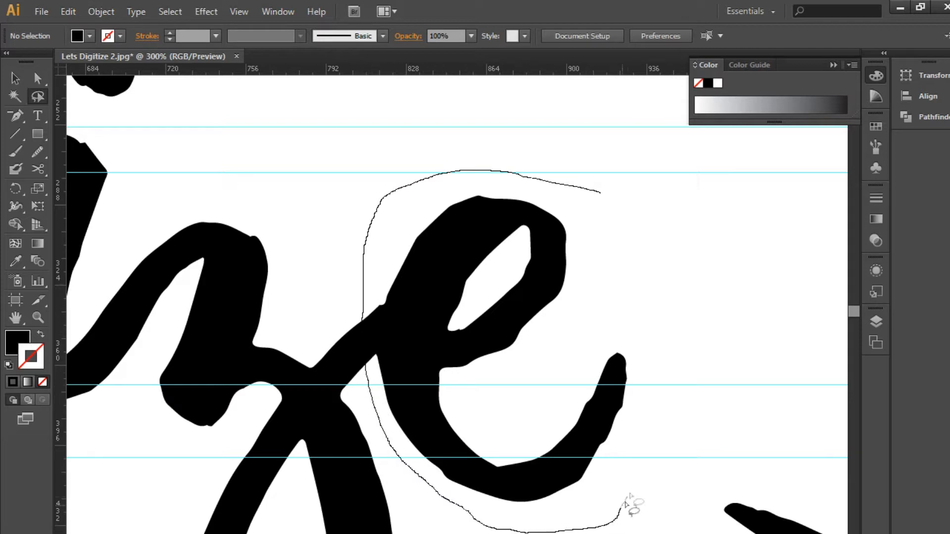
pyautogui.moveTo(612, 205); pyautogui.dragTo(611, 202)
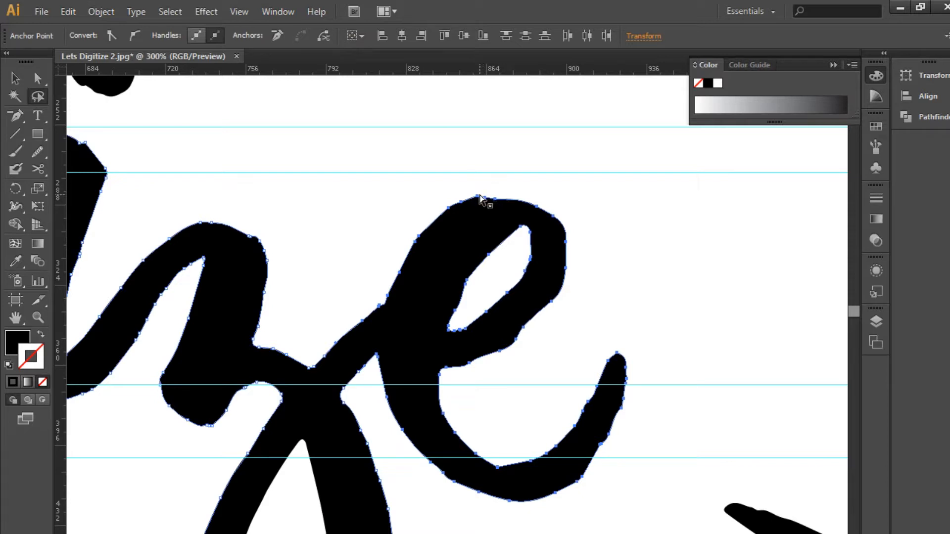
pyautogui.moveTo(480, 197); pyautogui.dragTo(505, 130)
pyautogui.press('Up')
pyautogui.press('Up')
pyautogui.press('Up')
pyautogui.press('Up')
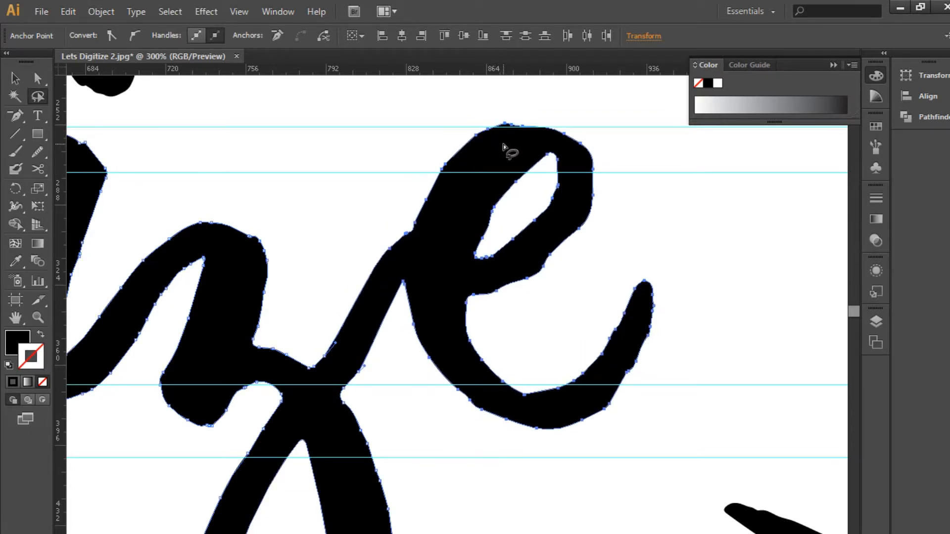
pyautogui.press('Down')
pyautogui.click(396, 169)
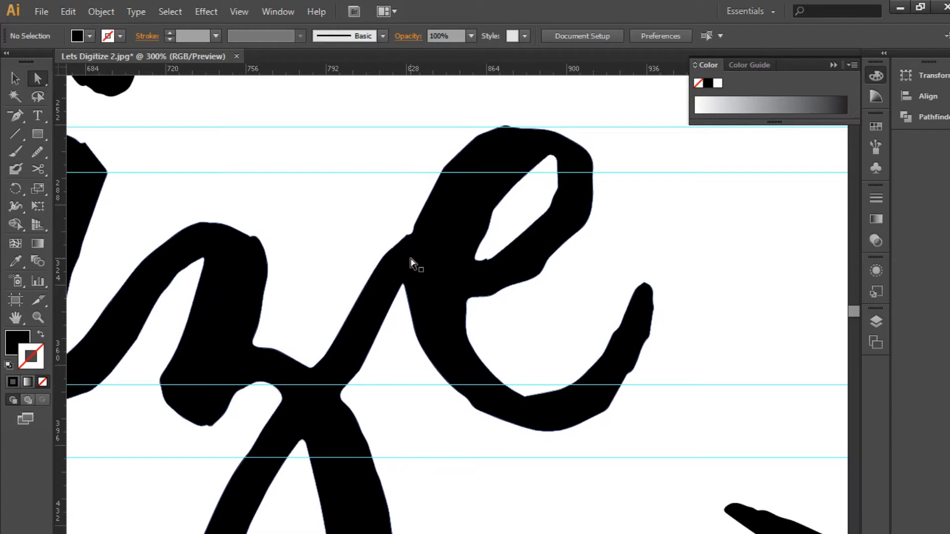
# Step: Clean up the stroke joining the z to the e by lowering its underside corner and deleting extra anchors on its upper edge
pyautogui.click(404, 285)
pyautogui.moveTo(404, 284); pyautogui.dragTo(409, 303)
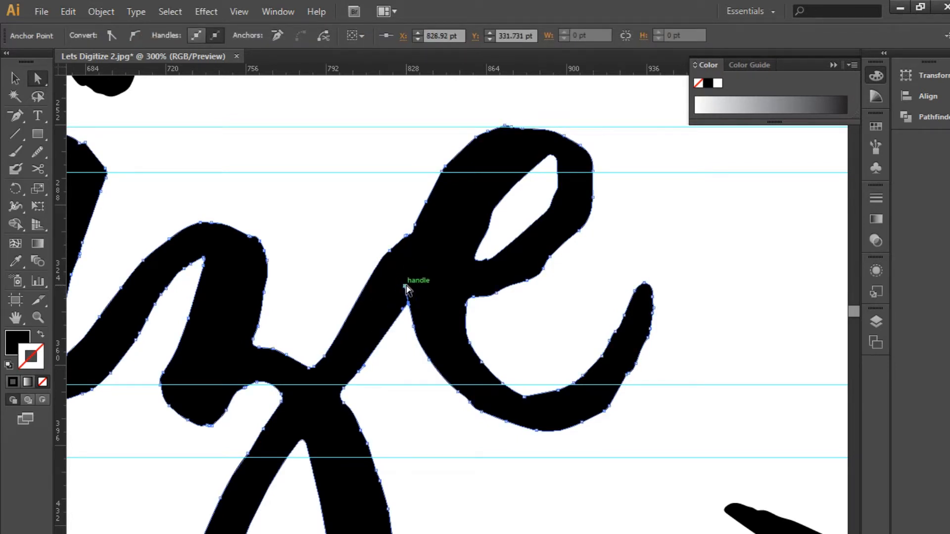
pyautogui.press('p')
pyautogui.click(389, 251)
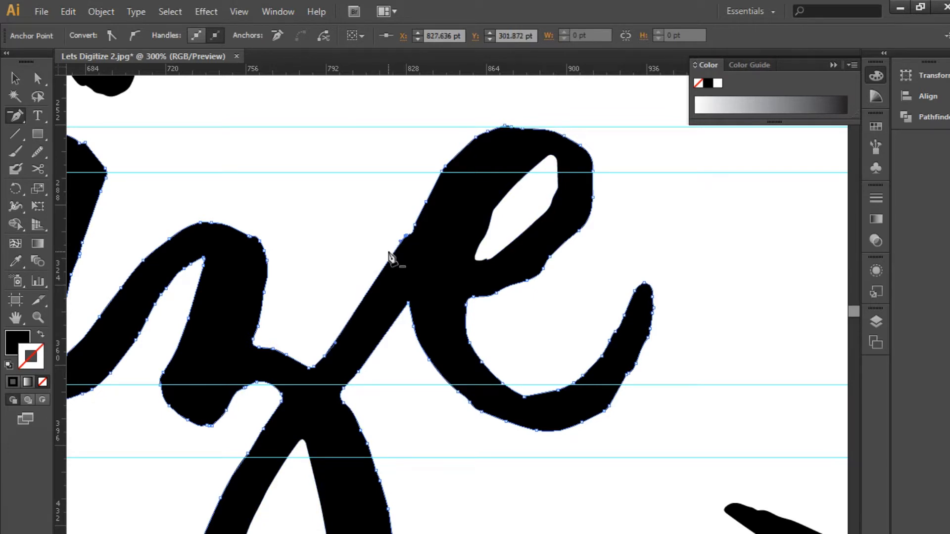
pyautogui.press('a')
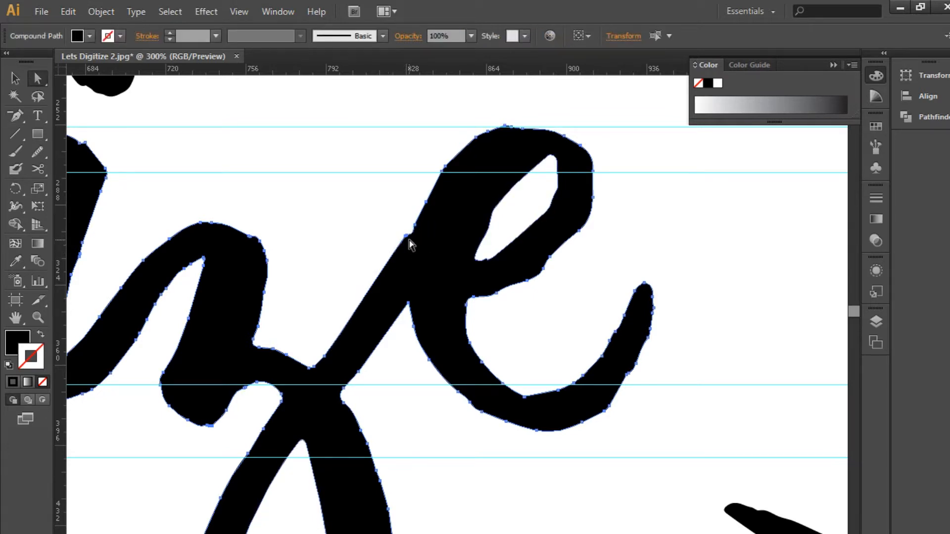
pyautogui.moveTo(405, 236); pyautogui.dragTo(399, 329)
pyautogui.press('-')
pyautogui.click(406, 236)
pyautogui.press('a')
pyautogui.click(379, 261)
# Step: Smooth the outlines of the z's descender loop with the Smooth tool
pyautogui.click(38, 152)
pyautogui.keyDown('ctrl'); pyautogui.click(418, 280); pyautogui.keyUp('ctrl')
pyautogui.moveTo(415, 282); pyautogui.dragTo(515, 186)
pyautogui.moveTo(327, 208); pyautogui.dragTo(523, 216)
pyautogui.moveTo(523, 455); pyautogui.dragTo(491, 201)
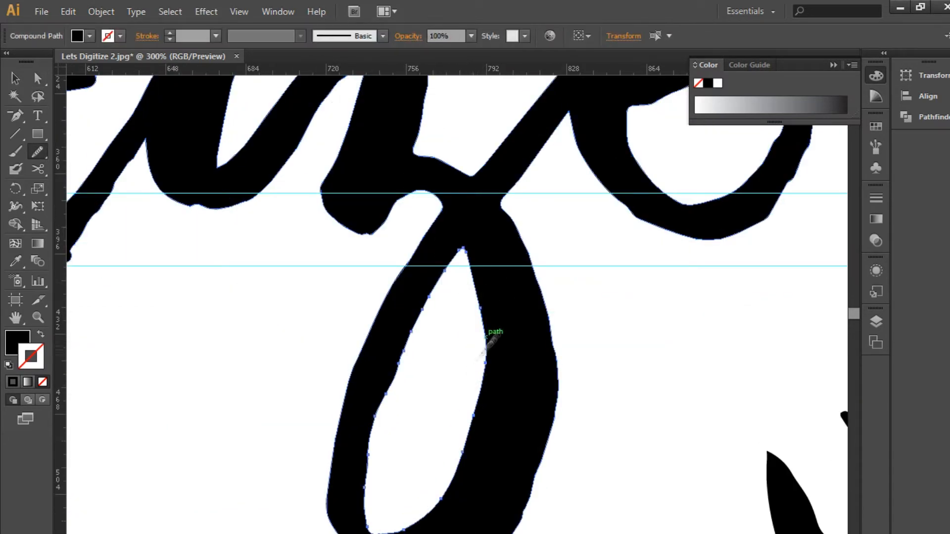
pyautogui.moveTo(413, 423); pyautogui.dragTo(408, 318)
pyautogui.moveTo(373, 342); pyautogui.dragTo(364, 298)
# Step: Smooth the lower curves and connecting strokes of the t, second i, g and d in "digitize" with the Smooth tool
pyautogui.moveTo(148, 106); pyautogui.dragTo(436, 430)
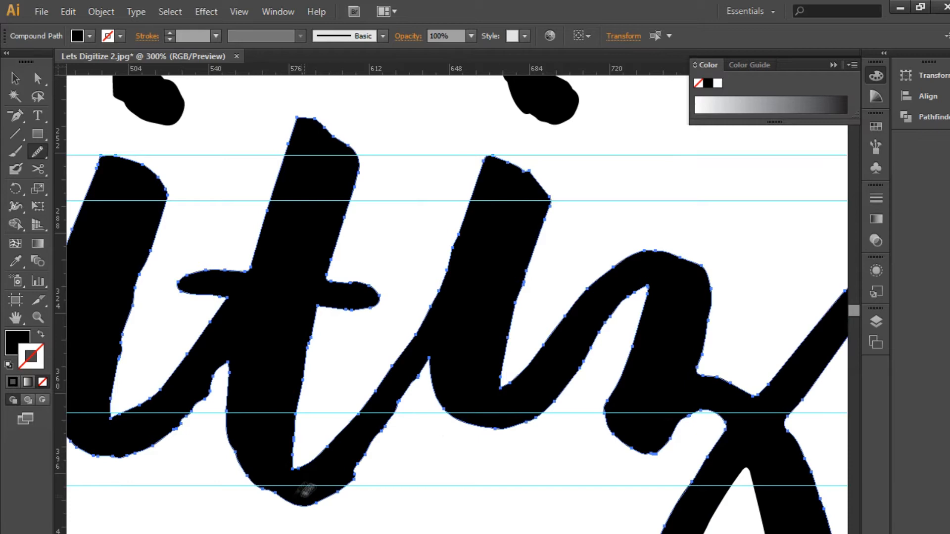
pyautogui.moveTo(236, 457); pyautogui.dragTo(287, 495)
pyautogui.moveTo(157, 441); pyautogui.dragTo(373, 475)
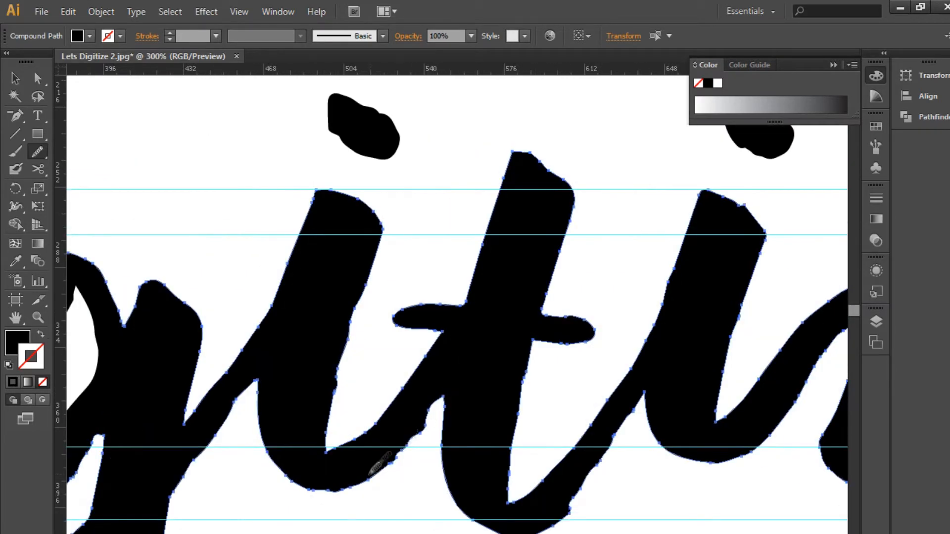
pyautogui.moveTo(322, 357); pyautogui.dragTo(530, 348)
pyautogui.moveTo(289, 479); pyautogui.dragTo(310, 247)
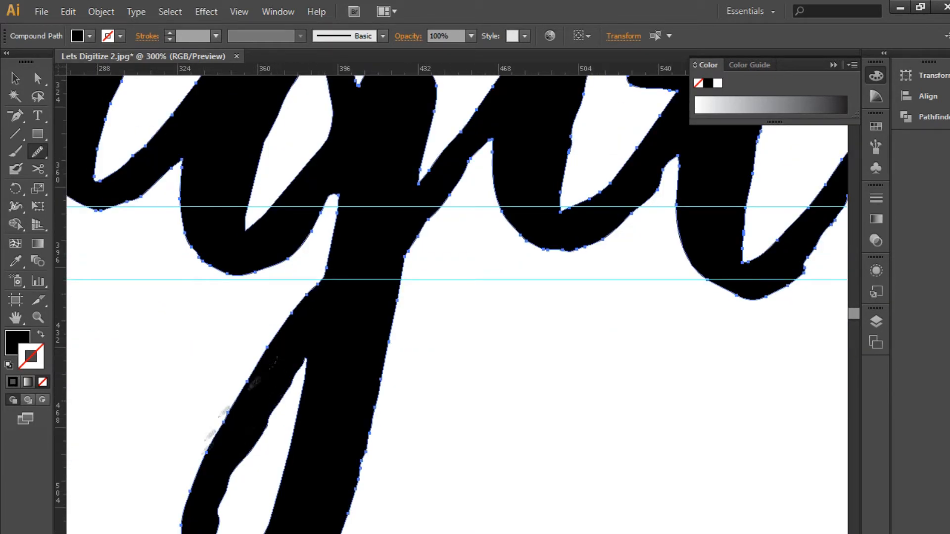
pyautogui.moveTo(232, 414); pyautogui.dragTo(239, 277)
pyautogui.moveTo(270, 461); pyautogui.dragTo(258, 454)
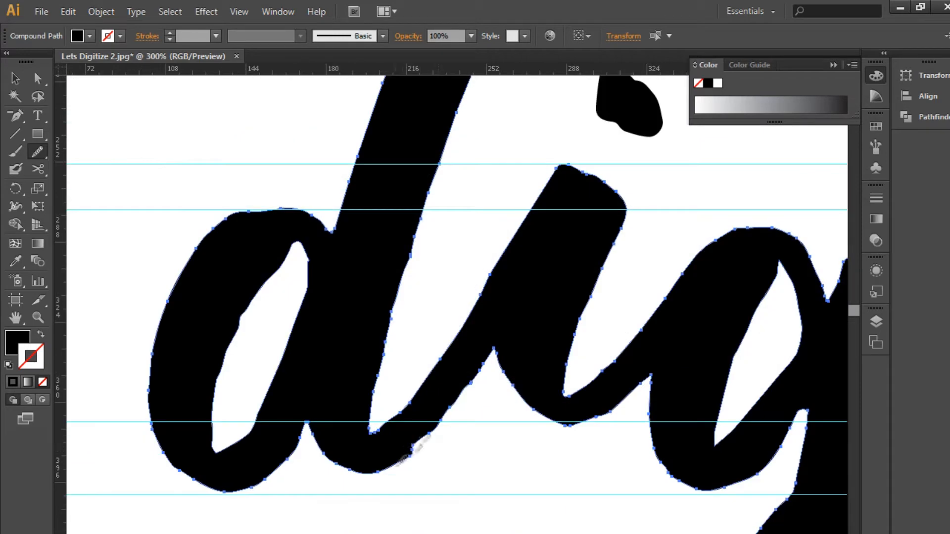
pyautogui.press('p')
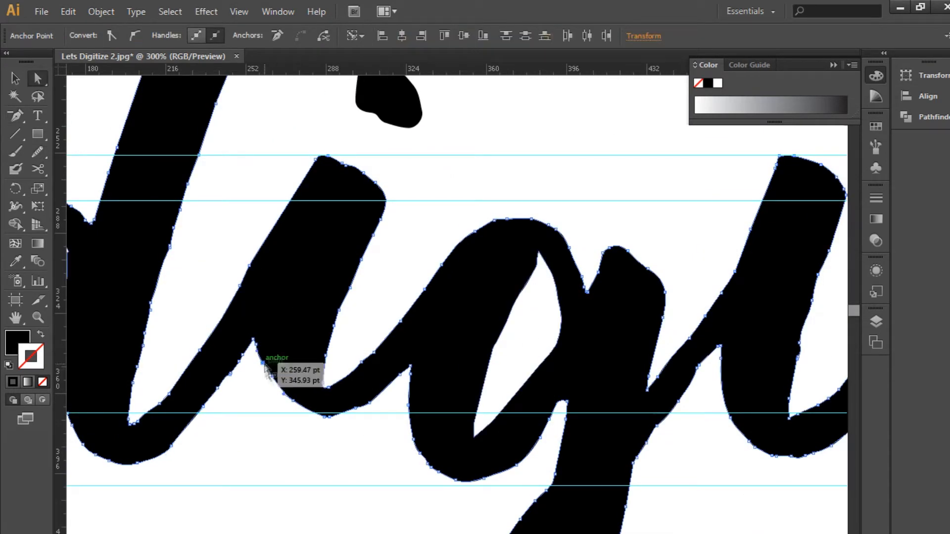
pyautogui.moveTo(259, 356); pyautogui.dragTo(287, 405)
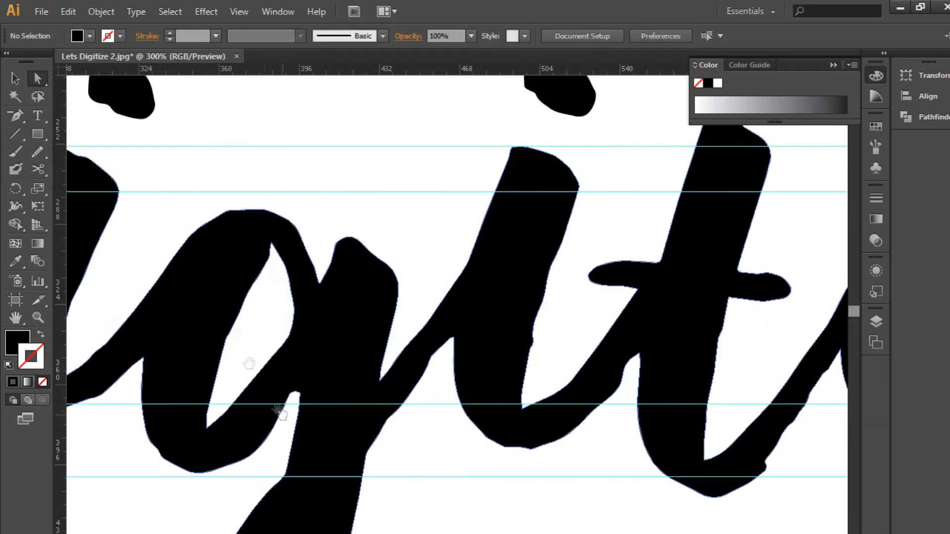
# Step: Clean up the kink at the upper tip of the g's counter by removing its extra anchor point
pyautogui.click(271, 247)
pyautogui.press('-')
pyautogui.click(271, 250)
pyautogui.press('Return')
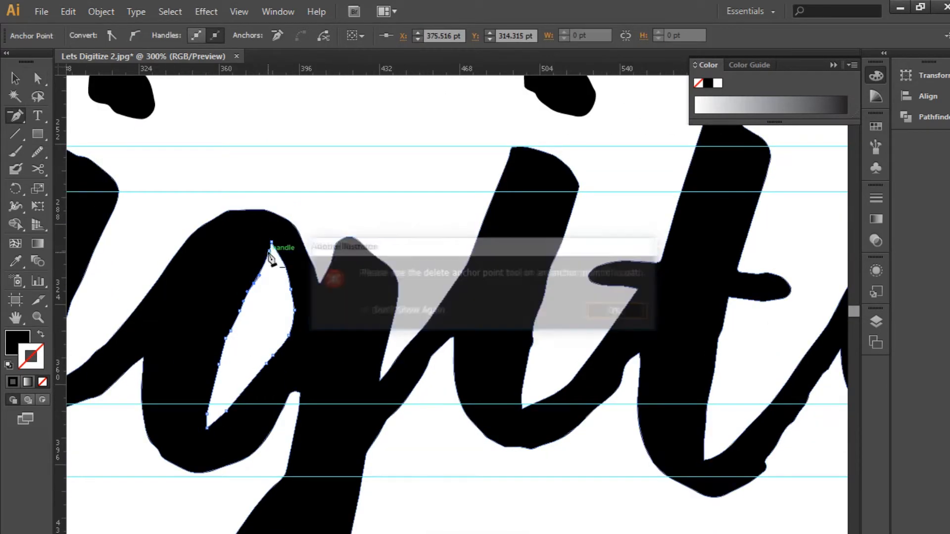
pyautogui.press('a')
pyautogui.click(226, 412)
pyautogui.moveTo(280, 460); pyautogui.dragTo(341, 222)
pyautogui.moveTo(636, 90); pyautogui.dragTo(197, 313)
# Step: Remove the bump on the lower-right edge of the t by deleting an extra anchor point and adjusting its neighbour
pyautogui.click(380, 452)
pyautogui.press('-')
pyautogui.click(392, 438)
pyautogui.press('Return')
pyautogui.press('a')
pyautogui.moveTo(392, 438); pyautogui.dragTo(396, 424)
pyautogui.click(396, 424)
pyautogui.press('v')
pyautogui.click(390, 416)
# Step: Round the bottom of the d's counter by deleting an extra anchor point and adjusting the curve
pyautogui.moveTo(607, 451); pyautogui.dragTo(935, 398)
pyautogui.press('-')
pyautogui.click(276, 466)
pyautogui.press('a')
pyautogui.moveTo(306, 454); pyautogui.dragTo(302, 479)
pyautogui.press('-')
# Step: Reshape the top of the d's counter by deleting extra anchor points and repositioning the corner anchor
pyautogui.click(341, 280)
pyautogui.keyDown('ctrl'); pyautogui.click(355, 277); pyautogui.keyUp('ctrl')
pyautogui.keyDown('ctrl'); pyautogui.click(386, 327); pyautogui.keyUp('ctrl')
pyautogui.press('a')
pyautogui.click(366, 280)
pyautogui.moveTo(367, 281); pyautogui.dragTo(377, 286)
pyautogui.press('-')
pyautogui.click(367, 303)
pyautogui.press('a')
pyautogui.click(360, 263)
pyautogui.click(357, 260)
# Step: Smooth the d's counter outline with the Smooth tool and hide the guides
pyautogui.click(38, 151)
pyautogui.moveTo(365, 260); pyautogui.dragTo(262, 428)
pyautogui.keyDown('ctrl'); pyautogui.click(501, 274); pyautogui.keyUp('ctrl')
pyautogui.press('w')
pyautogui.hotkey('ctrl', ';')
# Step: Delete the extra anchor points where the top of the d's bowl meets its stem
pyautogui.press('a')
pyautogui.click(386, 249)
pyautogui.press('-')
pyautogui.click(387, 248)
pyautogui.press('Return')
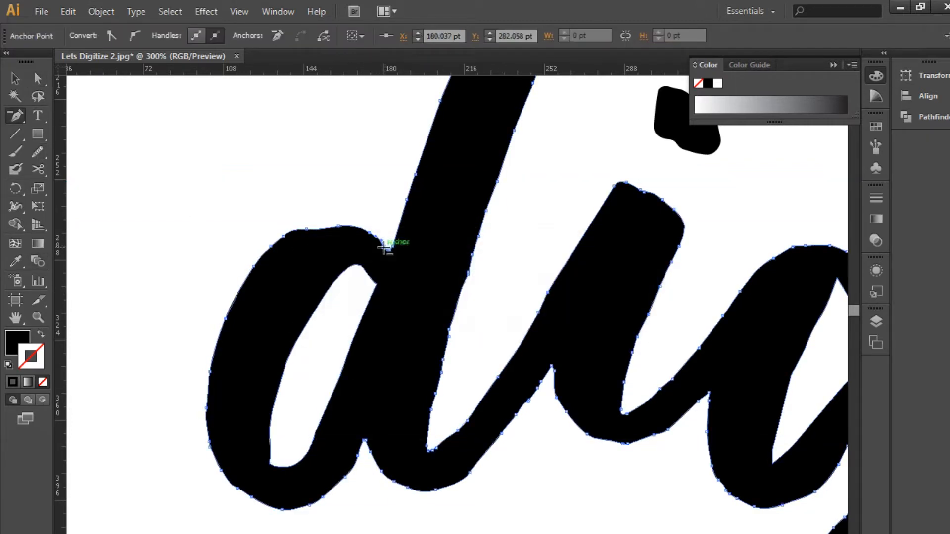
pyautogui.scroll(2, 388, 250)
pyautogui.click(364, 243)
pyautogui.press('Return')
pyautogui.click(364, 242)
# Step: Refine the notch between the d's bowl and stem by removing another bowl anchor and adjusting the corner anchor's handle
pyautogui.press('a')
pyautogui.click(375, 248)
pyautogui.press('-')
pyautogui.click(345, 219)
pyautogui.press('a')
pyautogui.click(376, 248)
pyautogui.moveTo(381, 239); pyautogui.dragTo(378, 245)
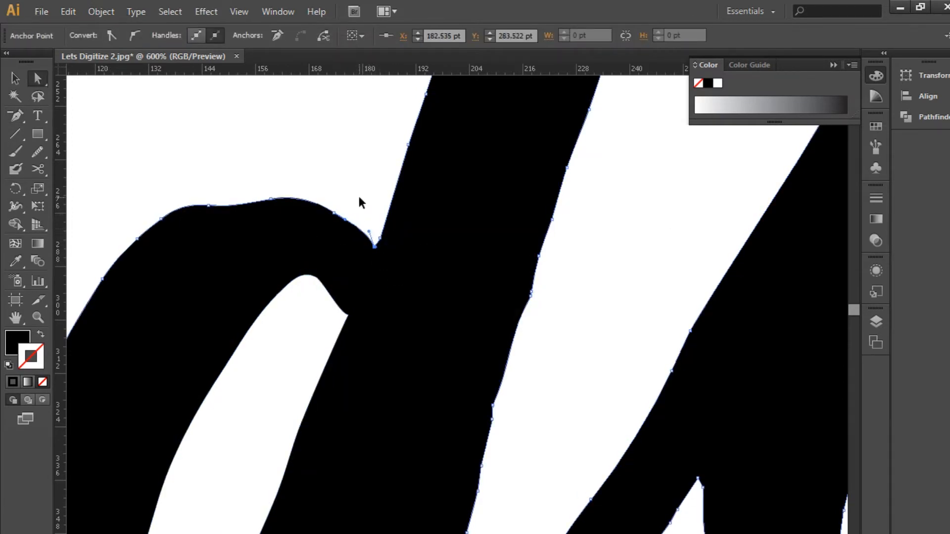
pyautogui.click(358, 197)
# Step: Examine the whole lettering composition for remaining uneven outlines, ending at the e
pyautogui.moveTo(816, 440); pyautogui.dragTo(399, 301)
pyautogui.hotkey('ctrl', '-')
pyautogui.hotkey('ctrl', '-')
pyautogui.hotkey('ctrl', '-')
pyautogui.hotkey('ctrl', '-')
pyautogui.hotkey('ctrl', '-')
pyautogui.hotkey('ctrl', '-')
pyautogui.hotkey('ctrl', '-')
pyautogui.press('v')
pyautogui.press('a')
pyautogui.click(681, 302)
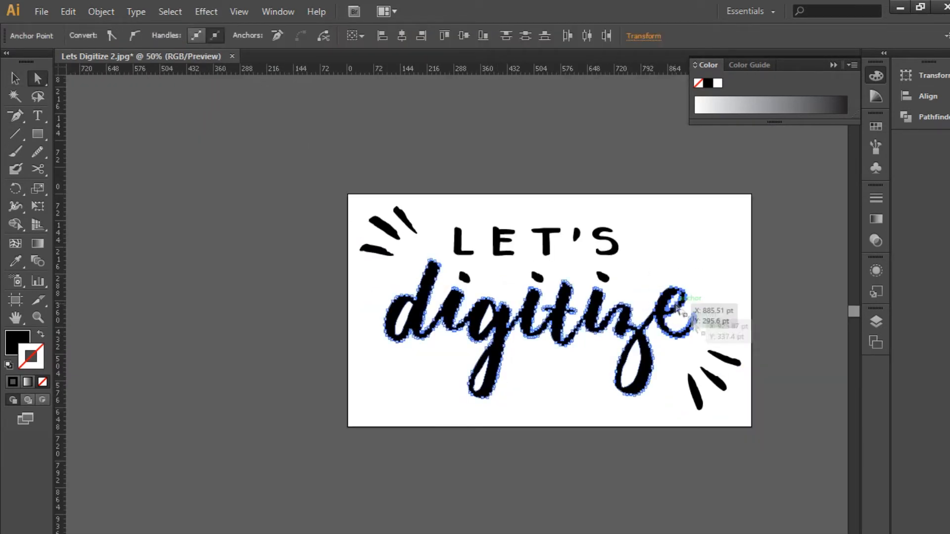
pyautogui.click(732, 331)
# Step: Refine the stroke joining the z to the e by adjusting its edge and deleting an extra anchor point
pyautogui.hotkey('ctrl', '+')
pyautogui.hotkey('ctrl', '+')
pyautogui.hotkey('ctrl', '+')
pyautogui.hotkey('ctrl', '+')
pyautogui.moveTo(841, 331); pyautogui.dragTo(43, 275)
pyautogui.click(418, 265)
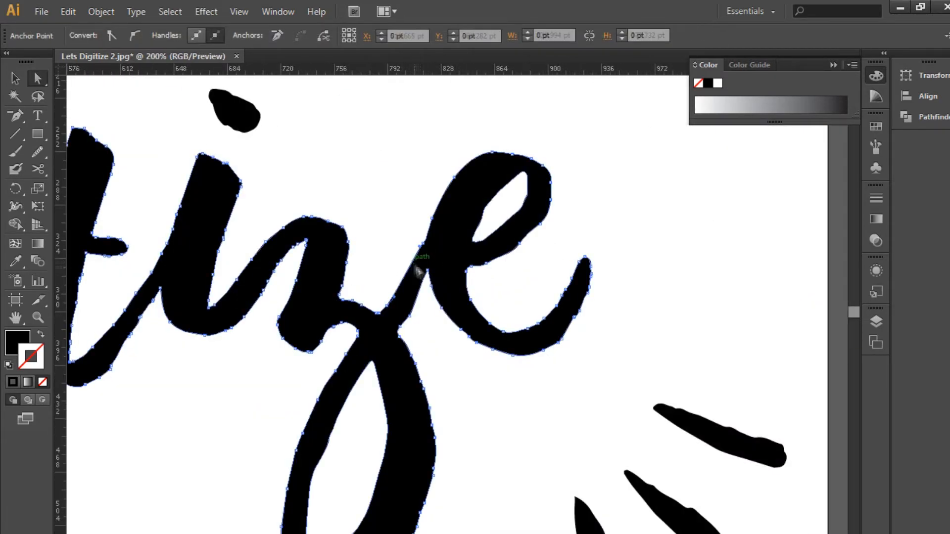
pyautogui.moveTo(433, 367); pyautogui.dragTo(458, 388)
pyautogui.click(435, 339)
pyautogui.press('-')
pyautogui.click(434, 339)
pyautogui.hotkey('ctrl', '-')
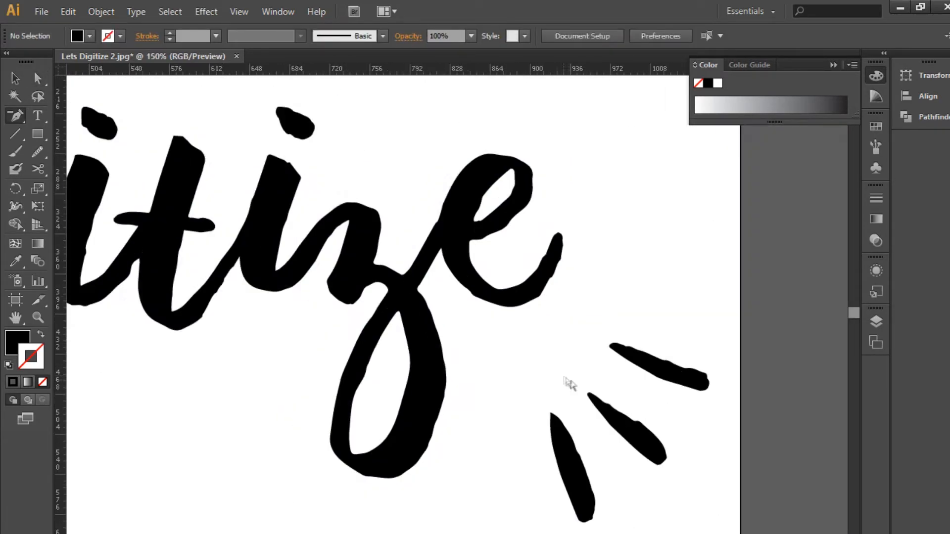
# Step: Group the "digitize" lettering together with its three i dots
pyautogui.hotkey('ctrl', '0')
pyautogui.press('v')
pyautogui.moveTo(726, 248); pyautogui.dragTo(145, 364)
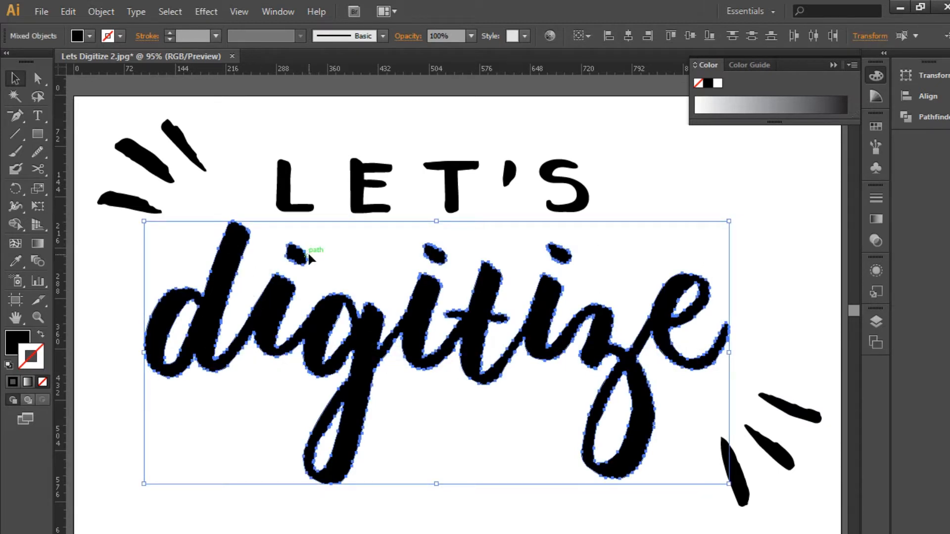
pyautogui.hotkey('ctrl', 'g')
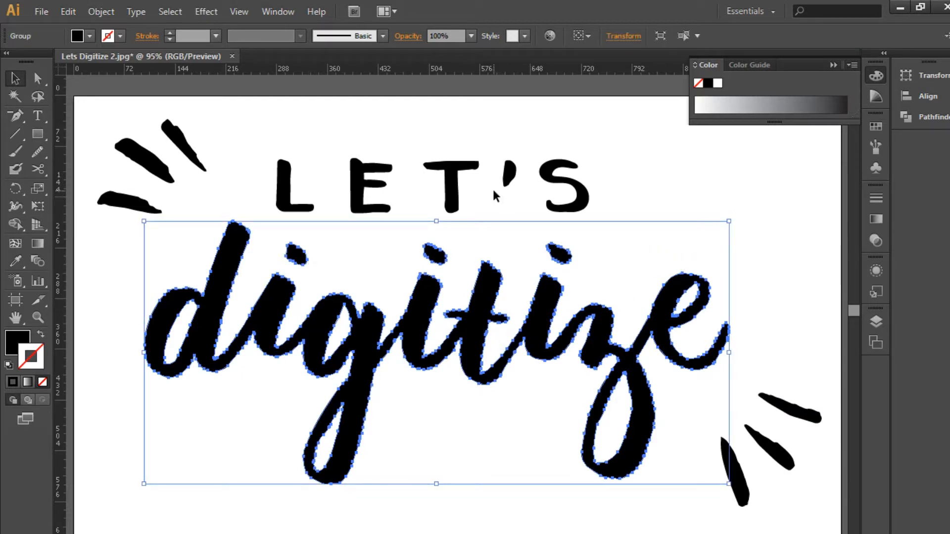
pyautogui.click(459, 168)
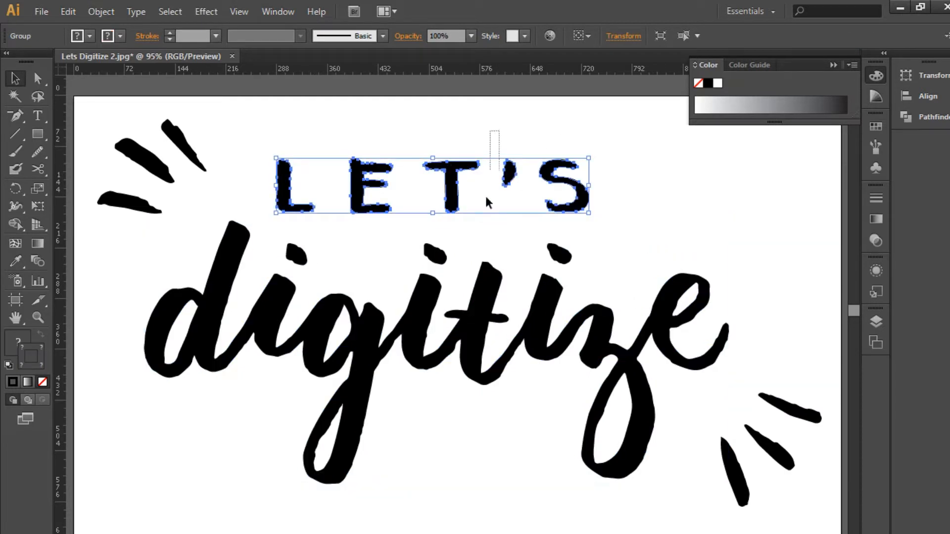
pyautogui.keyDown('shift'); pyautogui.click(391, 368); pyautogui.keyUp('shift')
pyautogui.click(282, 145)
# Step: Shift the middle upper-left accent stroke slightly left and group the three upper-left accent strokes
pyautogui.click(97, 205)
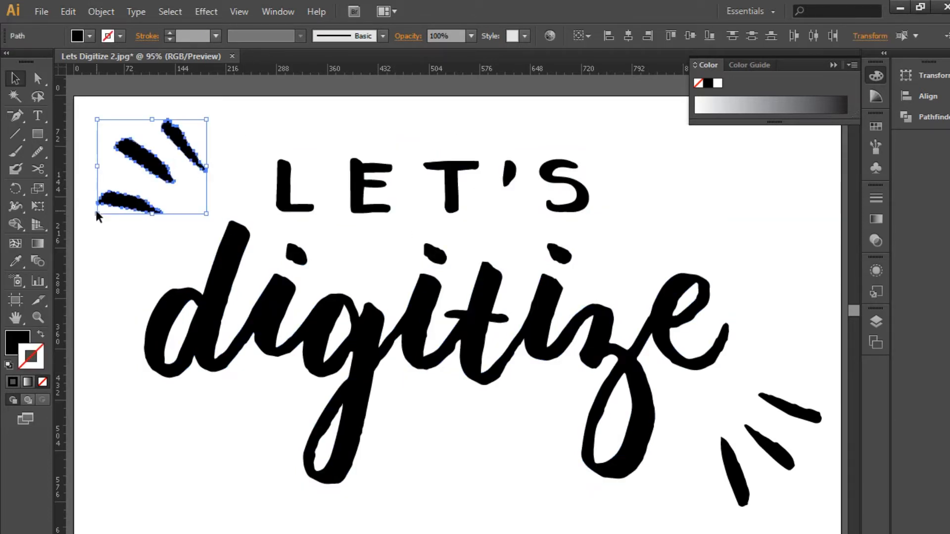
pyautogui.click(201, 143)
pyautogui.moveTo(137, 163); pyautogui.dragTo(131, 161)
pyautogui.moveTo(218, 130)
pyautogui.mouseDown()
pyautogui.moveTo(148, 171)
pyautogui.moveTo(104, 228)
pyautogui.mouseUp()
# Step: Group the three lower-right accent strokes, and combine them with the upper-left accents into one group
pyautogui.moveTo(786, 378)
pyautogui.mouseDown()
pyautogui.moveTo(740, 472)
pyautogui.moveTo(707, 484)
pyautogui.mouseUp()
pyautogui.click(752, 364)
pyautogui.click(787, 411)
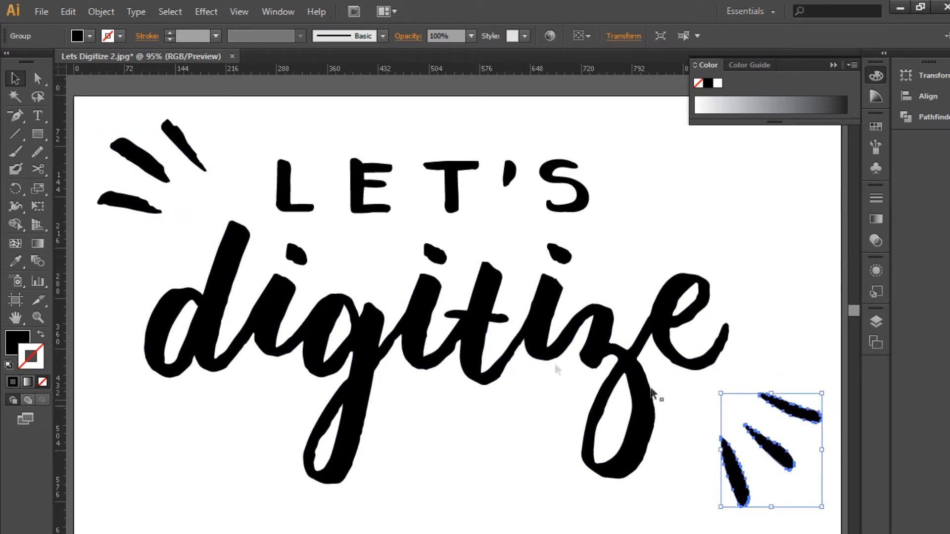
pyautogui.keyDown('shift'); pyautogui.click(171, 147); pyautogui.keyUp('shift')
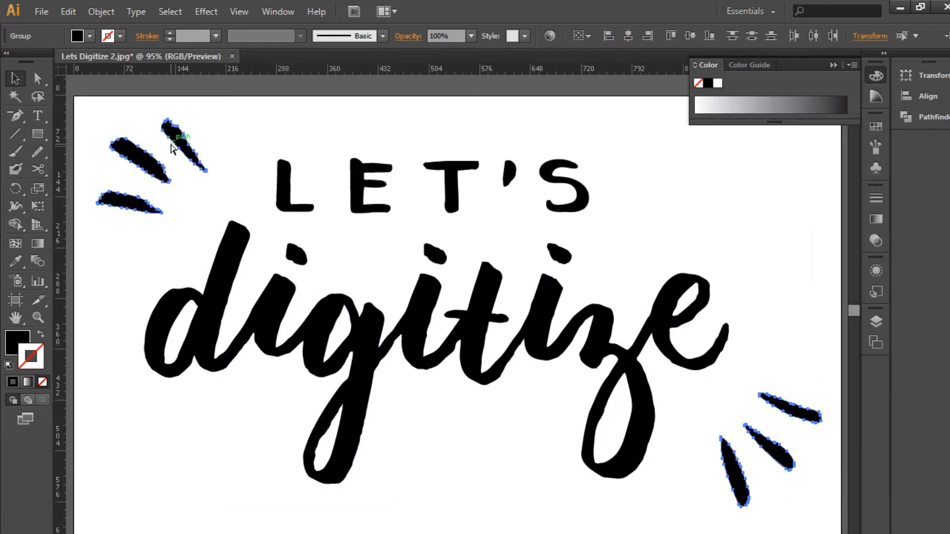
pyautogui.hotkey('ctrl', 'g')
# Step: Centre all the lettering and accent strokes horizontally on the artboard
pyautogui.click(335, 156)
pyautogui.hotkey('ctrl', 'a')
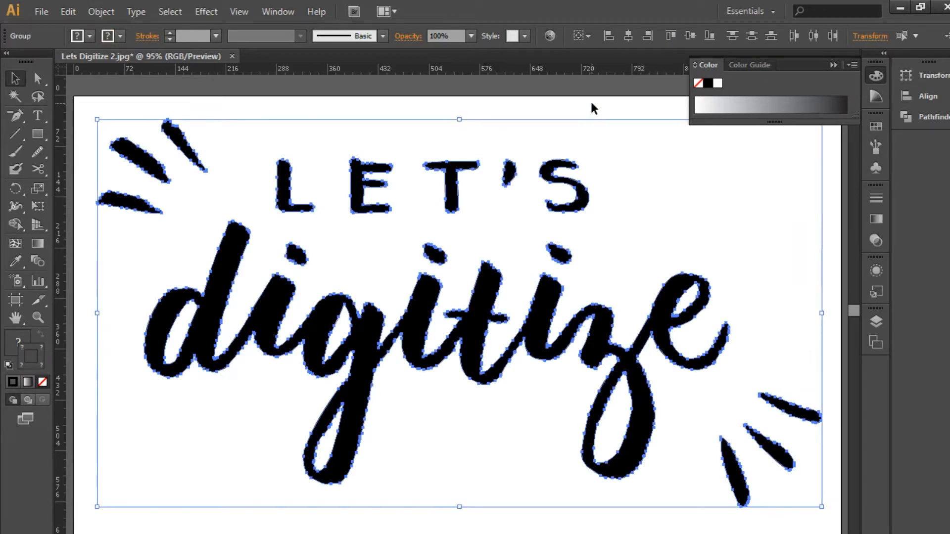
pyautogui.click(626, 40)
pyautogui.click(645, 171)
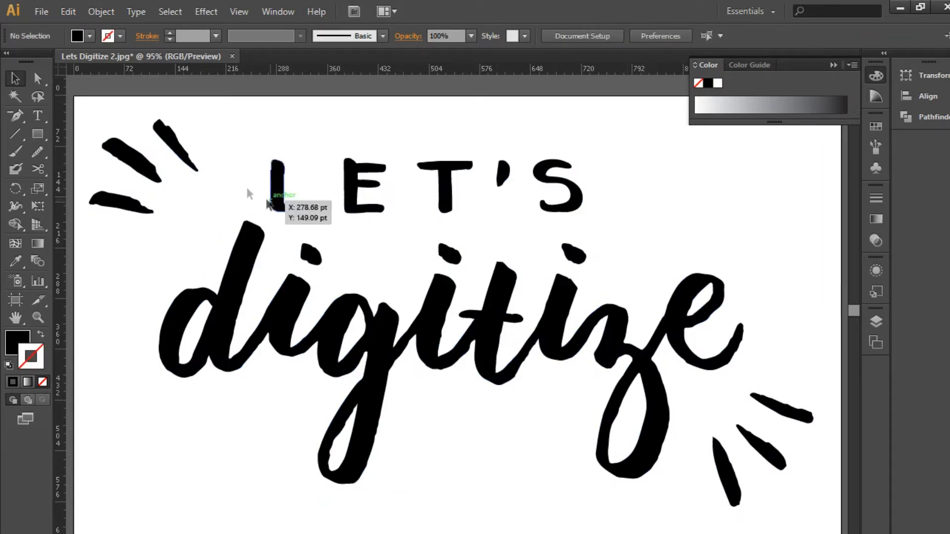
# Step: Ungroup the combined accents so the upper-left and lower-right sets are independent
pyautogui.click(193, 157)
pyautogui.hotkey('ctrl', 'shift', 'g')
pyautogui.click(195, 151)
# Step: Try moving the upper-left accent strokes inward, closer to the lettering
pyautogui.click(170, 147)
pyautogui.moveTo(166, 139); pyautogui.dragTo(188, 142)
pyautogui.click(233, 180)
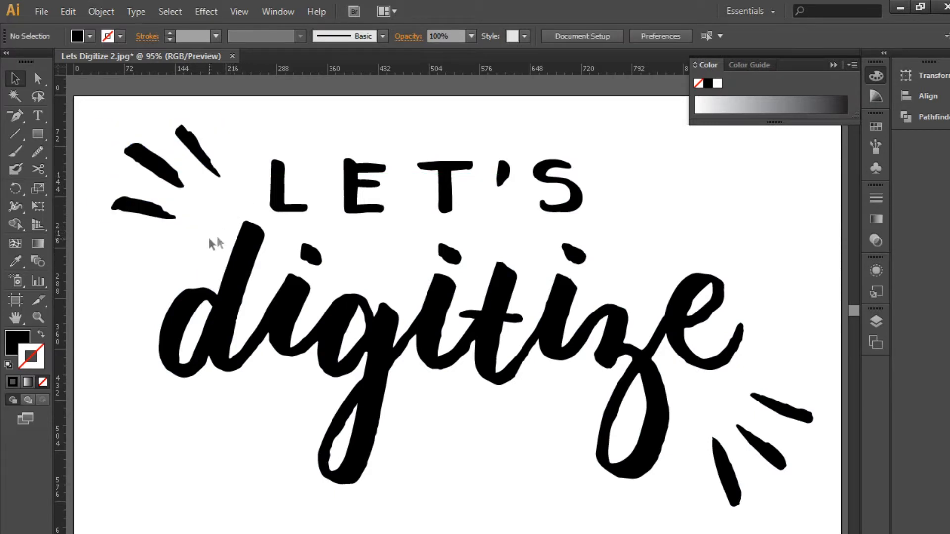
pyautogui.hotkey('ctrl', 'z')
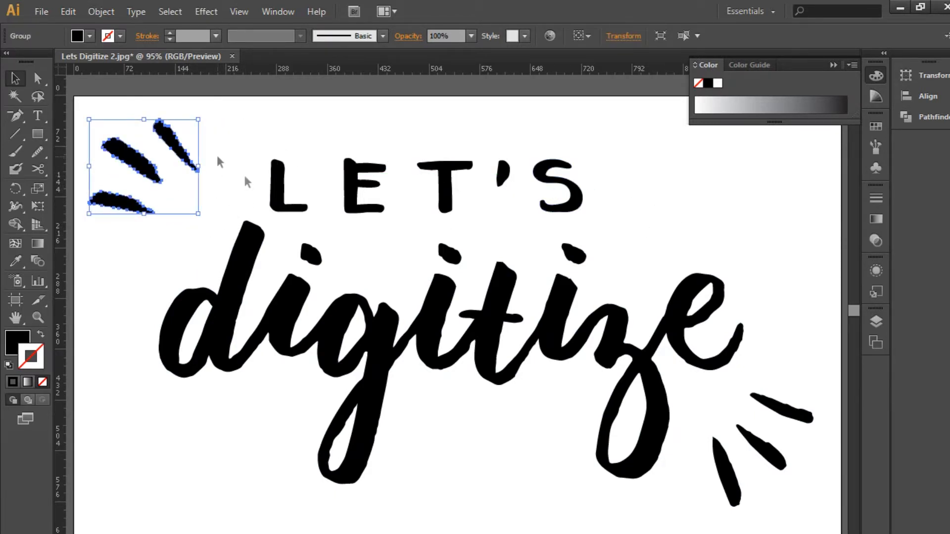
pyautogui.keyDown('shift'); pyautogui.click(775, 417); pyautogui.keyUp('shift')
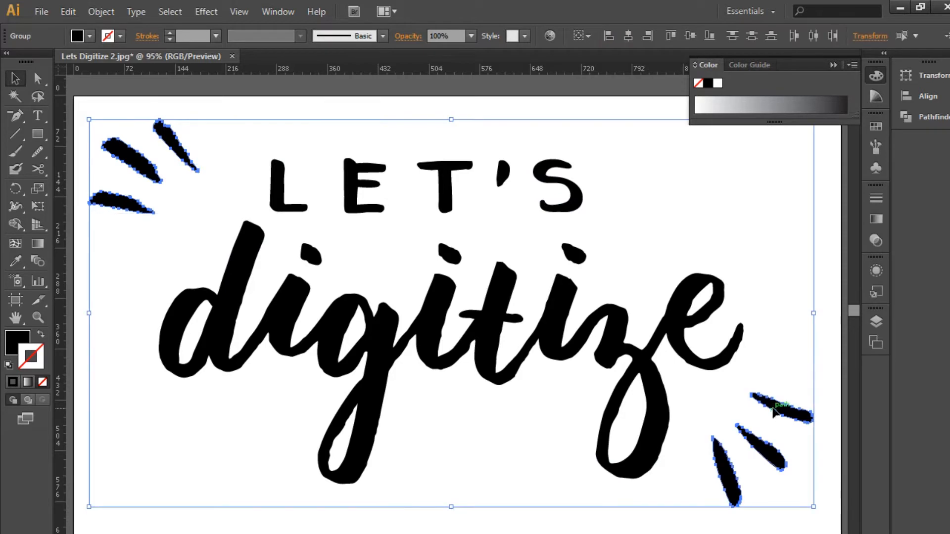
pyautogui.rightClick(558, 150)
pyautogui.moveTo(608, 250)
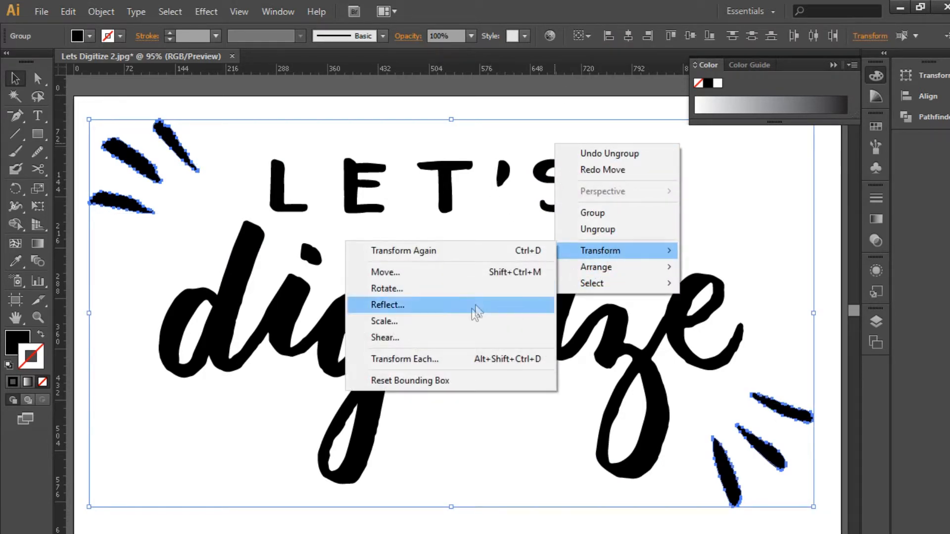
pyautogui.click(461, 304)
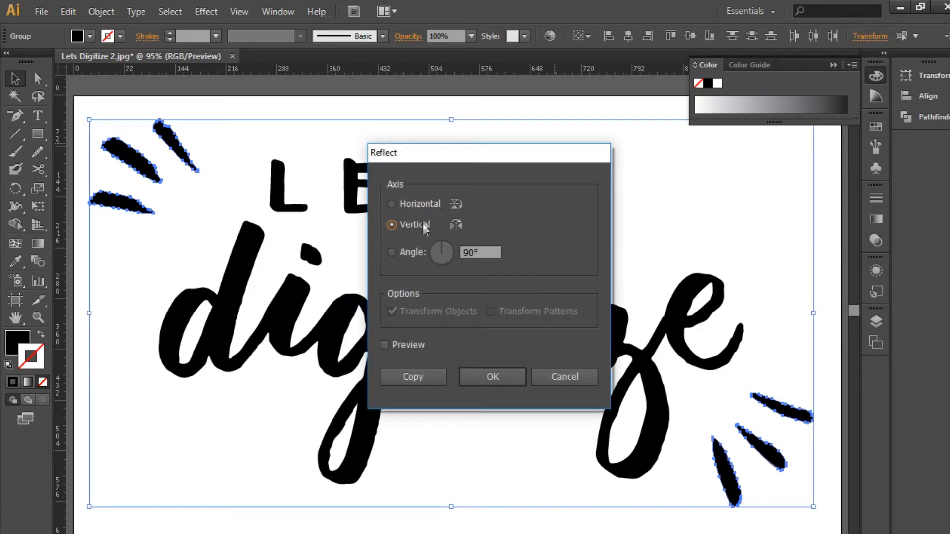
pyautogui.click(418, 347)
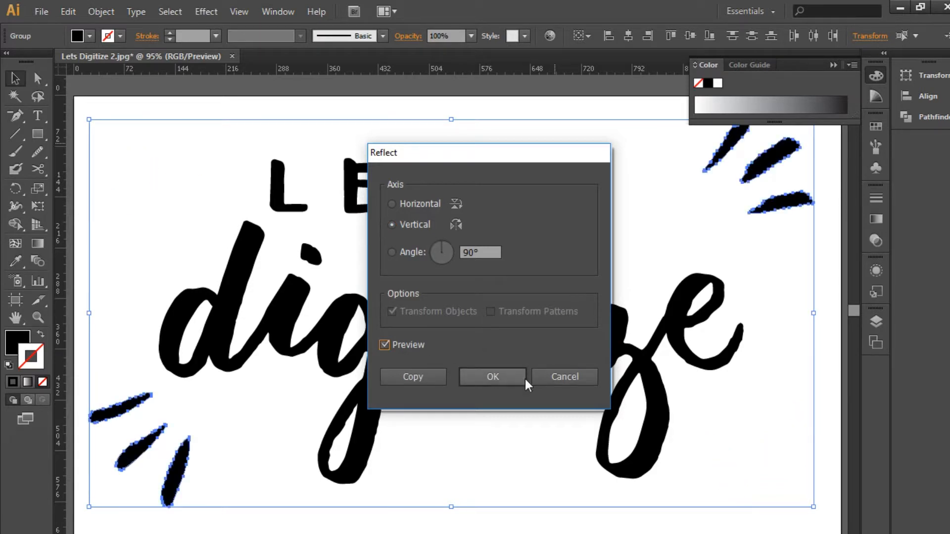
pyautogui.click(566, 380)
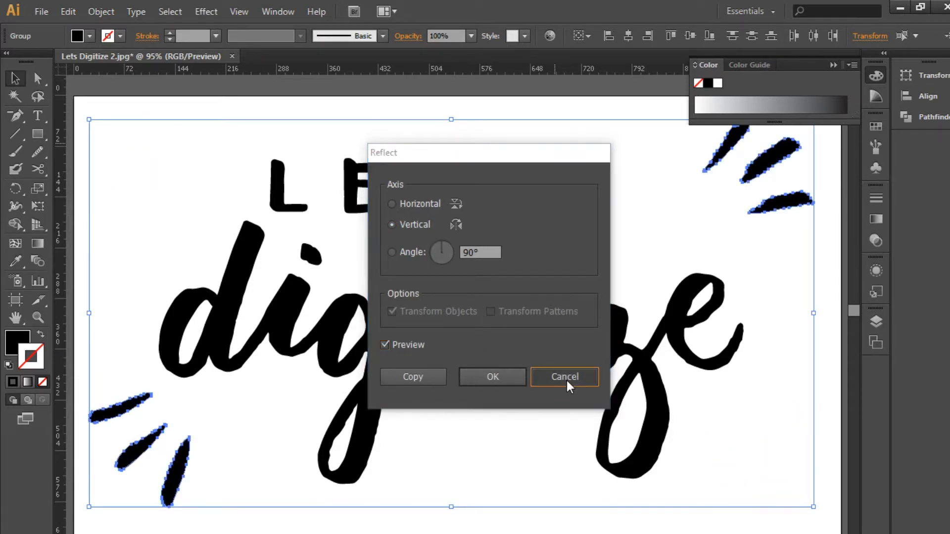
pyautogui.click(727, 334)
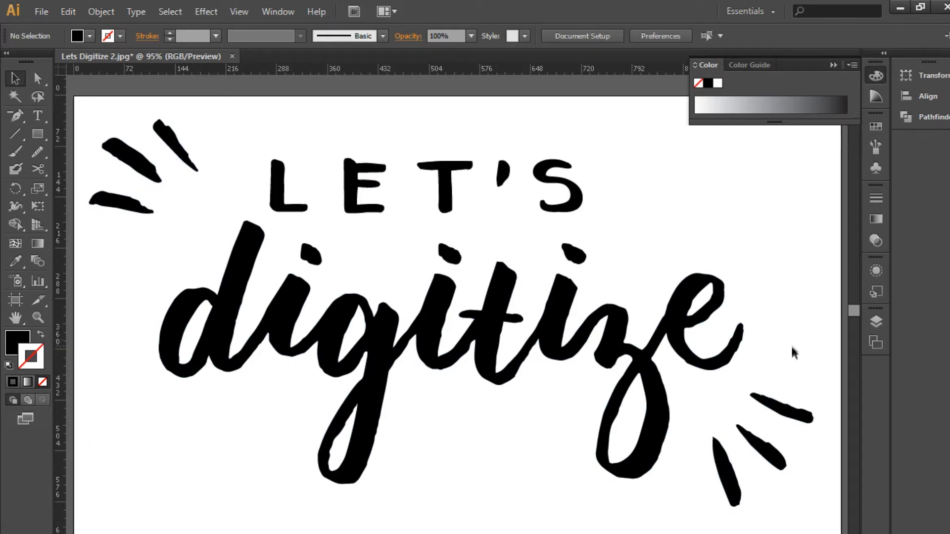
# Step: Copy the lower-right accents to the artboard's upper-right corner, and rotate and nudge the copy so it radiates from the lettering
pyautogui.moveTo(796, 389); pyautogui.dragTo(668, 492)
pyautogui.moveTo(760, 413); pyautogui.dragTo(760, 184)
pyautogui.moveTo(820, 154)
pyautogui.mouseDown()
pyautogui.moveTo(817, 178)
pyautogui.moveTo(603, 238)
pyautogui.moveTo(569, 219)
pyautogui.moveTo(627, 138)
pyautogui.moveTo(685, 121)
pyautogui.mouseUp()
pyautogui.moveTo(772, 215)
pyautogui.mouseDown()
pyautogui.moveTo(127, 168)
pyautogui.moveTo(779, 181)
pyautogui.moveTo(771, 186)
pyautogui.moveTo(782, 233)
pyautogui.mouseUp()
pyautogui.click(772, 240)
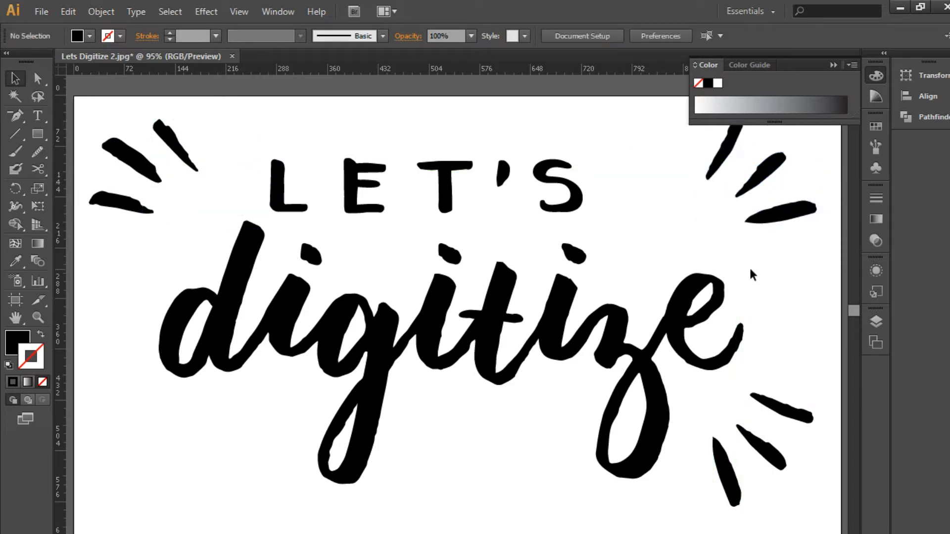
# Step: Delete the lower-right accent strokes beside the z
pyautogui.scroll(1, 749, 282)
pyautogui.click(787, 448)
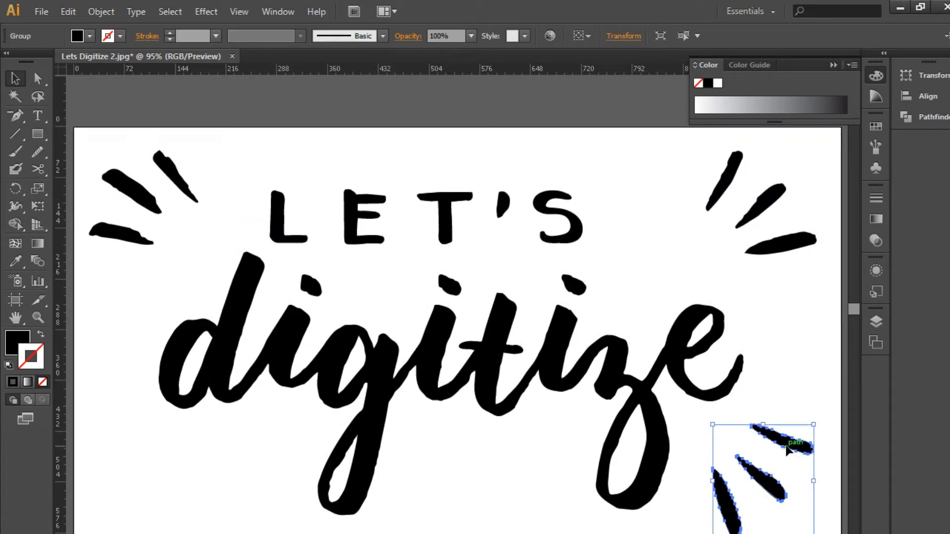
pyautogui.press('Delete')
pyautogui.scroll(-1, 783, 438)
pyautogui.hotkey('ctrl', '-')
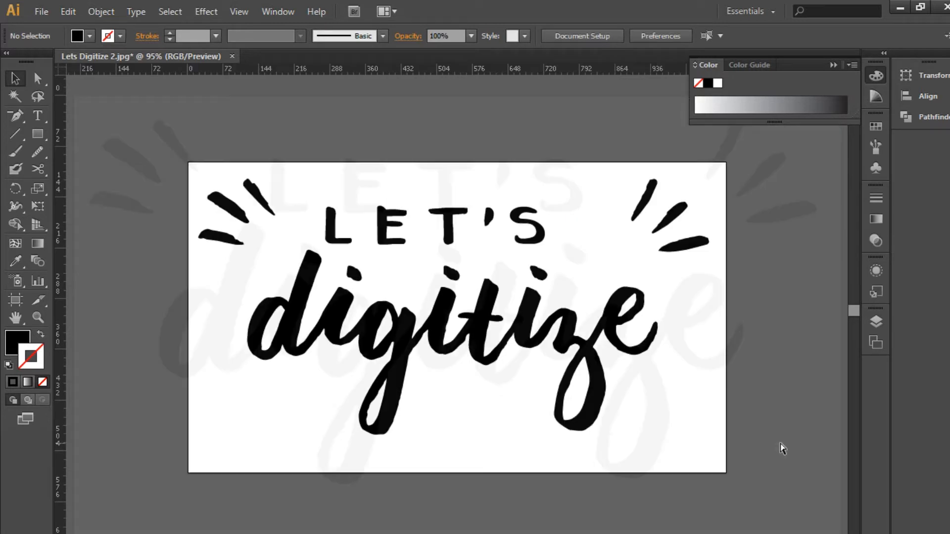
# Step: Shift the upper-right accents slightly inward toward the lettering, and delete them
pyautogui.click(650, 190)
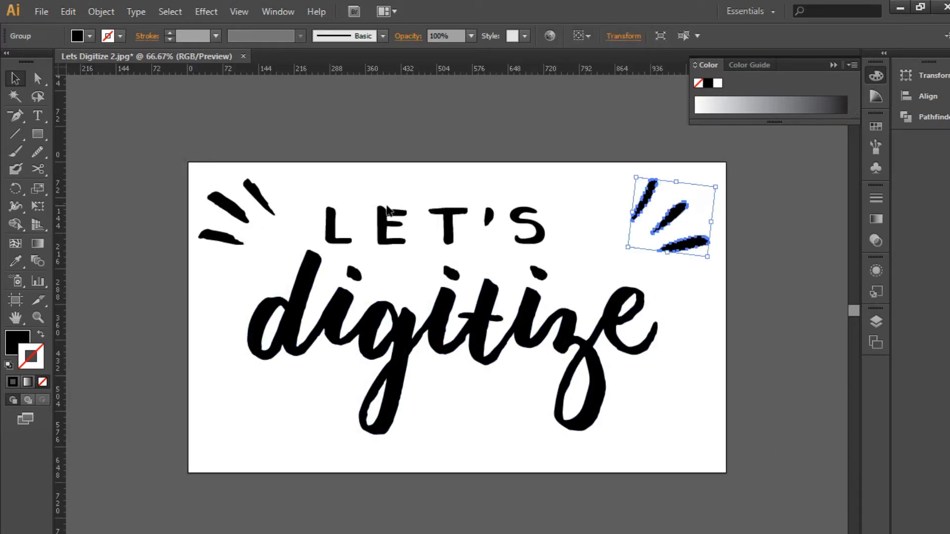
pyautogui.keyDown('shift'); pyautogui.click(263, 195); pyautogui.keyUp('shift')
pyautogui.click(478, 177)
pyautogui.moveTo(665, 217)
pyautogui.mouseDown()
pyautogui.moveTo(675, 213)
pyautogui.moveTo(655, 225)
pyautogui.mouseUp()
pyautogui.click(738, 211)
pyautogui.moveTo(689, 253); pyautogui.dragTo(687, 250)
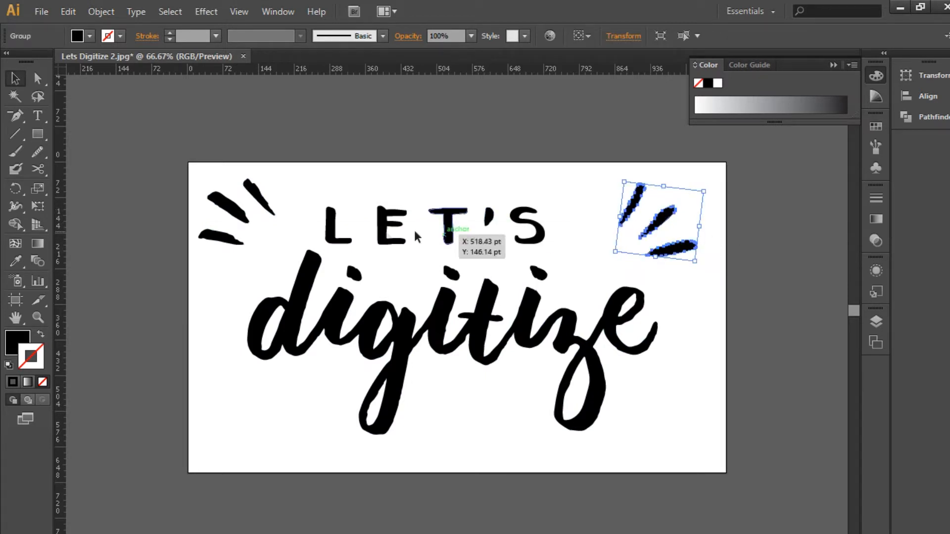
pyautogui.keyDown('shift'); pyautogui.click(259, 198); pyautogui.keyUp('shift')
pyautogui.click(651, 175)
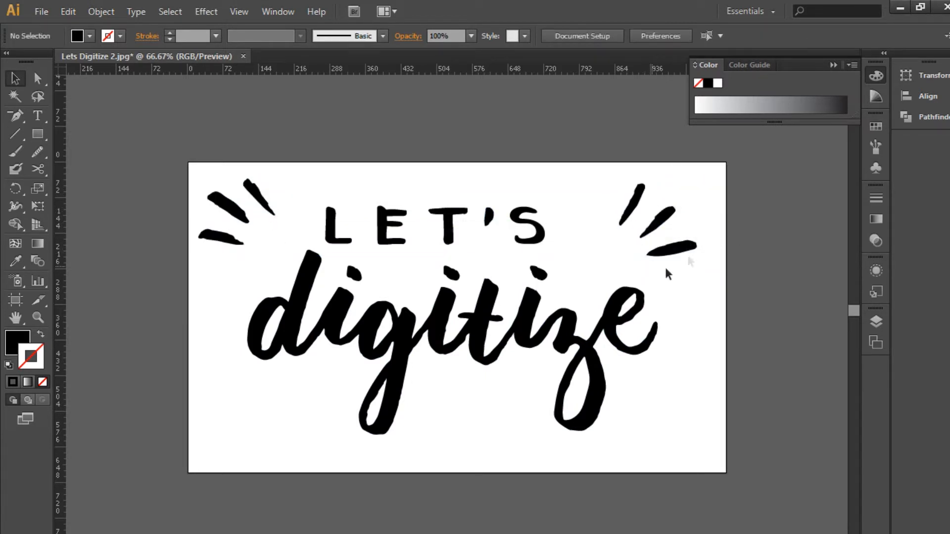
pyautogui.click(679, 249)
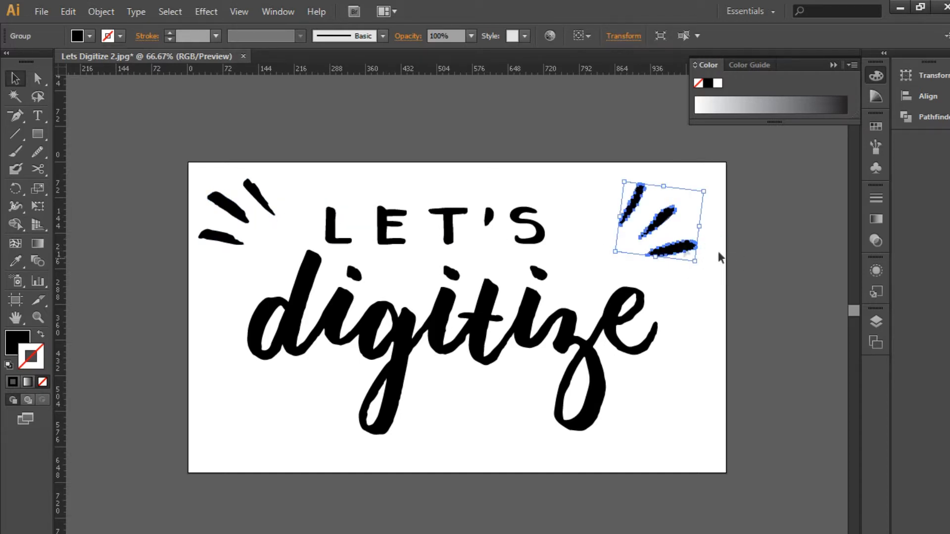
pyautogui.press('Delete')
# Step: Copy the upper-left accents straight across to the upper-right corner, reflect the copy across the vertical axis and shift it slightly left
pyautogui.moveTo(235, 234); pyautogui.dragTo(686, 234)
pyautogui.rightClick(622, 234)
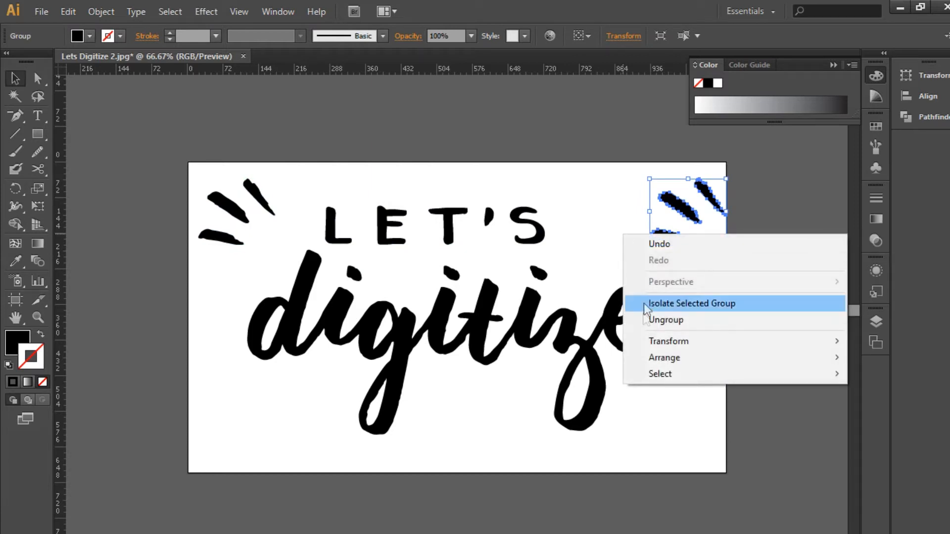
pyautogui.moveTo(648, 339)
pyautogui.click(520, 397)
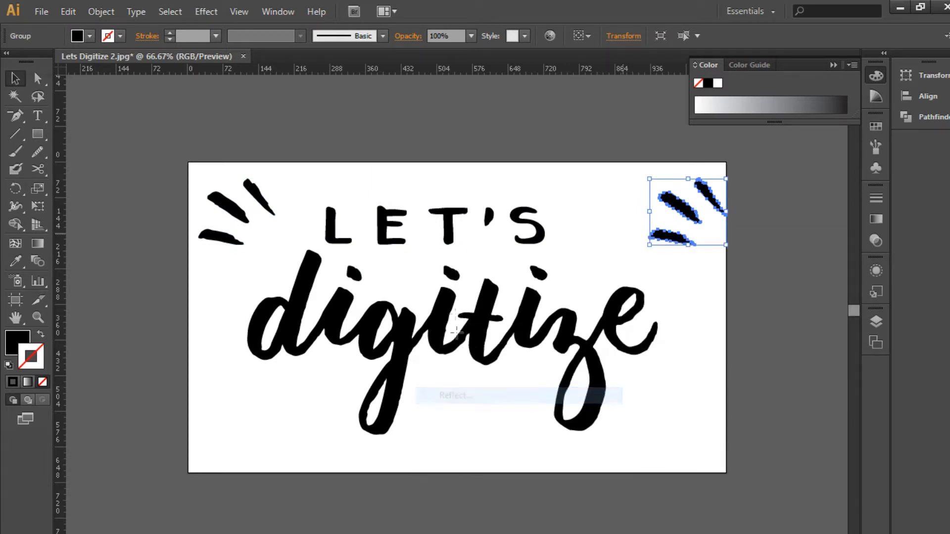
pyautogui.click(498, 372)
pyautogui.moveTo(699, 213); pyautogui.dragTo(684, 213)
pyautogui.click(546, 270)
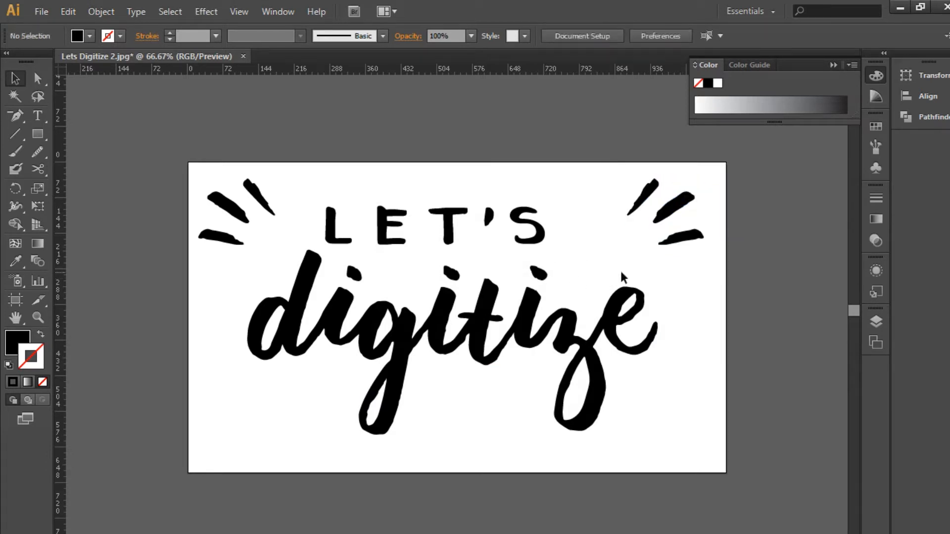
# Step: Shift "LET'S" slightly right, and centre it together with "digitize" horizontally on the artboard
pyautogui.moveTo(589, 218)
pyautogui.mouseDown()
pyautogui.moveTo(358, 212)
pyautogui.moveTo(307, 227)
pyautogui.mouseUp()
pyautogui.moveTo(449, 229); pyautogui.dragTo(460, 228)
pyautogui.keyDown('shift'); pyautogui.click(547, 315); pyautogui.keyUp('shift')
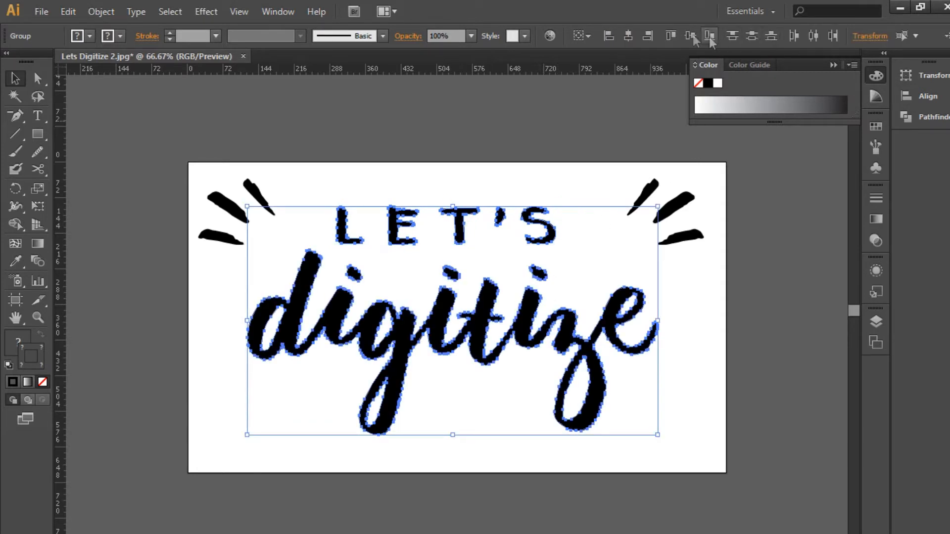
pyautogui.click(626, 36)
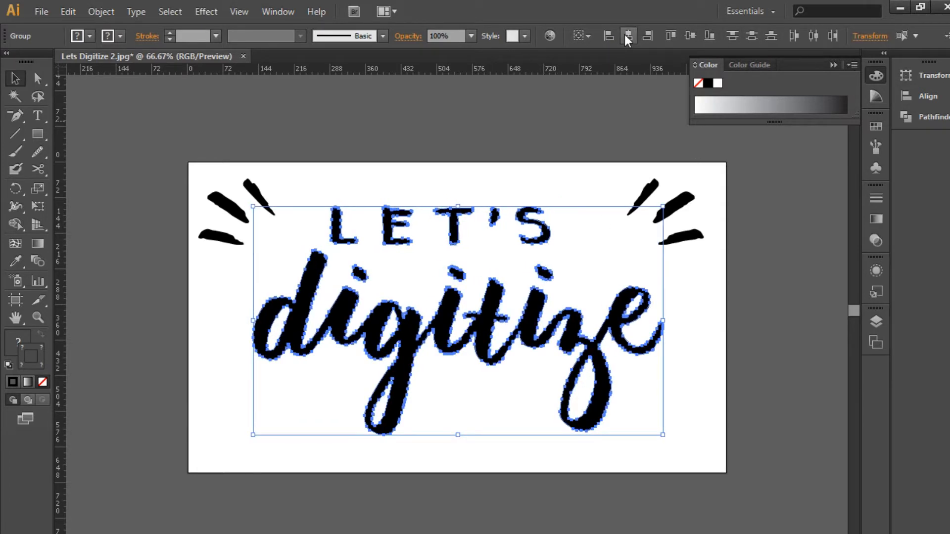
pyautogui.click(614, 296)
# Step: Nudge "digitize" and the upper-right accents left, and shift "LET'S" slightly right to balance the composition
pyautogui.moveTo(621, 308); pyautogui.dragTo(604, 301)
pyautogui.click(609, 255)
pyautogui.click(635, 225)
pyautogui.moveTo(670, 208); pyautogui.dragTo(658, 206)
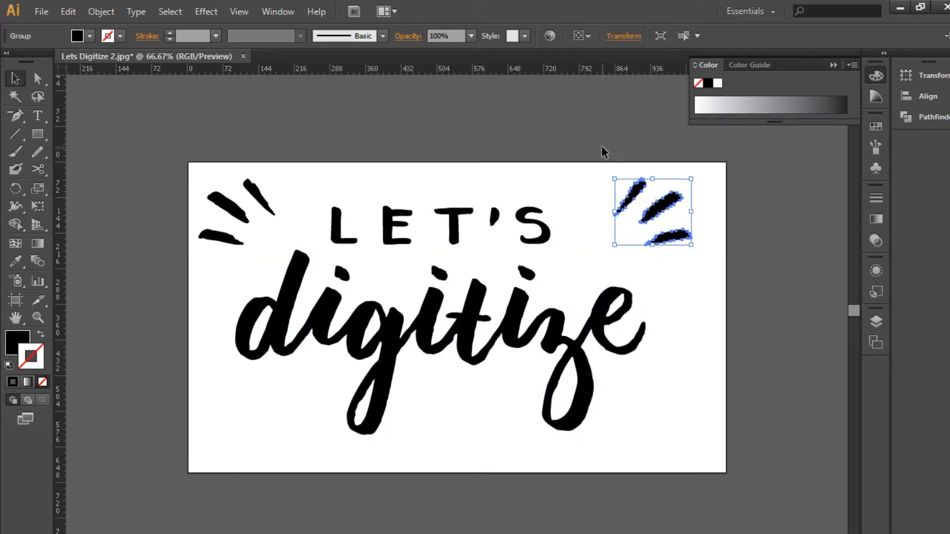
pyautogui.click(602, 145)
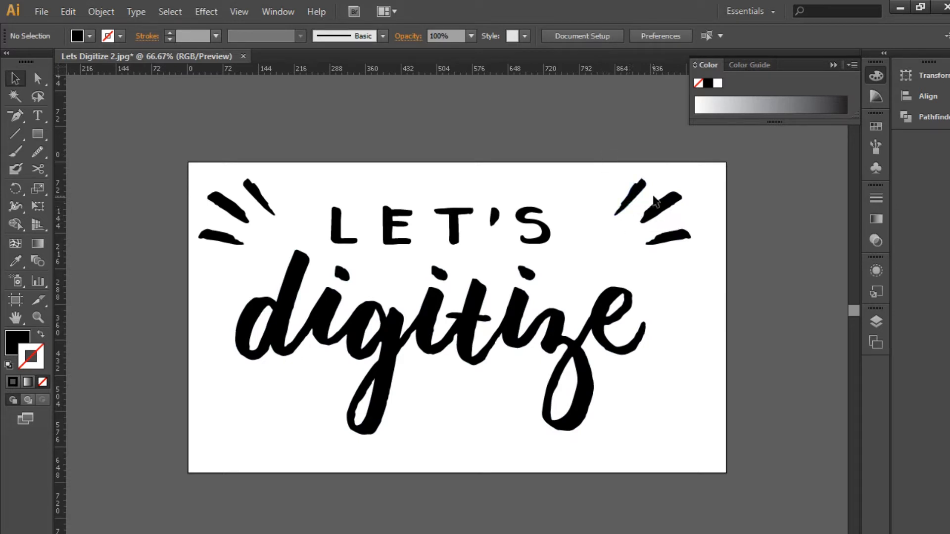
pyautogui.moveTo(546, 240); pyautogui.dragTo(550, 236)
pyautogui.click(576, 232)
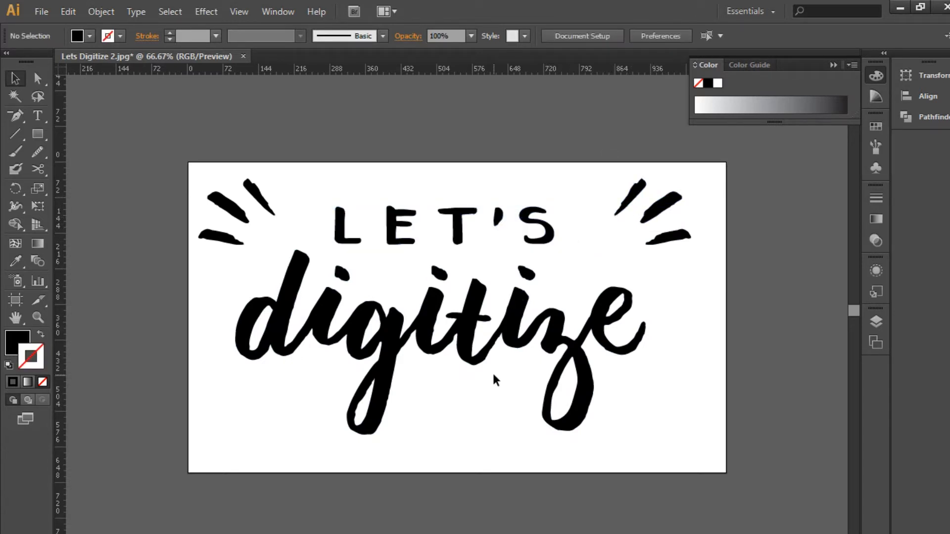
# Step: Create a wide area text box below "digitize" and enter the artist's social media handle in lowercase
pyautogui.press('t')
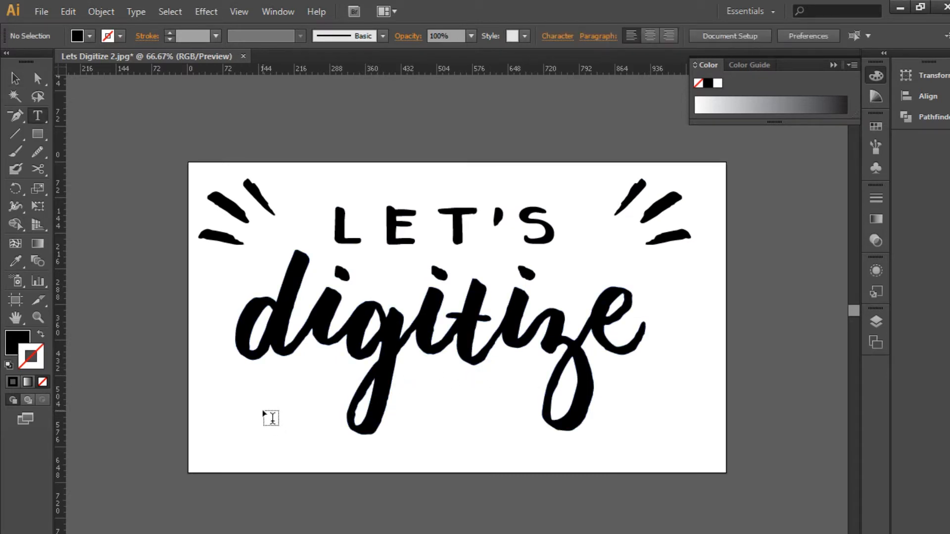
pyautogui.moveTo(240, 376); pyautogui.dragTo(688, 451)
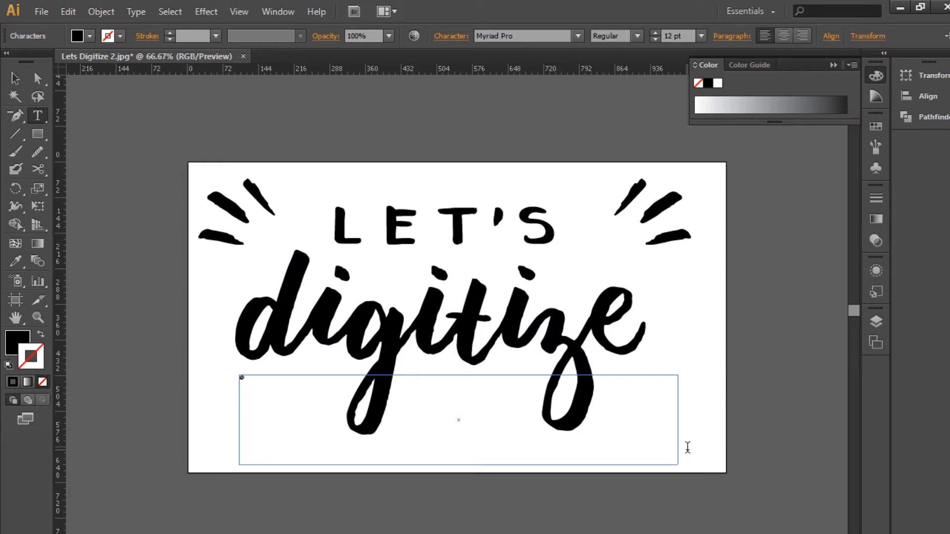
pyautogui.hotkey('ctrl', 'a')
pyautogui.hotkey('ctrl', 'shift', 'k')
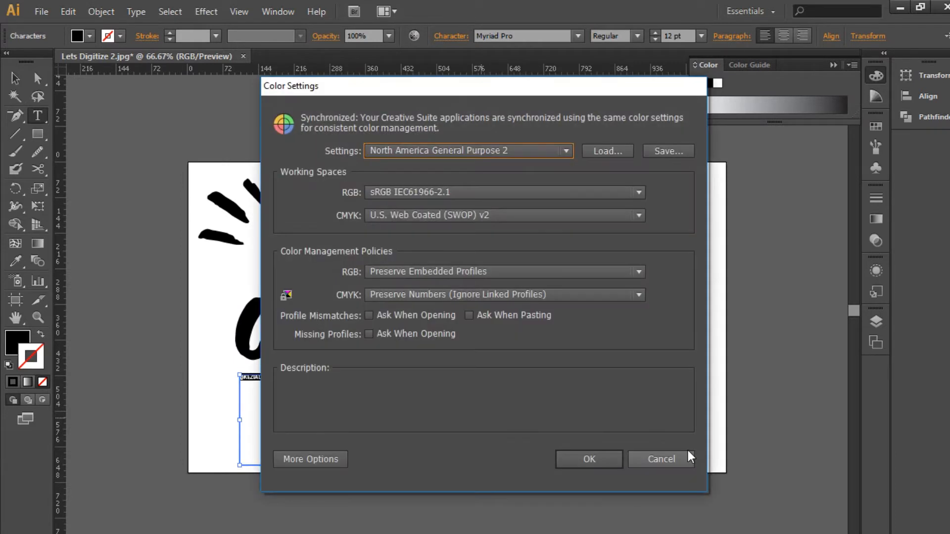
pyautogui.click(688, 452)
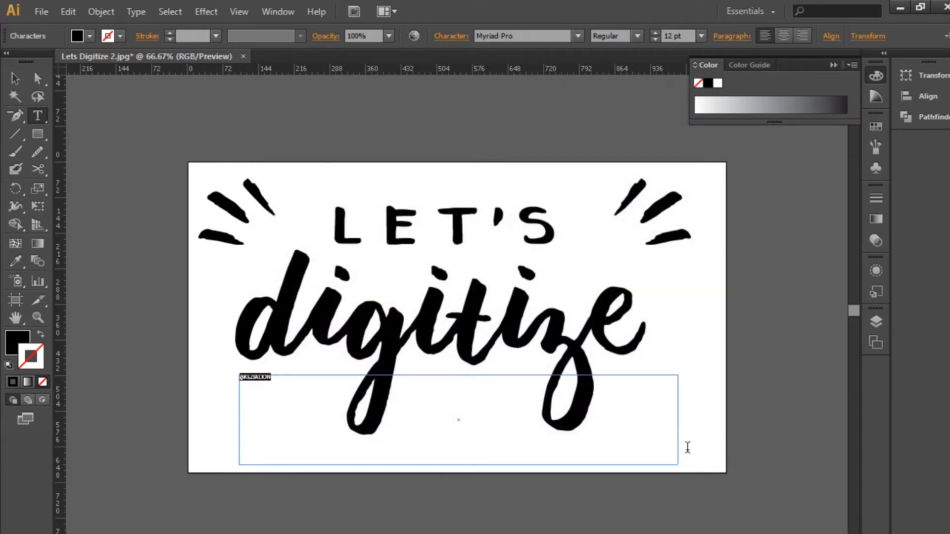
pyautogui.write('@kezialion')
# Step: Enlarge the handle text to 24 pt and centre-align it in its text box
pyautogui.hotkey('ctrl', 'a')
pyautogui.hotkey('ctrl', 'shift', '.')
pyautogui.hotkey('ctrl', 'shift', '.')
pyautogui.hotkey('ctrl', 'shift', '.')
pyautogui.hotkey('ctrl', 'shift', '.')
pyautogui.hotkey('ctrl', 'shift', '.')
pyautogui.hotkey('ctrl', 'shift', '.')
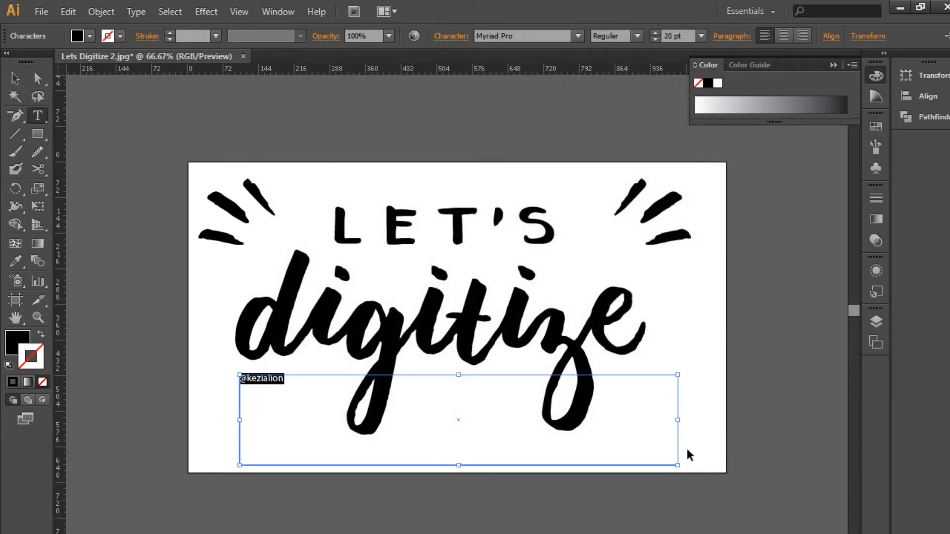
pyautogui.hotkey('ctrl', 'shift', 'c')
# Step: Set the handle text's font to Gotham Rounded Medium
pyautogui.click(554, 34)
pyautogui.write('Gotham Rounded')
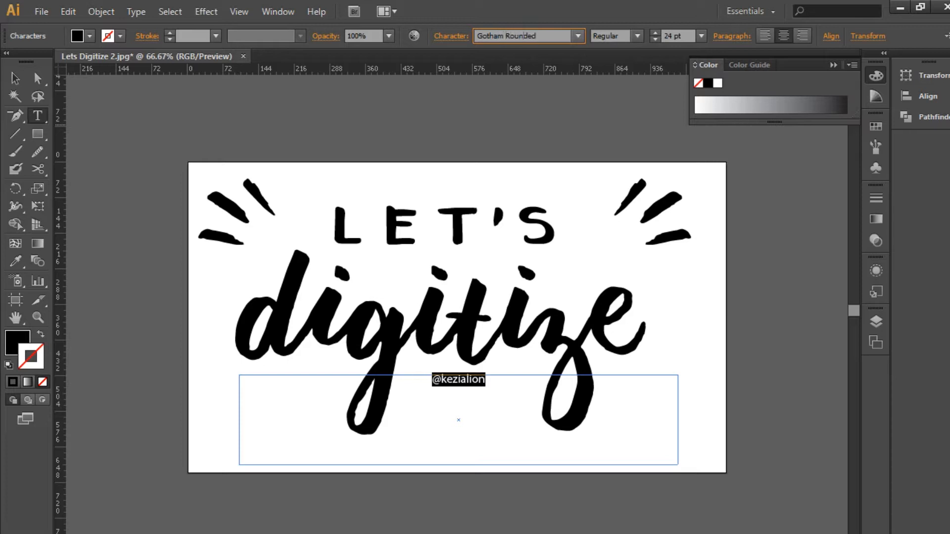
pyautogui.press('Return')
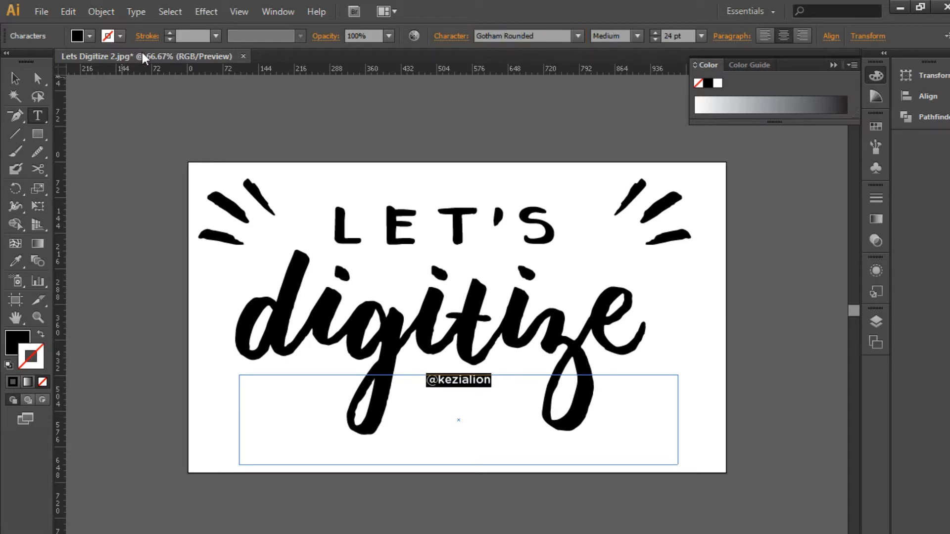
# Step: Enlarge the handle text to 44 pt so it fits between the g and z descenders
pyautogui.hotkey('ctrl', 'shift', '.')
pyautogui.hotkey('ctrl', 'shift', '.')
pyautogui.hotkey('ctrl', 'shift', '.')
pyautogui.hotkey('ctrl', 'shift', '.')
pyautogui.hotkey('ctrl', 'shift', '.')
pyautogui.hotkey('ctrl', 'shift', '.')
pyautogui.hotkey('ctrl', 'shift', '.')
pyautogui.hotkey('ctrl', 'shift', '.')
pyautogui.hotkey('ctrl', 'shift', '.')
pyautogui.hotkey('ctrl', 'shift', '.')
pyautogui.hotkey('ctrl', 'shift', '.')
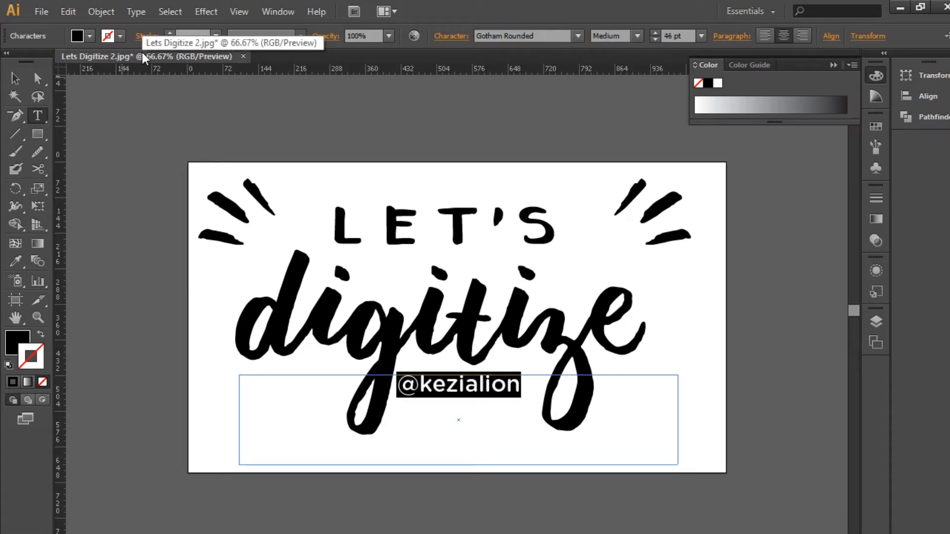
pyautogui.hotkey('ctrl', 'shift', '.')
pyautogui.hotkey('ctrl', 'shift', '.')
pyautogui.hotkey('ctrl', 'shift', '.')
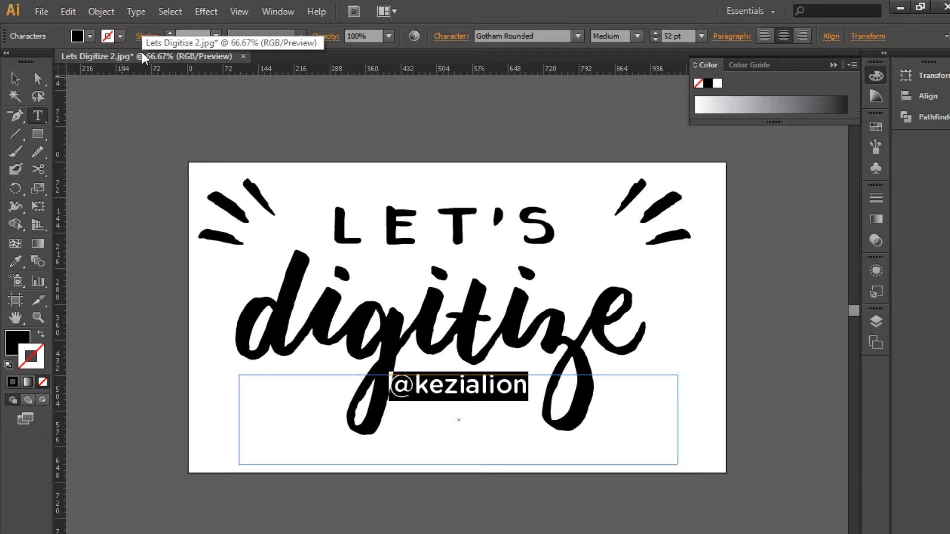
pyautogui.hotkey('ctrl', 'shift', ',')
pyautogui.hotkey('ctrl', 'shift', ',')
pyautogui.hotkey('ctrl', 'shift', ',')
pyautogui.hotkey('ctrl', 'shift', ',')
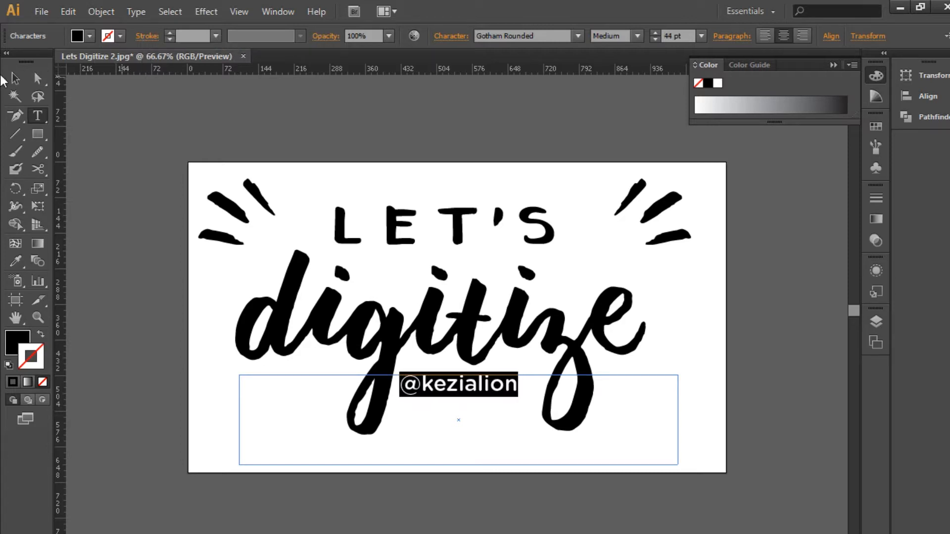
# Step: Move the handle text so it sits between the g and z descenders, and reduce its opacity to 30%
pyautogui.click(14, 77)
pyautogui.moveTo(475, 387); pyautogui.dragTo(455, 385)
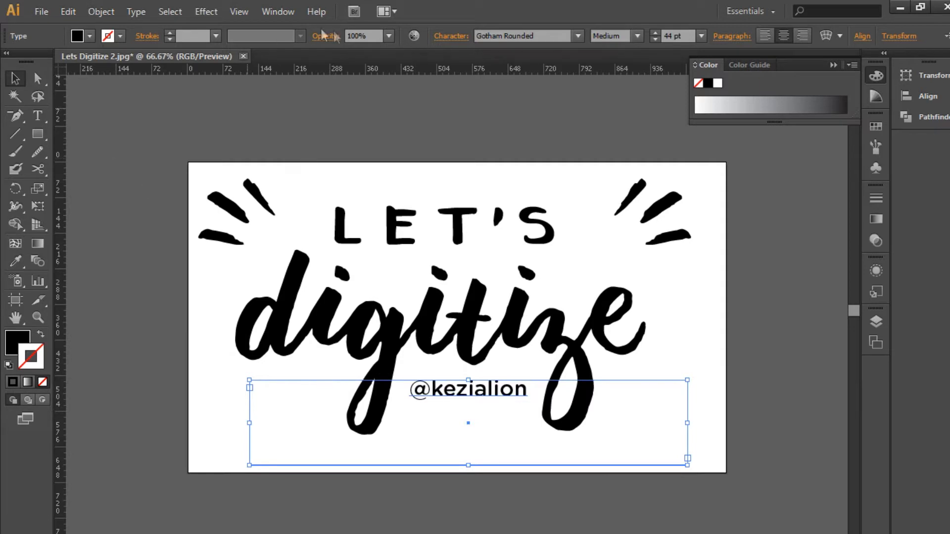
pyautogui.click(389, 36)
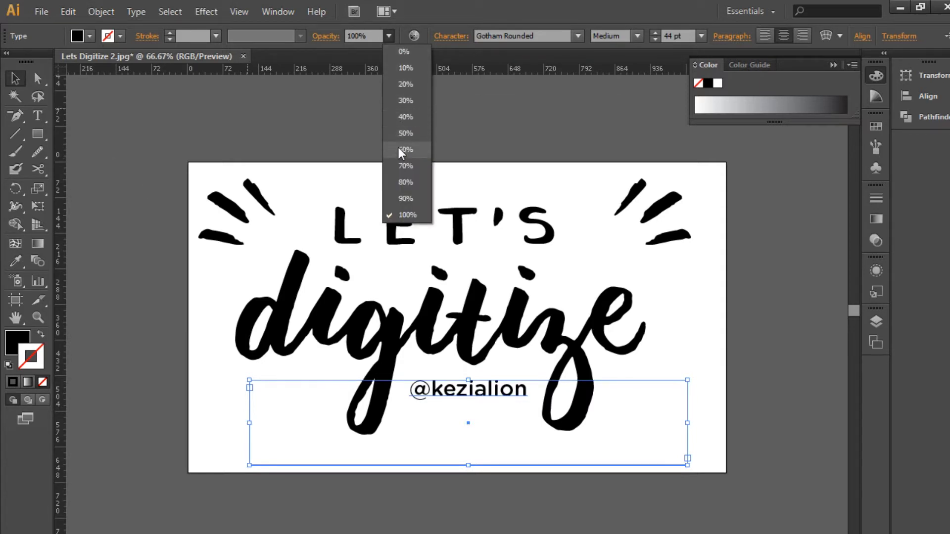
pyautogui.click(406, 131)
pyautogui.click(389, 35)
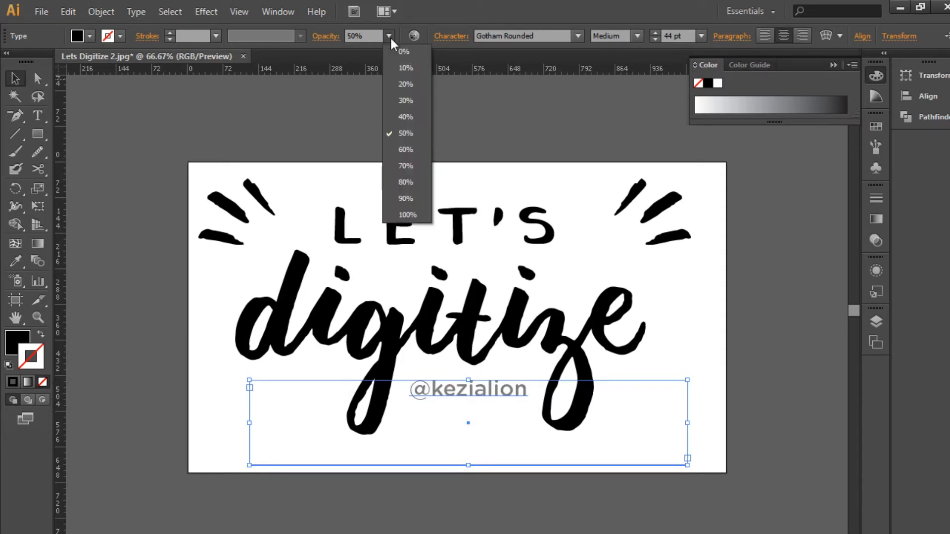
pyautogui.click(397, 94)
pyautogui.click(475, 128)
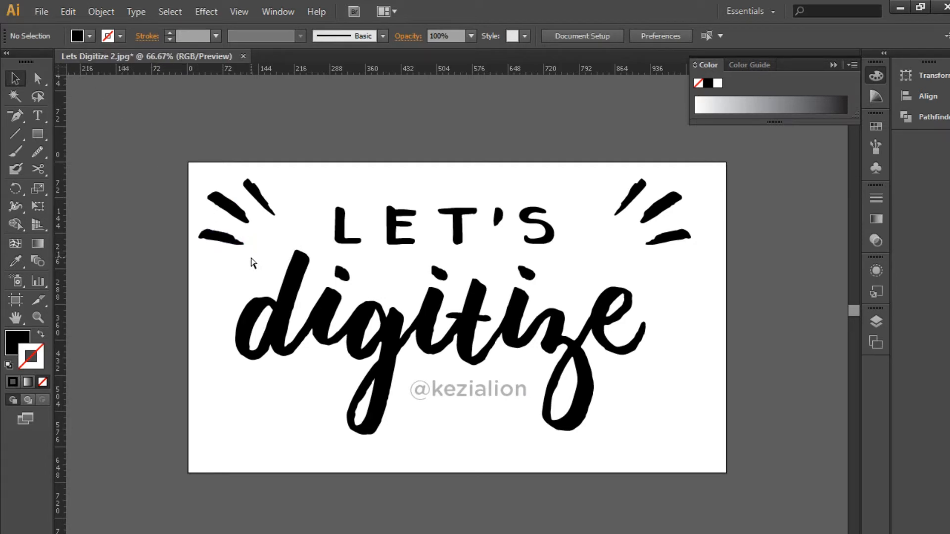
# Step: Shorten the handle's text box to just fit its single line and convert the text to outlines
pyautogui.hotkey('ctrl', 'a')
pyautogui.click(477, 519)
pyautogui.click(465, 383)
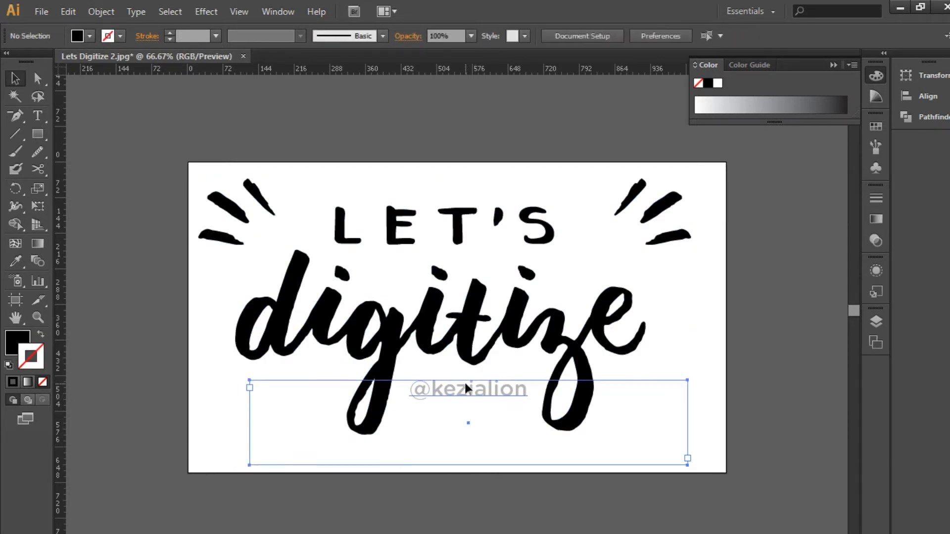
pyautogui.moveTo(468, 464); pyautogui.dragTo(470, 404)
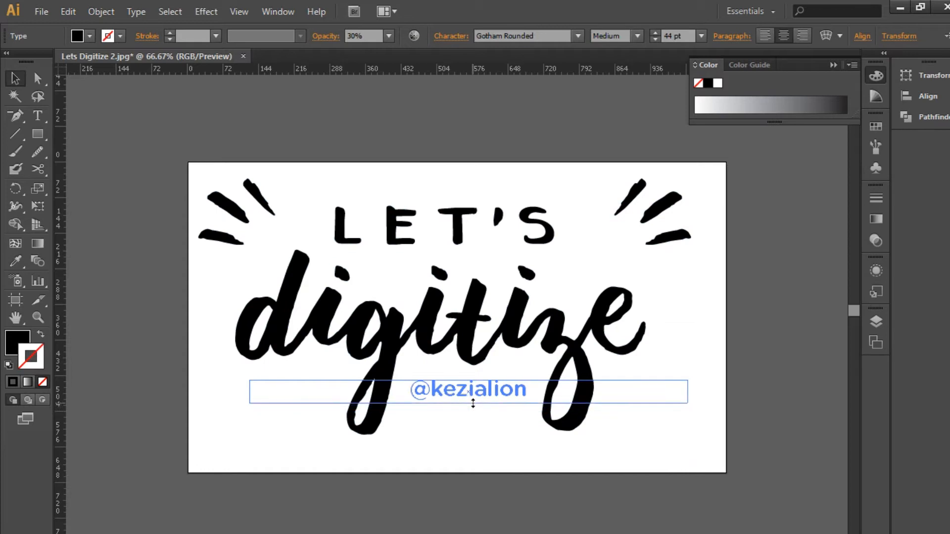
pyautogui.hotkey('ctrl', 'shift', 'o')
pyautogui.click(477, 451)
# Step: Fit the artboard to all the artwork, then extend its upper-right corner outward to add space above and beside the lettering
pyautogui.hotkey('ctrl', 'a')
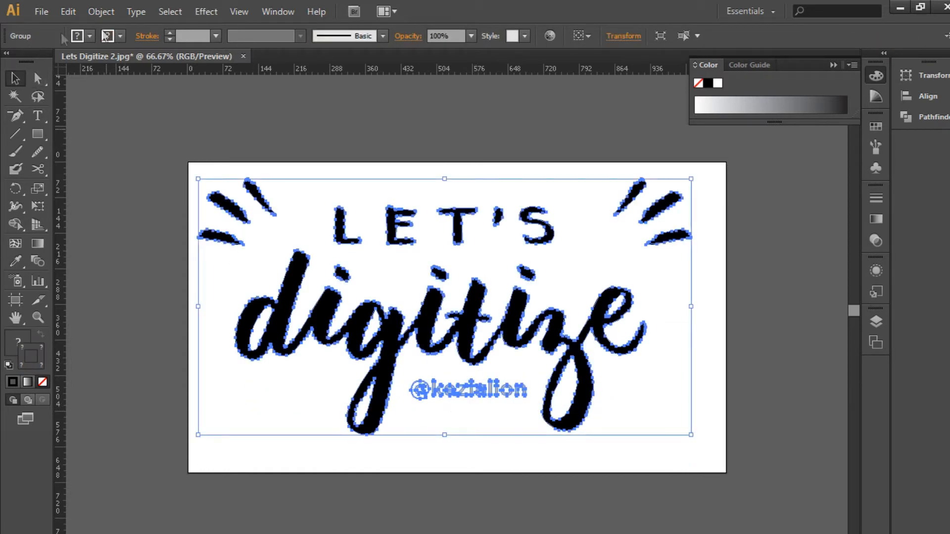
pyautogui.click(15, 299)
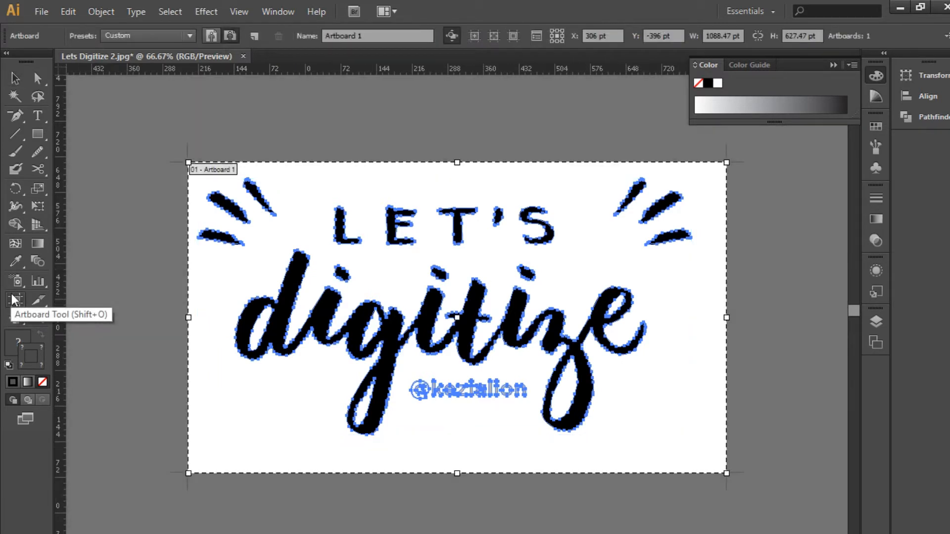
pyautogui.click(229, 207)
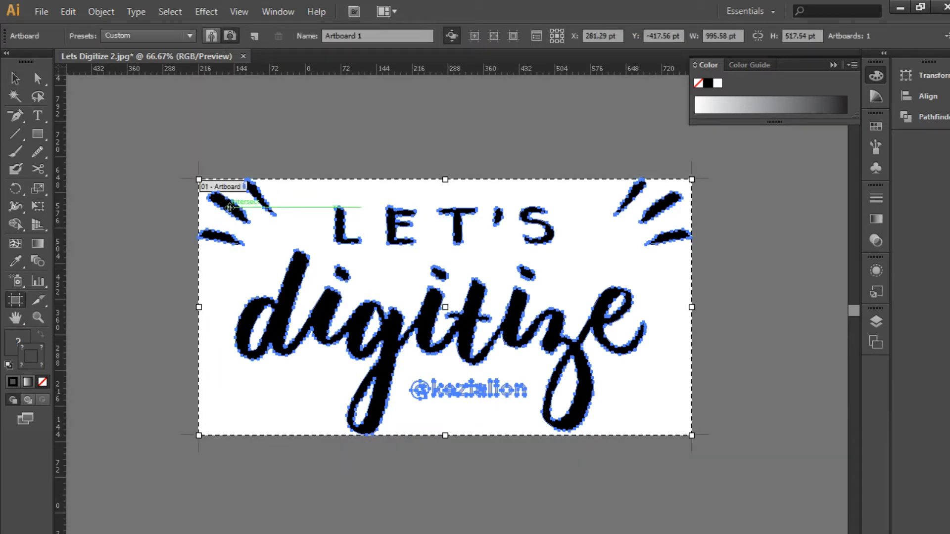
pyautogui.moveTo(692, 180); pyautogui.dragTo(739, 154)
pyautogui.press('Escape')
pyautogui.click(697, 203)
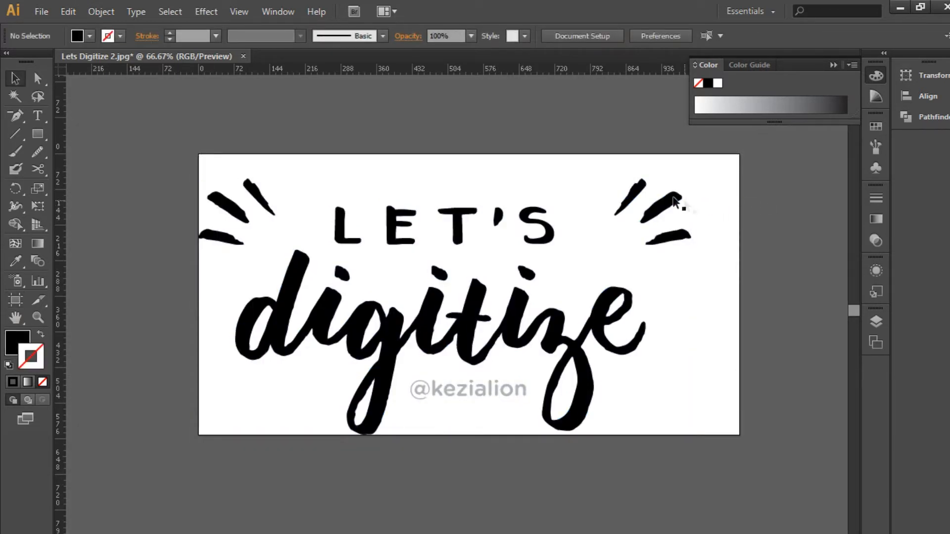
# Step: Set alignment to the artboard and centre the whole artwork group vertically on it
pyautogui.click(648, 213)
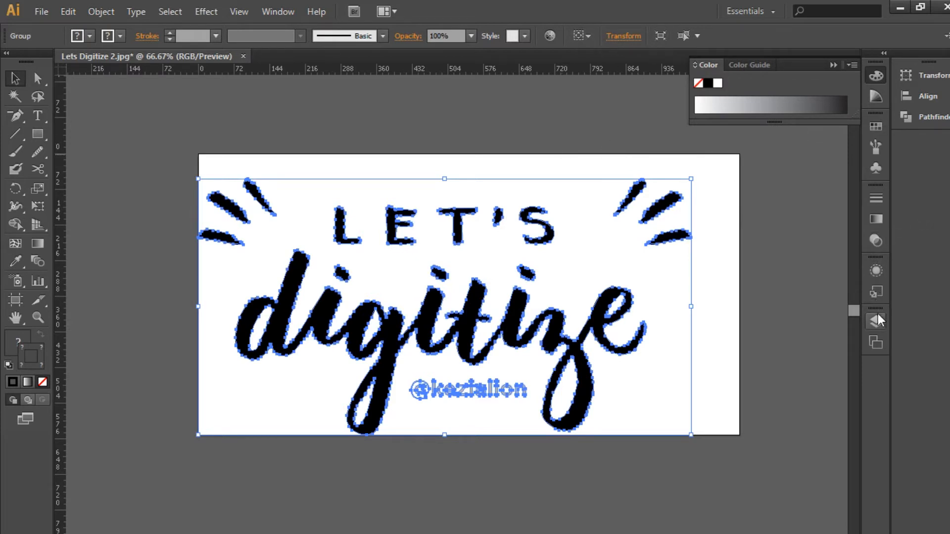
pyautogui.click(574, 37)
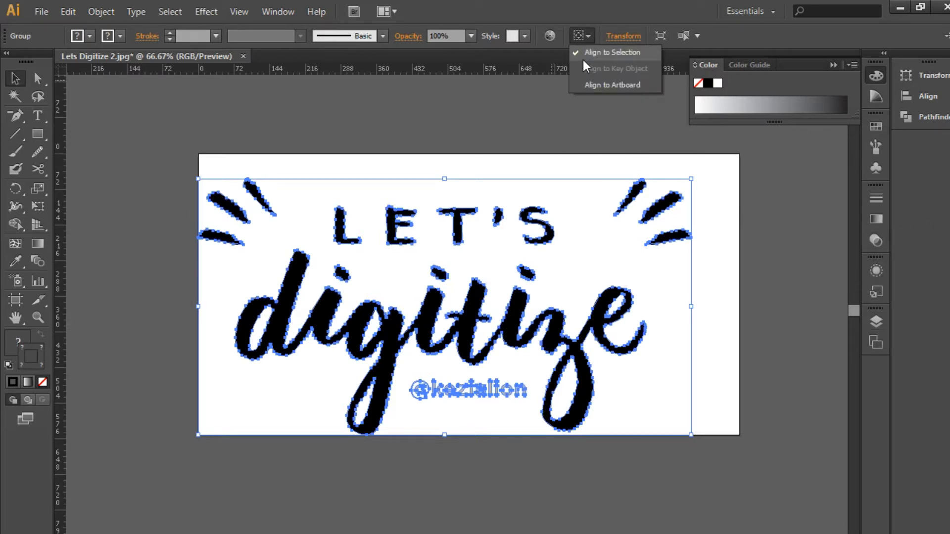
pyautogui.click(589, 82)
pyautogui.click(648, 37)
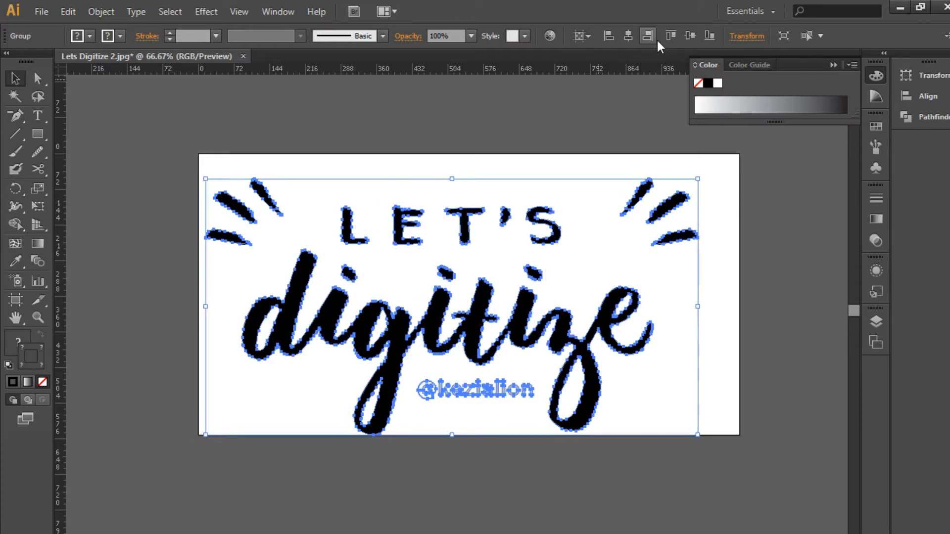
pyautogui.click(689, 34)
# Step: Shift the artwork group right until its margins to both sides of the artboard look even, then deselect it
pyautogui.click(627, 218)
pyautogui.click(667, 220)
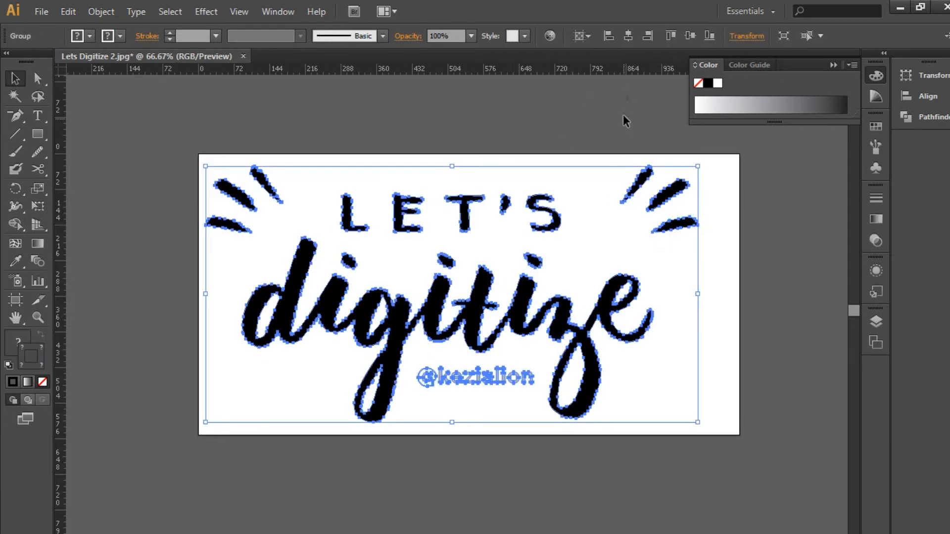
pyautogui.click(722, 204)
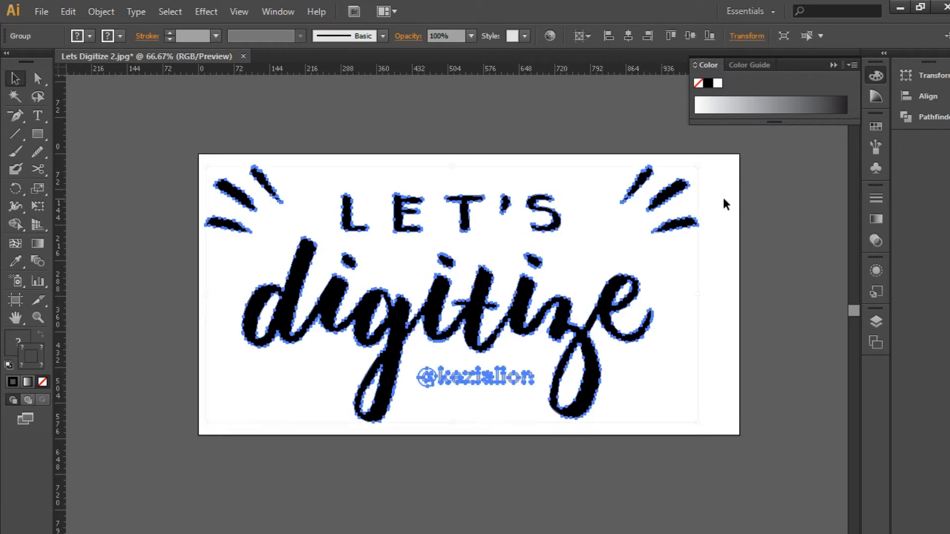
pyautogui.moveTo(555, 321); pyautogui.dragTo(575, 323)
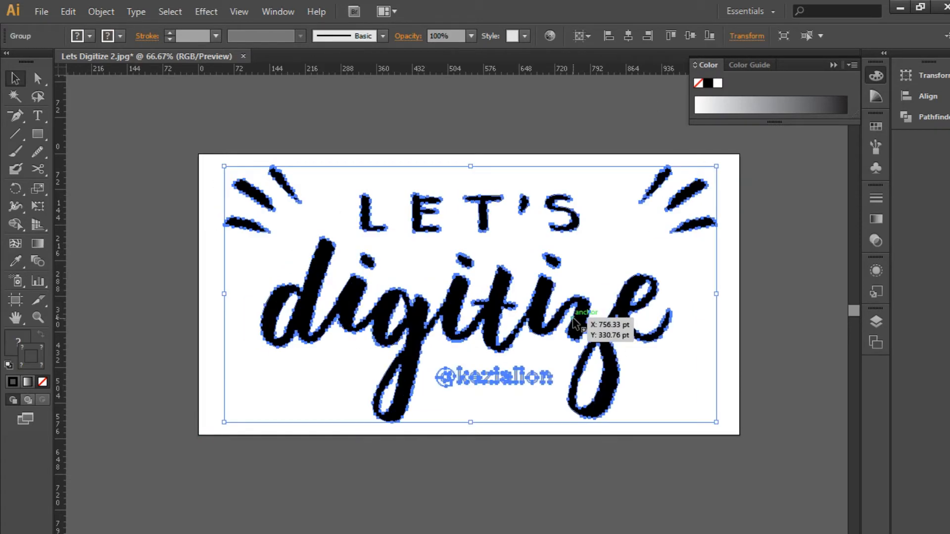
pyautogui.click(529, 163)
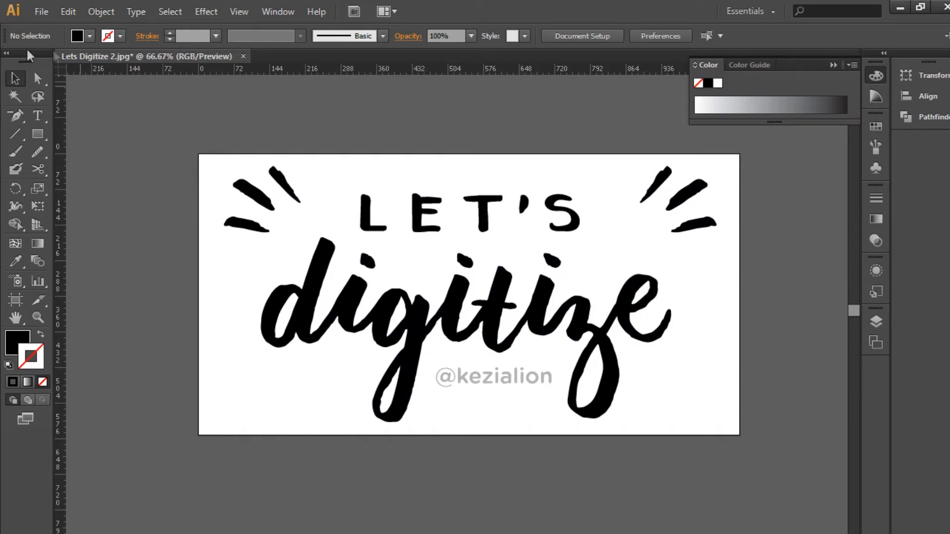
# Step: Begin exporting the artwork as a JPEG with Use Artboards enabled
pyautogui.click(44, 12)
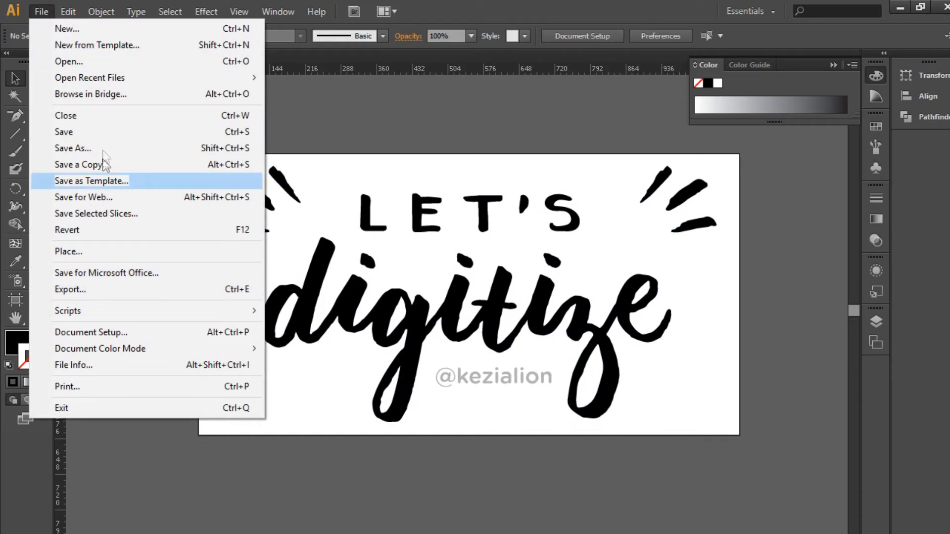
pyautogui.click(342, 156)
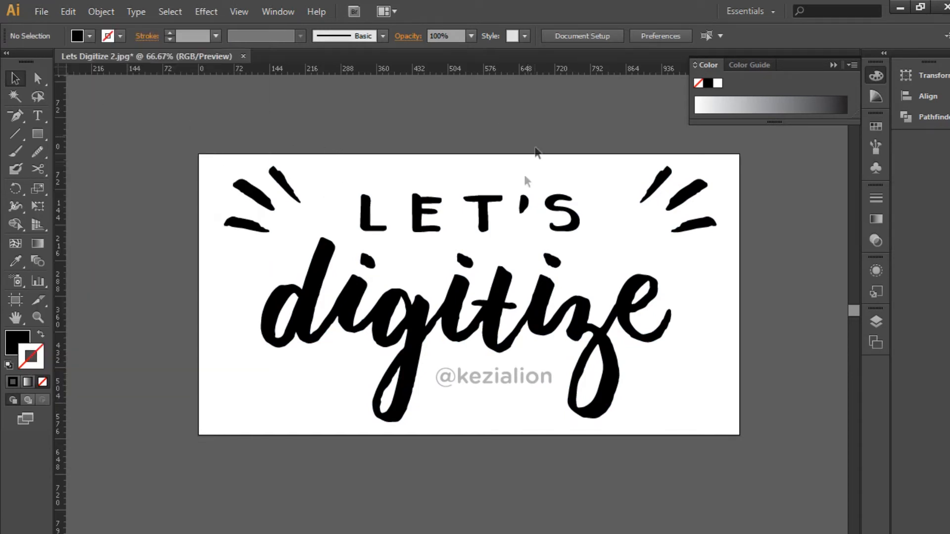
pyautogui.click(36, 16)
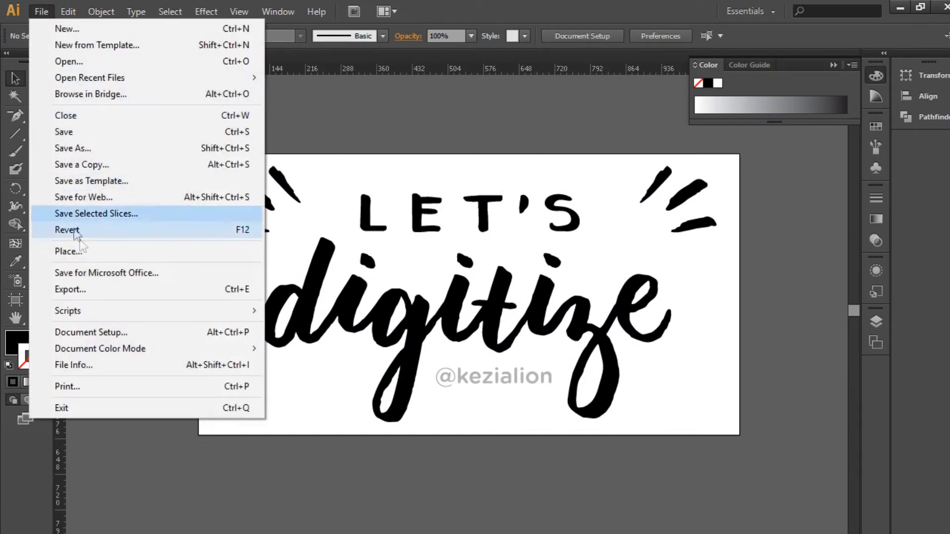
pyautogui.click(95, 290)
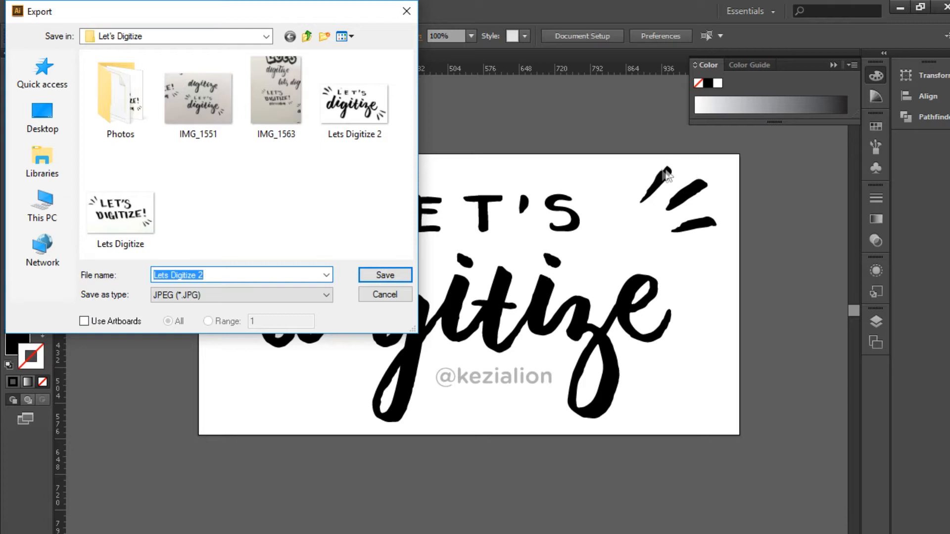
pyautogui.click(103, 321)
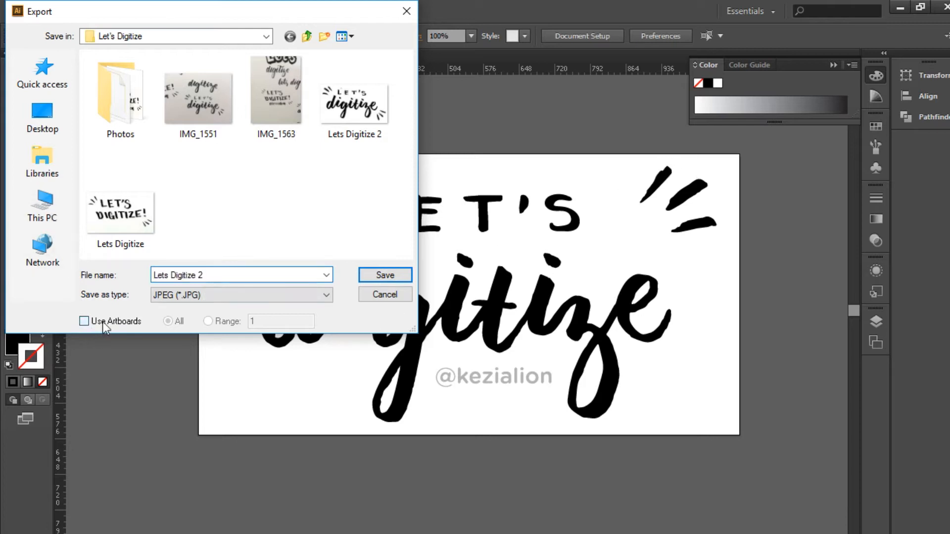
# Step: Name the exported JPEG "Lets Digitize 2 - Digitized" and save it in the Let's Digitize folder
pyautogui.click(237, 275)
pyautogui.click(237, 275)
pyautogui.write('- ')
pyautogui.write('Vect')
pyautogui.press('BackSpace')
pyautogui.press('BackSpace')
pyautogui.press('BackSpace')
pyautogui.press('BackSpace')
pyautogui.write('Digitized')
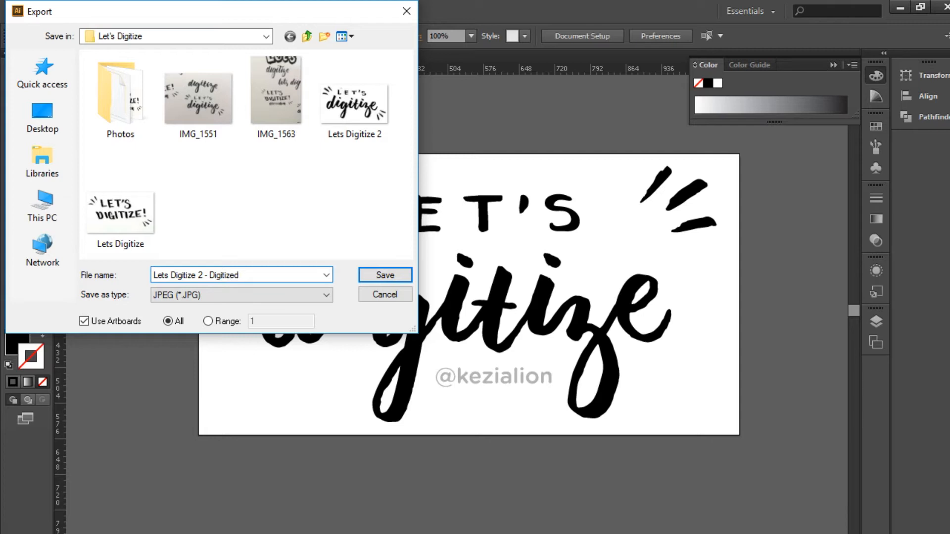
pyautogui.press('Return')
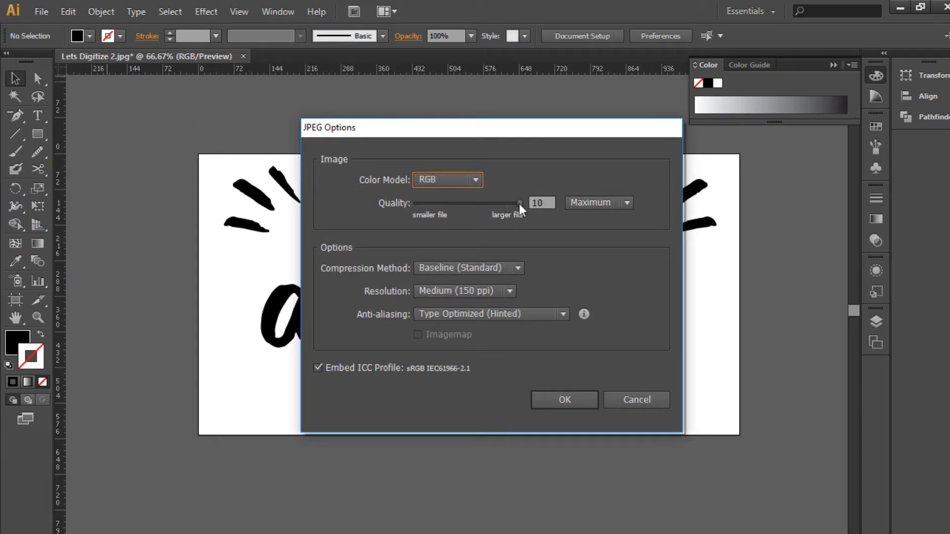
# Step: Set the JPEG resolution to High (300 ppi) and complete the export
pyautogui.click(460, 290)
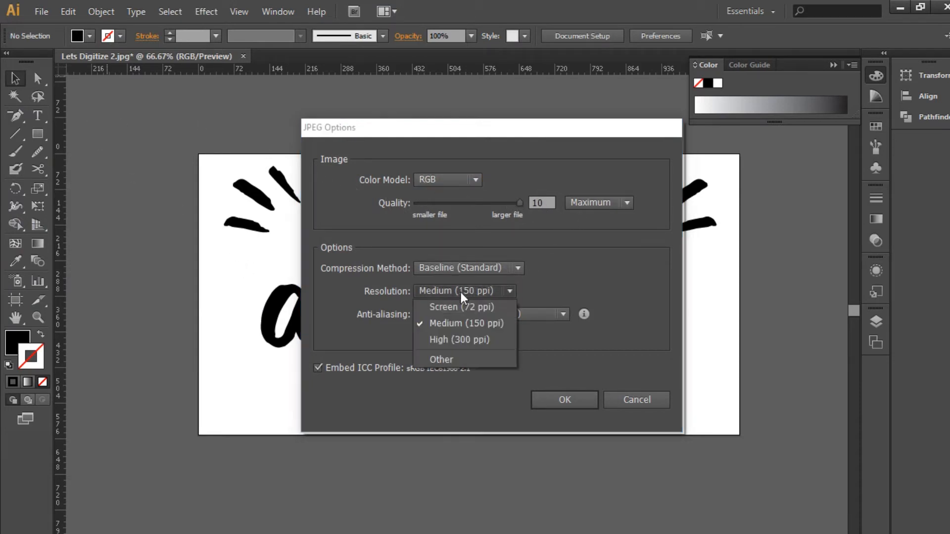
pyautogui.click(444, 342)
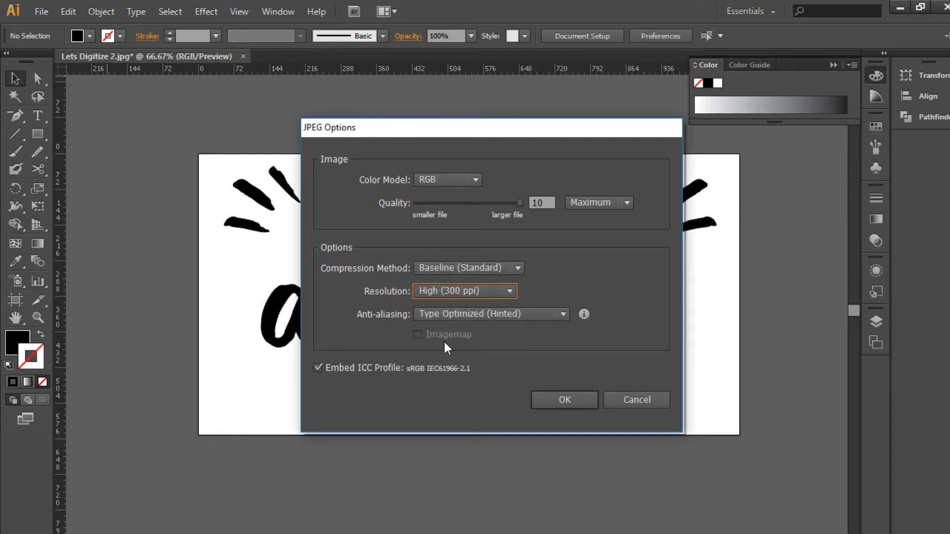
pyautogui.click(564, 399)
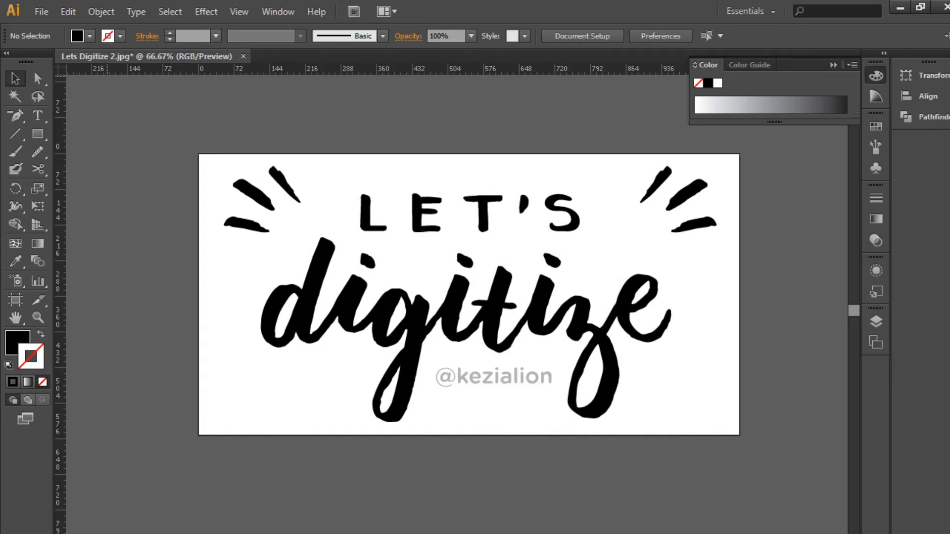
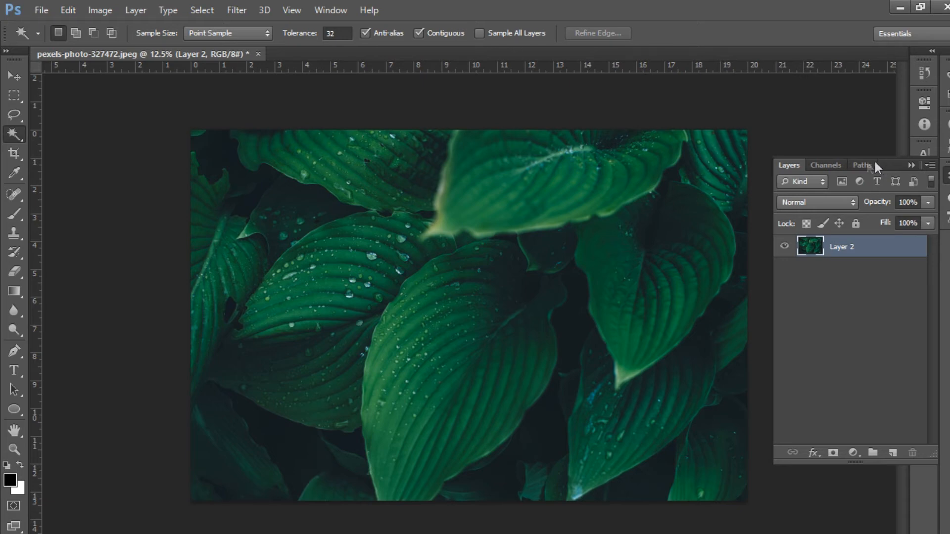
# Step: From the Let's Digitize folder, open the JPG "Lets Digitize 2 - Digitized-01" in Photoshop as a separate document
pyautogui.moveTo(948, 141)
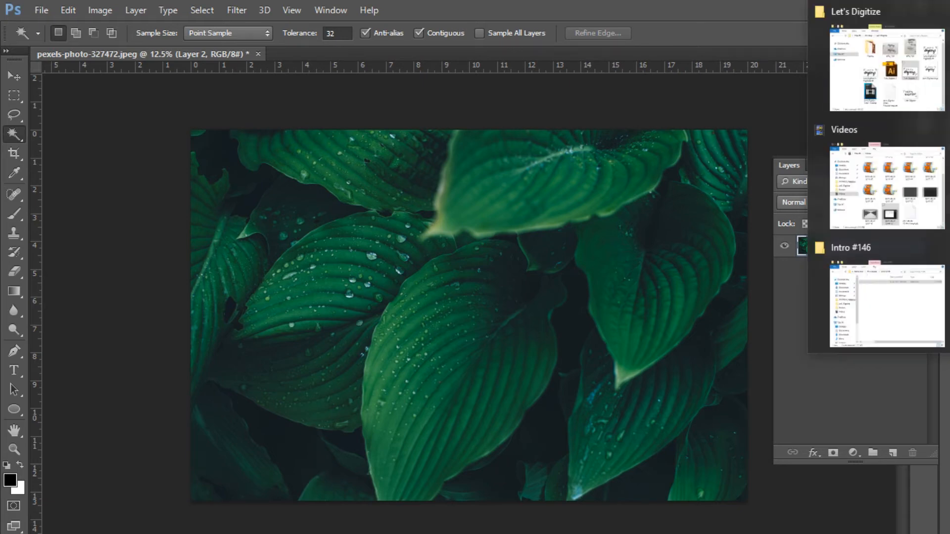
pyautogui.click(898, 93)
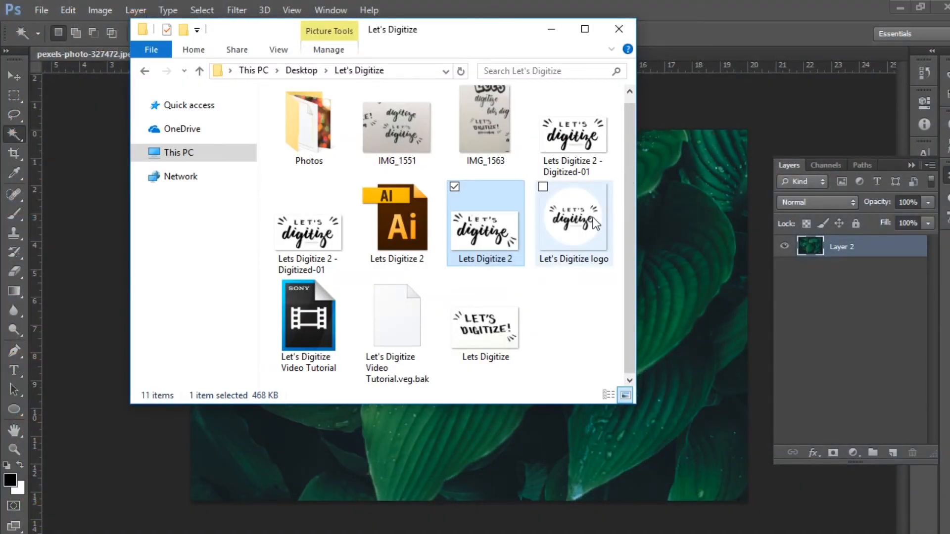
pyautogui.click(576, 152)
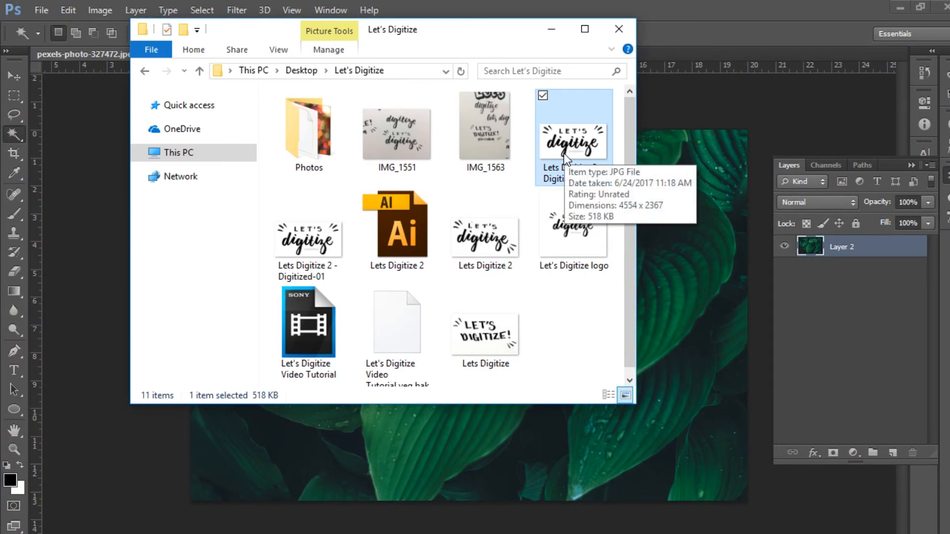
pyautogui.moveTo(565, 160); pyautogui.dragTo(689, 54)
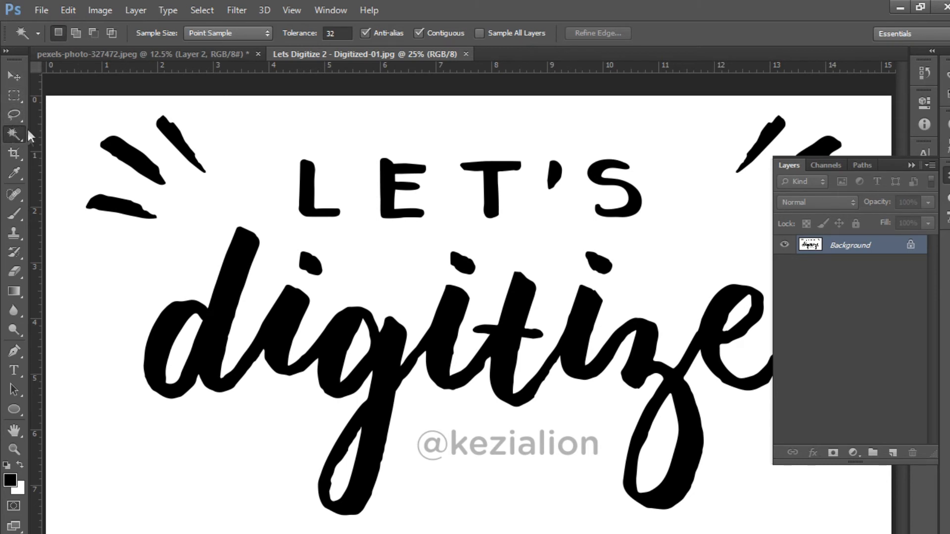
# Step: Select the white background with the Magic Wand, extend the selection to similar areas, and invert it to select the lettering
pyautogui.click(84, 114)
pyautogui.rightClick(211, 181)
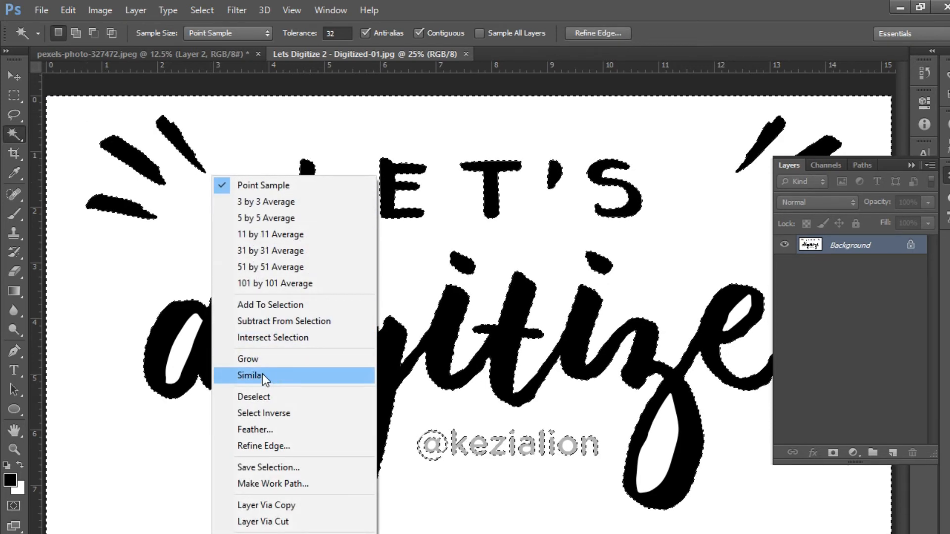
pyautogui.click(262, 375)
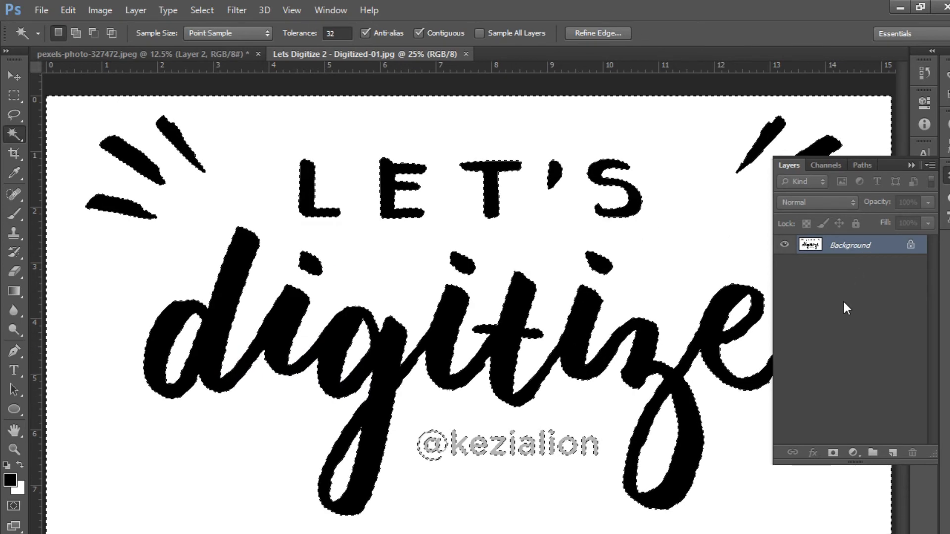
pyautogui.hotkey('ctrl', 'shift', 'i')
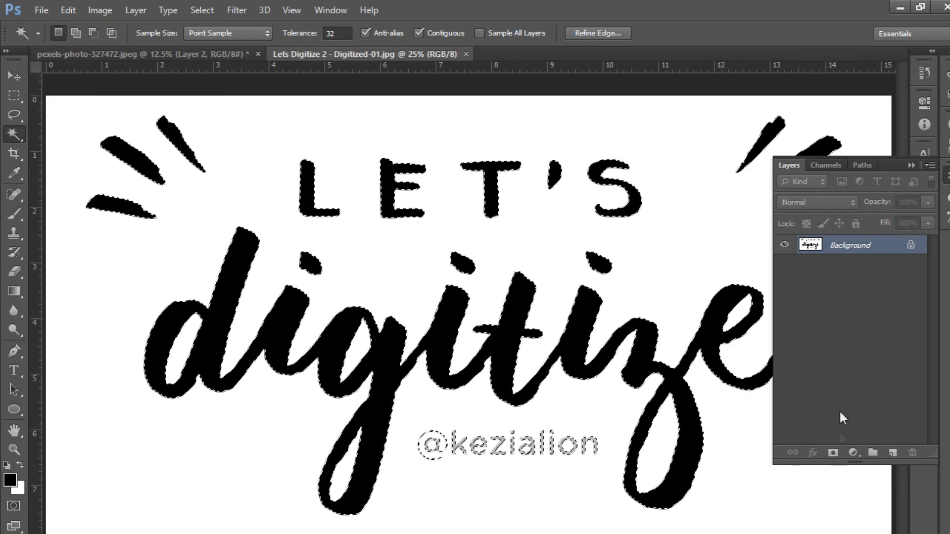
# Step: Add a layer mask from the selection to hide the white background around the lettering
pyautogui.click(836, 453)
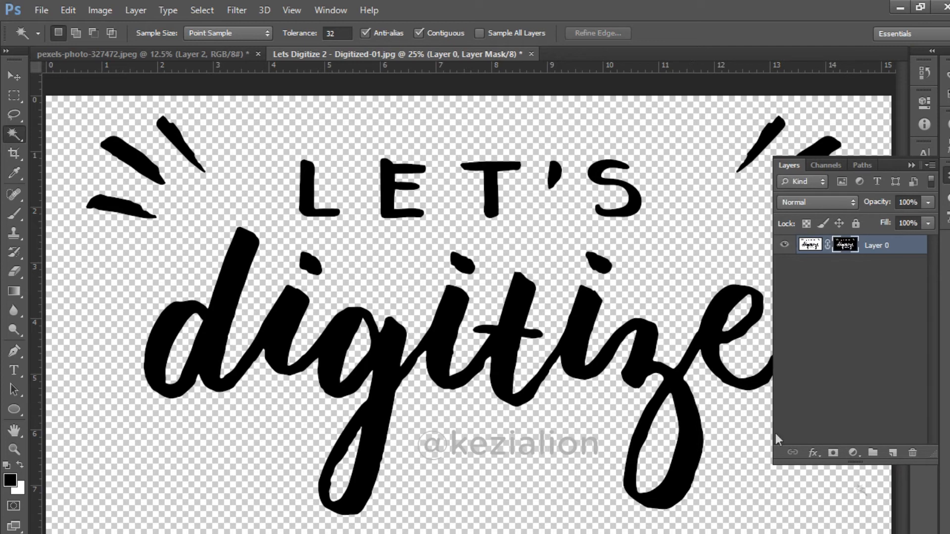
# Step: Test the cut-out with a new layer beneath the lettering filled in magenta b92e9d, and delete that layer
pyautogui.click(893, 453)
pyautogui.moveTo(859, 255); pyautogui.dragTo(858, 277)
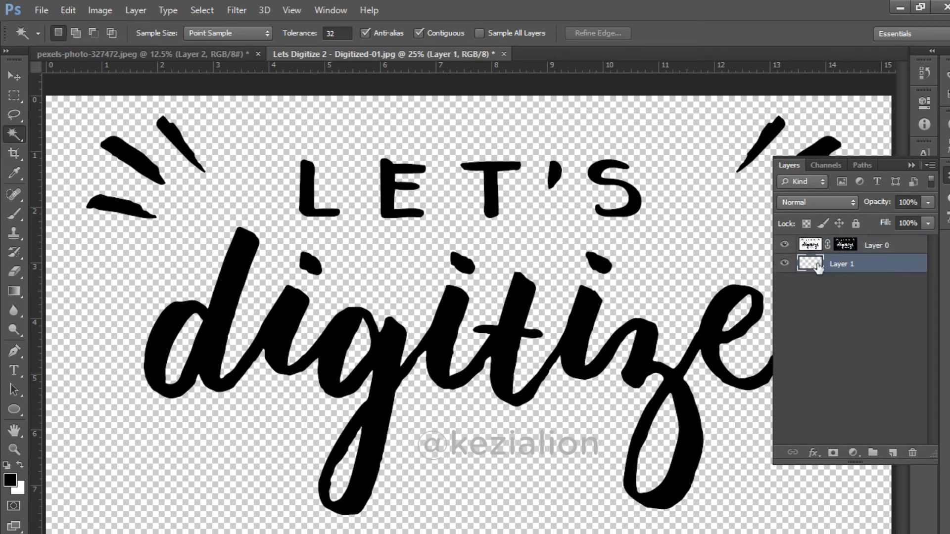
pyautogui.click(12, 479)
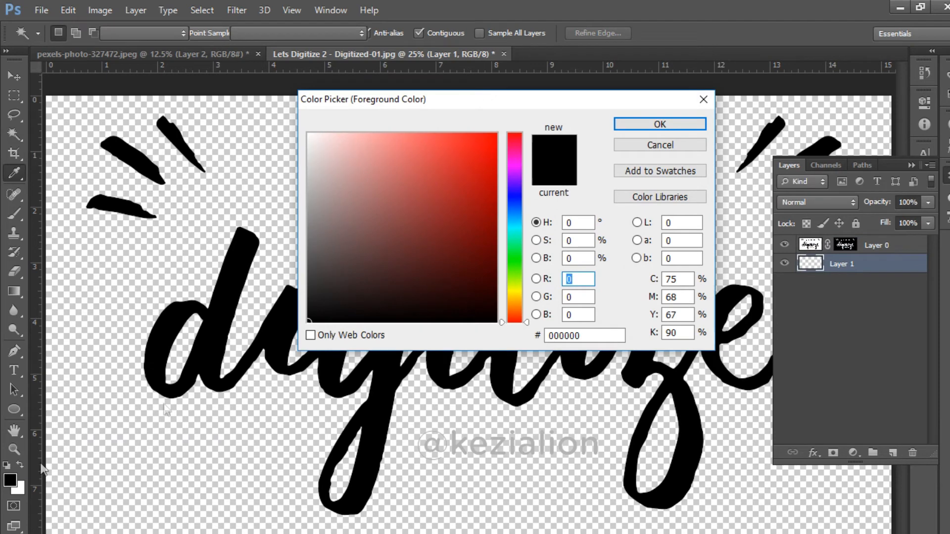
pyautogui.click(449, 185)
pyautogui.click(514, 159)
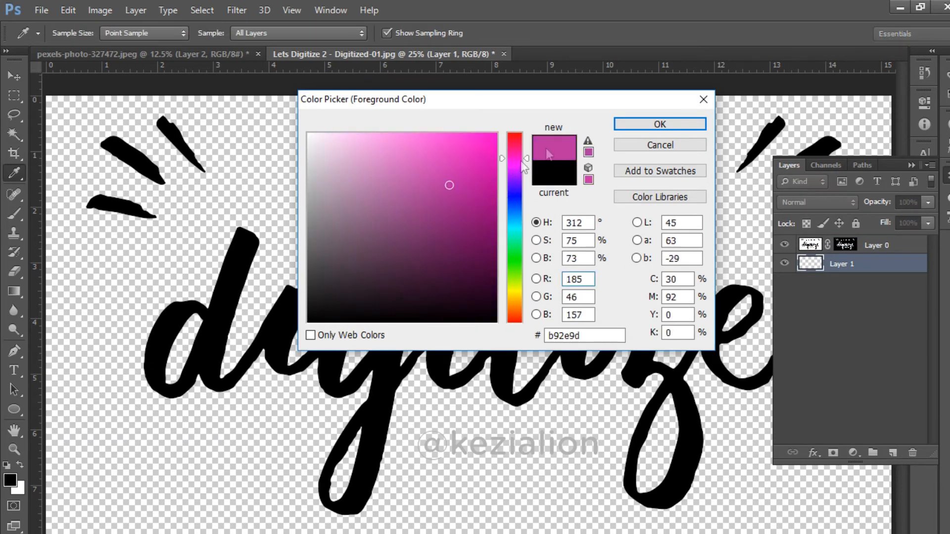
pyautogui.click(664, 122)
pyautogui.press('x')
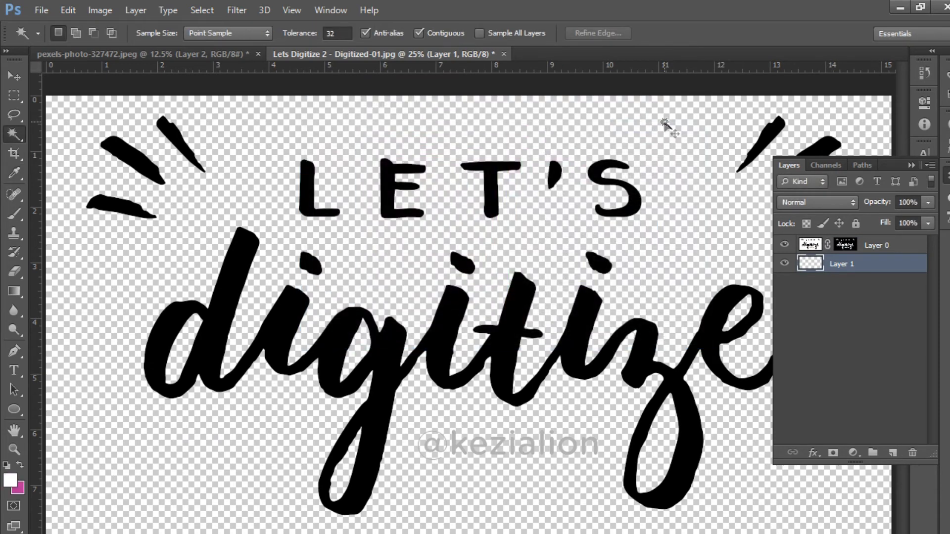
pyautogui.hotkey('ctrl', 'BackSpace')
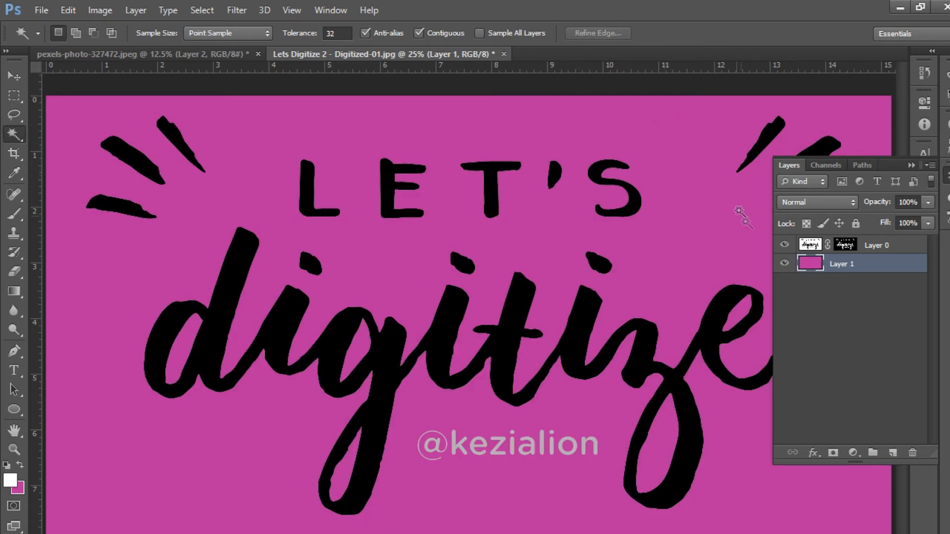
pyautogui.press('Delete')
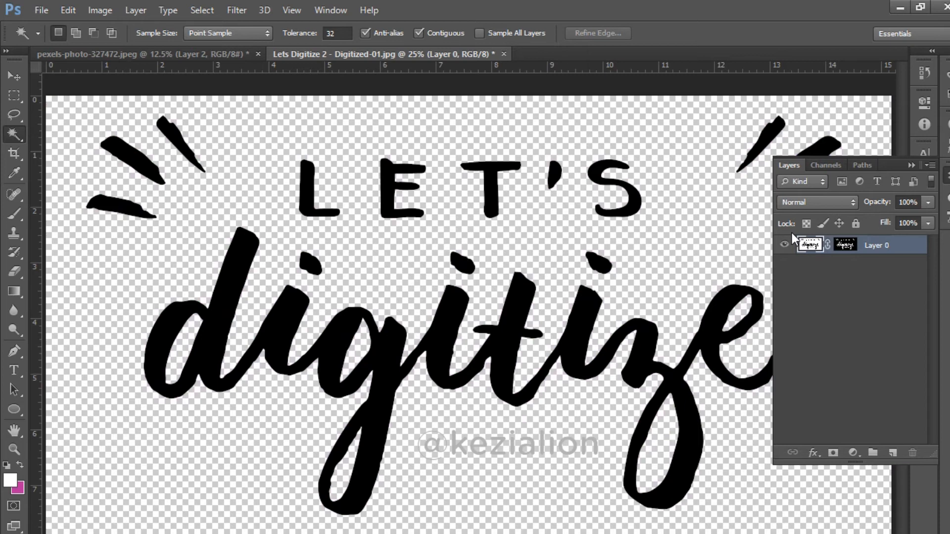
# Step: Save the transparent lettering as the PNG "Lets Digitize 2 - Digitized-01" in the Let's Digitize folder, with Smallest / Slow compression and no interlacing
pyautogui.hotkey('ctrl', 'shift', 's')
pyautogui.press('Tab')
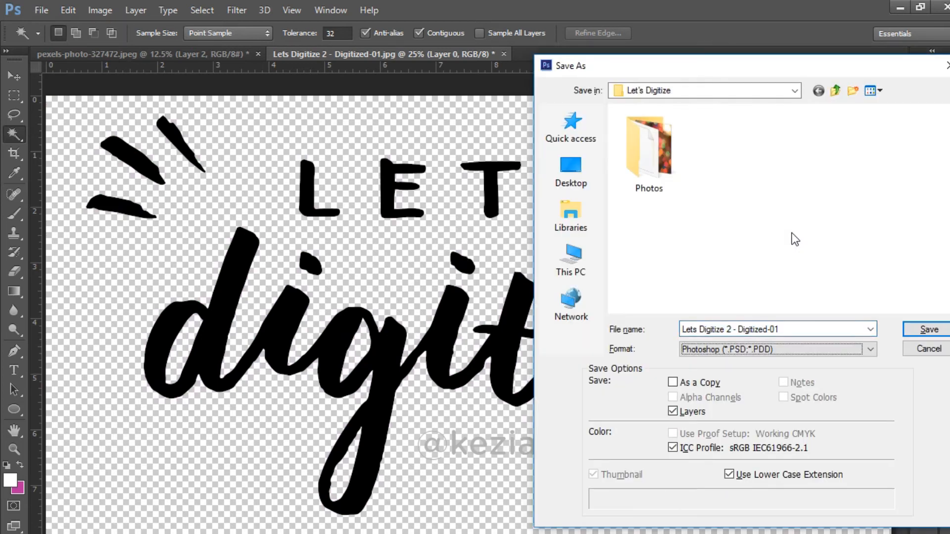
pyautogui.press('Down')
pyautogui.press('Down')
pyautogui.press('Down')
pyautogui.press('Down')
pyautogui.press('Down')
pyautogui.press('Down')
pyautogui.press('Down')
pyautogui.press('Down')
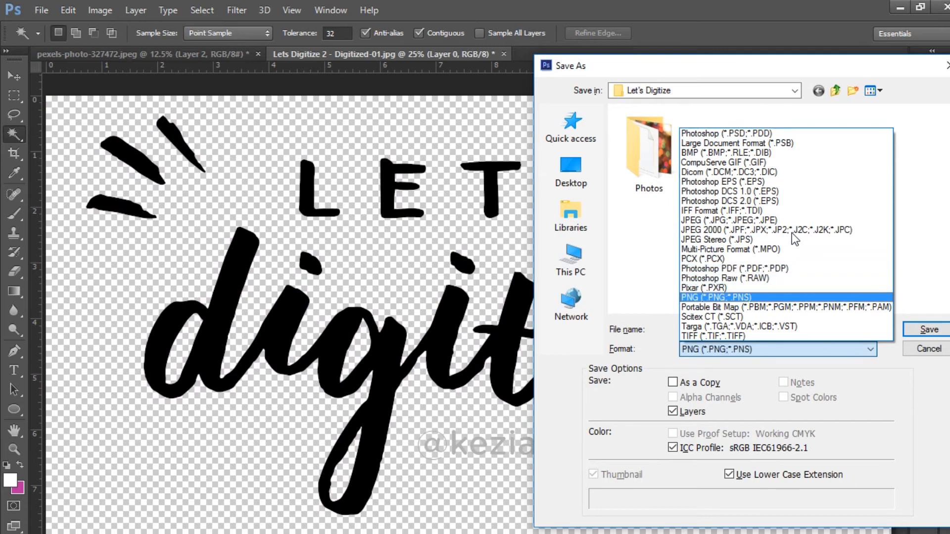
pyautogui.press('Return')
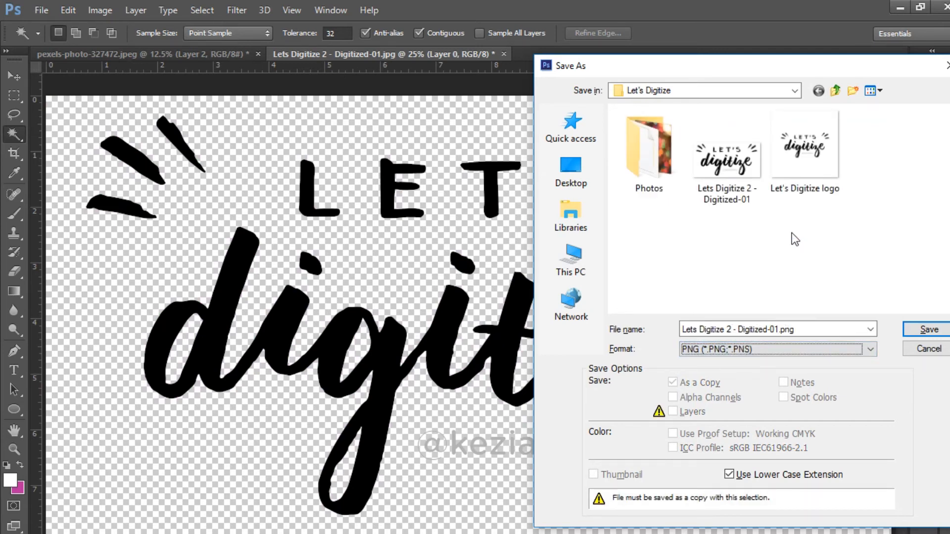
pyautogui.press('Return')
pyautogui.press('Return')
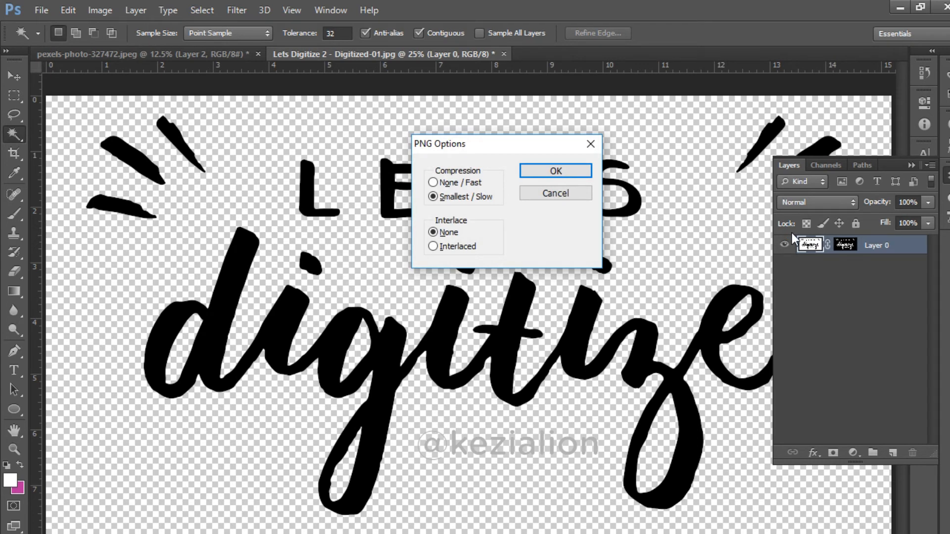
pyautogui.press('Return')
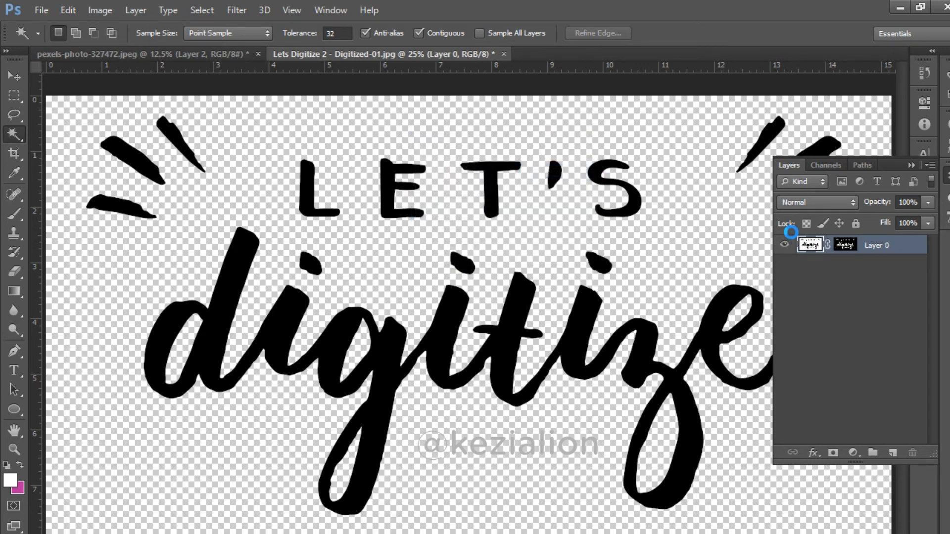
# Step: Place the PNG "Lets Digitize 2 - Digitized-01" from the Let's Digitize folder centred on the leaf photo in pexels-photo-327472.jpeg
pyautogui.click(167, 55)
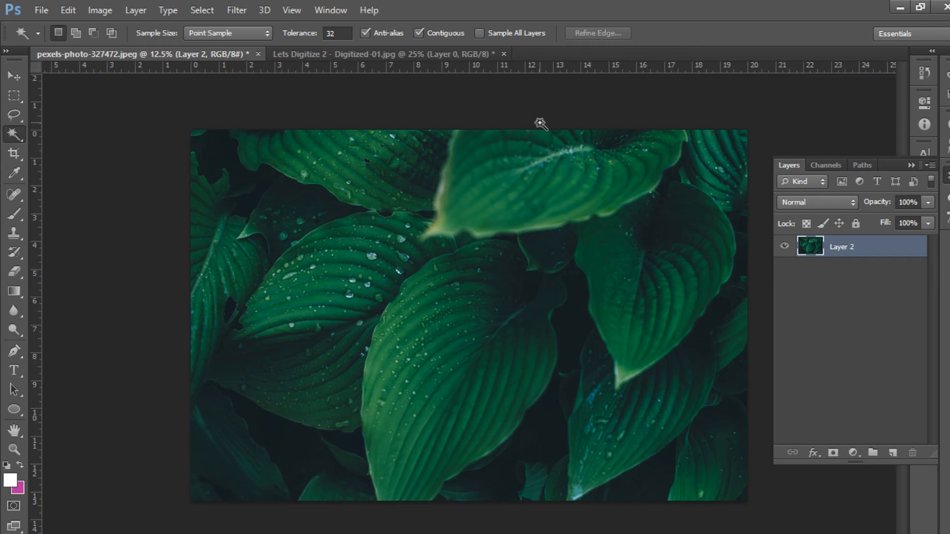
pyautogui.moveTo(948, 124)
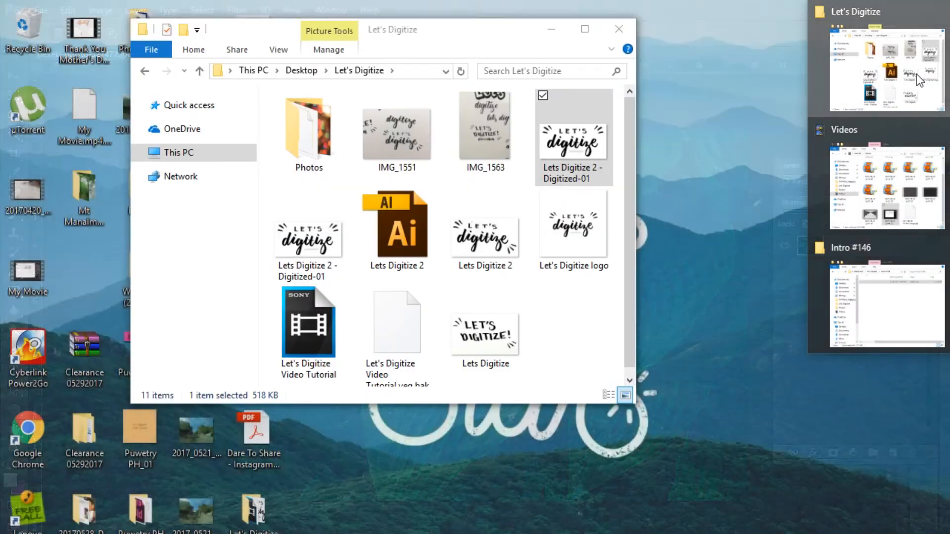
pyautogui.click(916, 73)
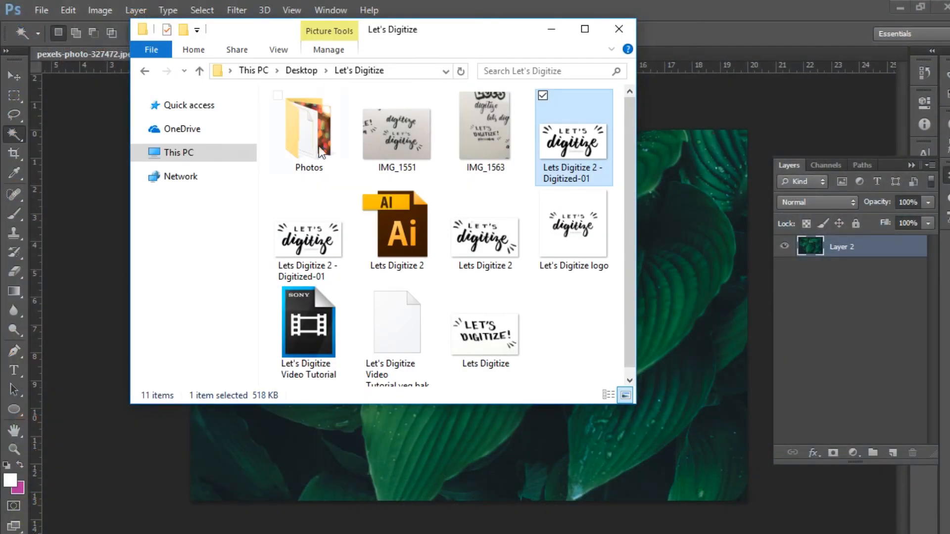
pyautogui.click(341, 243)
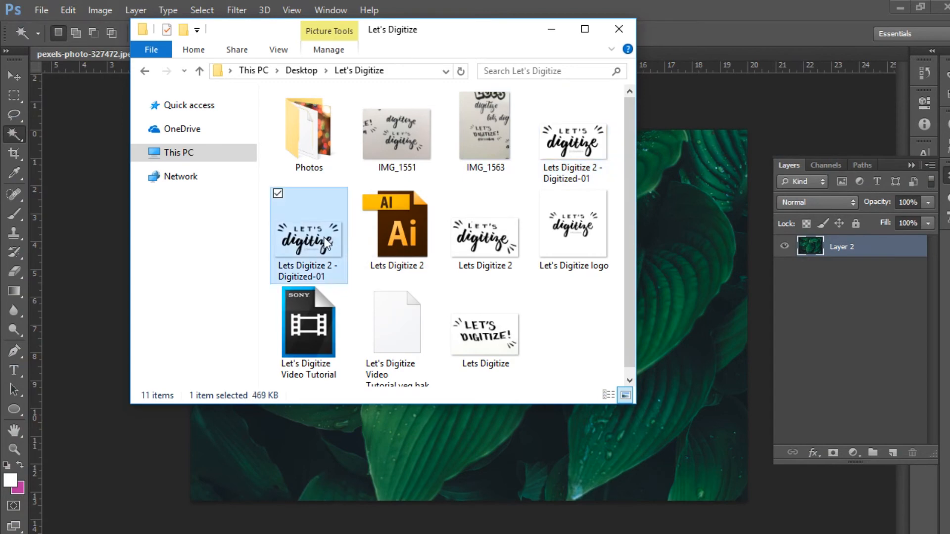
pyautogui.moveTo(317, 226); pyautogui.dragTo(720, 322)
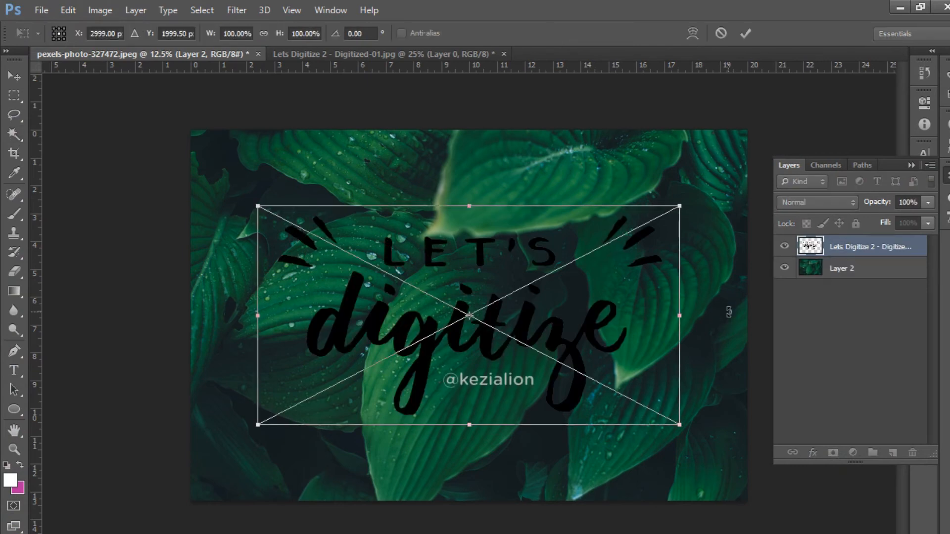
pyautogui.press('Return')
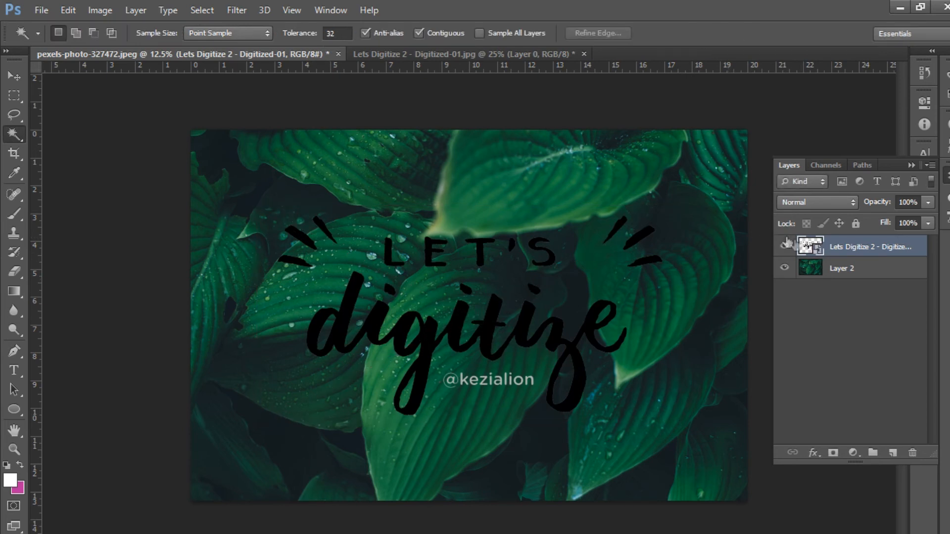
# Step: Rasterize the placed lettering layer and lock its transparent pixels
pyautogui.rightClick(805, 246)
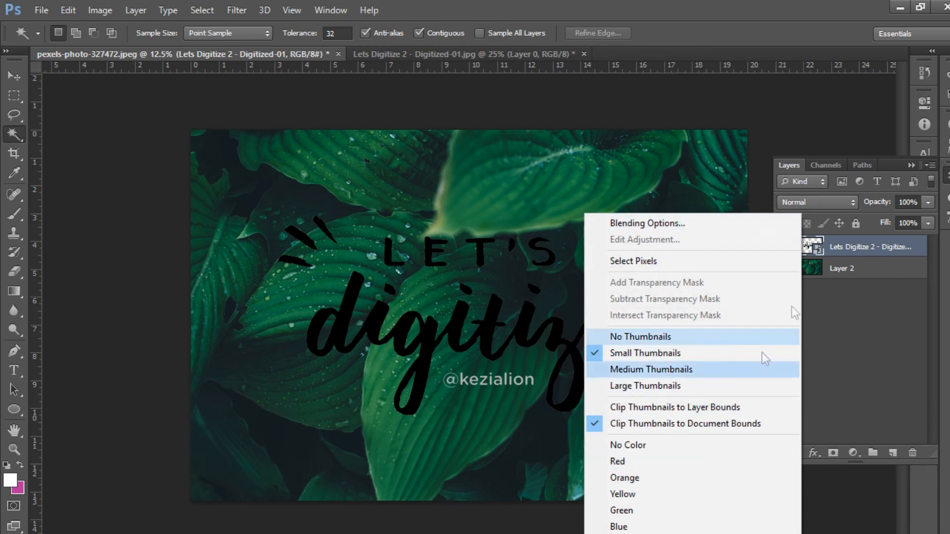
pyautogui.click(845, 246)
pyautogui.rightClick(842, 245)
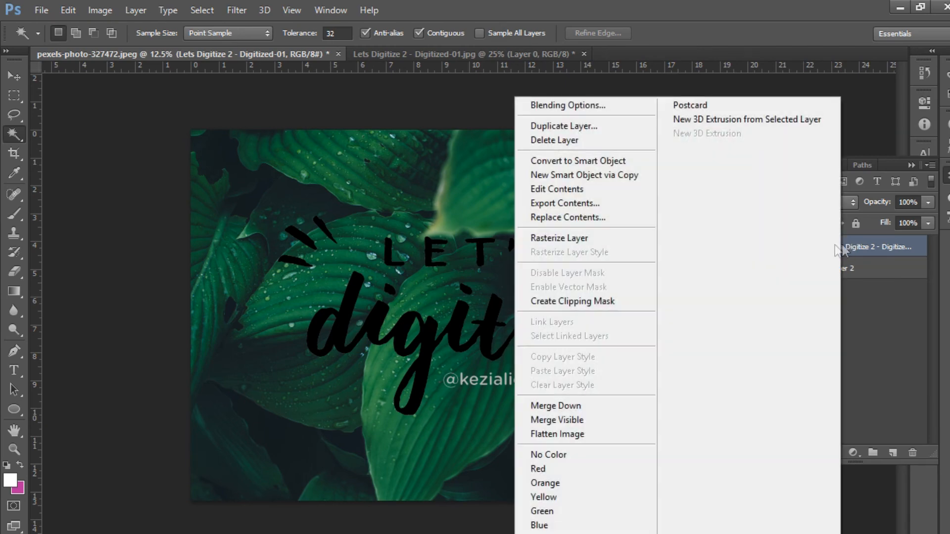
pyautogui.click(622, 239)
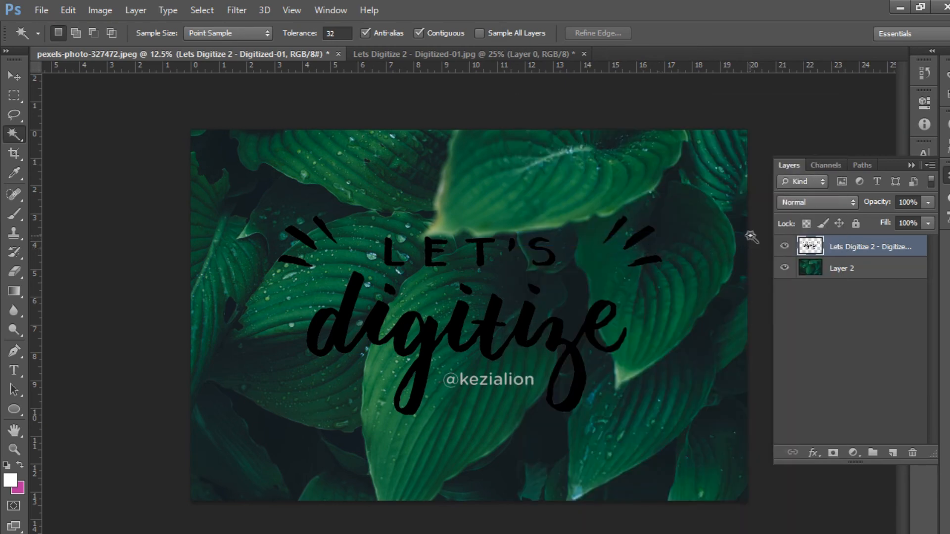
pyautogui.click(803, 224)
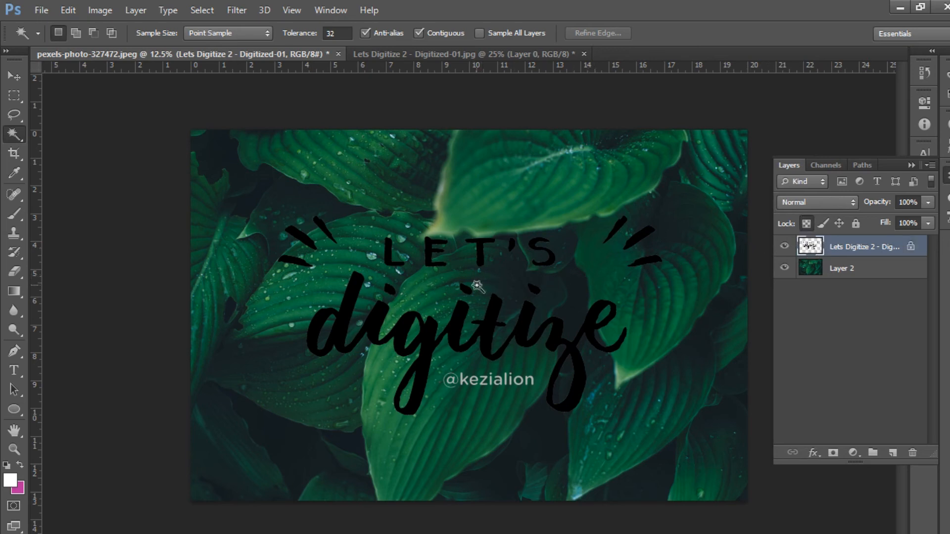
# Step: Paint all of the lettering and its accent strokes white with the 200 px brush, and restore the default colours
pyautogui.press('b')
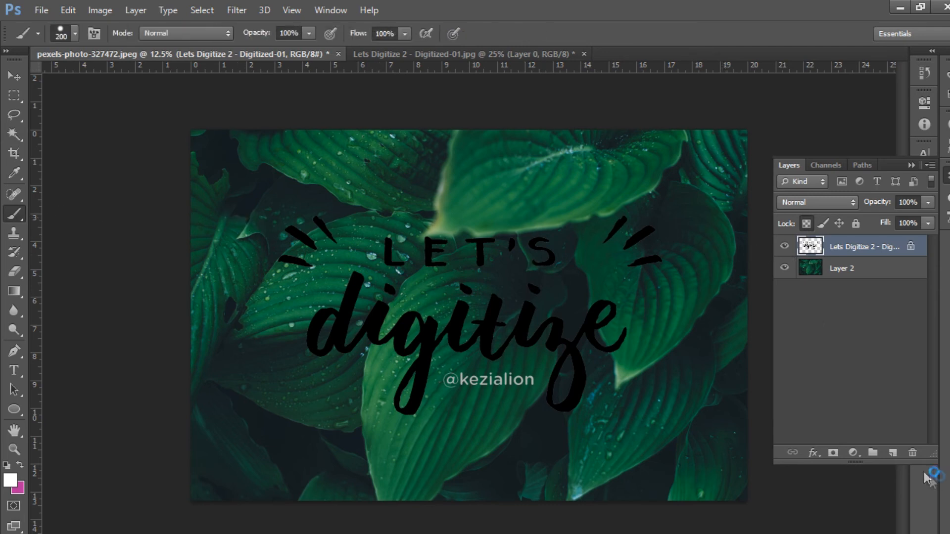
pyautogui.click(639, 241)
pyautogui.moveTo(635, 261); pyautogui.dragTo(658, 257)
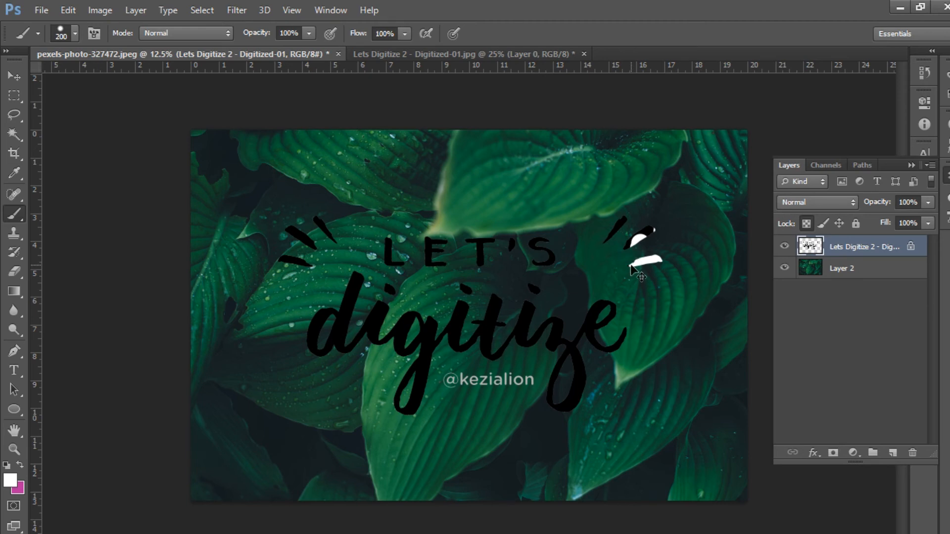
pyautogui.press('d')
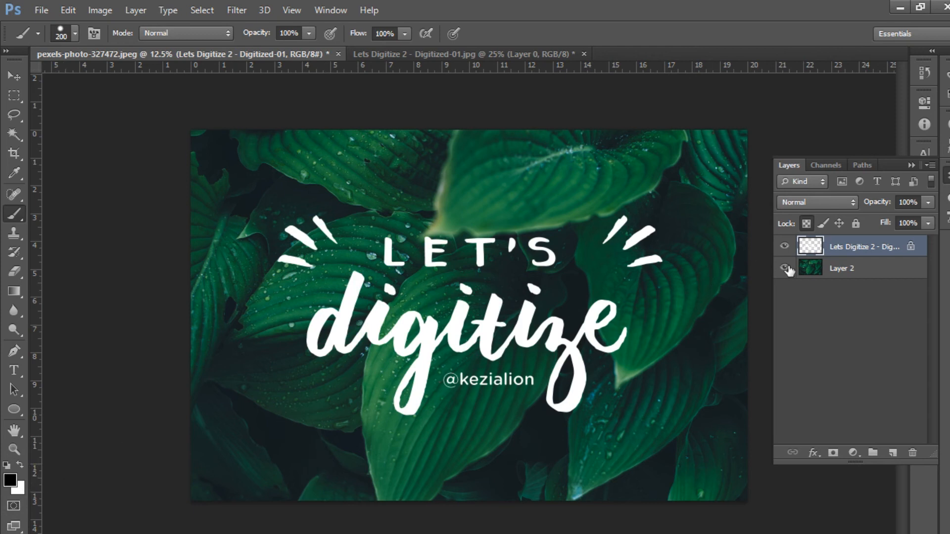
# Step: Scale the white lettering down proportionally around its centre to about 79% of its size
pyautogui.hotkey('ctrl', 't')
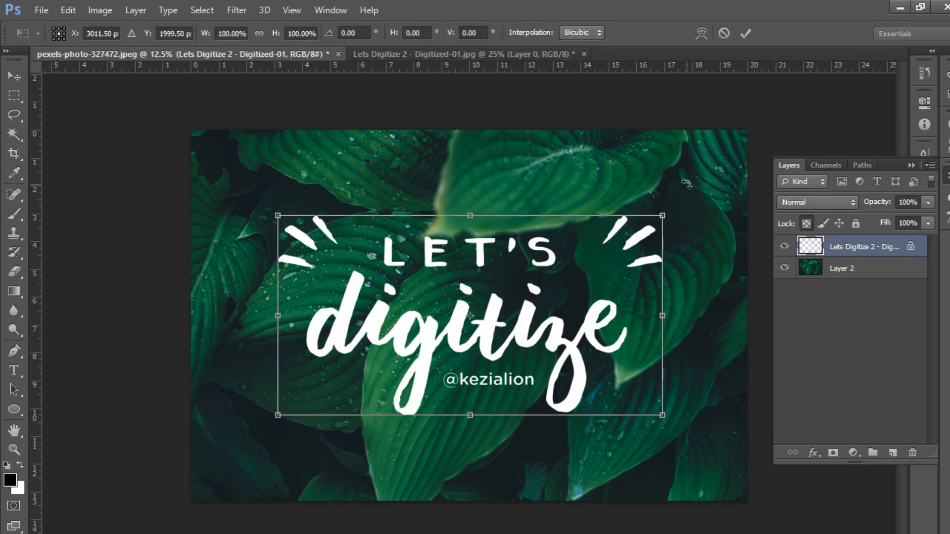
pyautogui.moveTo(662, 217); pyautogui.dragTo(628, 239)
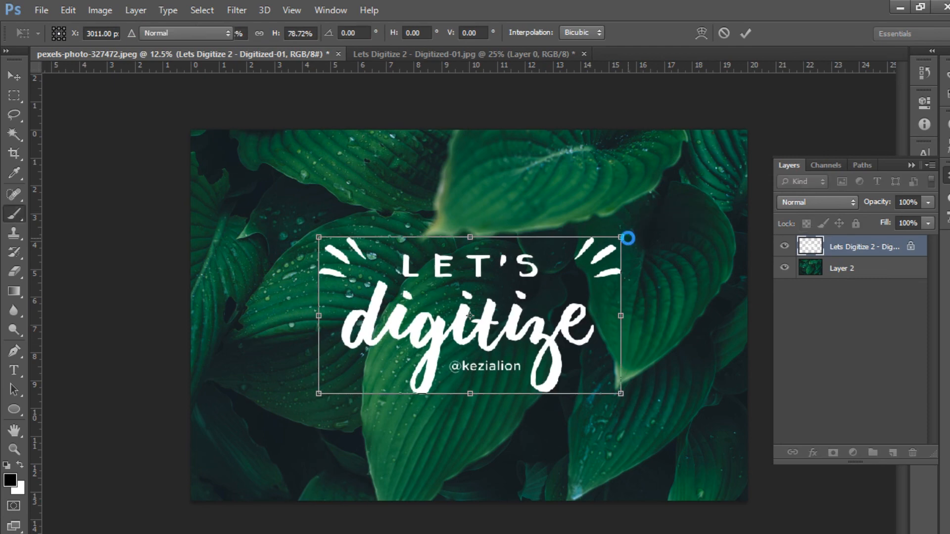
pyautogui.press('Return')
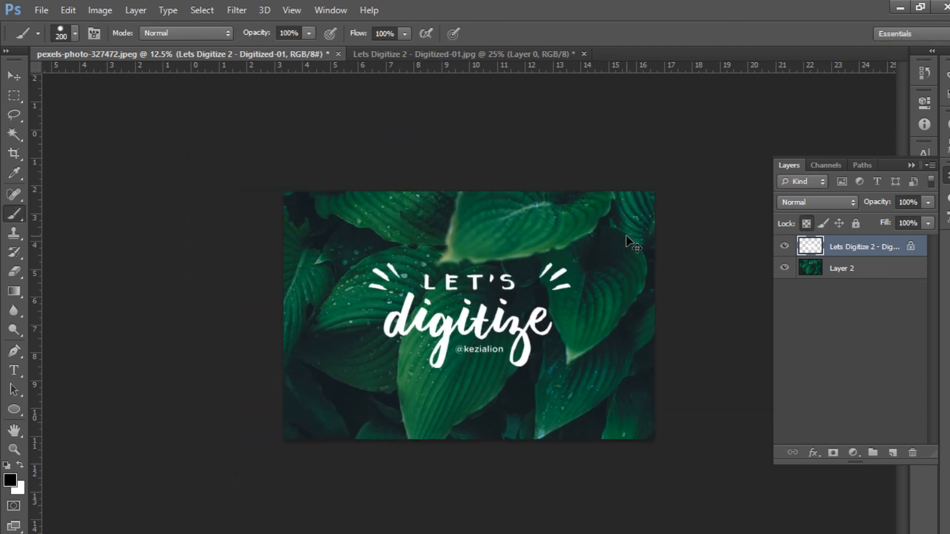
# Step: Duplicate the leaf photo layer and set the copy's blend mode to Multiply
pyautogui.hotkey('ctrl', '-')
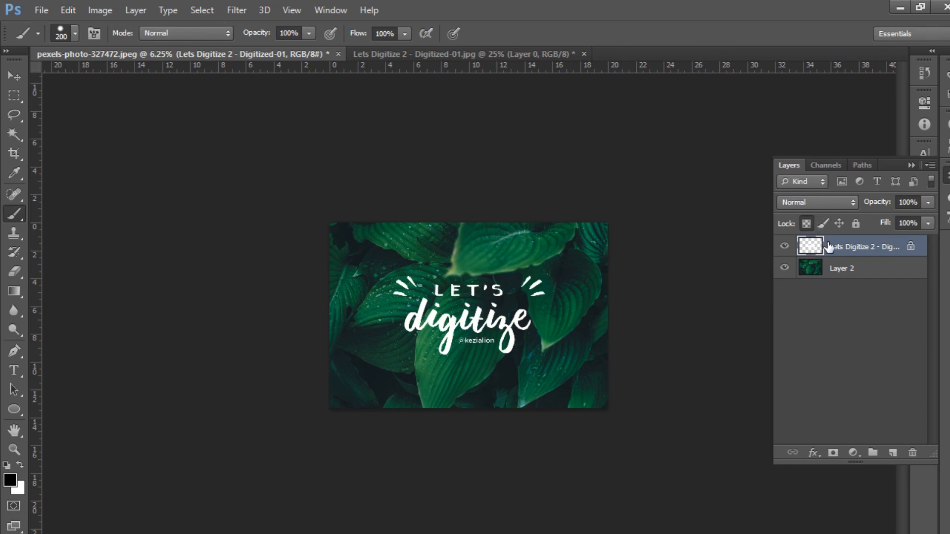
pyautogui.hotkey('ctrl', '+')
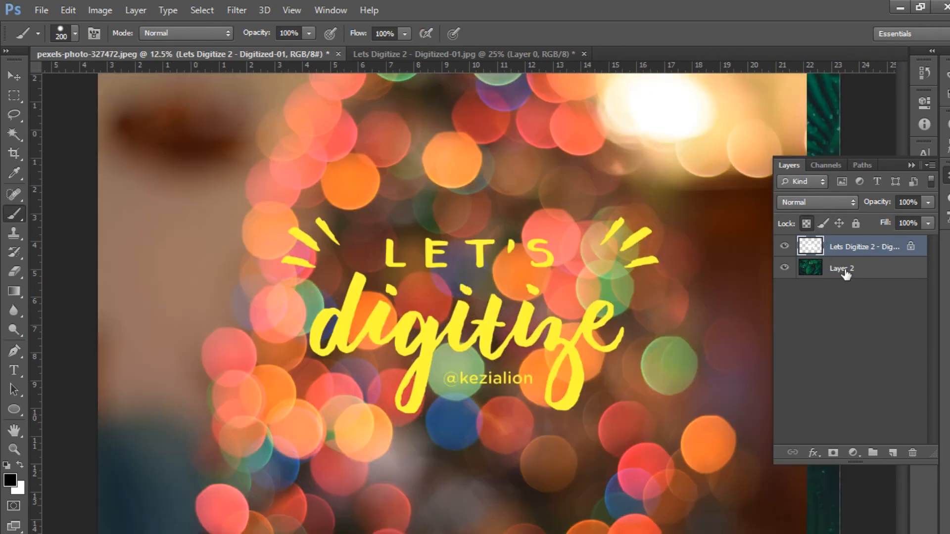
pyautogui.click(845, 274)
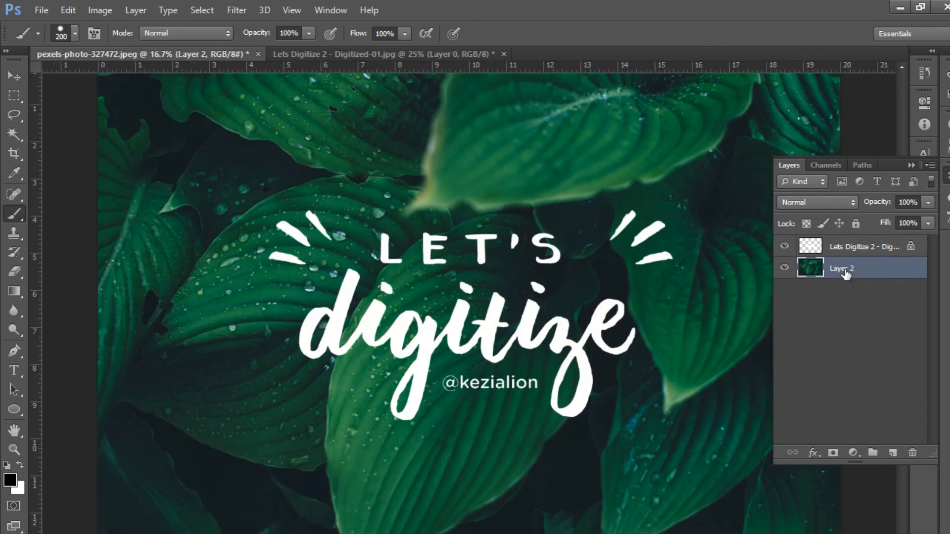
pyautogui.hotkey('ctrl', 'j')
pyautogui.click(804, 203)
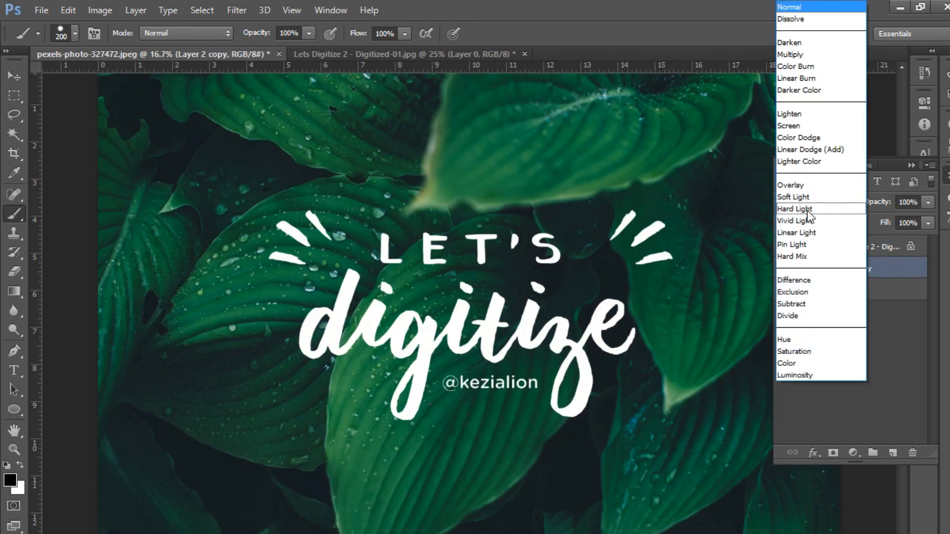
pyautogui.click(796, 52)
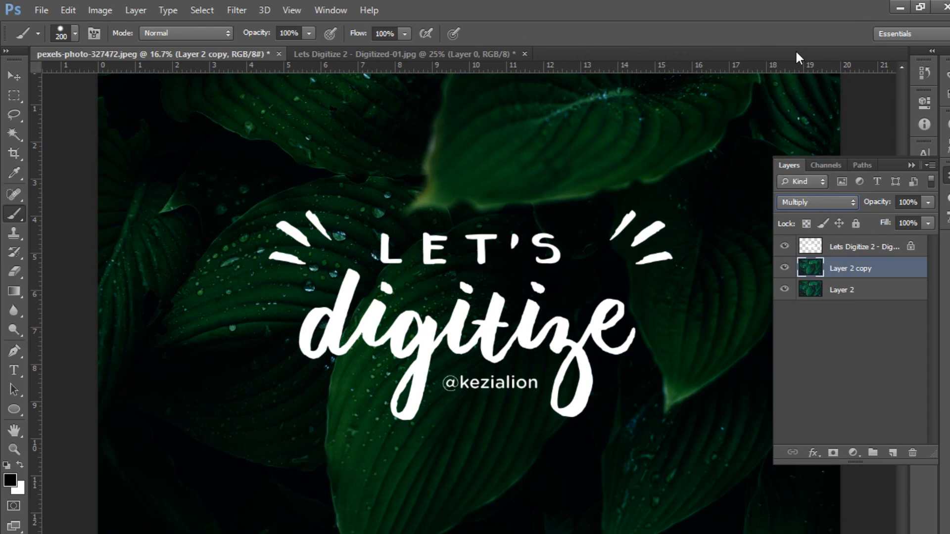
# Step: Compare the image with the Multiply copy of the leaf photo hidden and shown, and add a layer mask to the copy
pyautogui.hotkey('ctrl', '-')
pyautogui.hotkey('ctrl', '-')
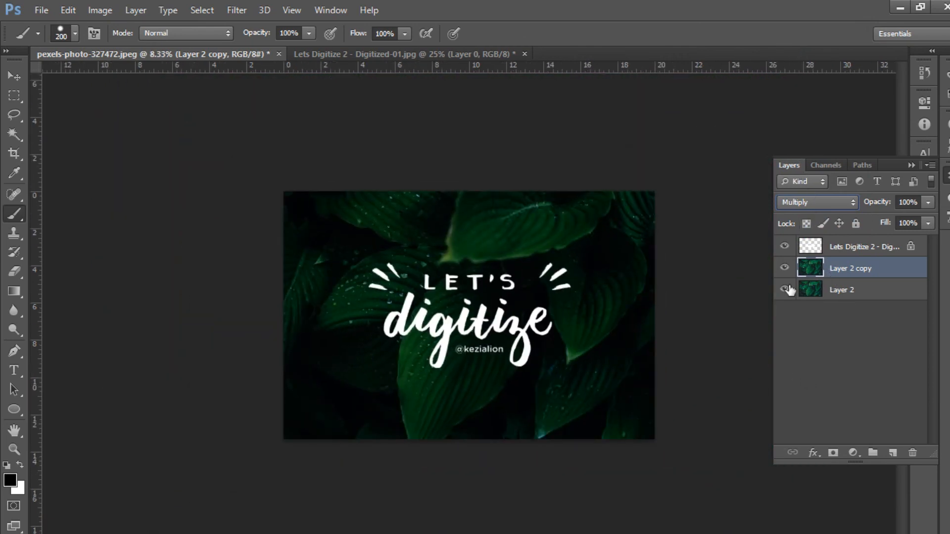
pyautogui.click(784, 268)
pyautogui.click(785, 268)
pyautogui.click(785, 268)
pyautogui.click(833, 453)
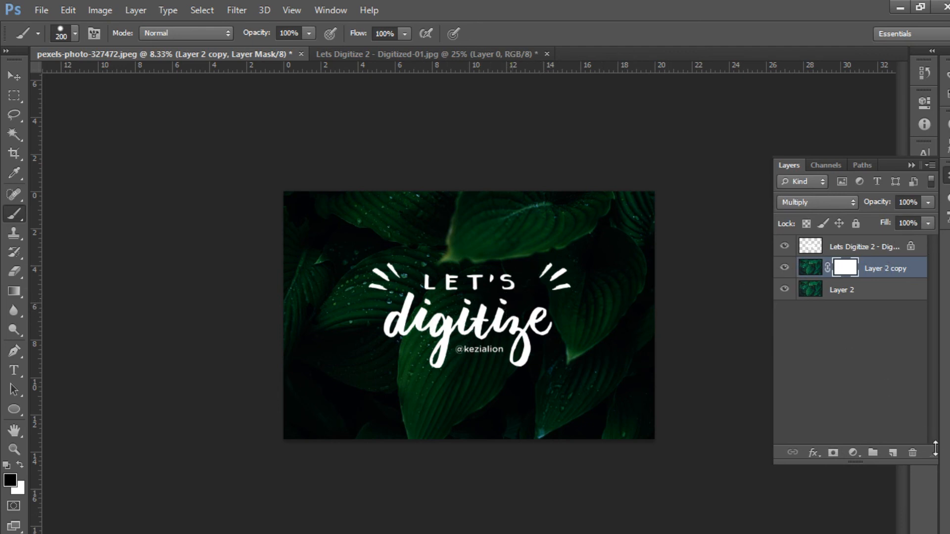
# Step: Hide the Multiply copy of the leaf photo and delete that layer together with its mask
pyautogui.click(785, 268)
pyautogui.click(810, 267)
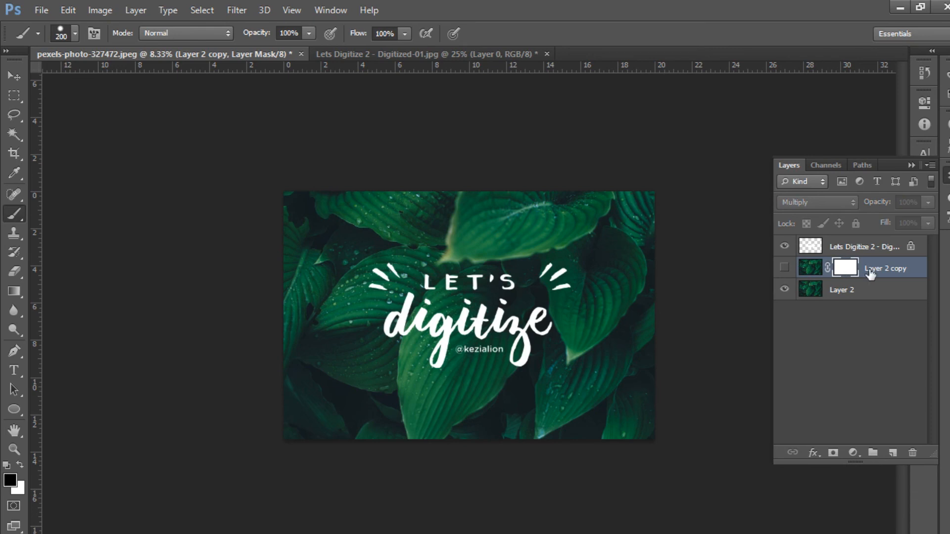
pyautogui.click(911, 453)
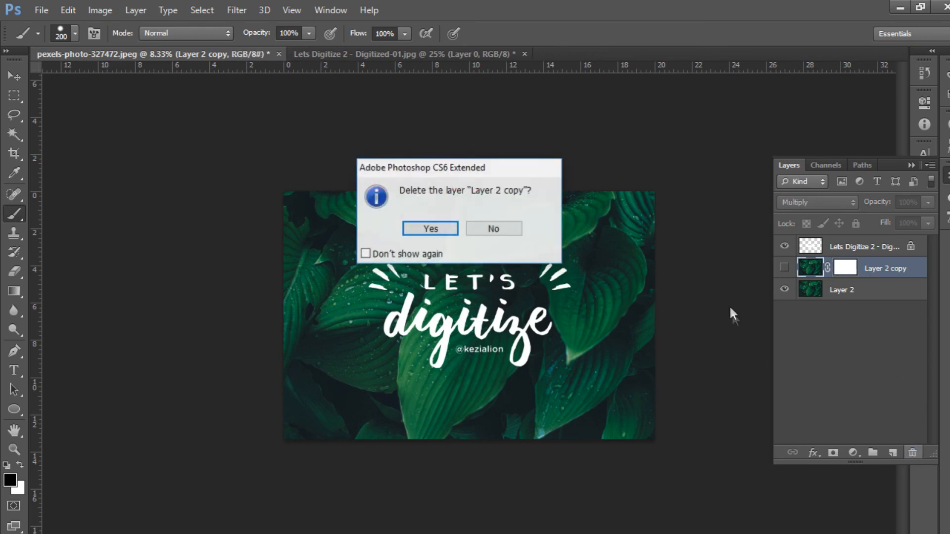
pyautogui.click(434, 227)
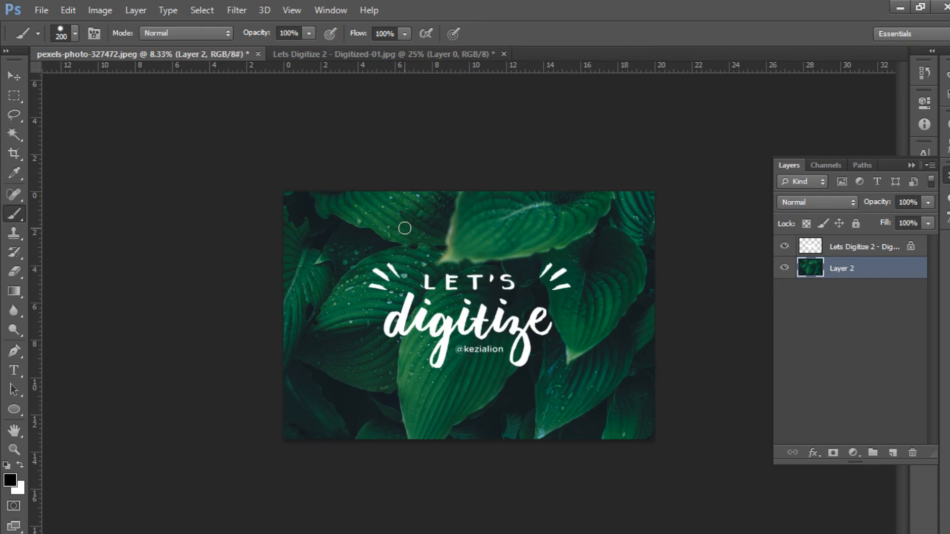
# Step: Save the composition as a JPEG named "Lets Digitize 2 FINAL!" in the Let's Digitize folder, at maximum quality 12 with the Baseline ("Standard") format
pyautogui.hotkey('ctrl', 'shift', 's')
pyautogui.press('Tab')
pyautogui.press('j')
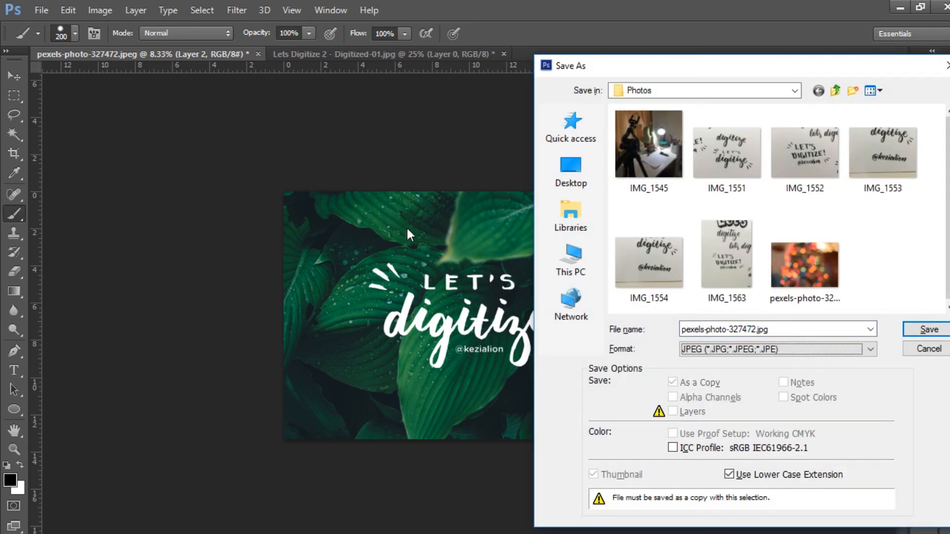
pyautogui.click(841, 91)
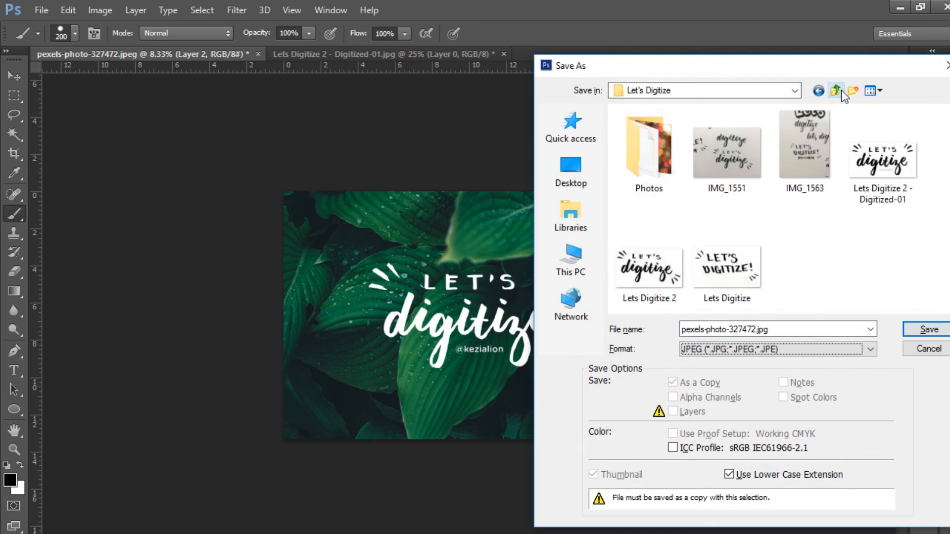
pyautogui.click(648, 267)
pyautogui.click(772, 325)
pyautogui.click(773, 327)
pyautogui.write('FINAL!')
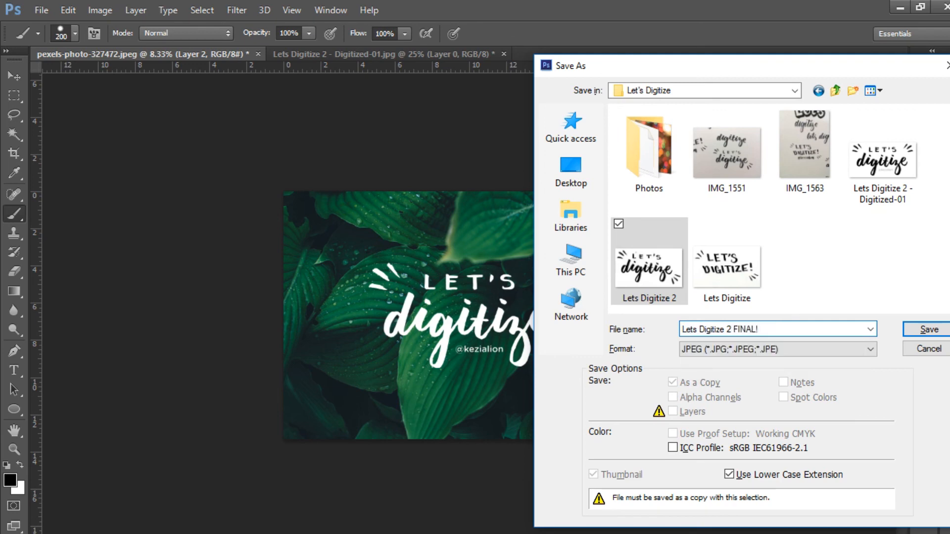
pyautogui.press('Return')
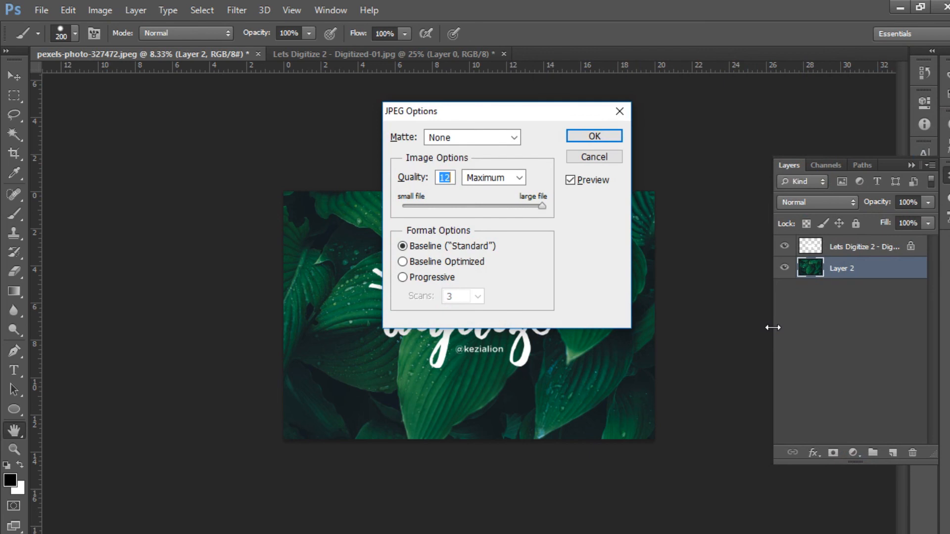
pyautogui.click(608, 139)
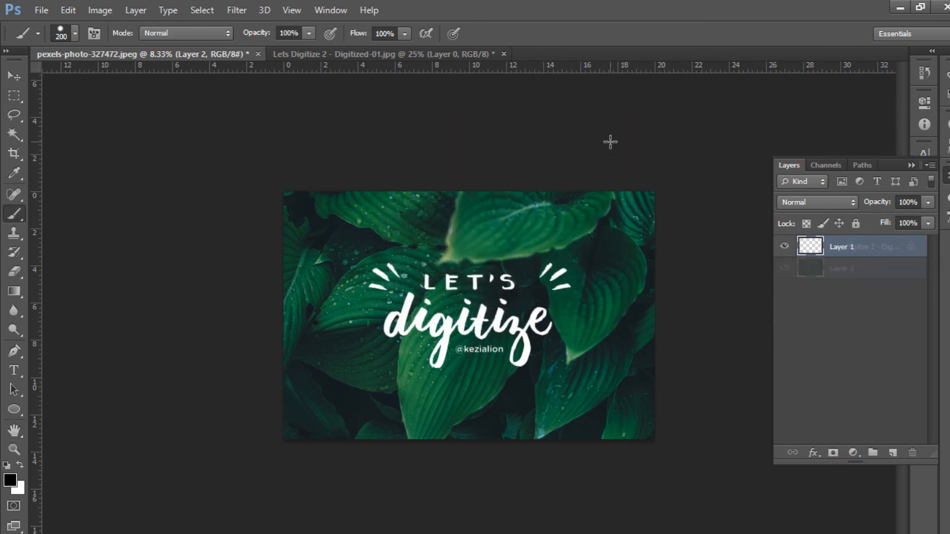